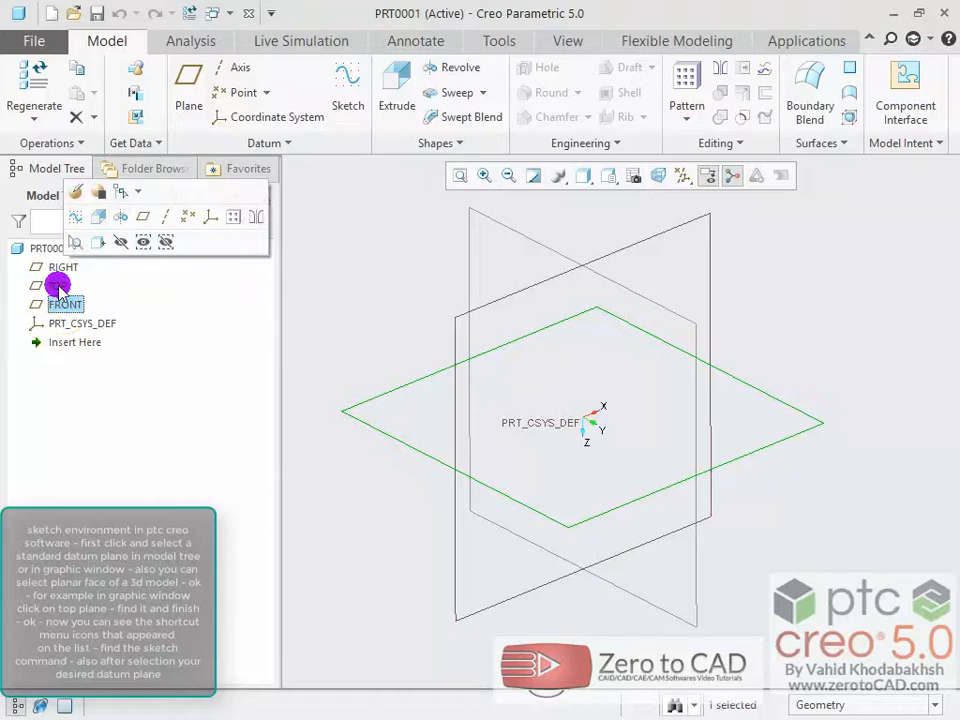
left_click(58, 286)
left_click(61, 268)
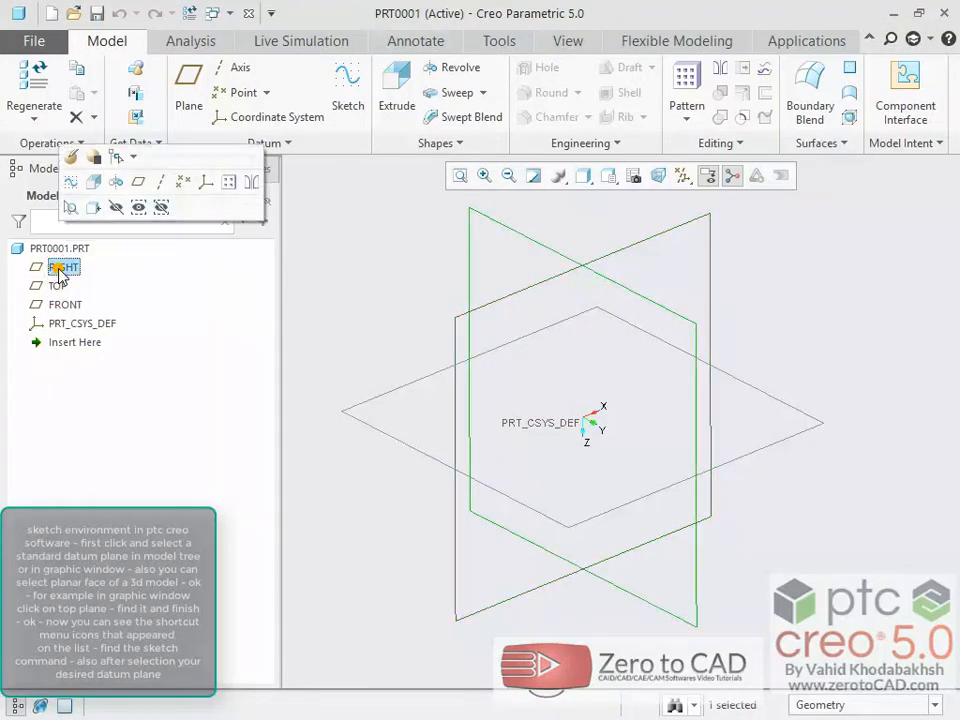
left_click(305, 285)
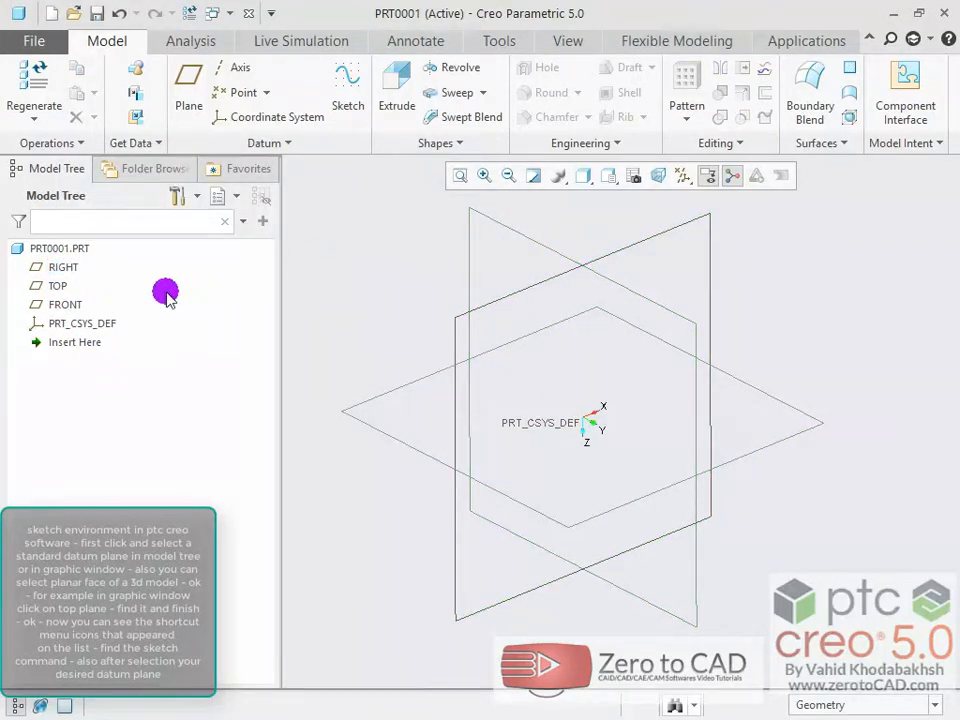
left_click(57, 286)
left_click(336, 272)
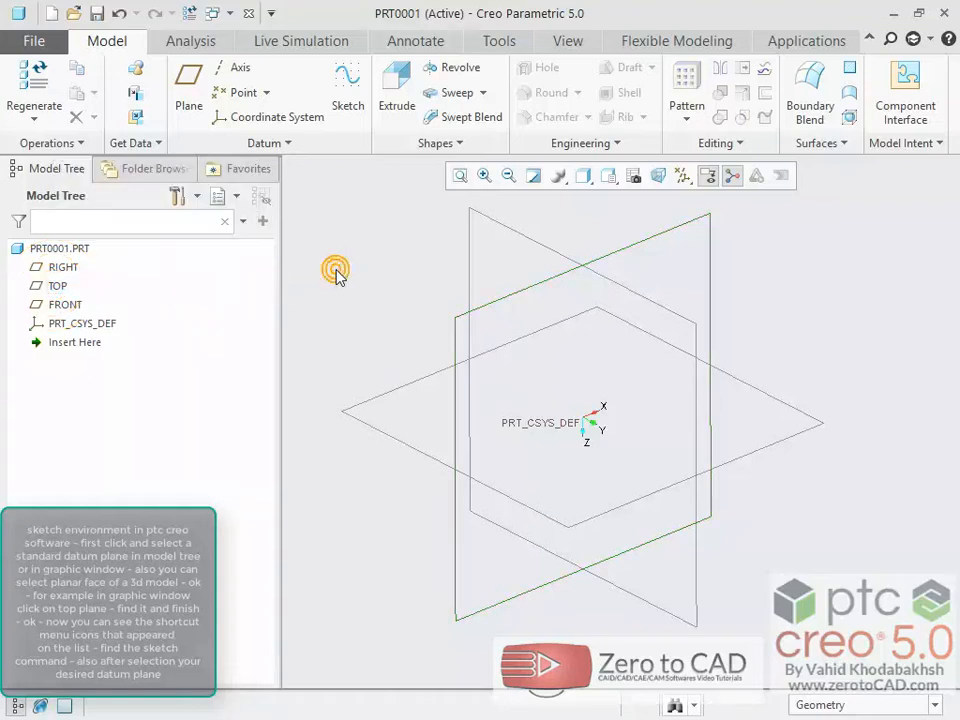
- Start a new sketch on the TOP datum plane
left_click(458, 322)
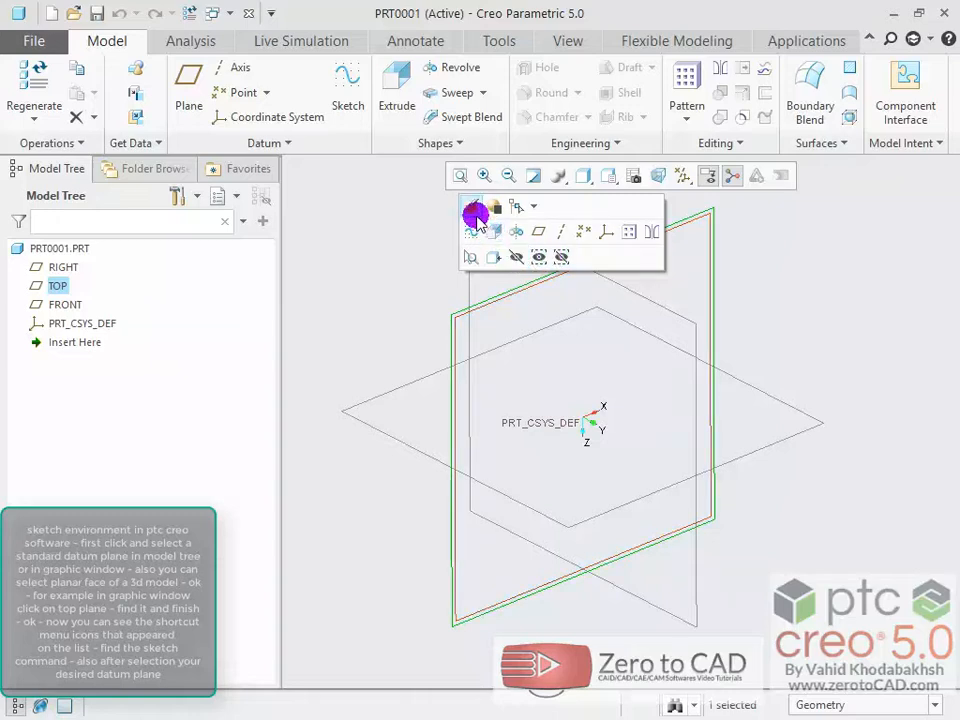
left_click(531, 207)
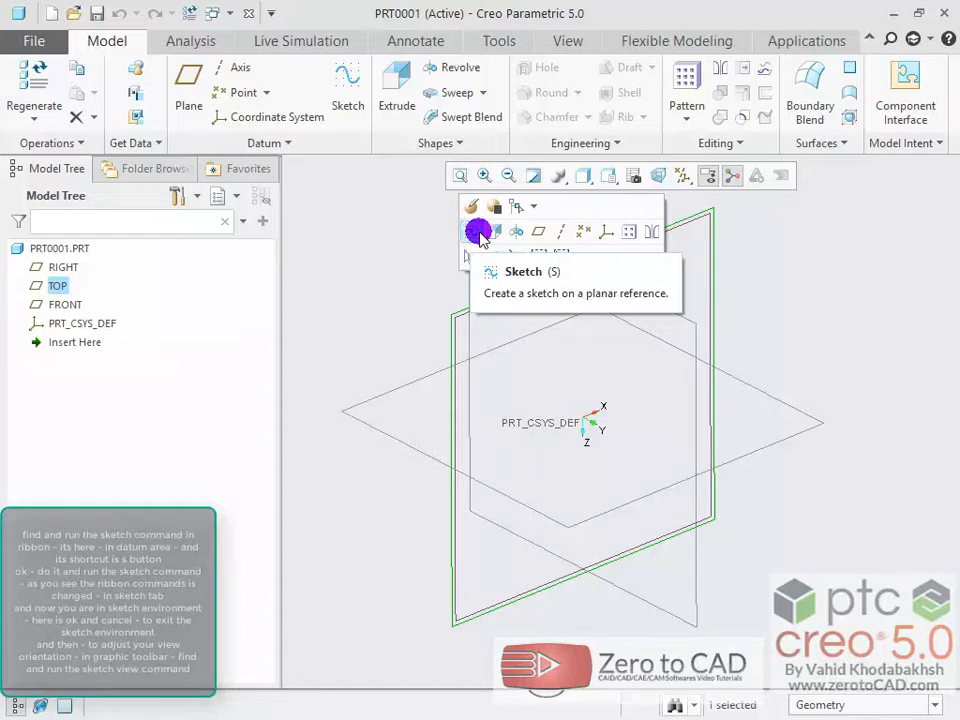
left_click(349, 108)
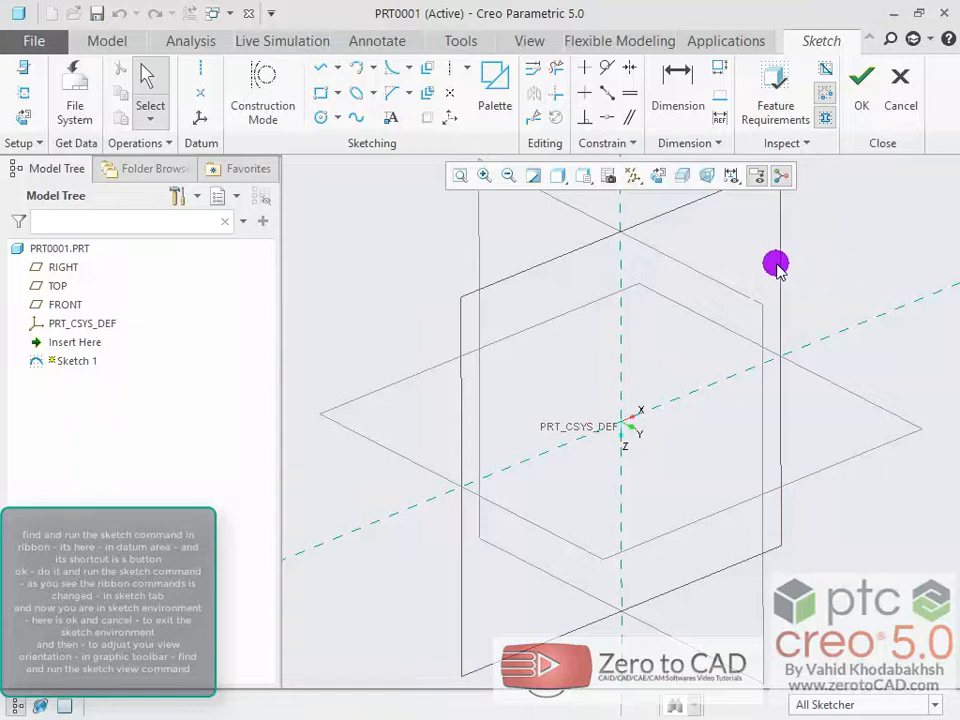
- Orient the sketching plane parallel to the screen and hide the TOP datum plane
left_click(660, 178)
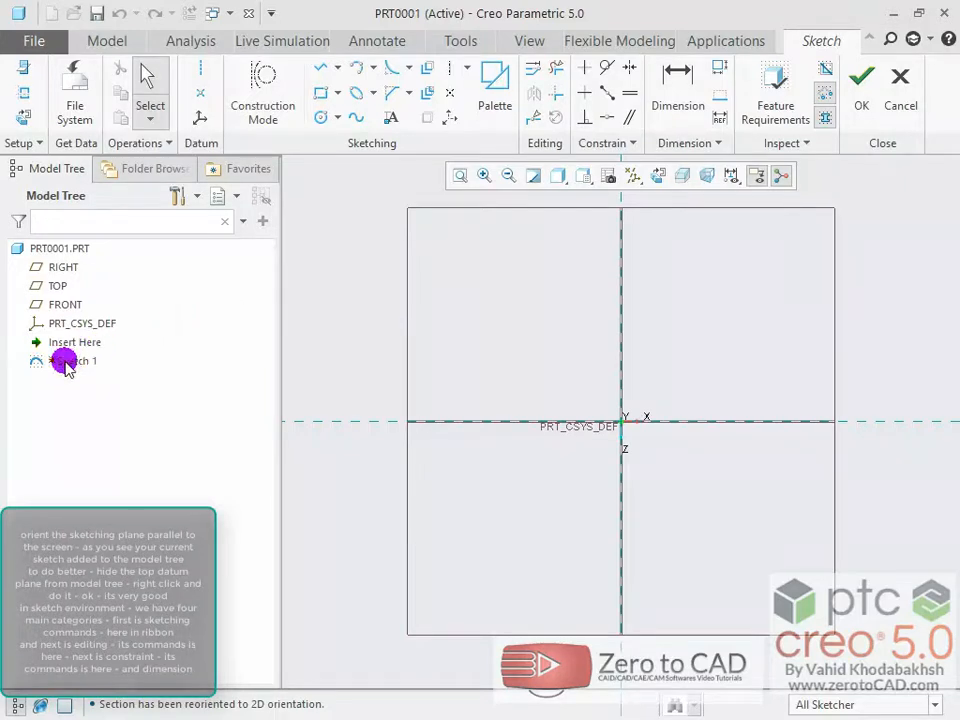
right_click(60, 290)
left_click(84, 293)
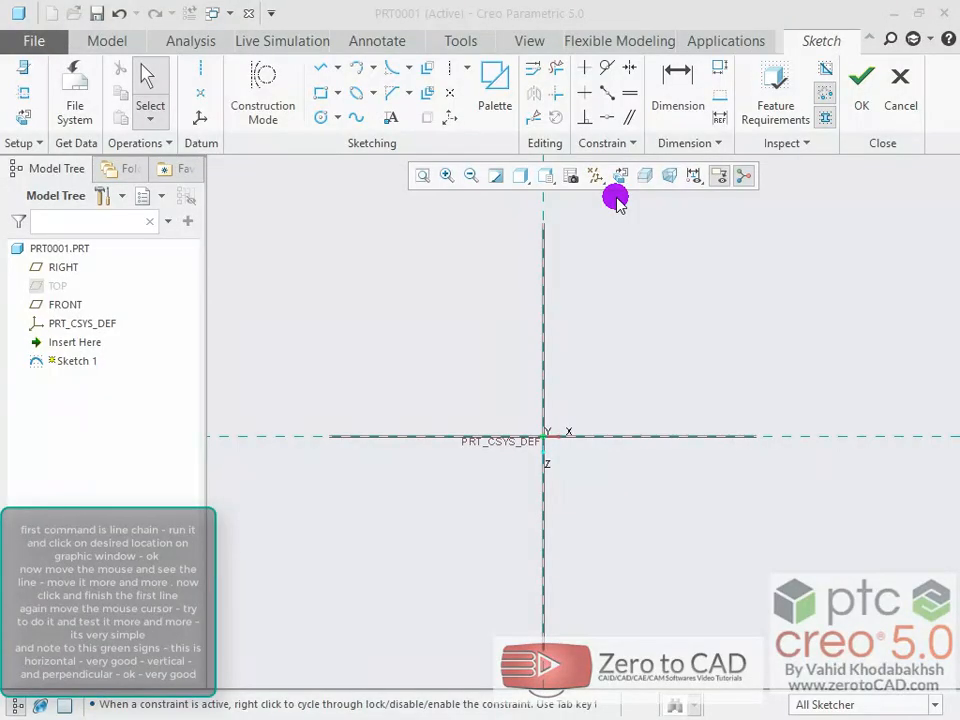
- Sketch a line chain in the upper-left quadrant: a line rising from about 144 to 205 above the horizontal reference, plus a perpendicular segment descending rightward
left_click(318, 72)
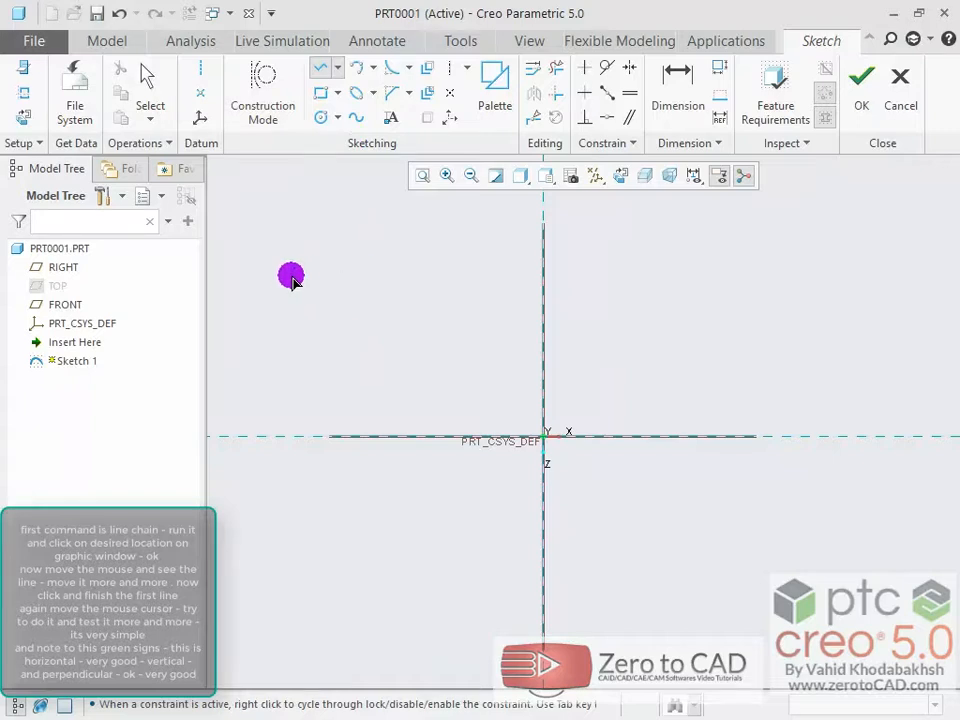
scroll(291, 275, "down", 2)
scroll(291, 277, "up", 4)
left_click(344, 339)
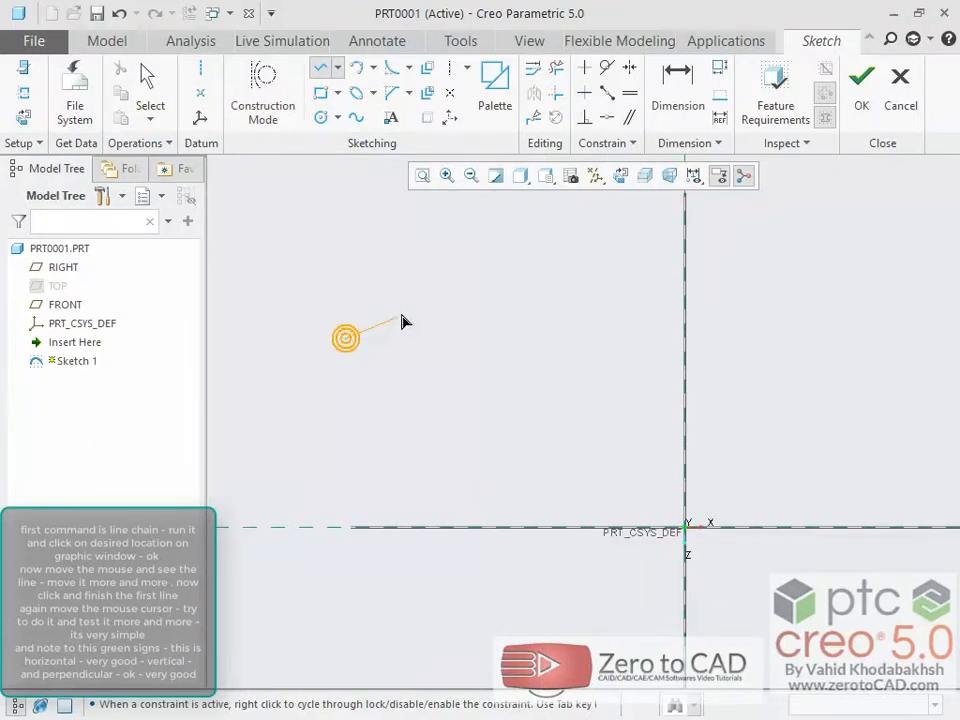
scroll(442, 285, "up", 1)
scroll(442, 285, "up", 1)
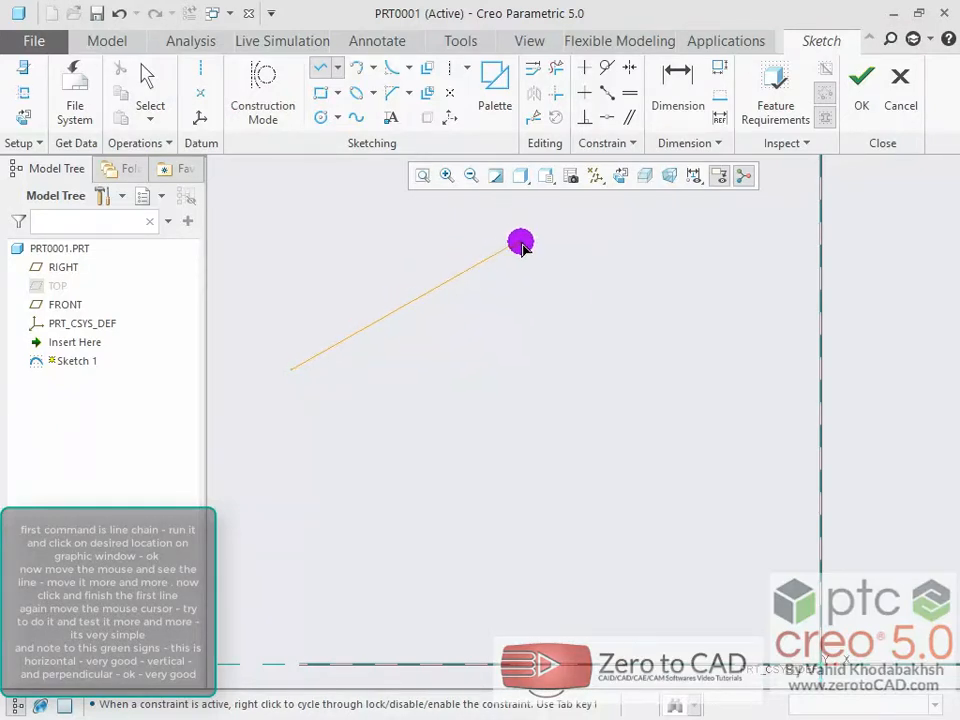
left_click(521, 246)
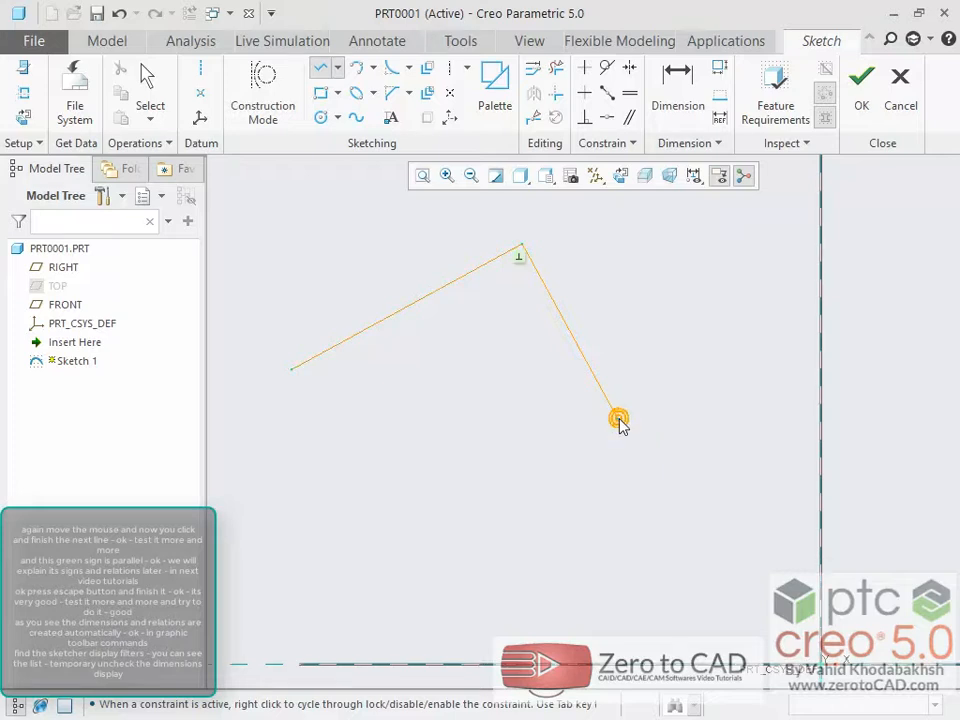
left_click(618, 420)
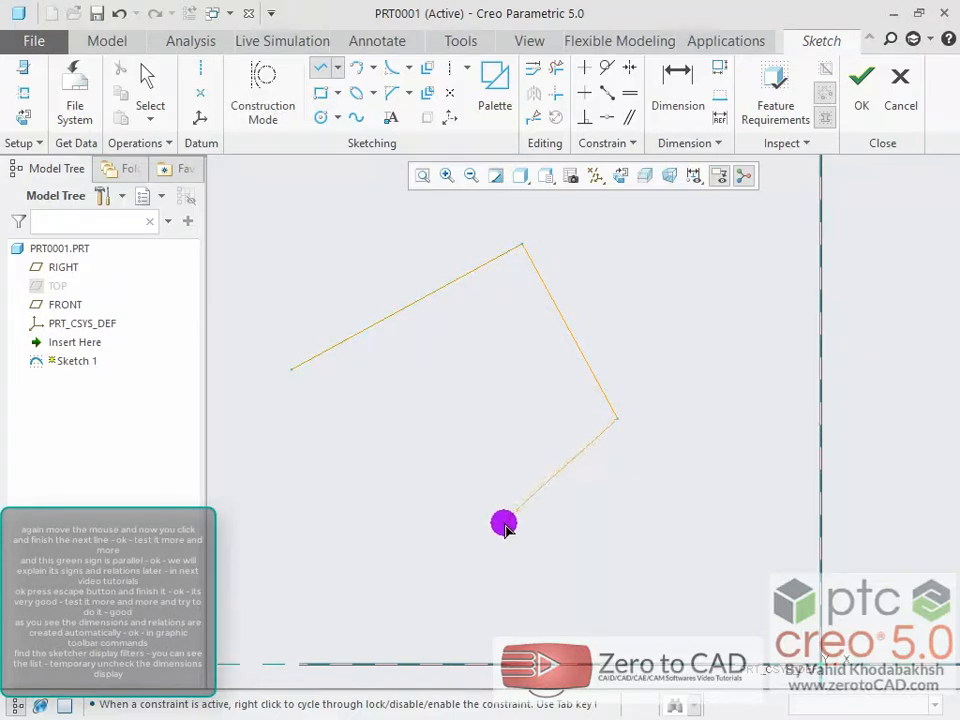
- Add a third segment parallel to the first, ending about 64 above the horizontal reference, and finish the line chain
scroll(372, 447, "down", 1)
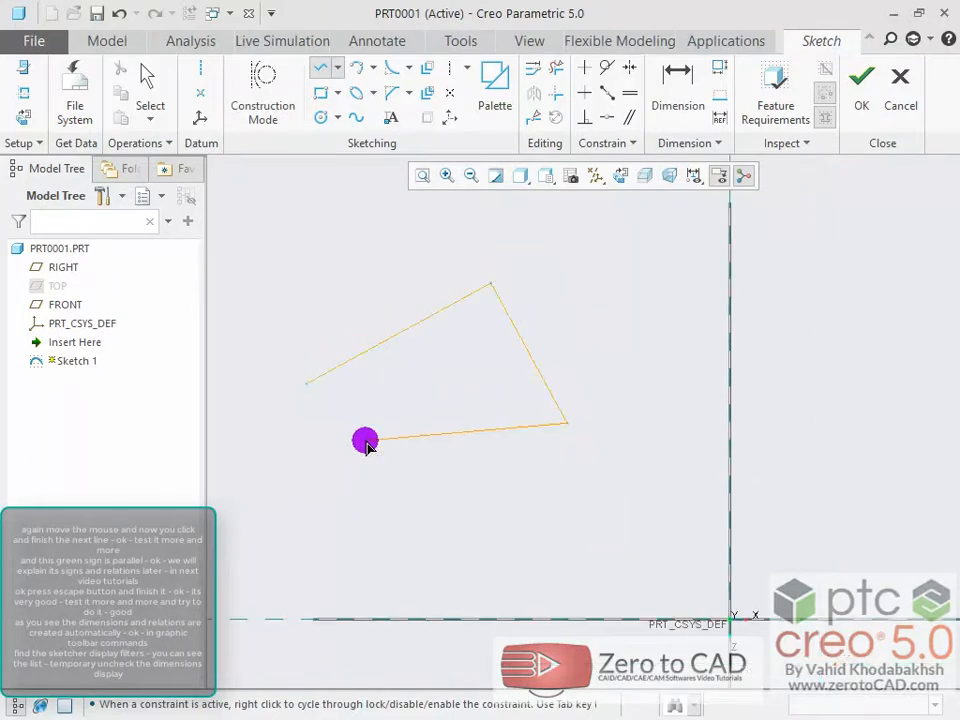
scroll(364, 439, "up", 2)
scroll(366, 441, "up", 1)
scroll(369, 444, "down", 1)
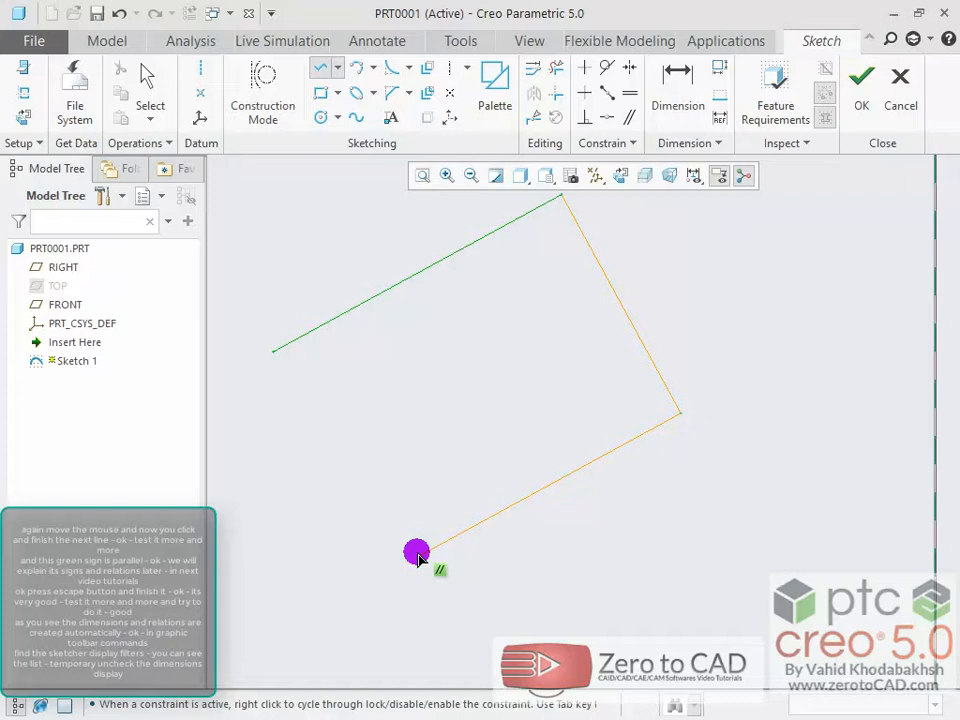
left_click(418, 554)
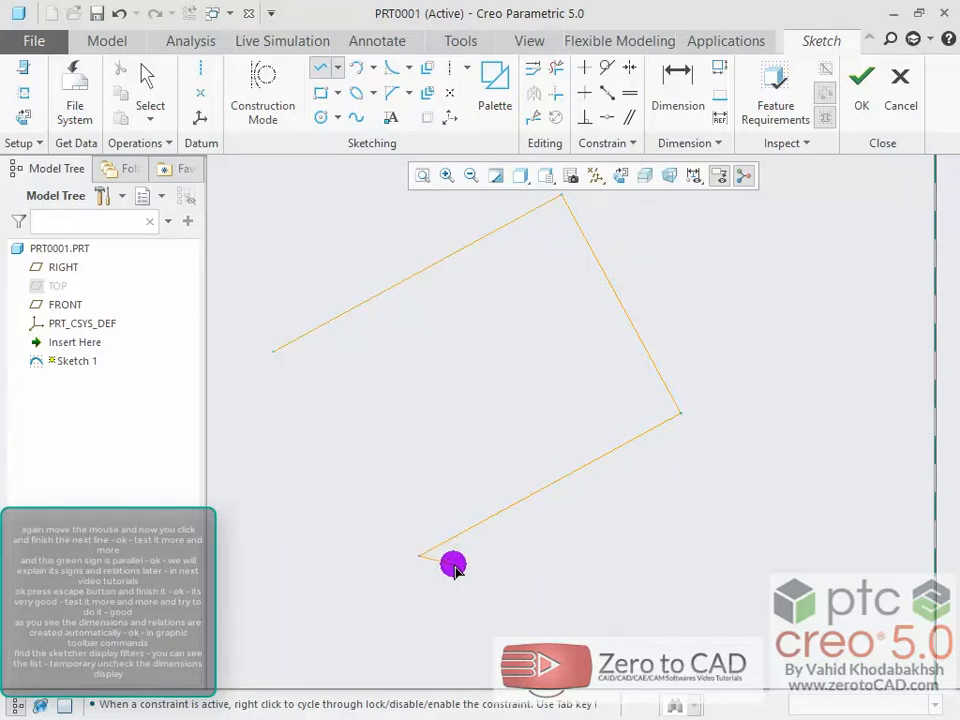
scroll(521, 490, "down", 3)
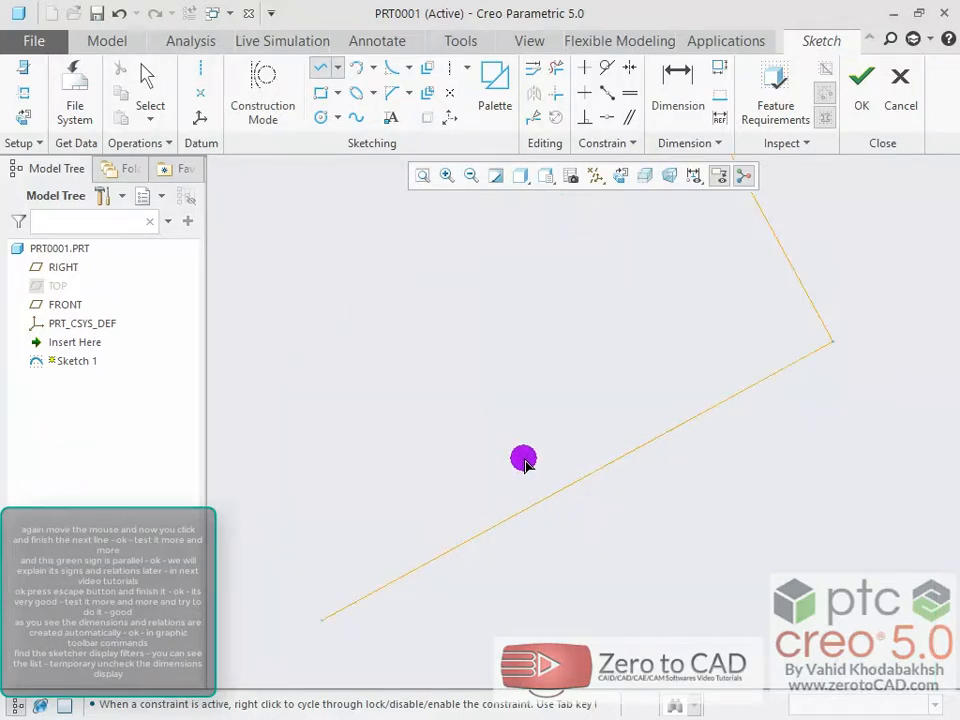
scroll(541, 457, "up", 7)
key("Escape")
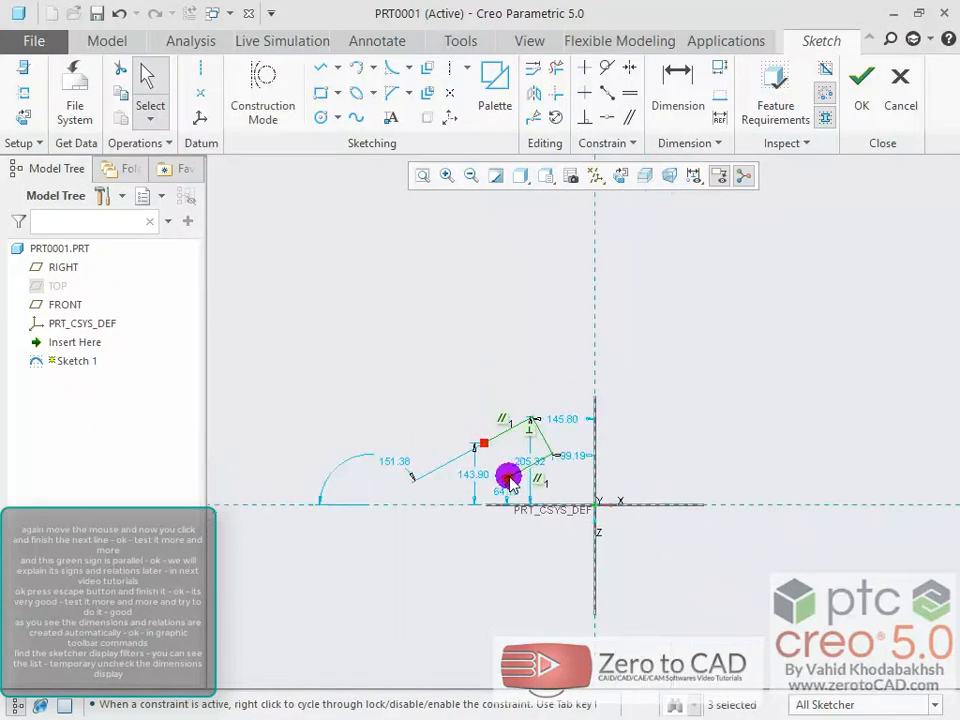
scroll(381, 493, "down", 2)
scroll(523, 464, "down", 1)
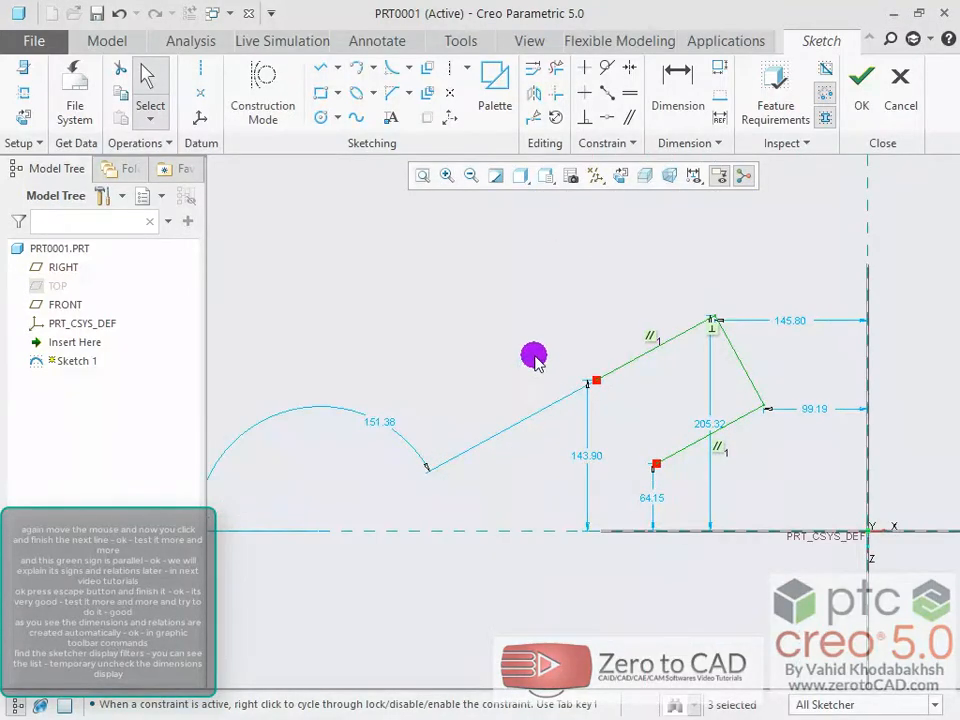
scroll(525, 330, "up", 1)
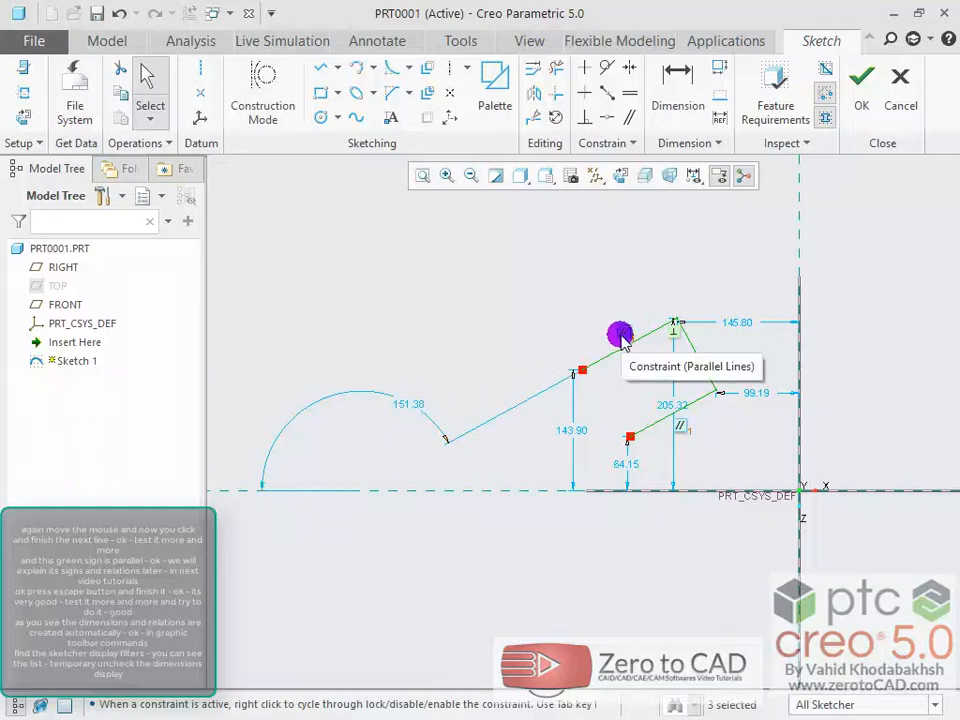
- Turn off the display of sketch dimensions
left_click(704, 177)
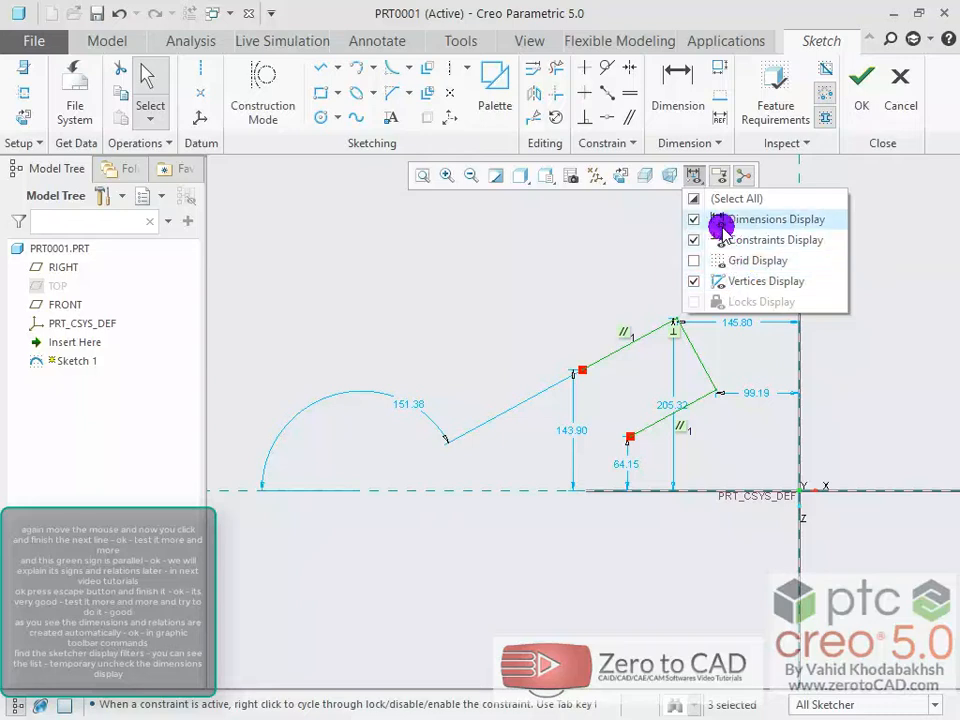
left_click(694, 219)
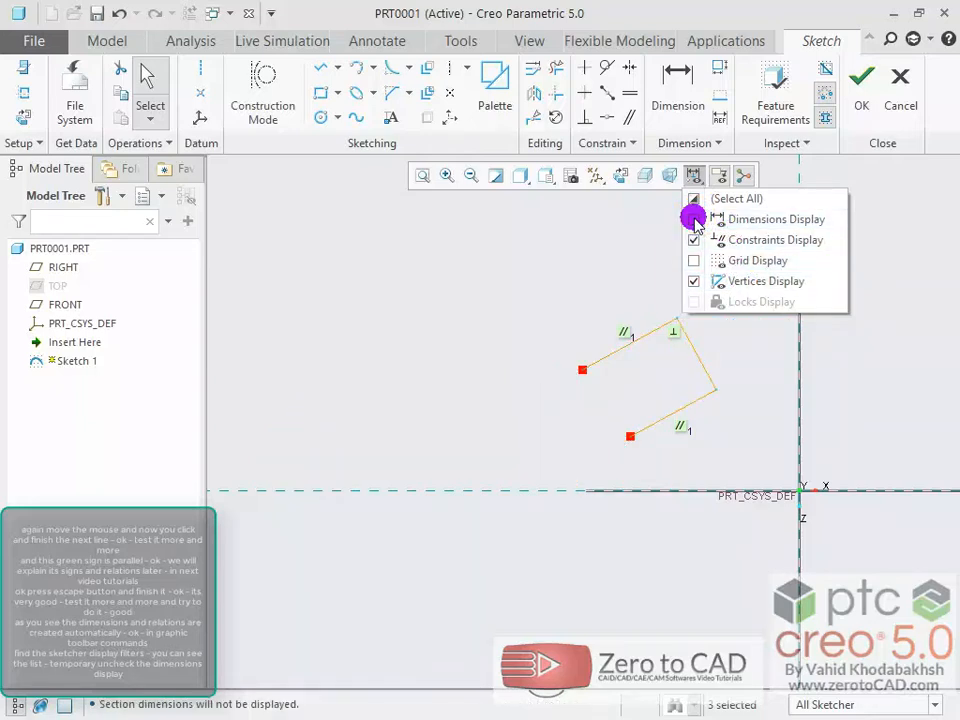
left_click(694, 219)
left_click(694, 219)
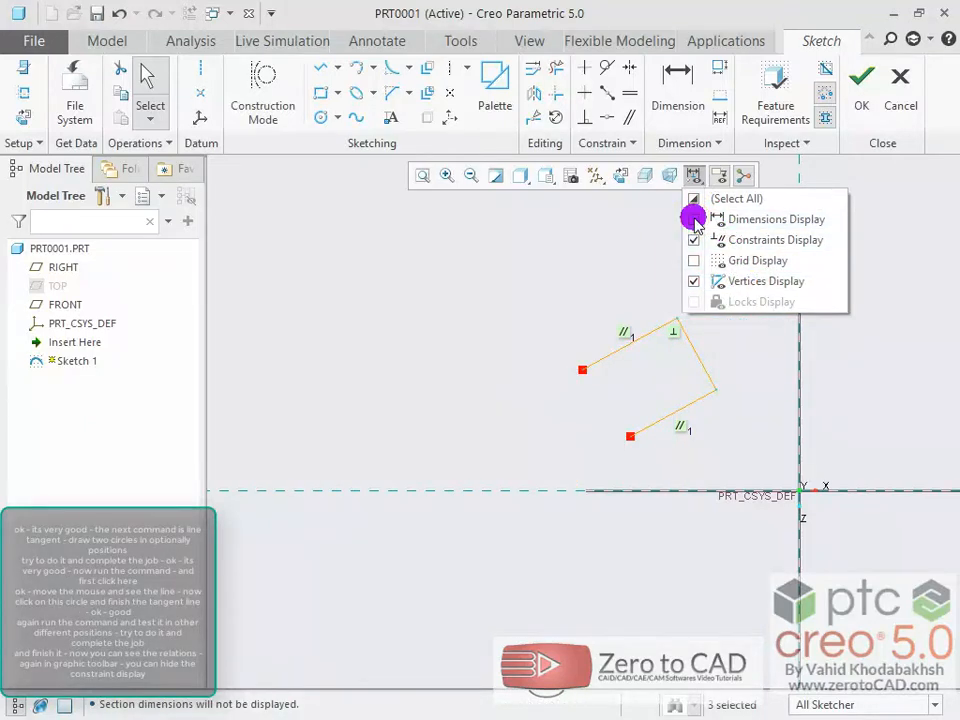
left_click(694, 219)
left_click(694, 219)
left_click(541, 289)
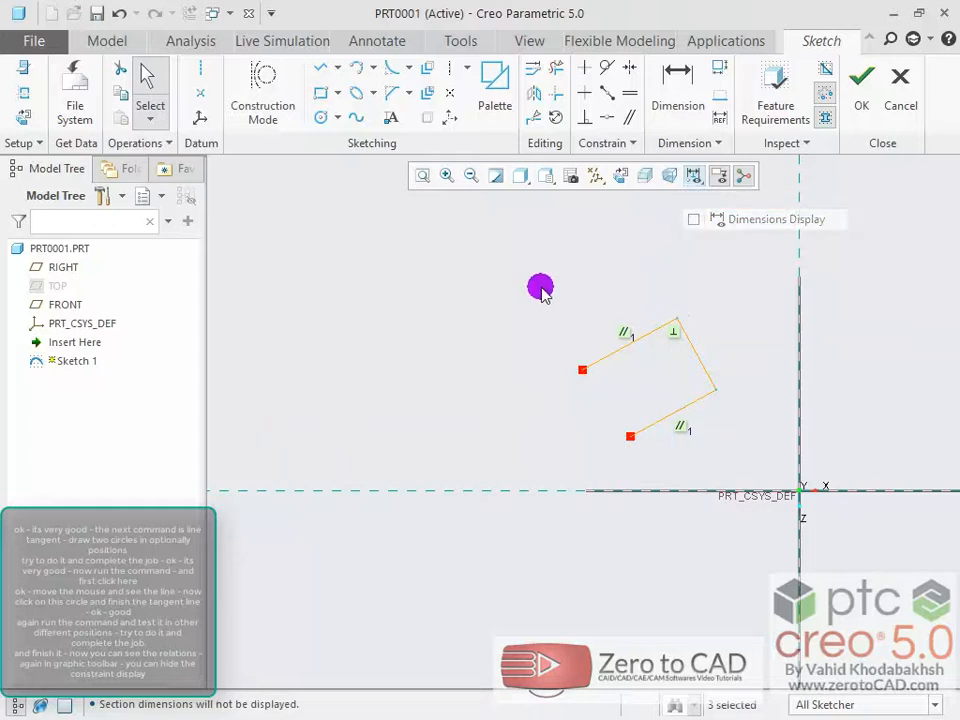
- Sketch two separate circles in the upper-right quadrant, with a slightly larger one below and to the right of the first
scroll(573, 321, "down", 1)
scroll(833, 416, "down", 1)
scroll(833, 416, "down", 1)
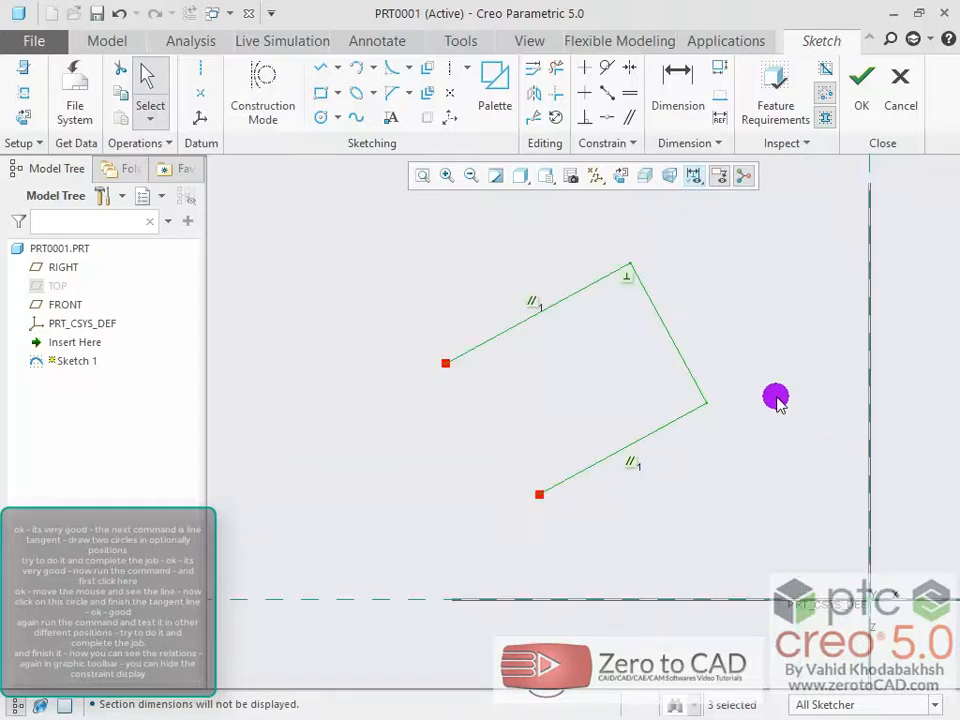
left_click(337, 67)
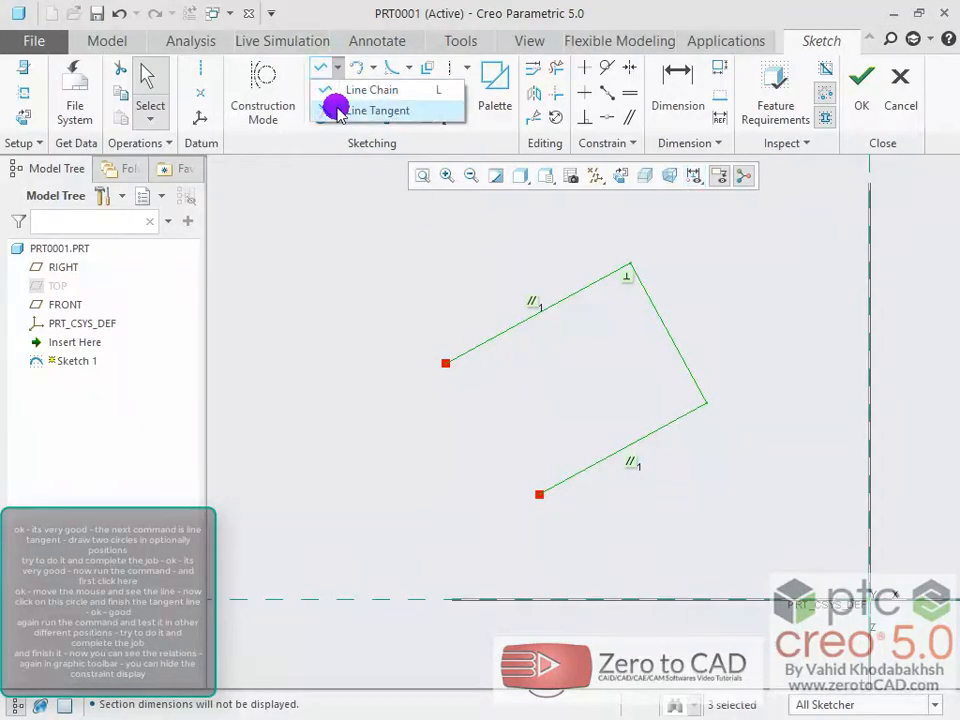
left_click(365, 111)
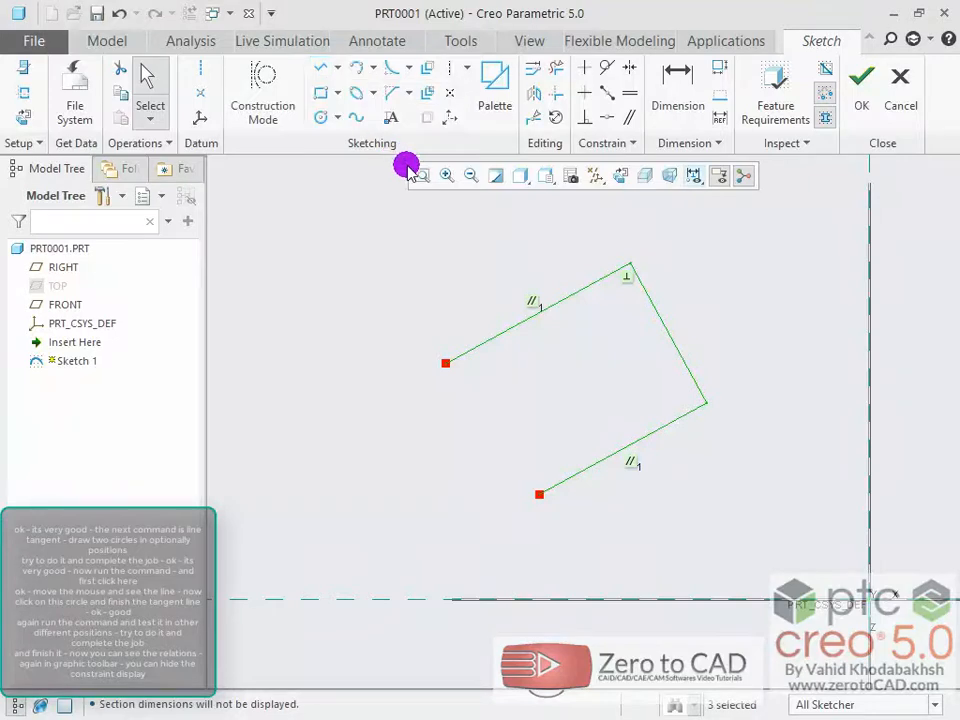
left_click(322, 118)
scroll(350, 294, "down", 3)
scroll(386, 316, "up", 5)
scroll(892, 340, "down", 1)
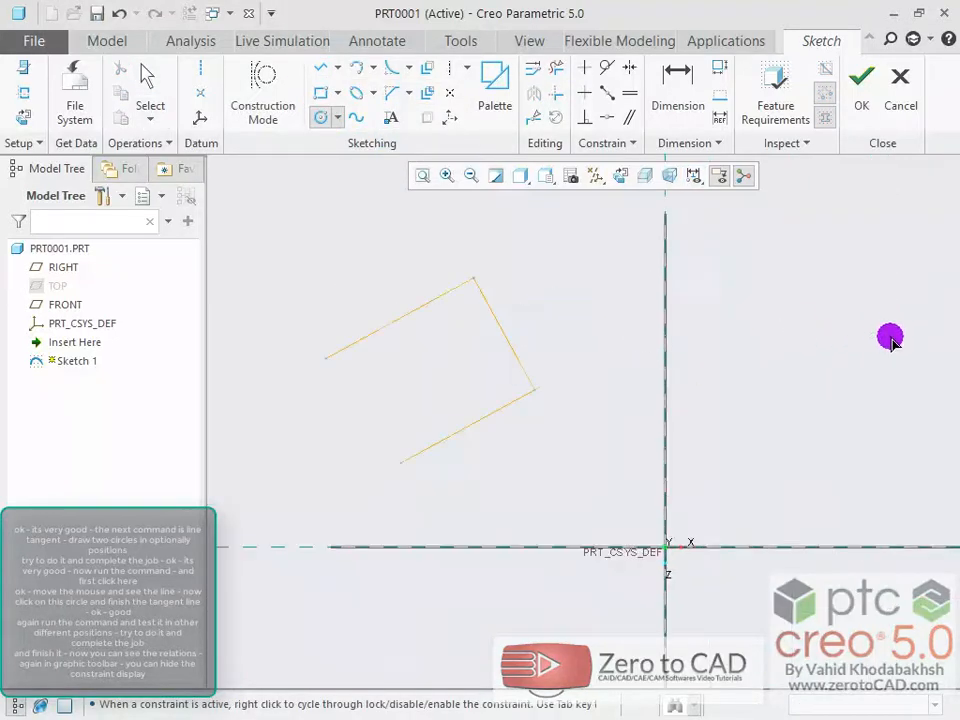
left_click(778, 326)
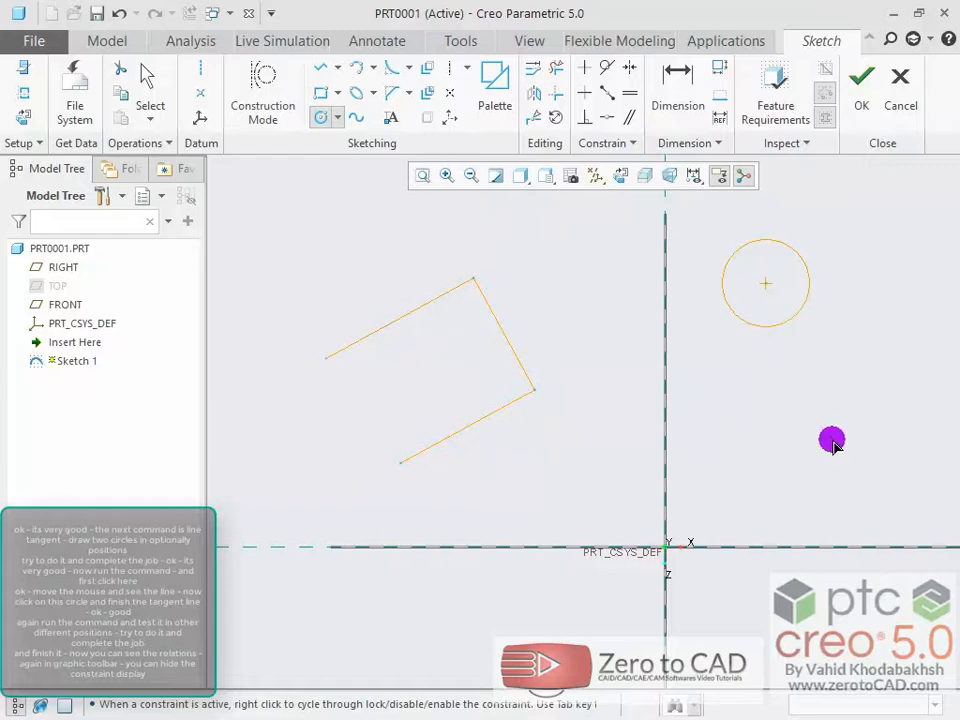
left_click(832, 432)
left_click(855, 474)
middle_click(755, 400)
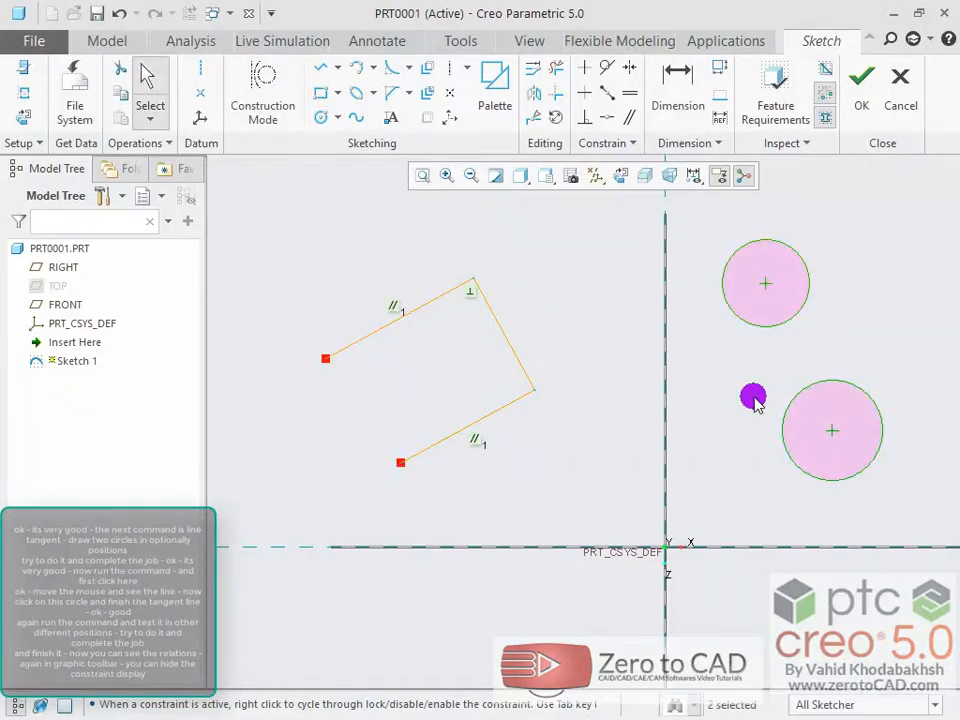
- Sketch a Line Tangent joining the right-hand sides of the upper and lower circles in the upper-right quadrant
middle_click_drag(776, 388, 561, 392)
scroll(572, 354, "down", 3)
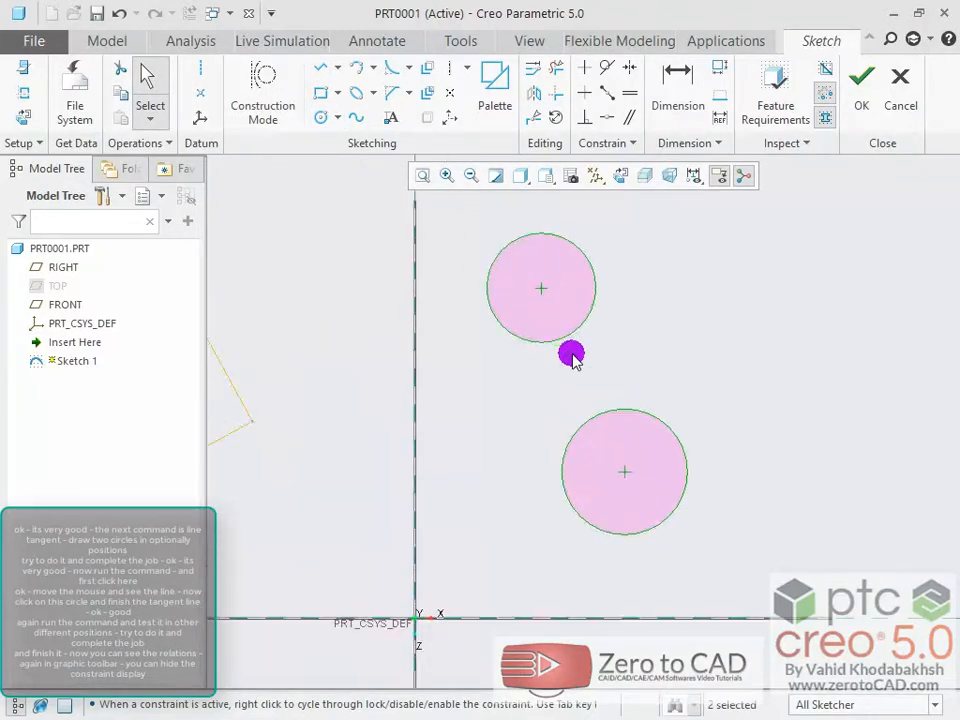
left_click(341, 70)
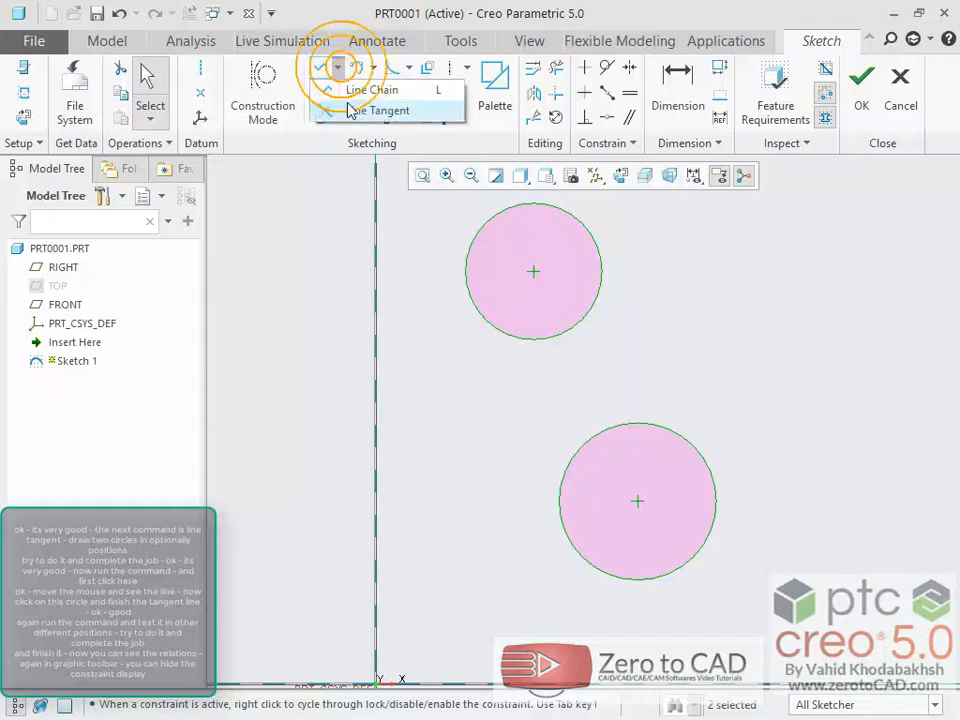
left_click(366, 109)
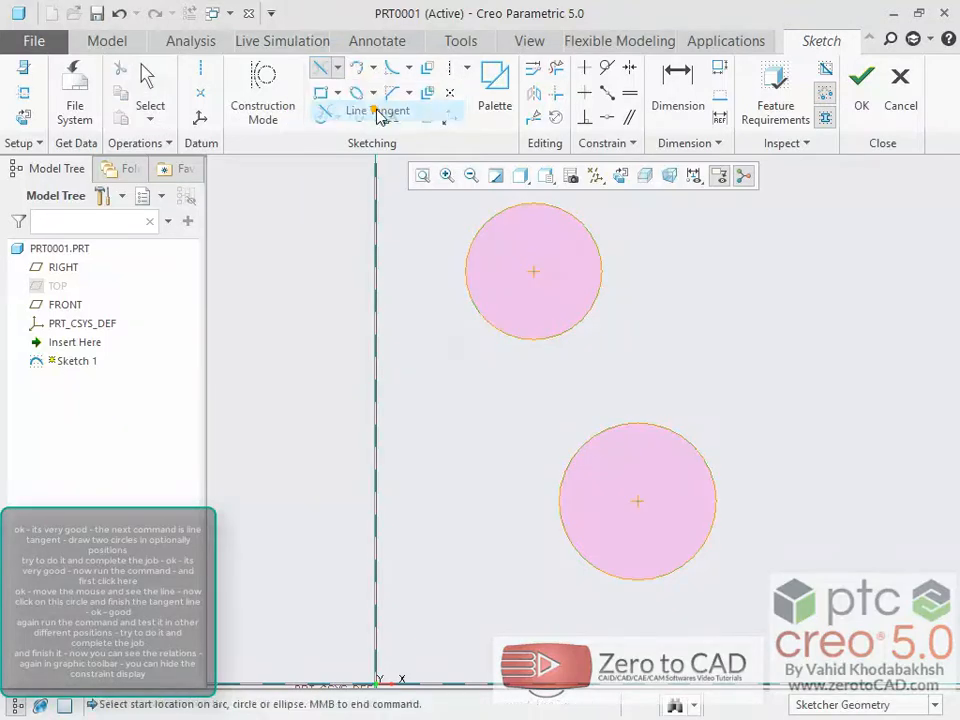
left_click(592, 231)
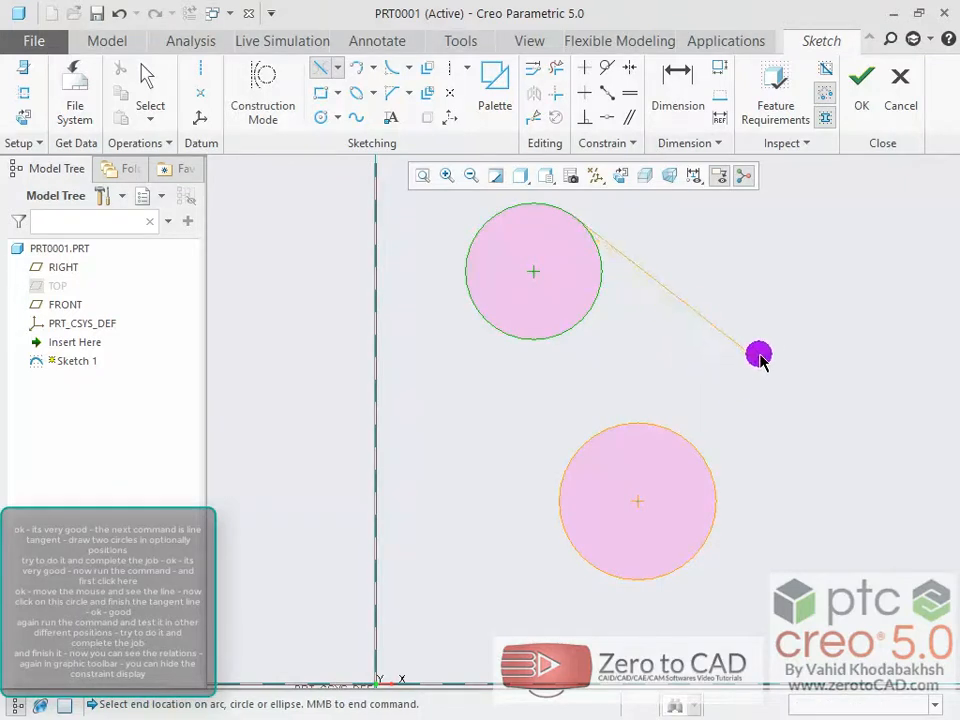
scroll(700, 365, "down", 1)
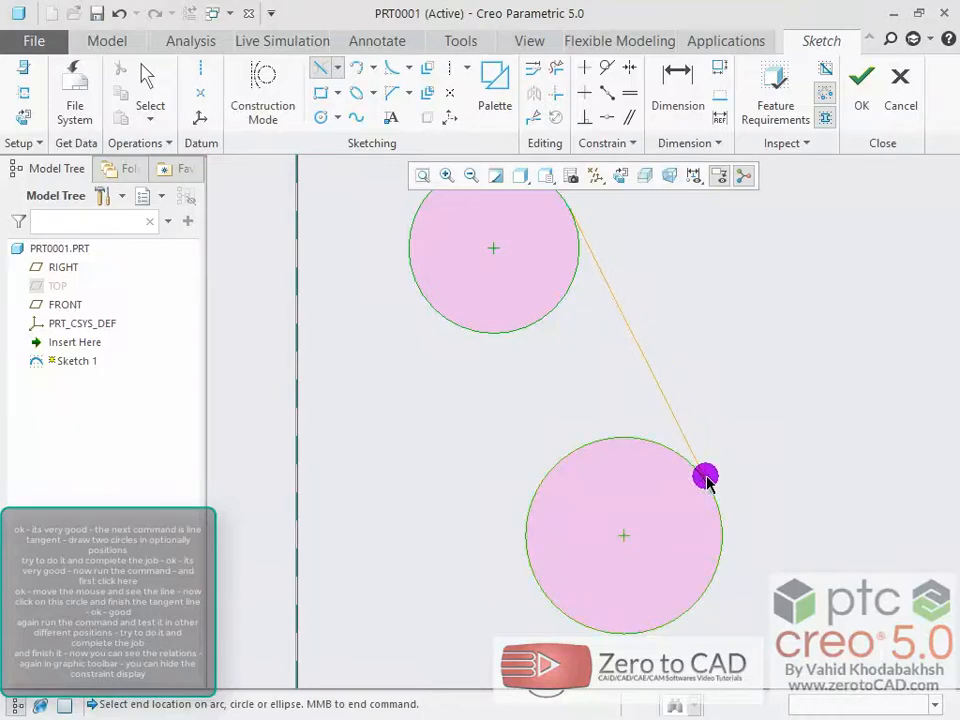
left_click(724, 471)
scroll(766, 390, "down", 1)
scroll(677, 338, "up", 4)
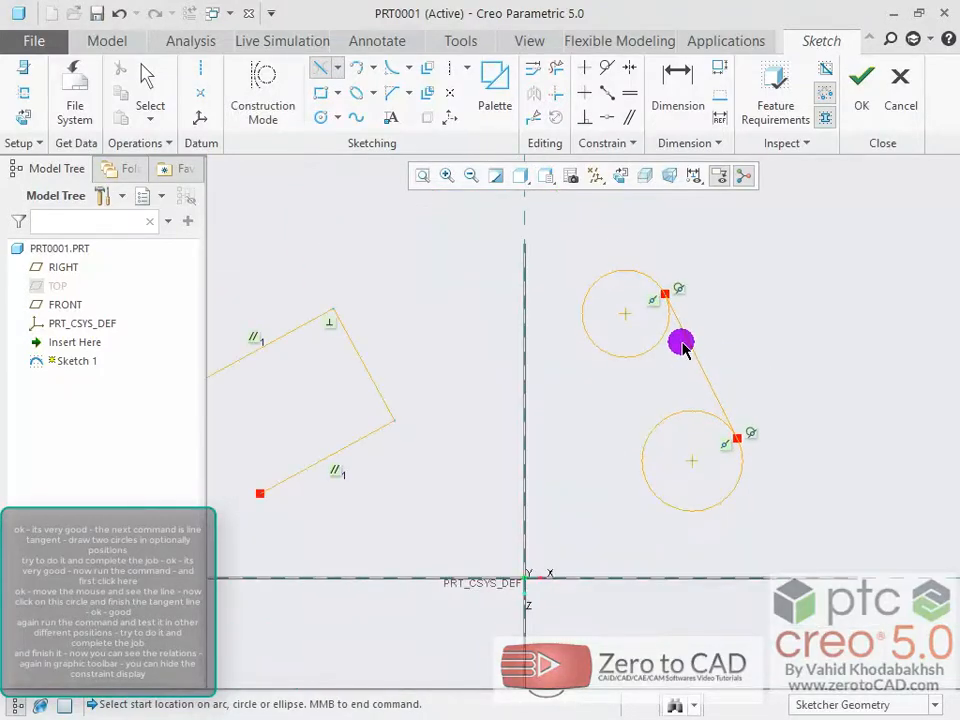
- Add a second tangent line joining the left-hand sides of the two circles, and finish the Line Tangent command
scroll(676, 345, "down", 3)
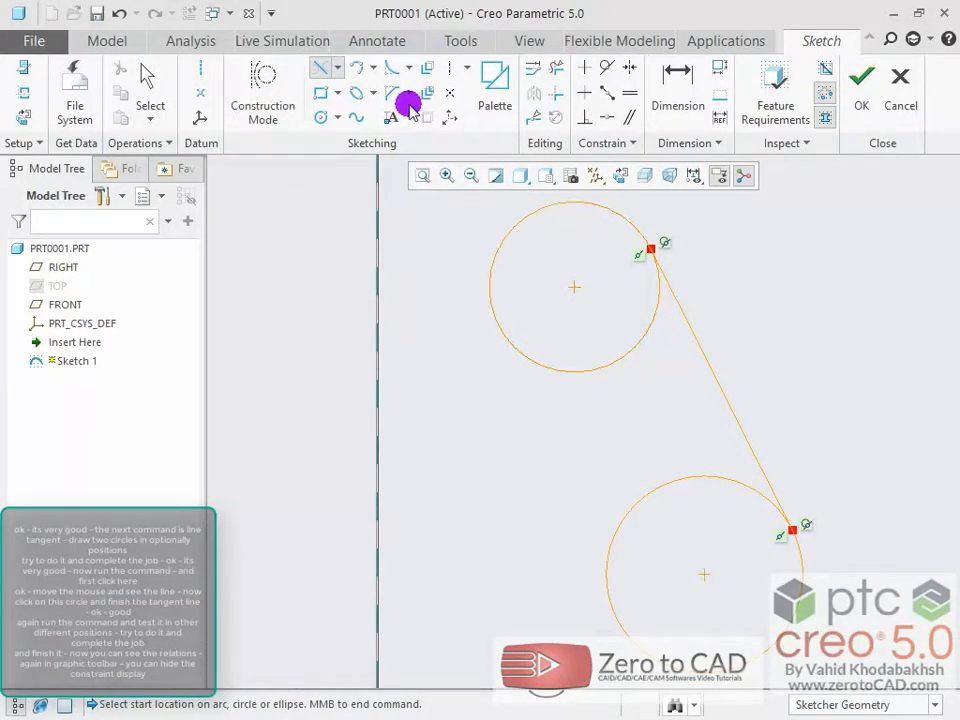
left_click(501, 331)
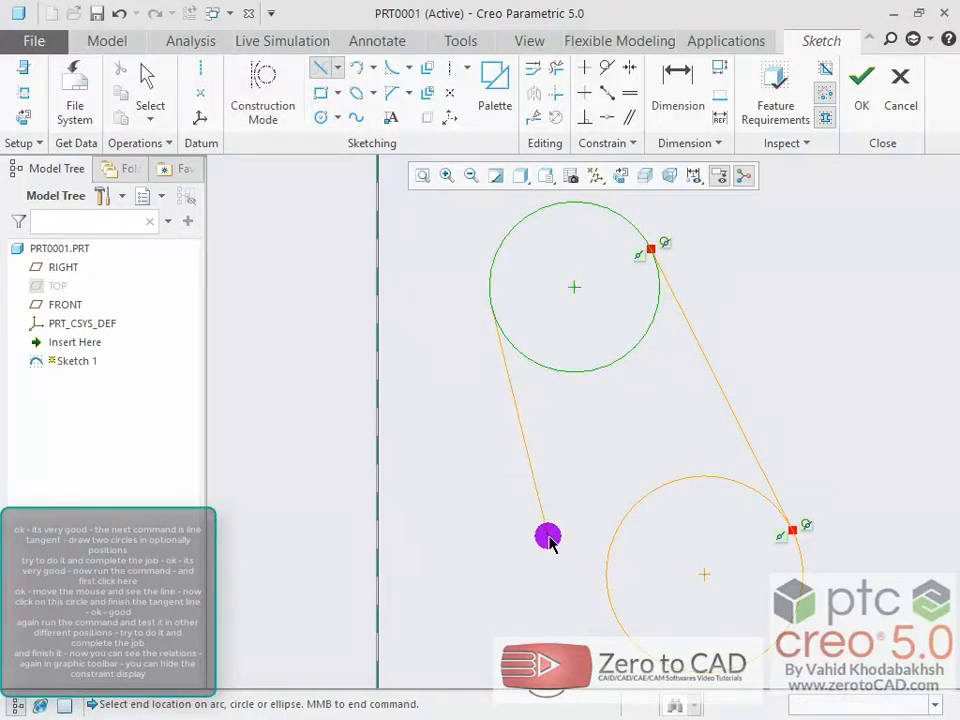
left_click(613, 618)
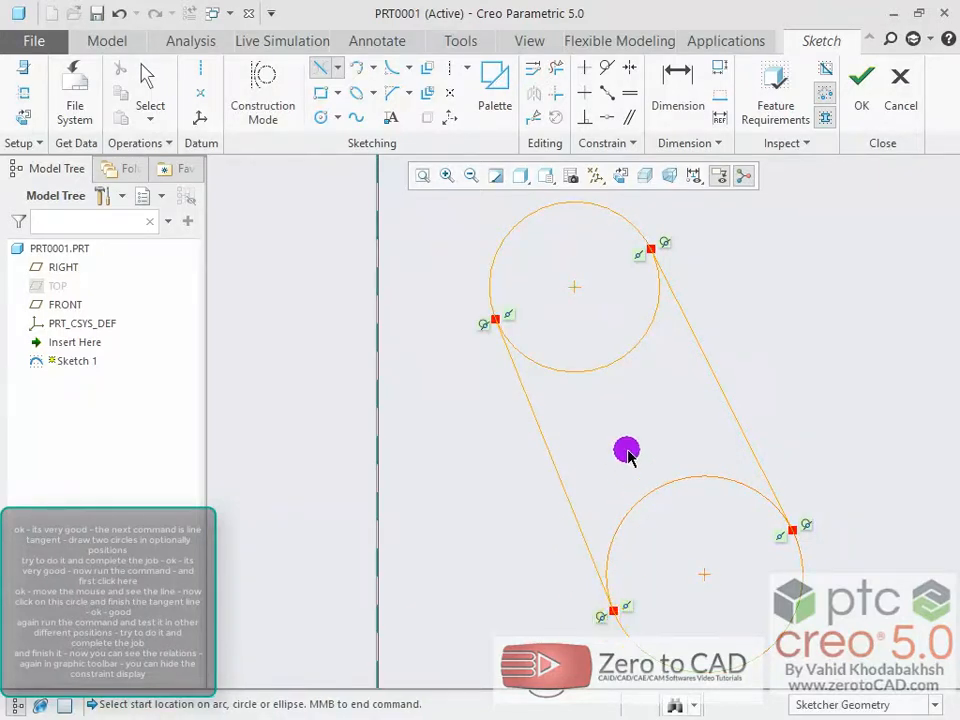
scroll(627, 450, "down", 2)
scroll(627, 450, "up", 3)
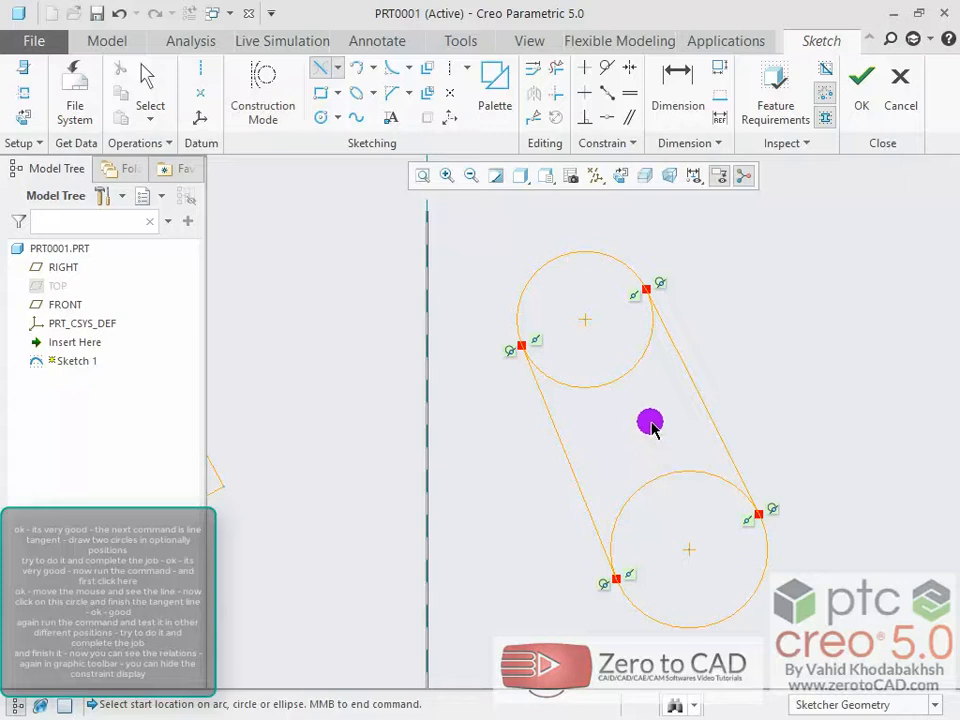
middle_click(650, 425)
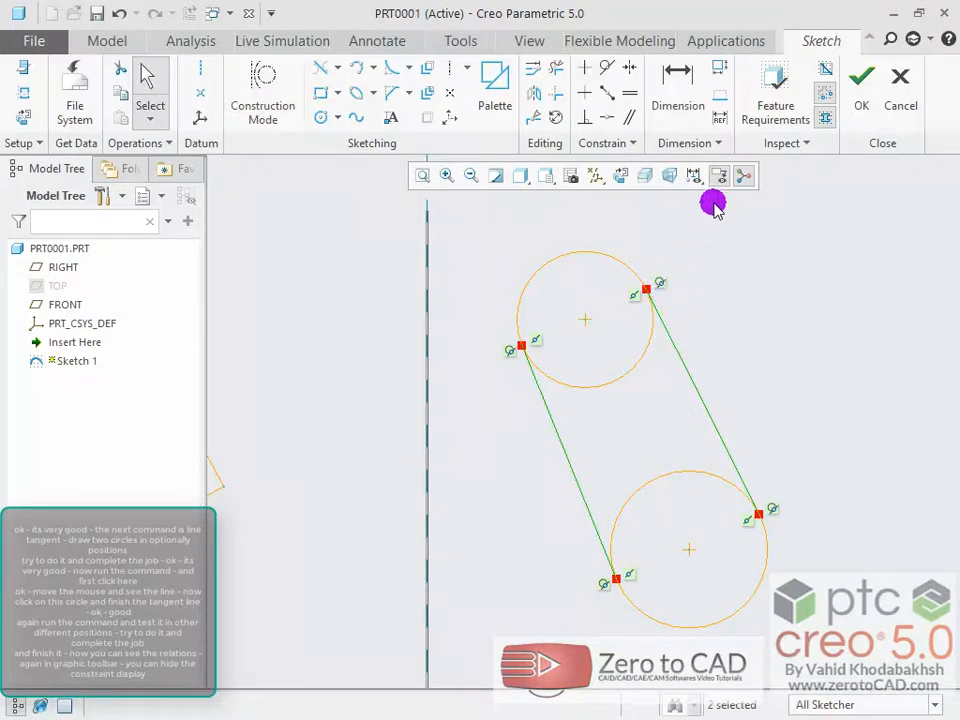
- Turn off the display of sketch constraints
left_click(697, 177)
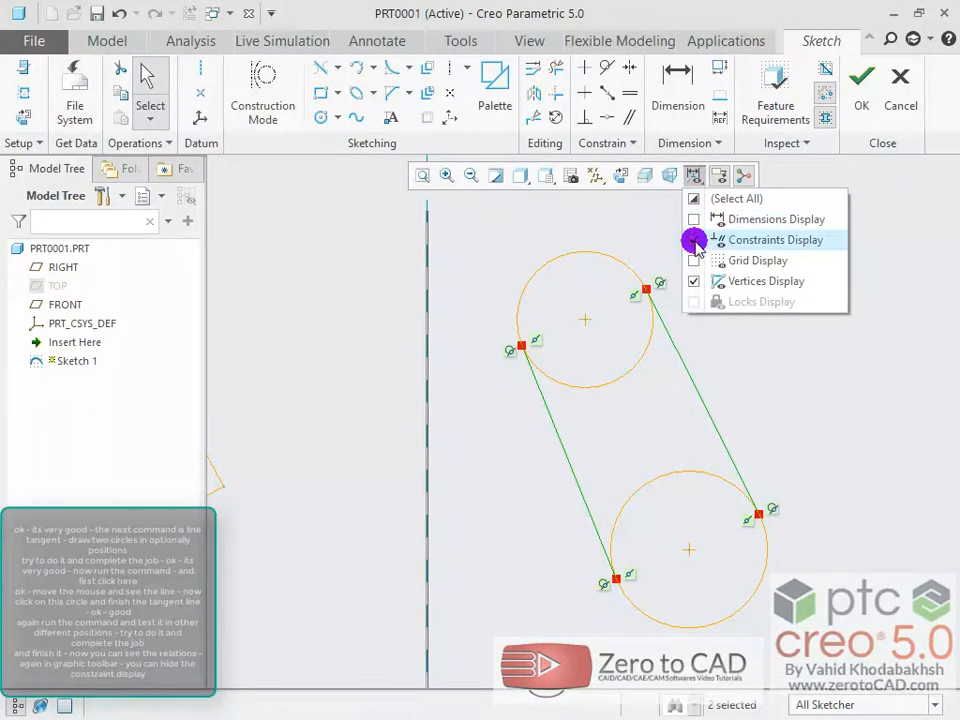
left_click(695, 242)
scroll(718, 355, "down", 2)
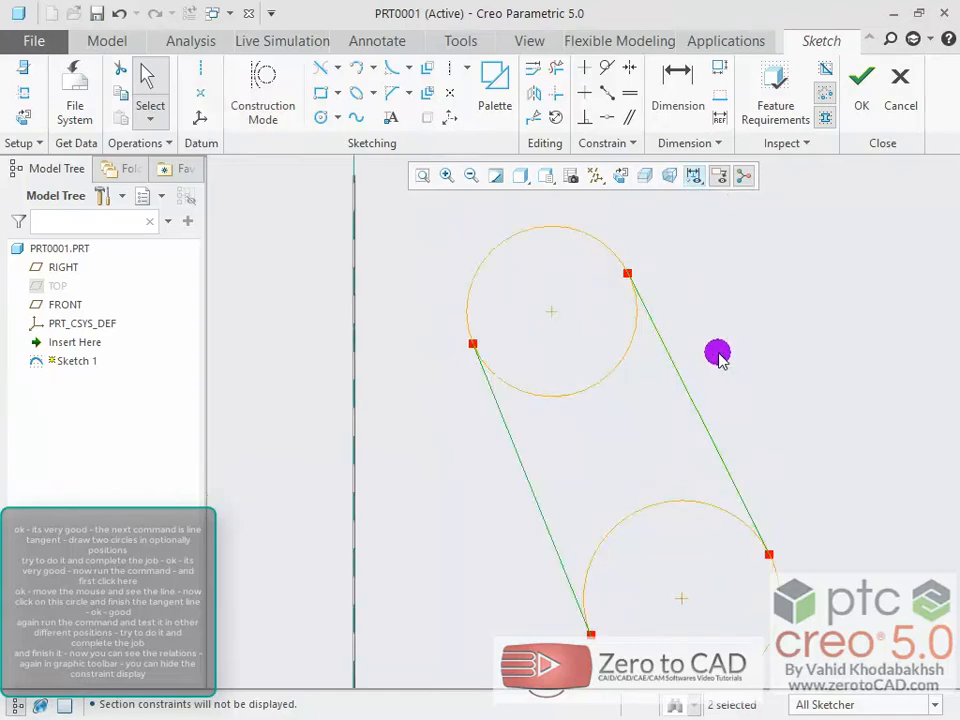
scroll(630, 437, "up", 1)
mouse_move(643, 432)
middle_mouse_down("shift")
mouse_move(617, 375)
mouse_move(649, 371)
middle_mouse_up("shift")
scroll(654, 392, "down", 1)
scroll(653, 395, "up", 2)
scroll(653, 395, "up", 3)
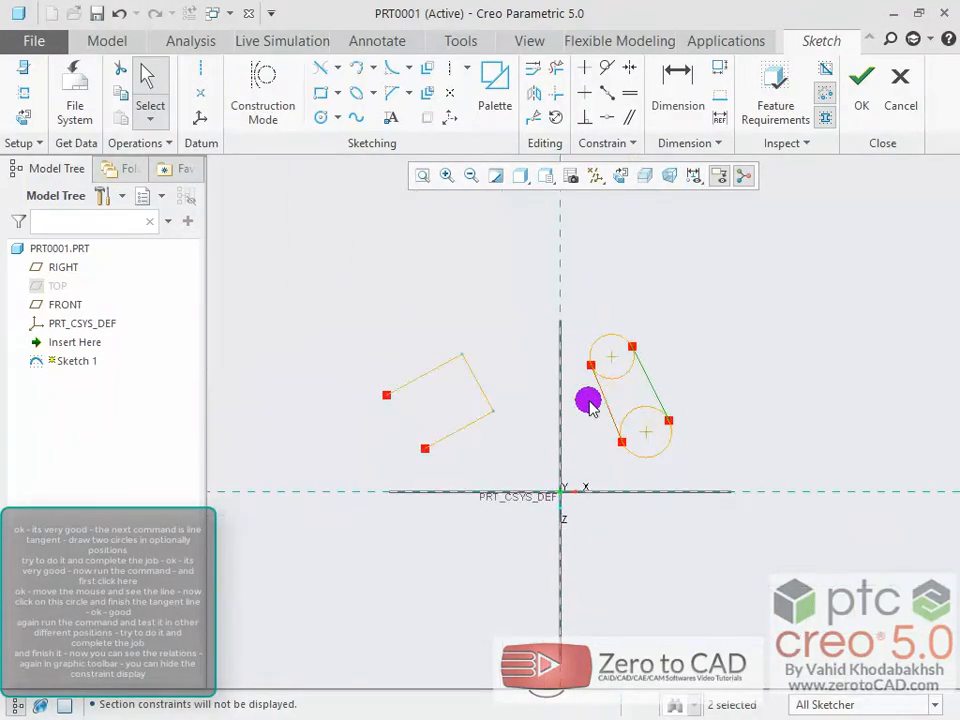
scroll(435, 411, "down", 1)
scroll(439, 398, "down", 1)
scroll(620, 368, "down", 1)
middle_click_drag(595, 373, 549, 375, "shift")
scroll(540, 379, "down", 1)
scroll(541, 378, "up", 1)
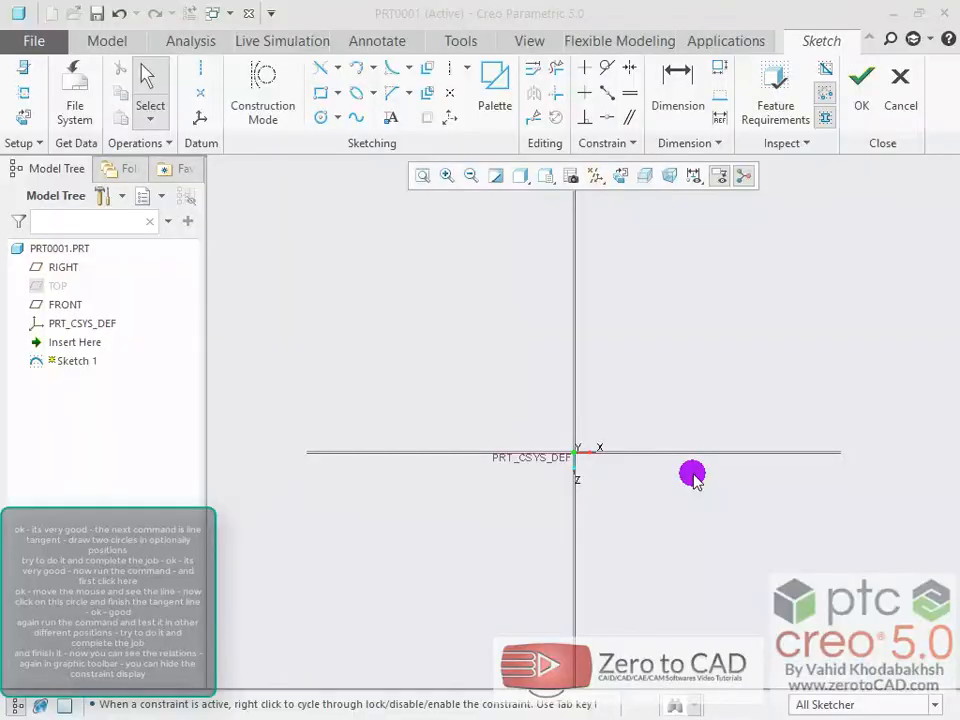
- Sketch a wide horizontal Corner Rectangle in the upper-left quadrant, clear of both reference axes
left_click(333, 95)
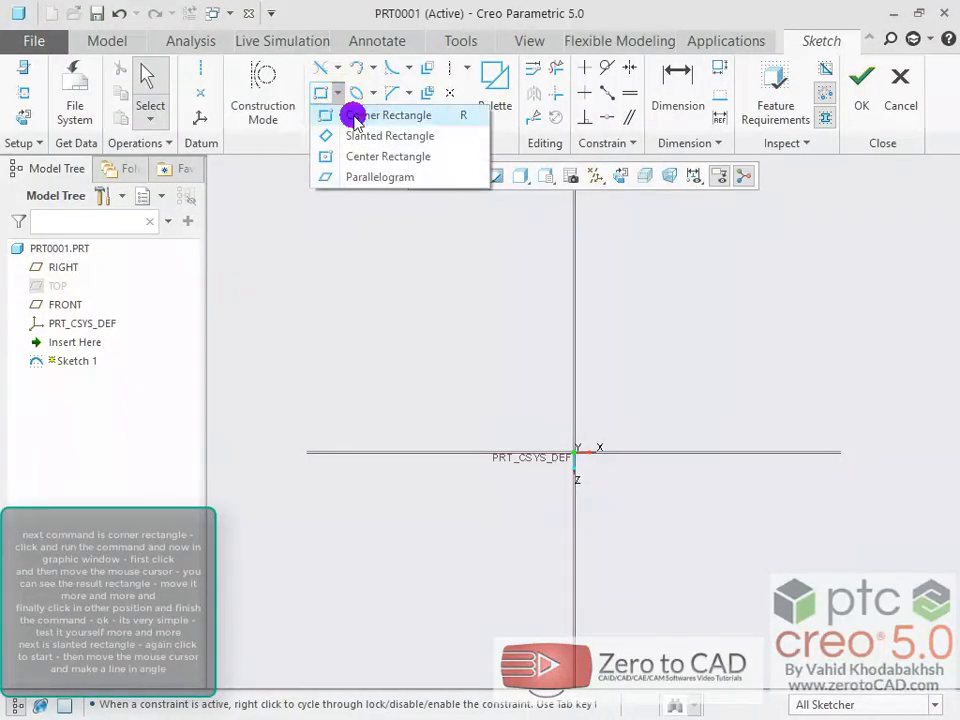
left_click(375, 116)
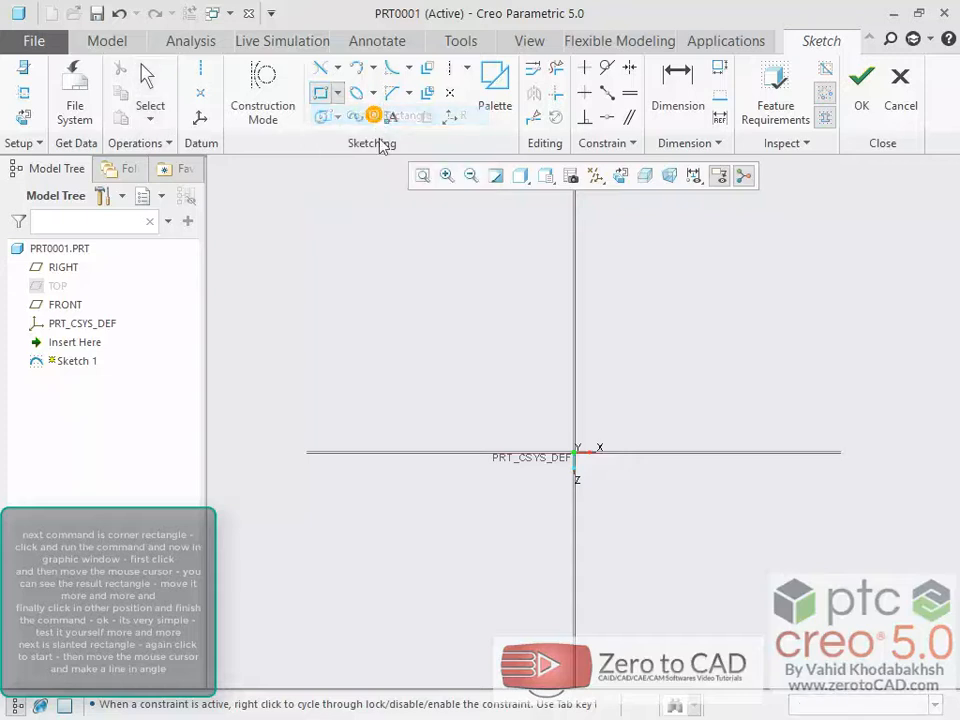
scroll(345, 272, "up", 1)
scroll(345, 272, "down", 5)
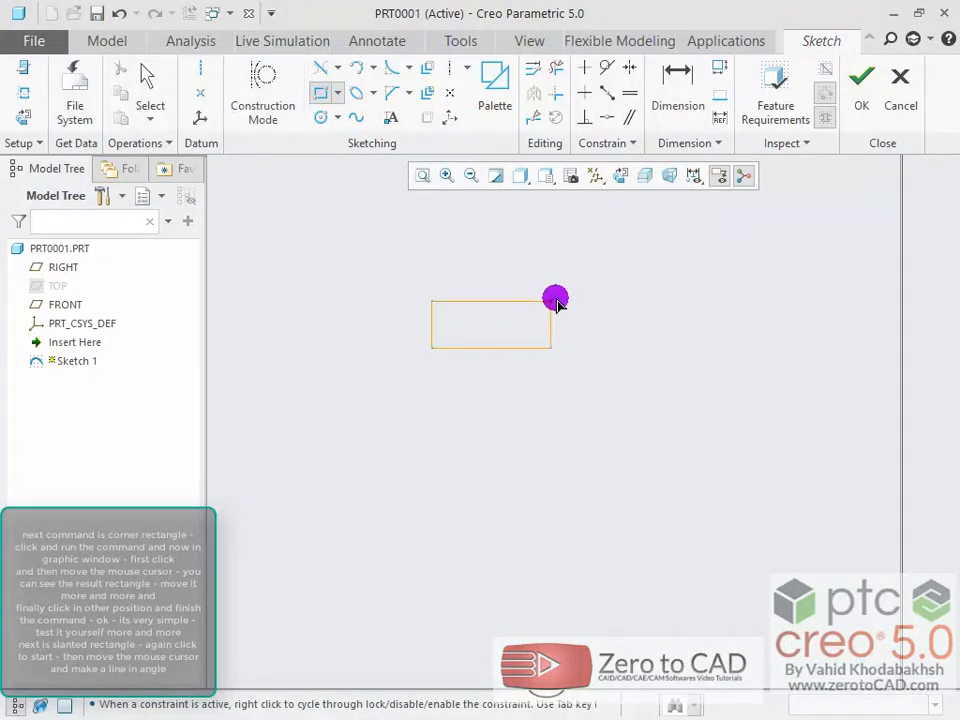
scroll(576, 279, "down", 3)
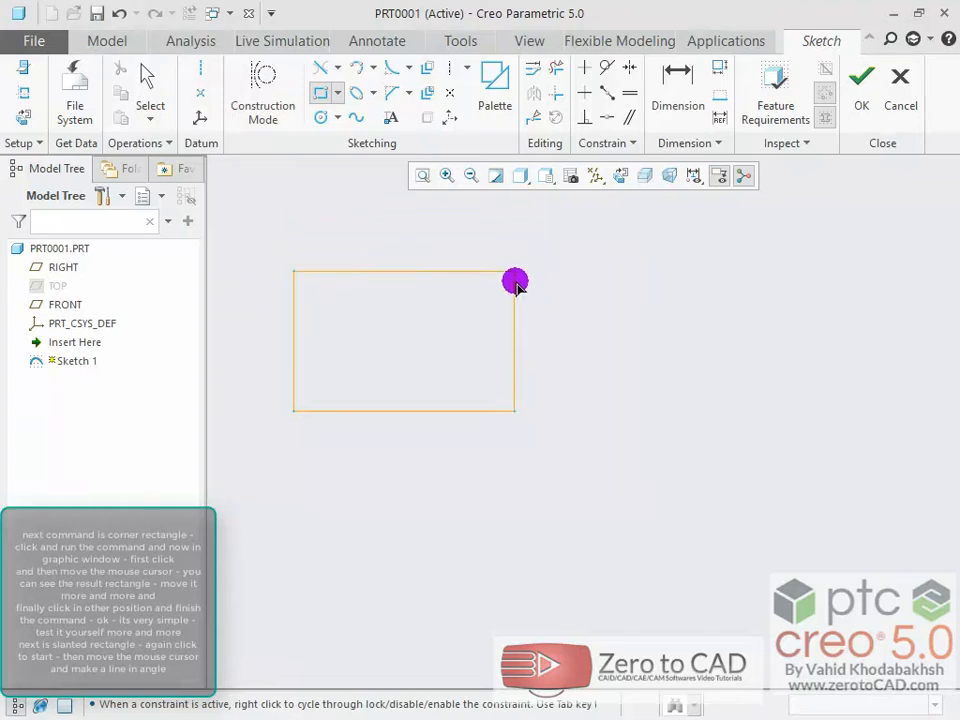
scroll(624, 296, "up", 1)
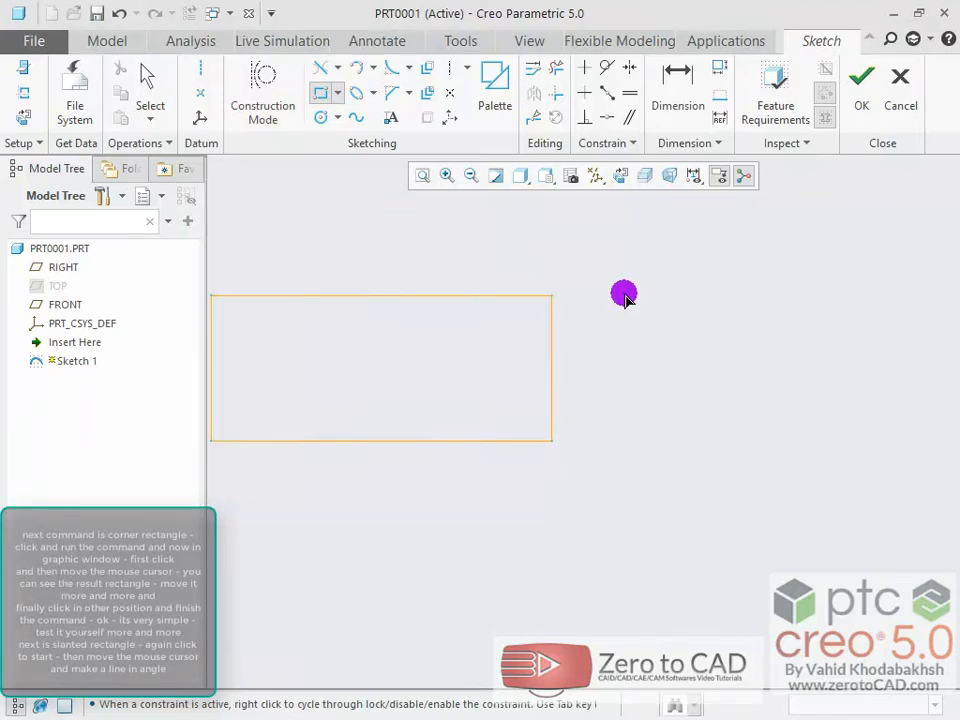
scroll(624, 296, "down", 5)
scroll(636, 393, "up", 2)
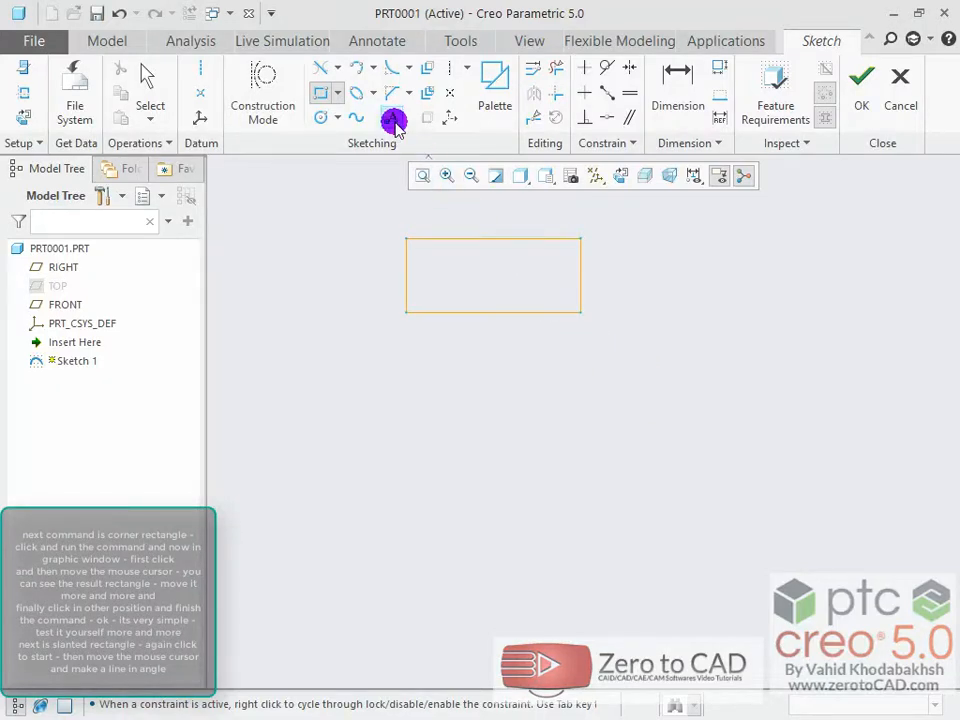
- Sketch a Slanted Rectangle below the corner rectangle, with its first side rising rightward at about 45 degrees and its longer sides descending rightward
left_click(337, 93)
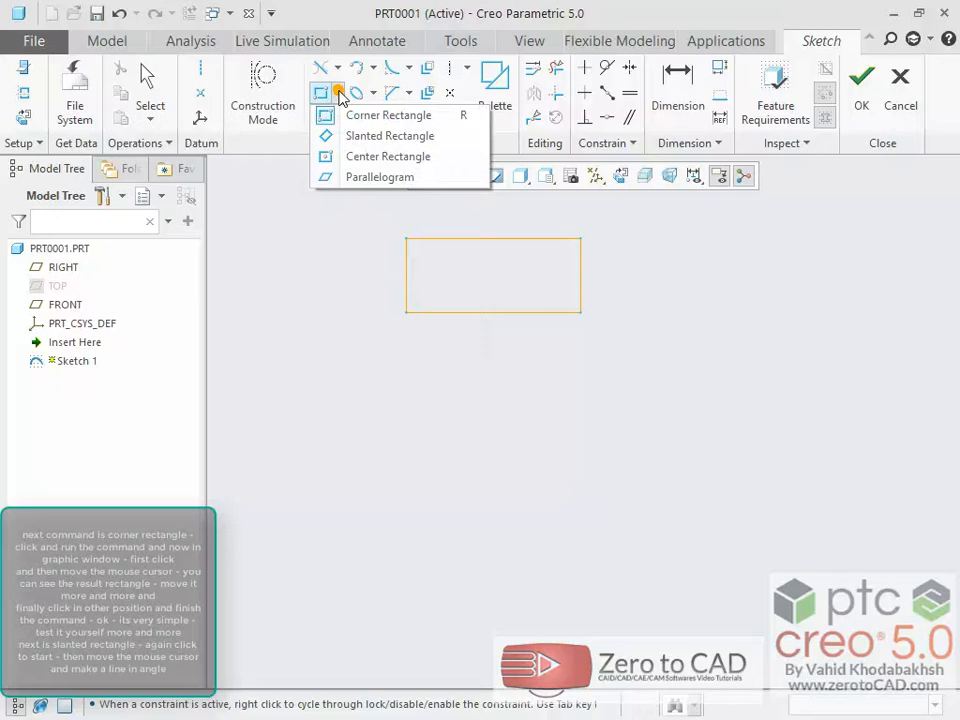
left_click(351, 136)
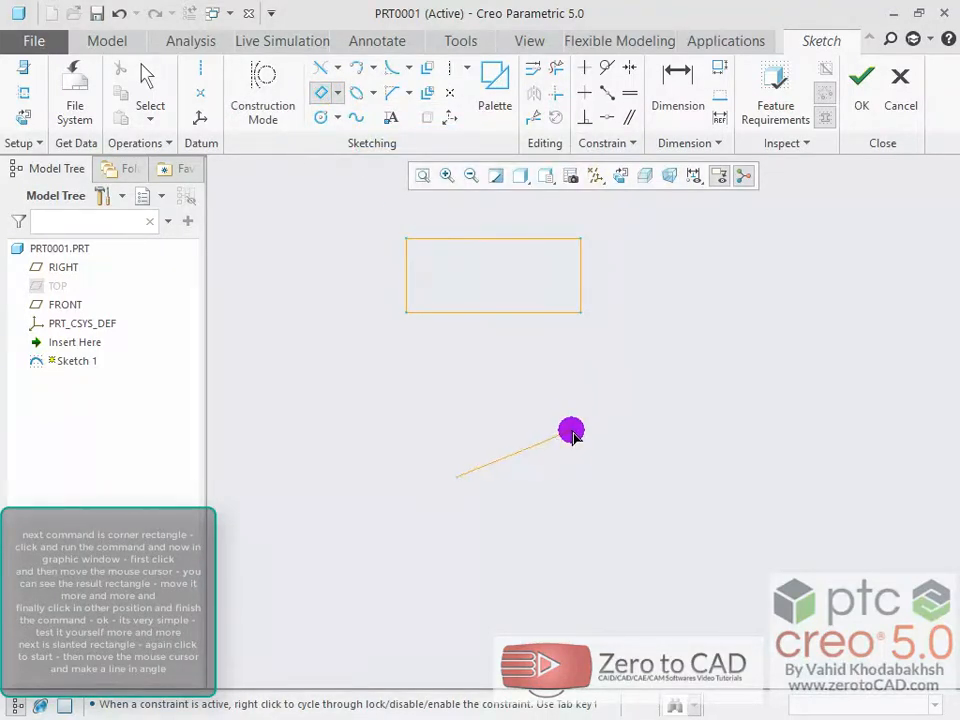
scroll(570, 473, "down", 3)
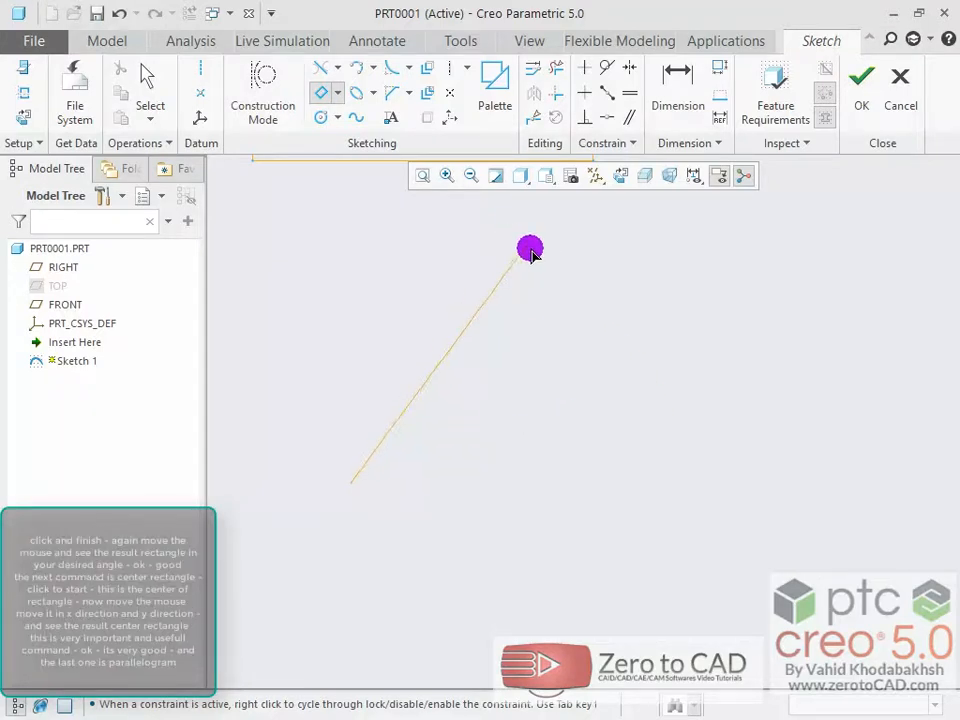
left_click(556, 276)
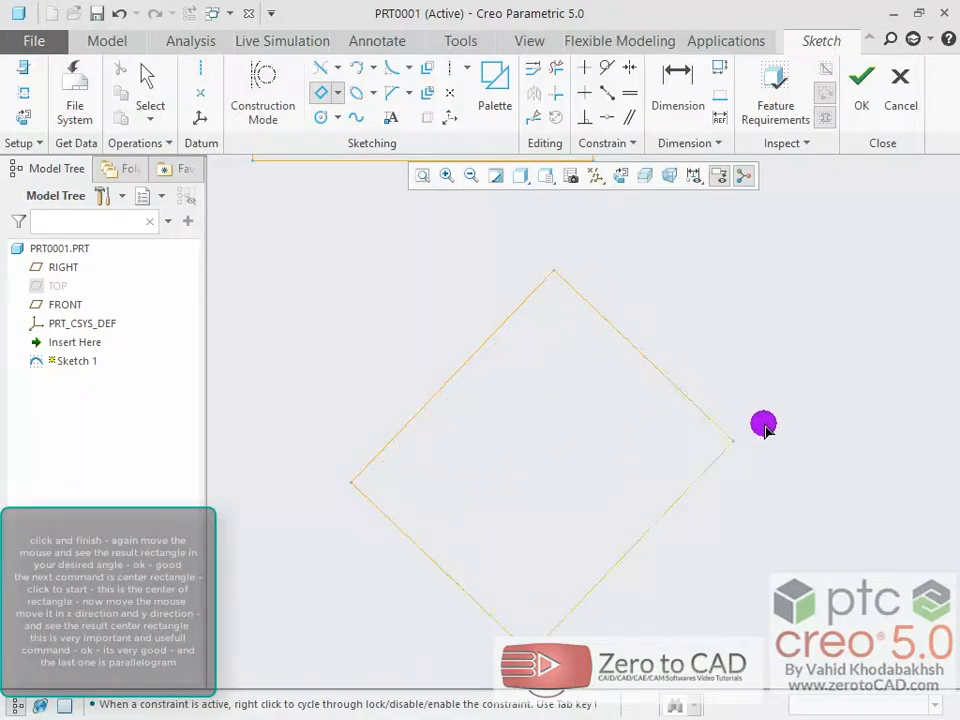
scroll(634, 350, "down", 3)
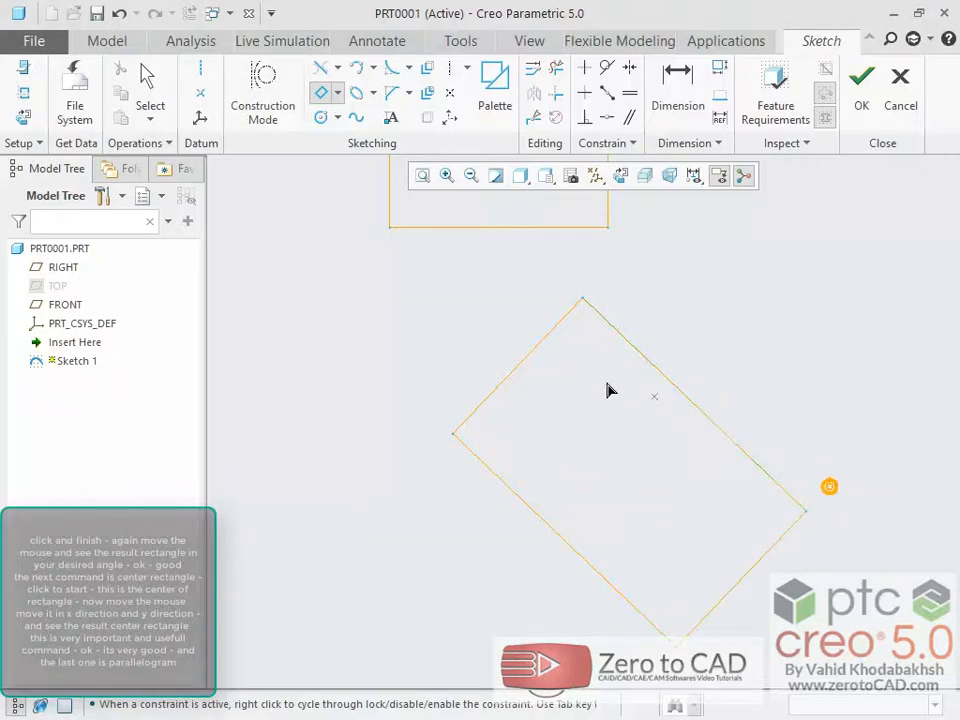
scroll(566, 370, "down", 3)
scroll(567, 371, "up", 9)
scroll(784, 331, "down", 3)
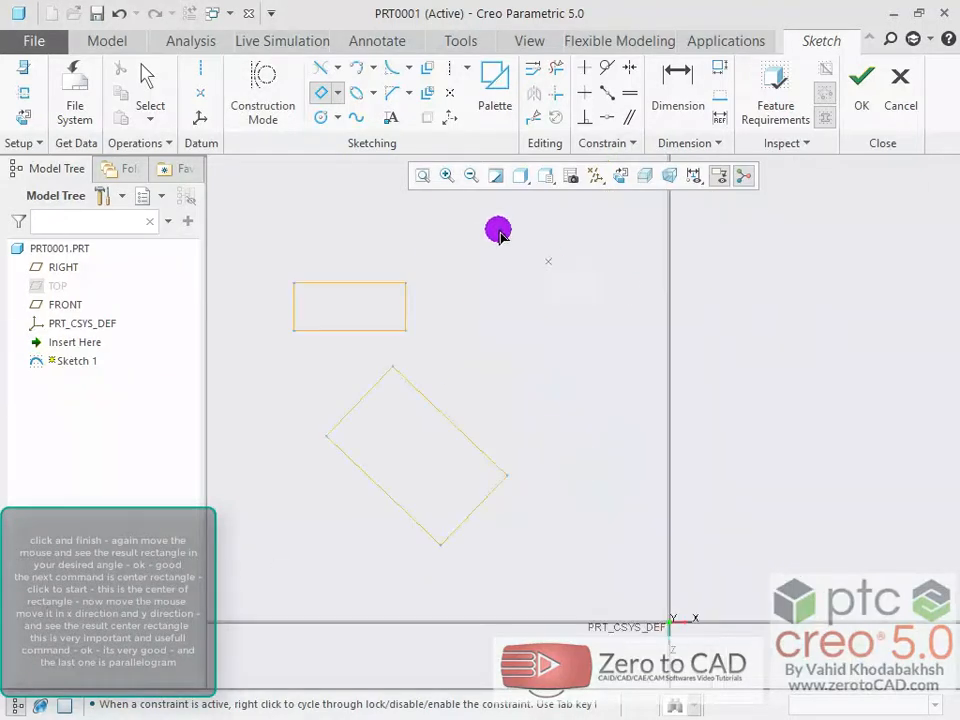
- Sketch a wide horizontal Center Rectangle in the upper-right quadrant, placing its center first and a corner second
left_click(339, 92)
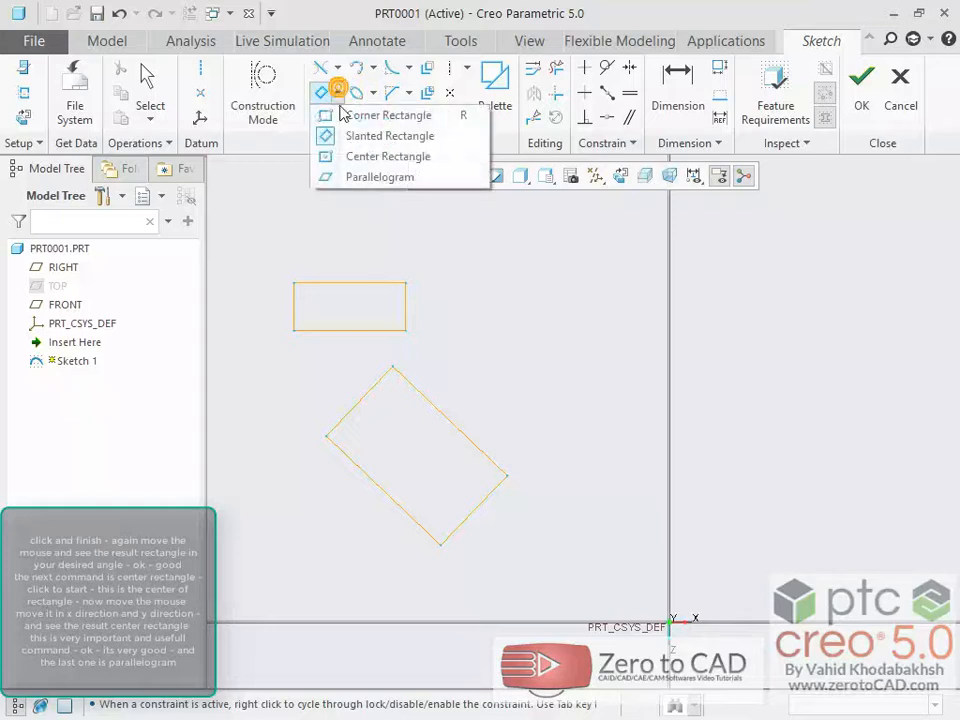
left_click(376, 158)
scroll(546, 379, "down", 3)
scroll(778, 411, "up", 3)
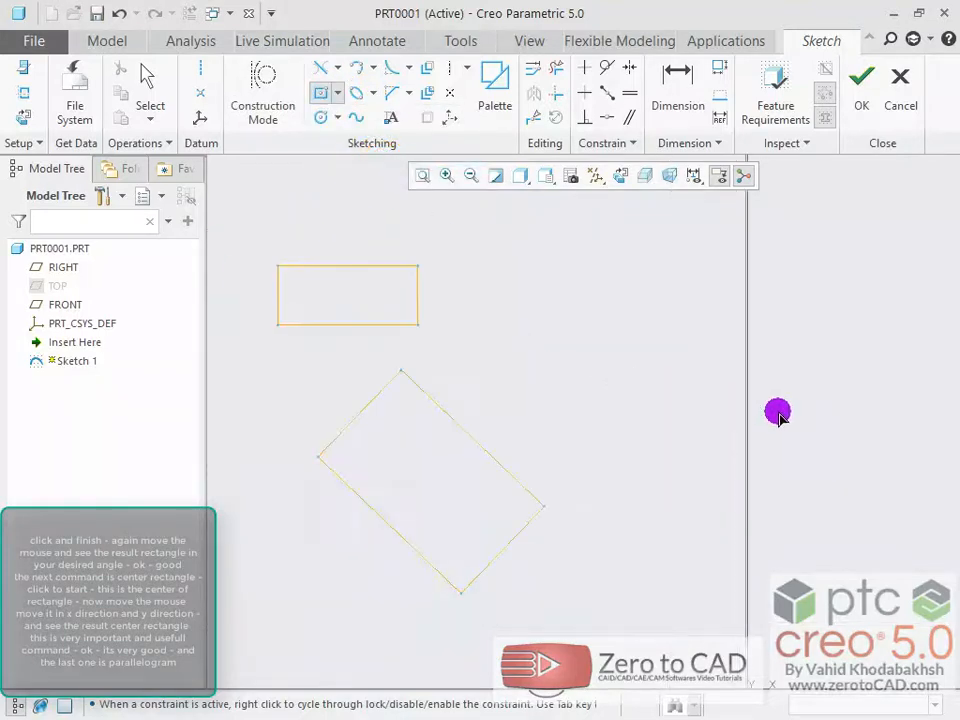
scroll(741, 399, "up", 2)
scroll(568, 384, "down", 4)
scroll(636, 381, "up", 4)
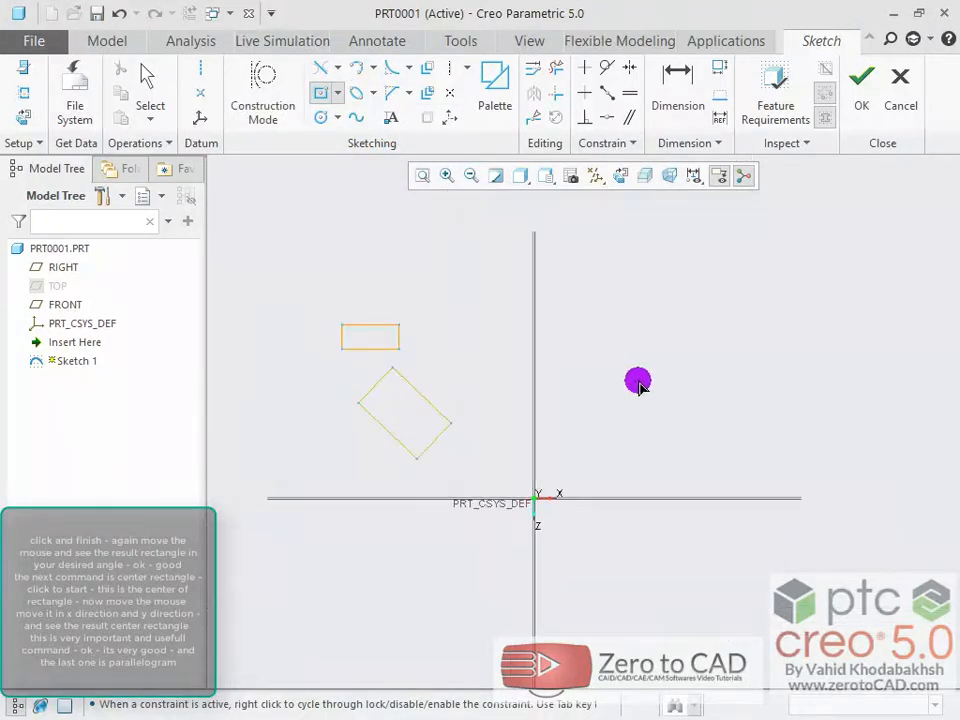
scroll(640, 380, "down", 3)
scroll(624, 368, "down", 2)
mouse_move(668, 364)
left_mouse_down()
mouse_move(735, 328)
mouse_move(761, 266)
mouse_move(778, 306)
mouse_move(700, 314)
mouse_move(802, 316)
mouse_move(778, 316)
mouse_move(749, 240)
mouse_move(731, 268)
mouse_move(700, 206)
mouse_move(703, 289)
mouse_move(853, 298)
mouse_move(746, 306)
mouse_move(866, 317)
mouse_move(738, 281)
mouse_move(718, 208)
mouse_move(729, 303)
mouse_move(737, 254)
mouse_move(760, 272)
left_mouse_up()
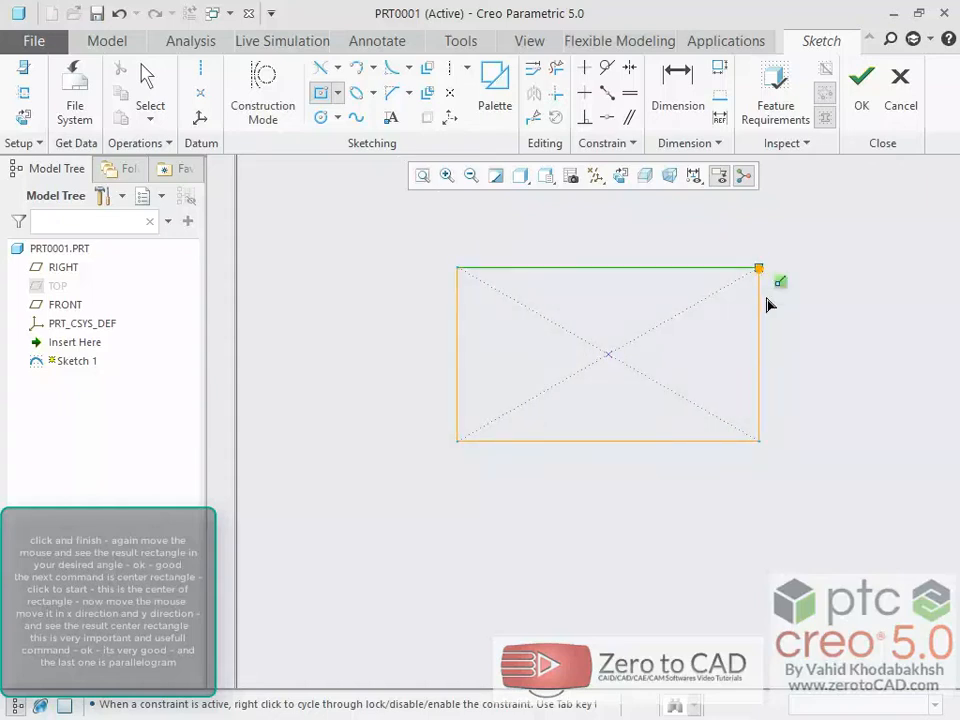
middle_click(671, 393)
scroll(627, 390, "down", 3)
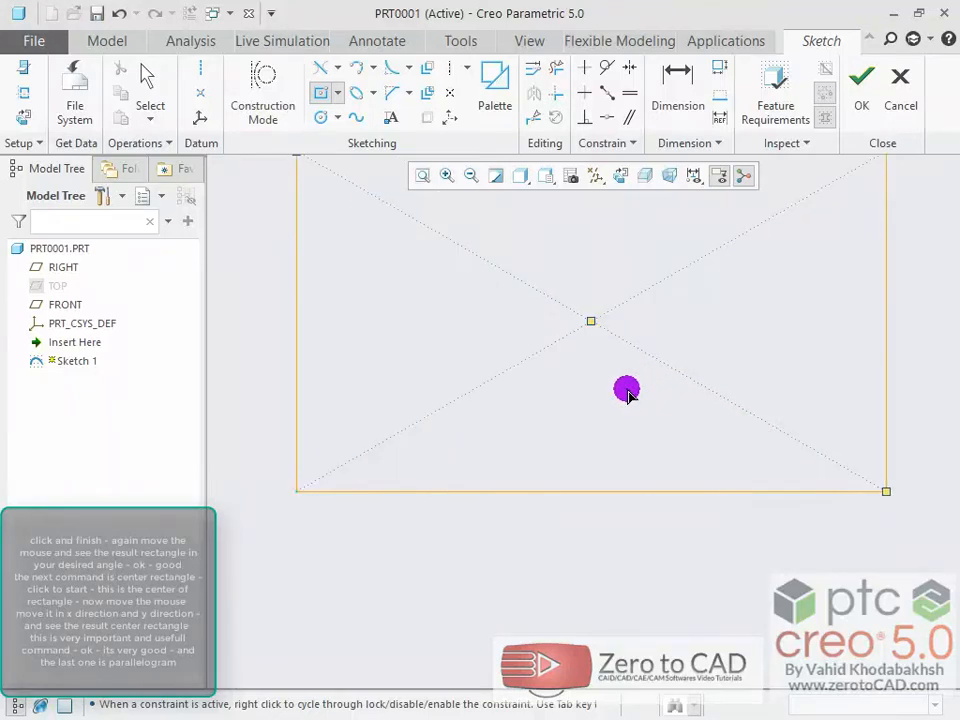
scroll(630, 395, "up", 3)
scroll(670, 428, "up", 3)
scroll(753, 534, "down", 1)
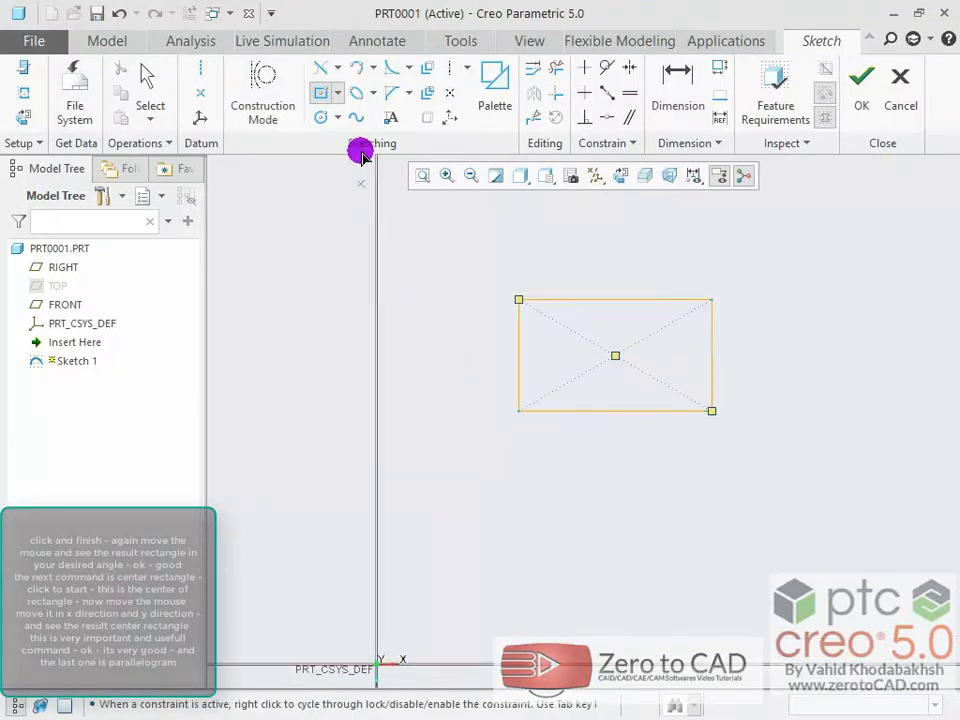
- Sketch a Parallelogram below the center rectangle, with its first side rising rightward and its other two sides vertical
left_click(337, 93)
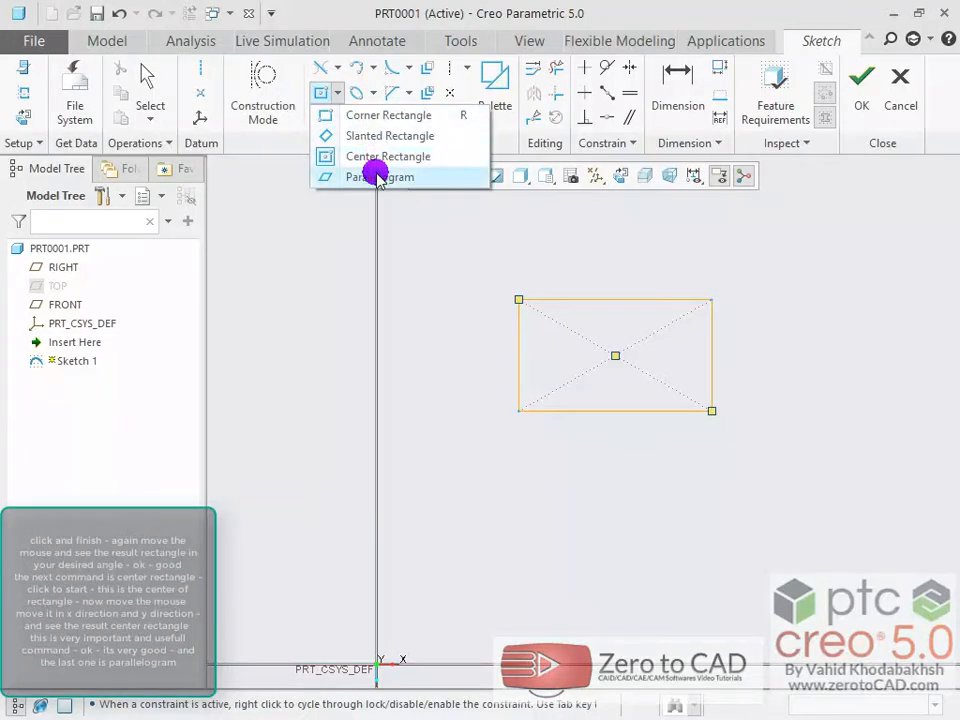
left_click(377, 176)
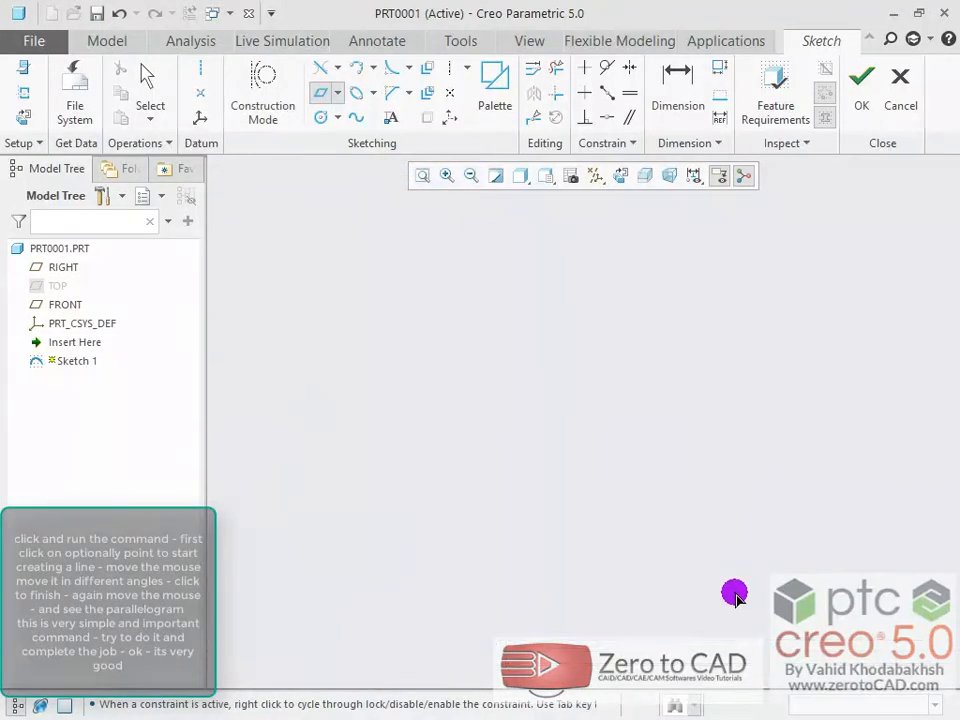
middle_click_drag(450, 358, 513, 435, "shift")
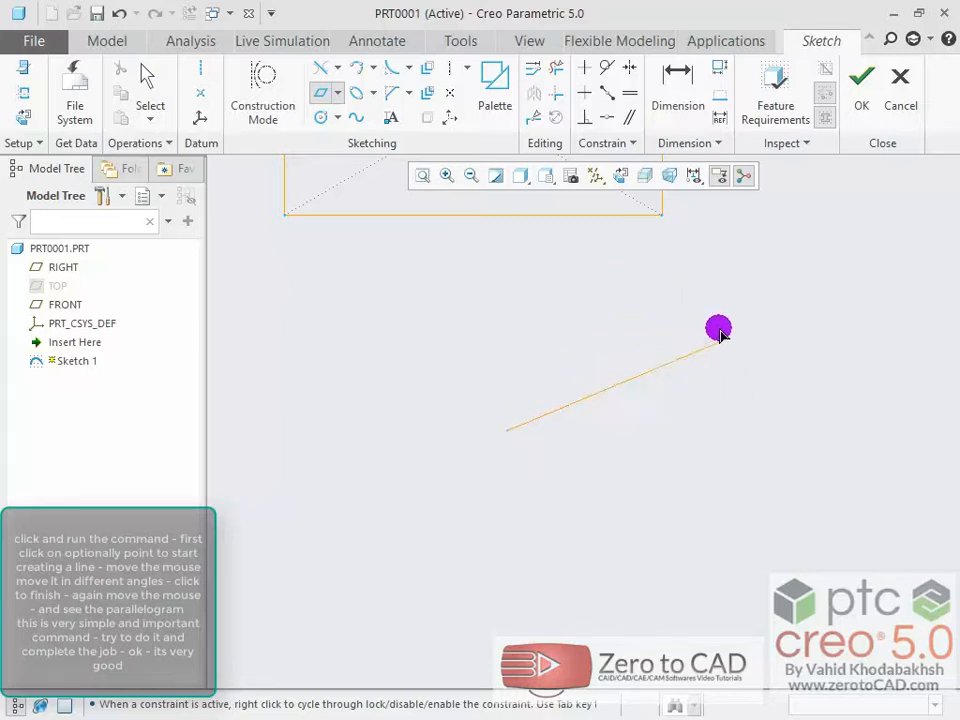
left_click(690, 287)
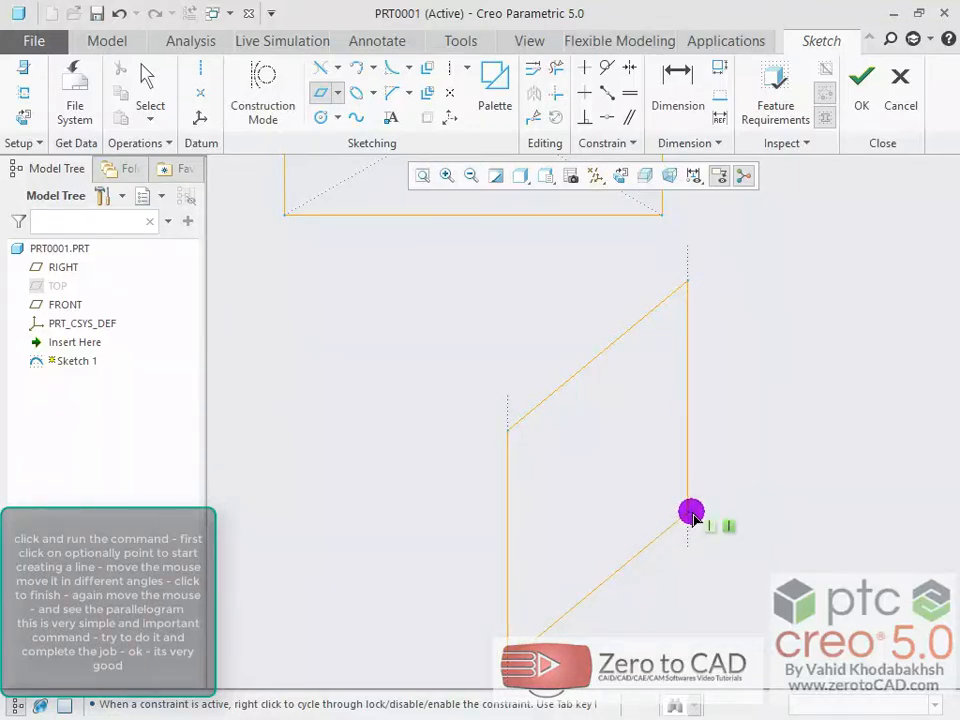
middle_click(728, 431)
scroll(728, 431, "down", 3)
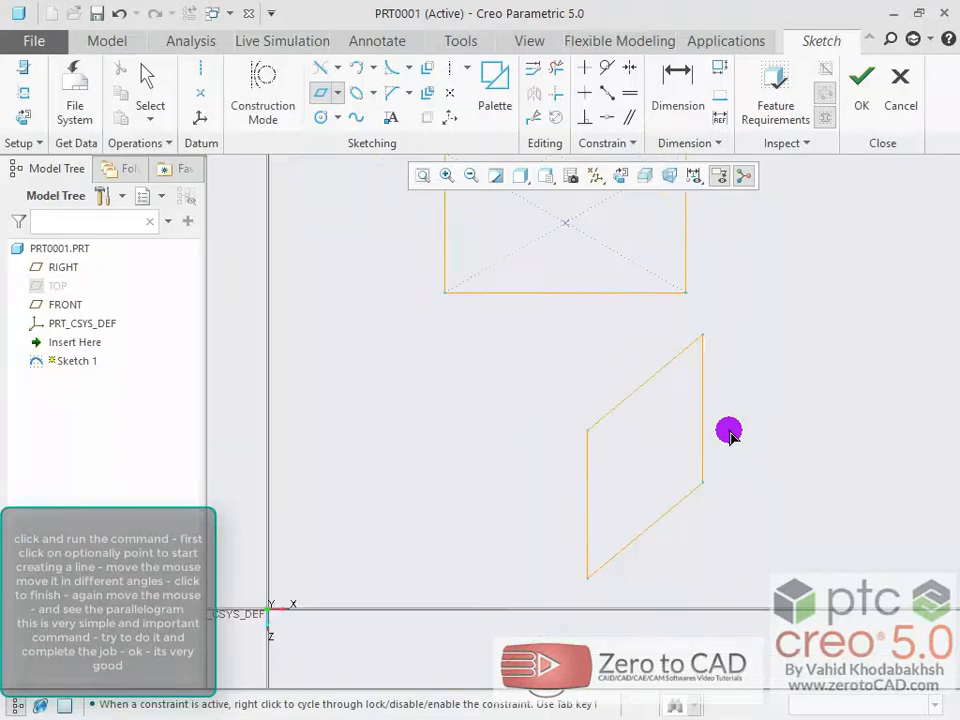
scroll(729, 431, "down", 5)
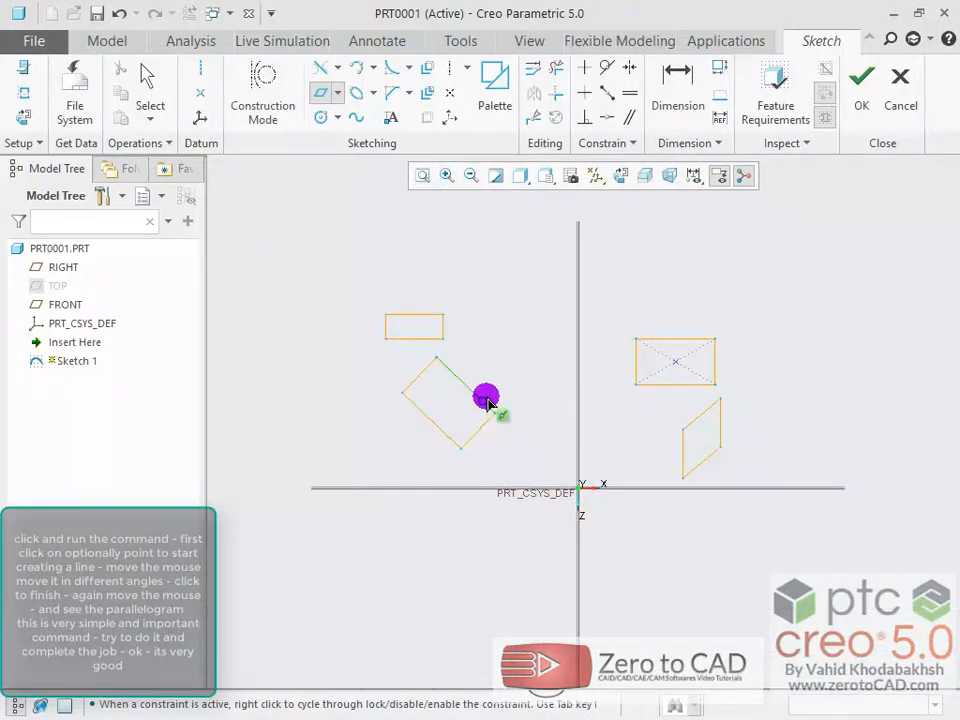
scroll(487, 402, "up", 2)
scroll(669, 326, "up", 1)
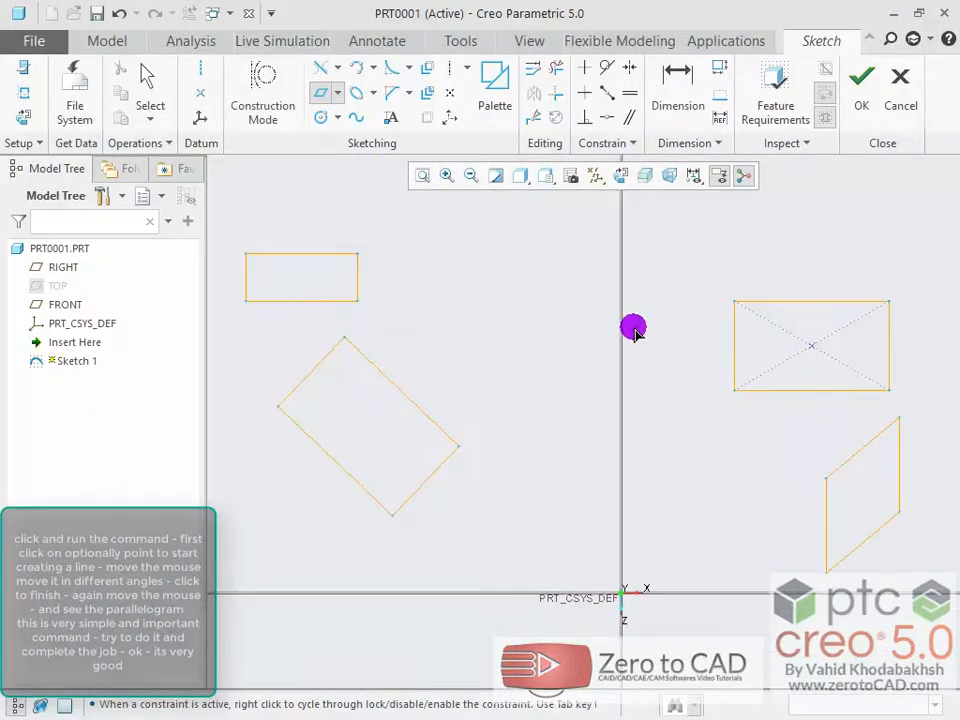
scroll(587, 335, "down", 1)
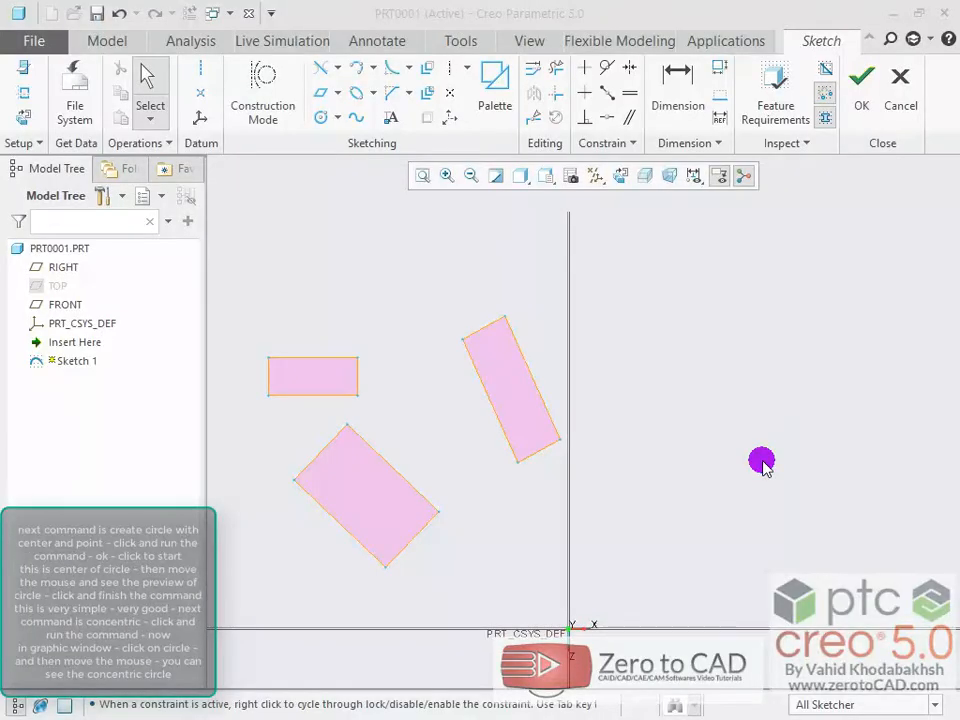
- Sketch a Center and Point circle in the upper-right quadrant, clear of both reference axes
left_click(338, 117)
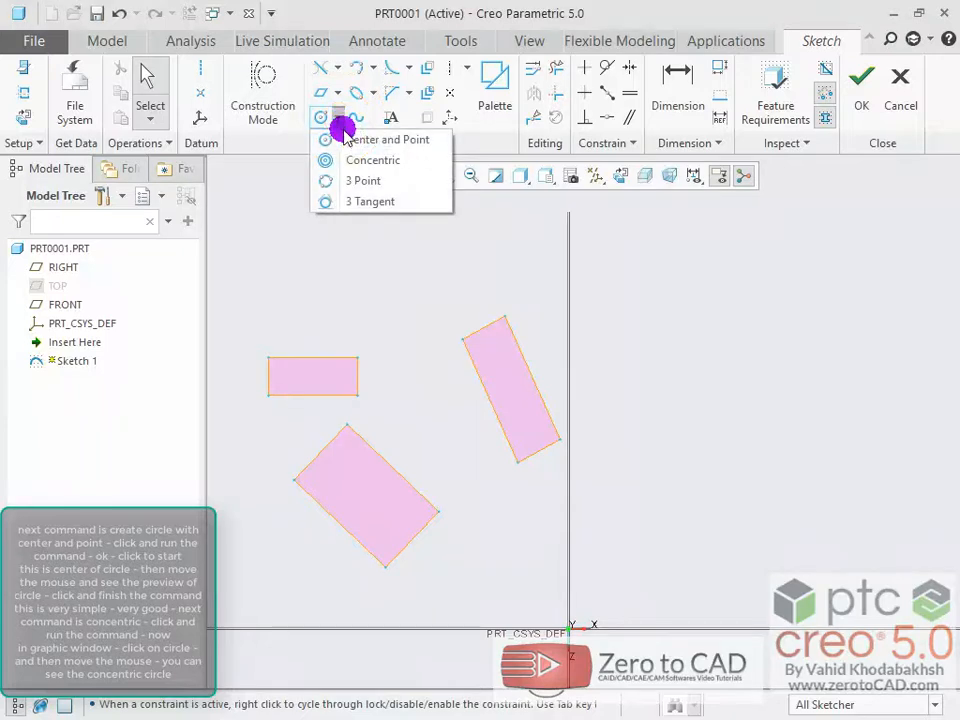
left_click(440, 142)
scroll(705, 560, "up", 3)
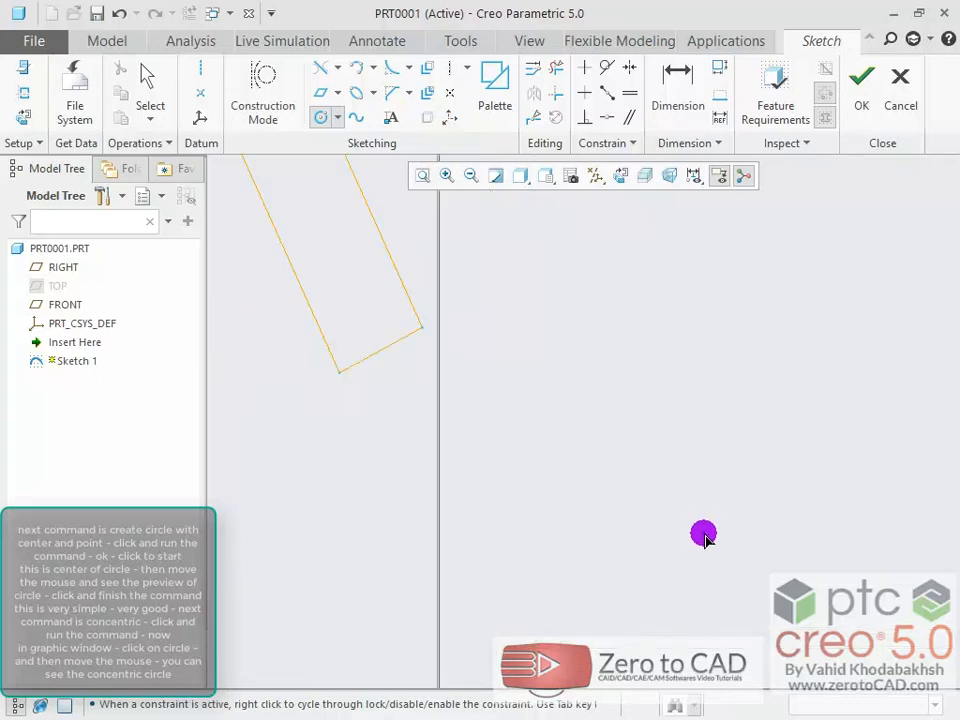
middle_click_drag(690, 511, 547, 538, "shift")
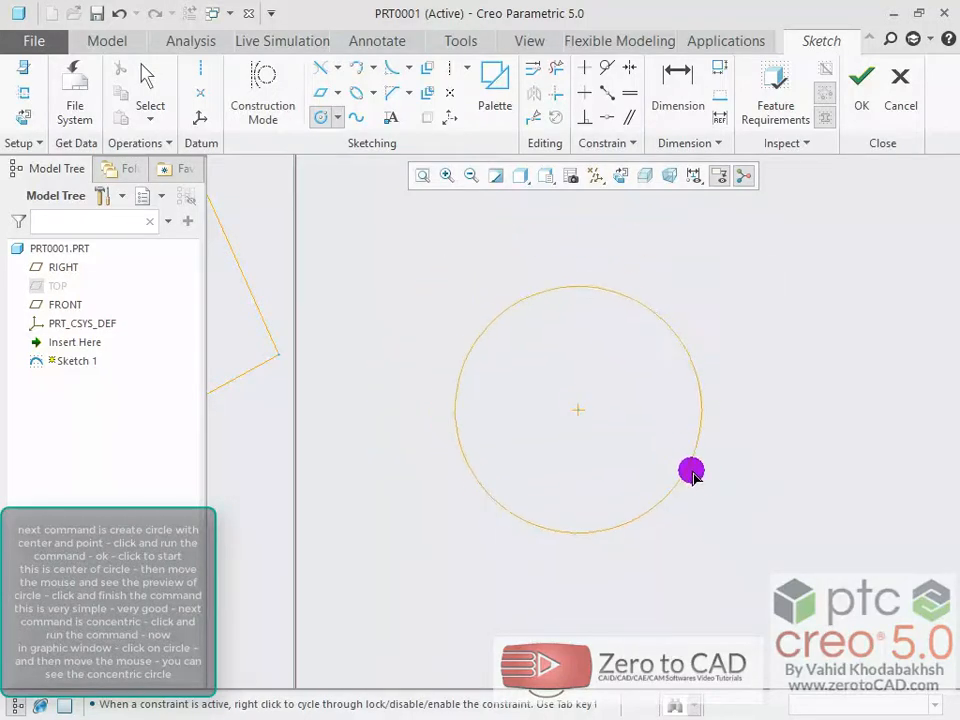
left_click(716, 489)
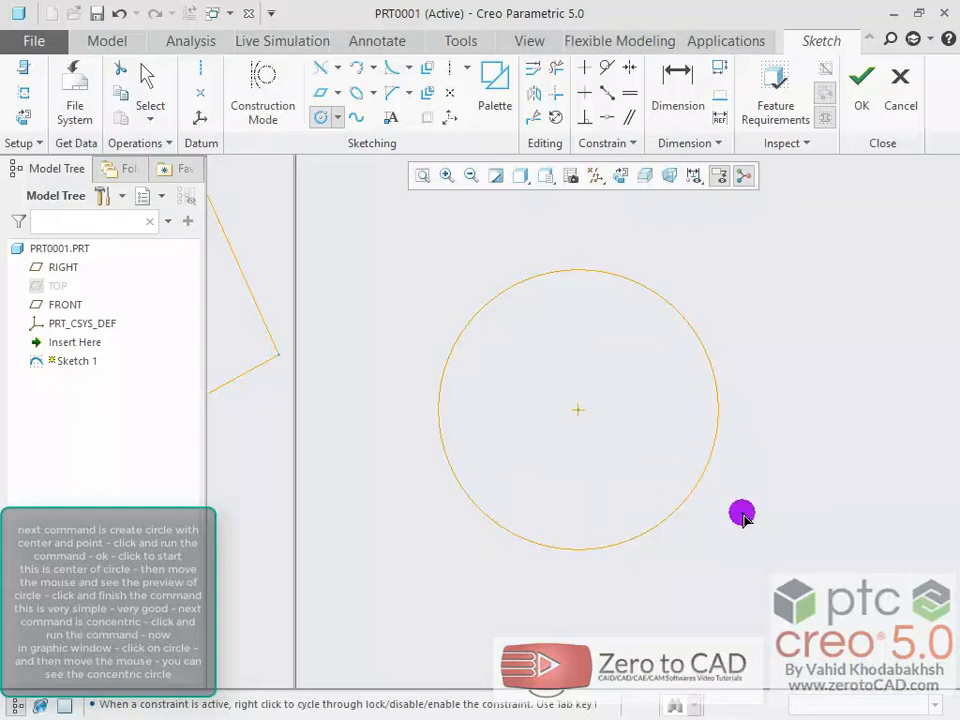
scroll(742, 514, "up", 5)
middle_click(737, 517)
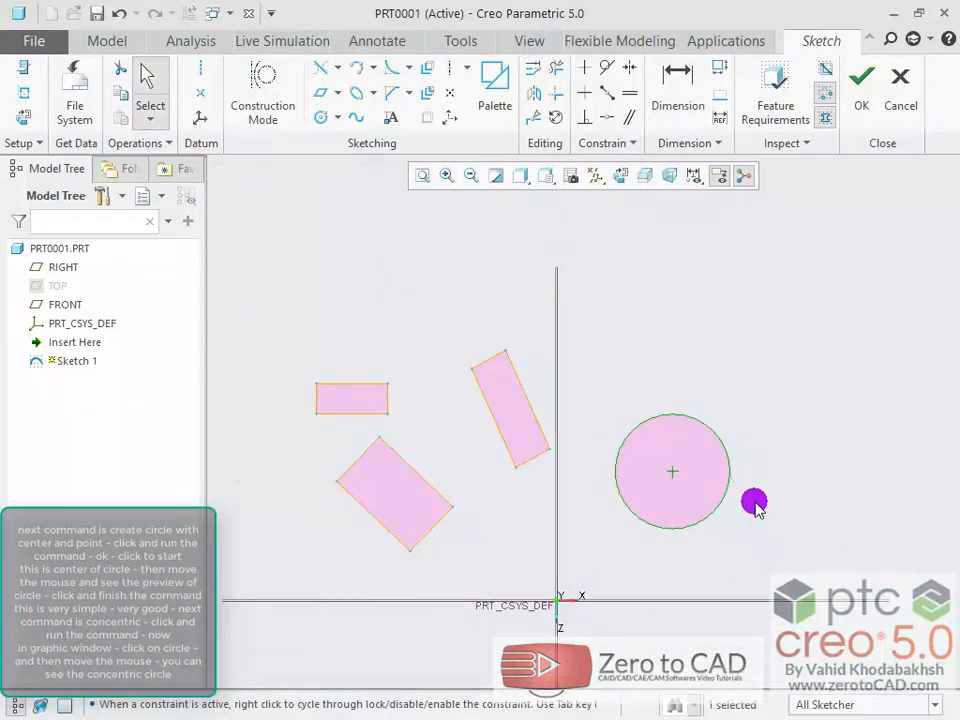
- Add three Concentric circles to the existing circle, one smaller inside it and two progressively larger around it
scroll(753, 500, "down", 4)
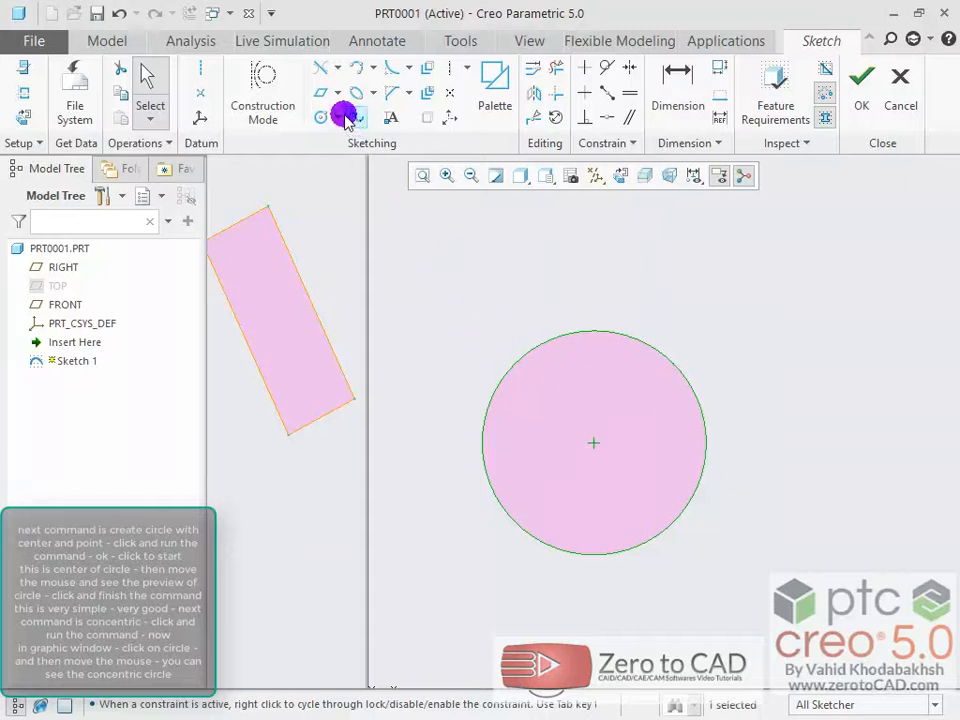
left_click(343, 117)
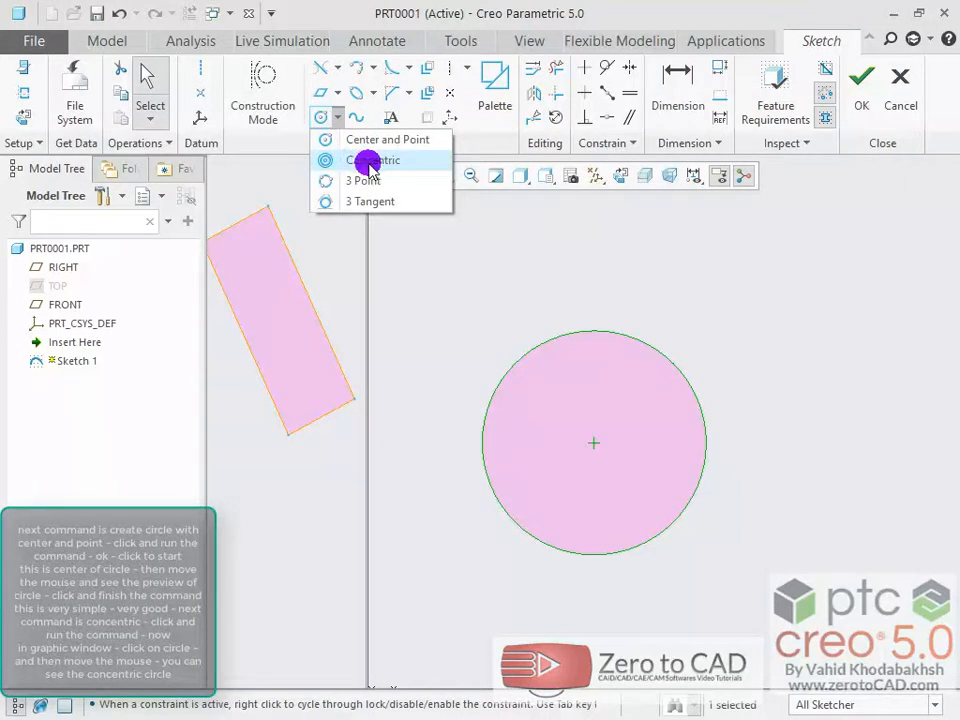
left_click(413, 162)
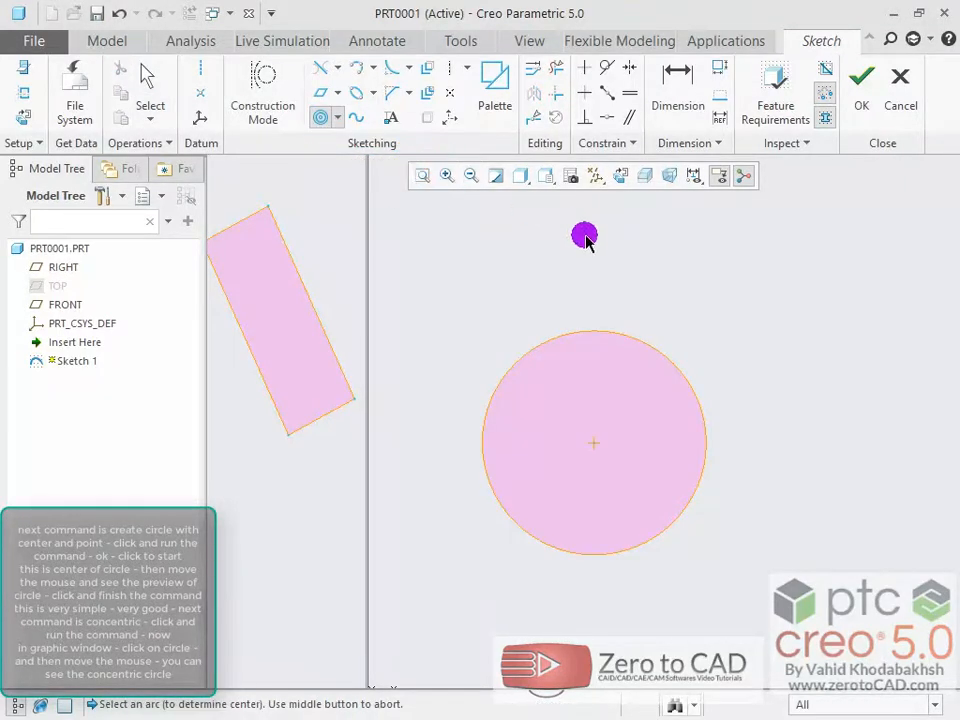
left_click(676, 362)
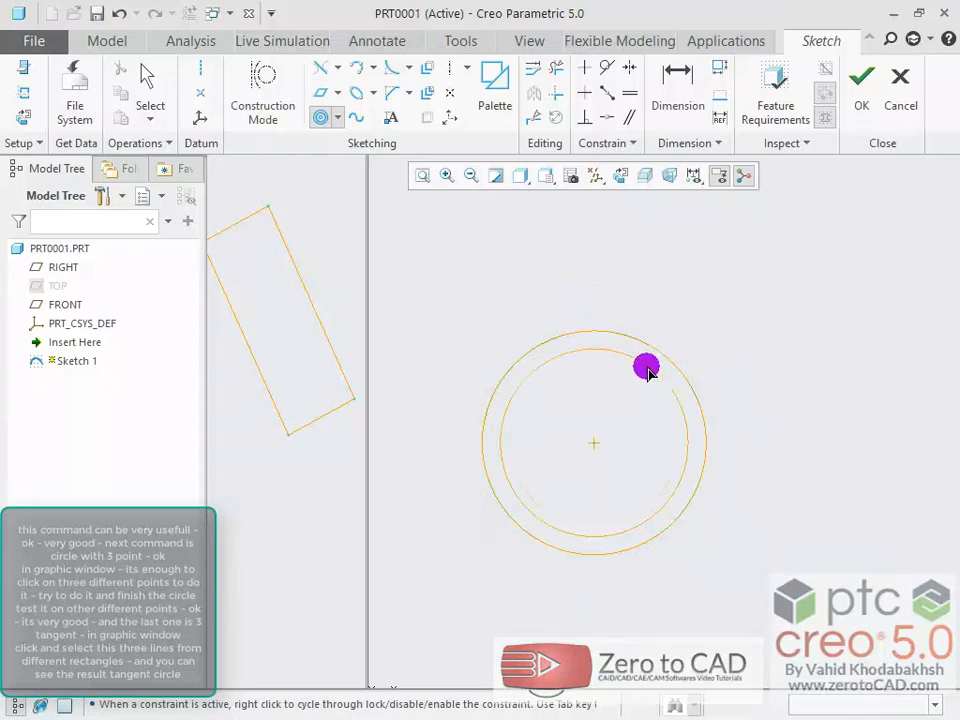
left_click(634, 380)
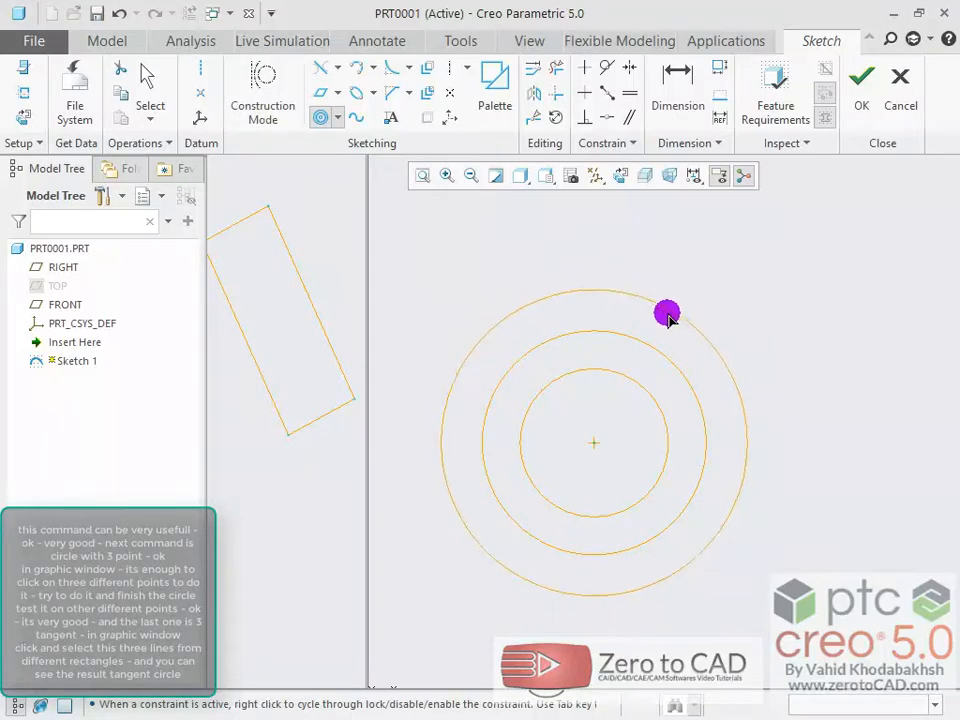
left_click(664, 319)
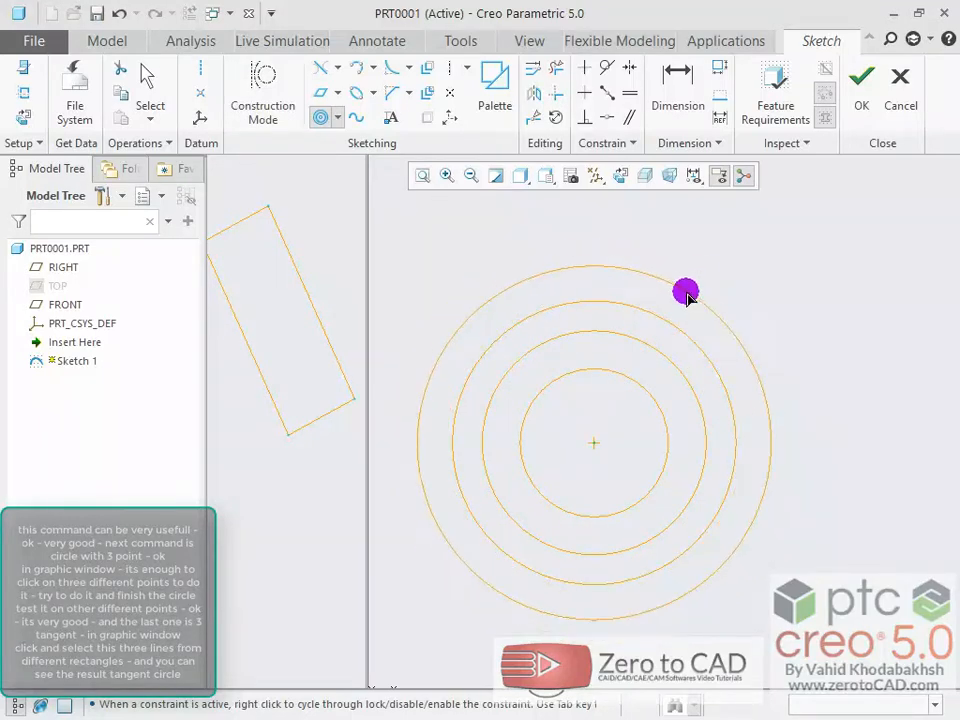
left_click(686, 291)
middle_click(622, 333)
- Sketch a 3 Point circle in the upper-left quadrant, between the lower slanted rectangle and the vertical axis, above the horizontal axis
scroll(622, 333, "up", 2)
scroll(621, 352, "down", 8)
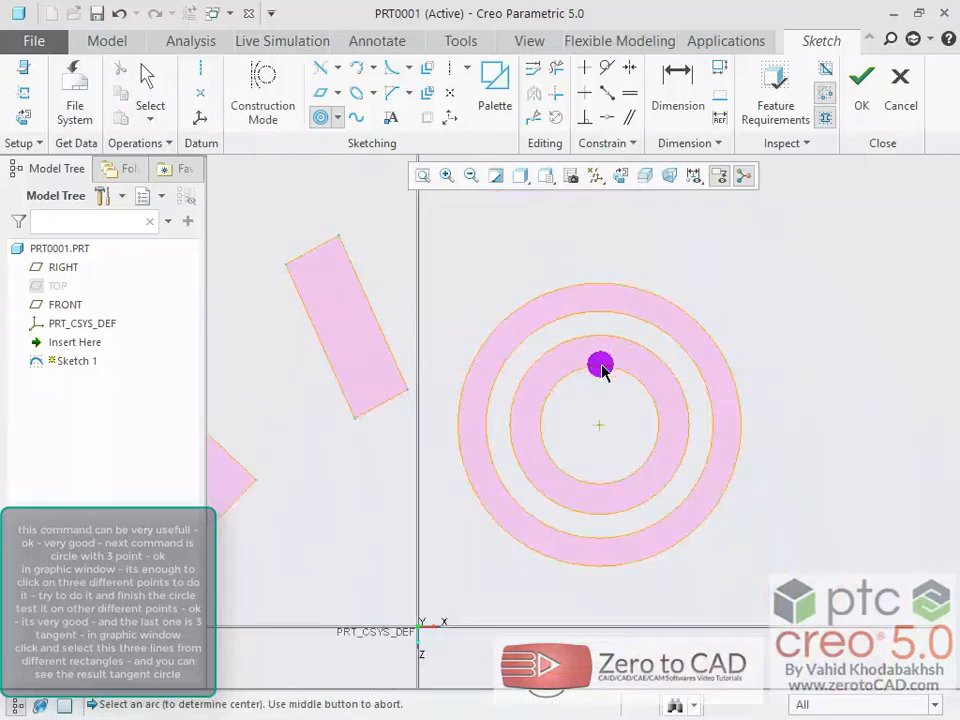
scroll(480, 365, "up", 3)
scroll(297, 388, "up", 2)
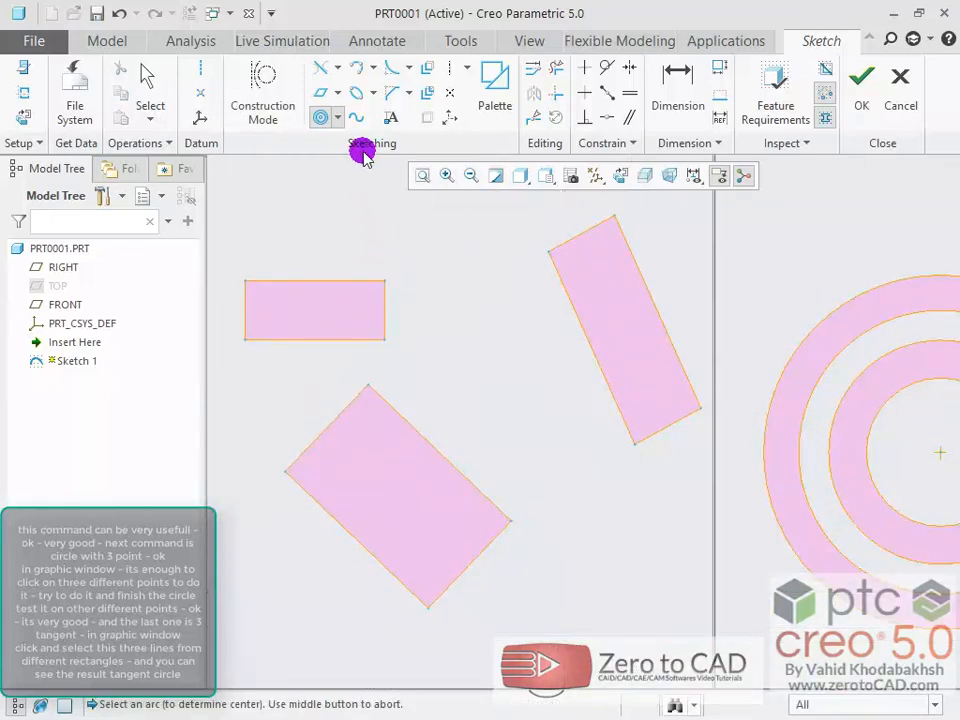
left_click(338, 117)
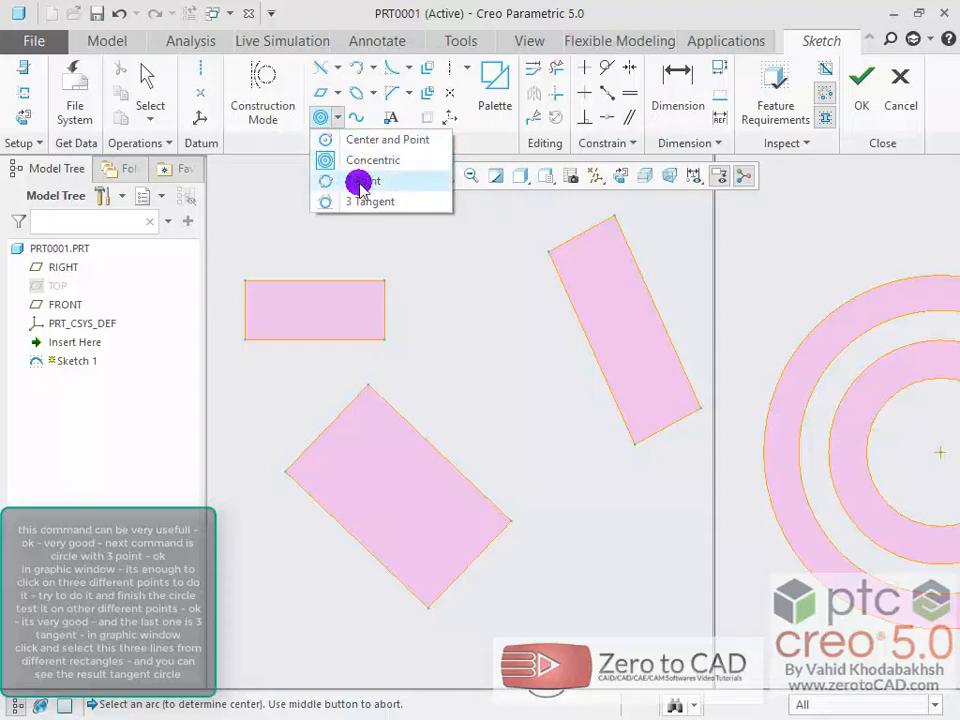
left_click(358, 180)
scroll(452, 364, "up", 1)
scroll(514, 456, "down", 4)
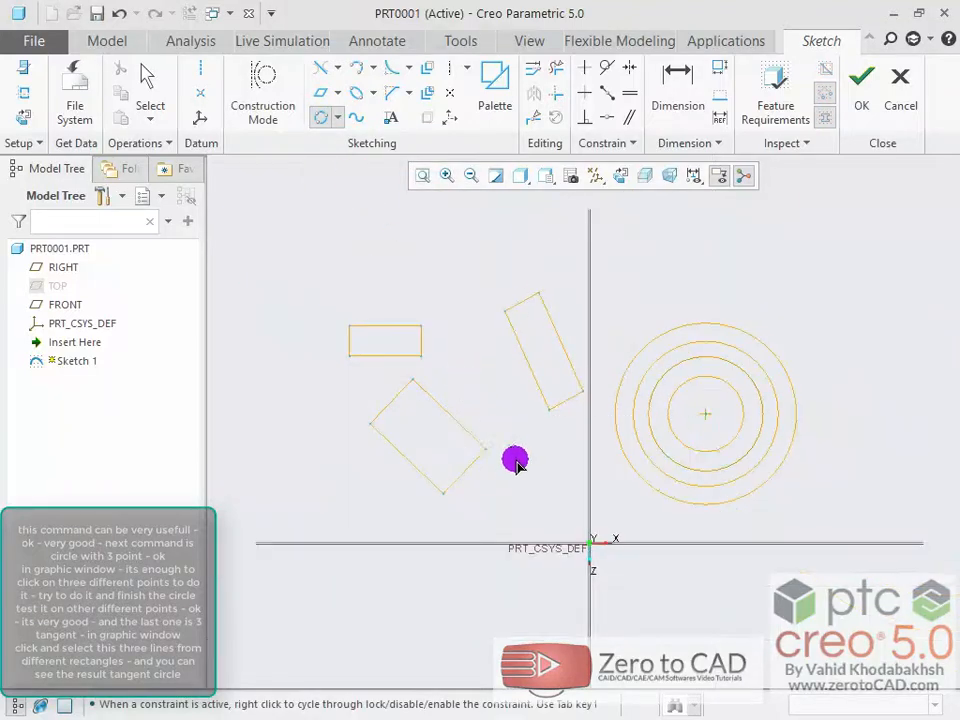
scroll(525, 501, "up", 1)
scroll(522, 462, "up", 3)
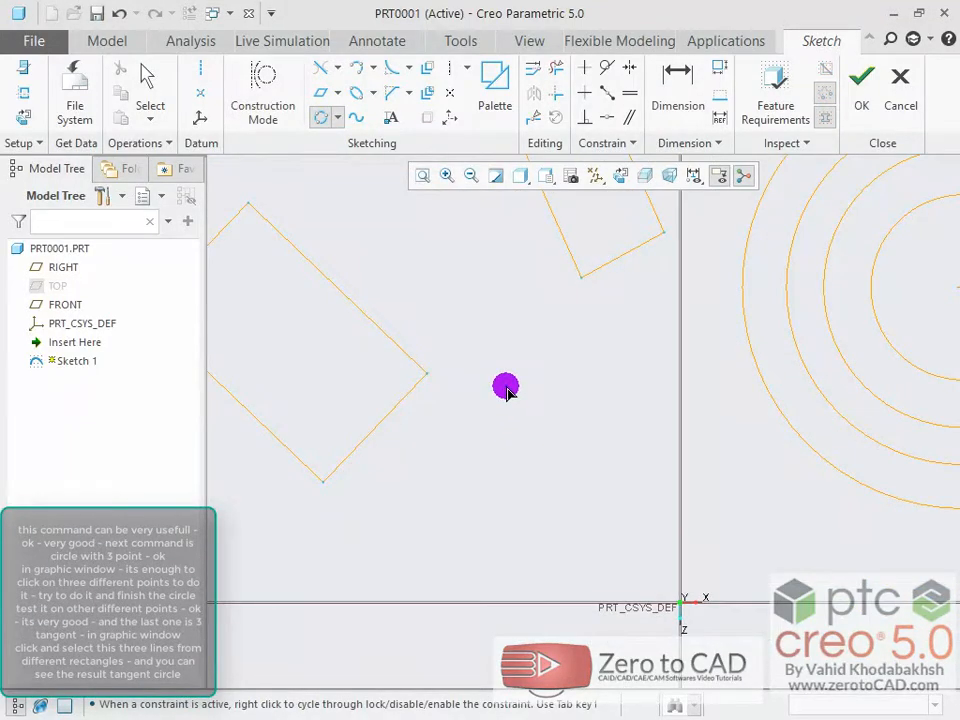
left_click(619, 467)
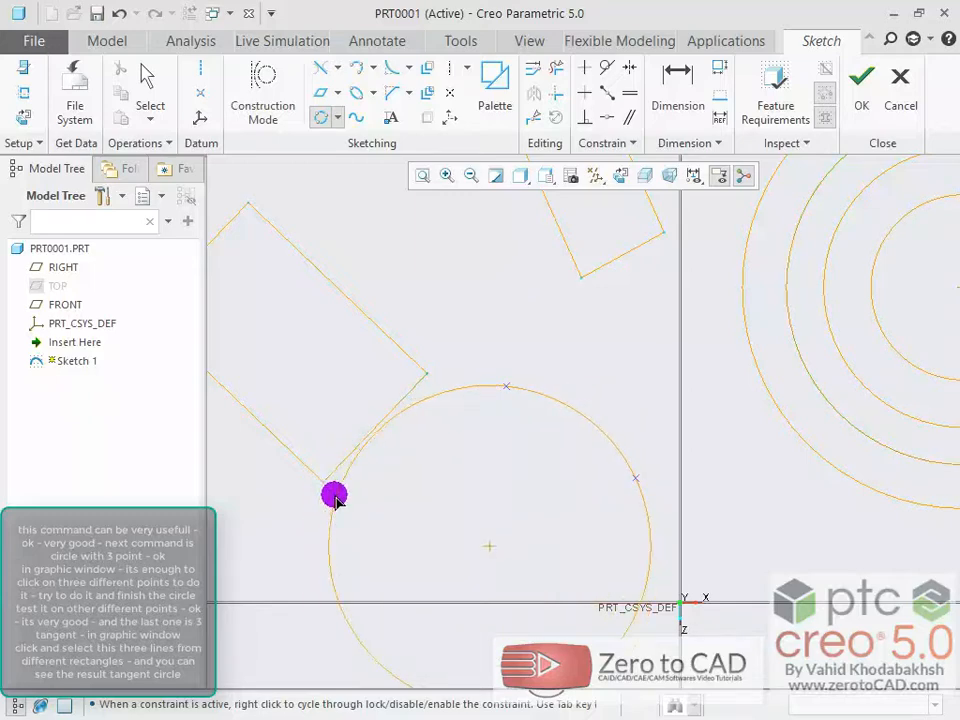
left_click(462, 510)
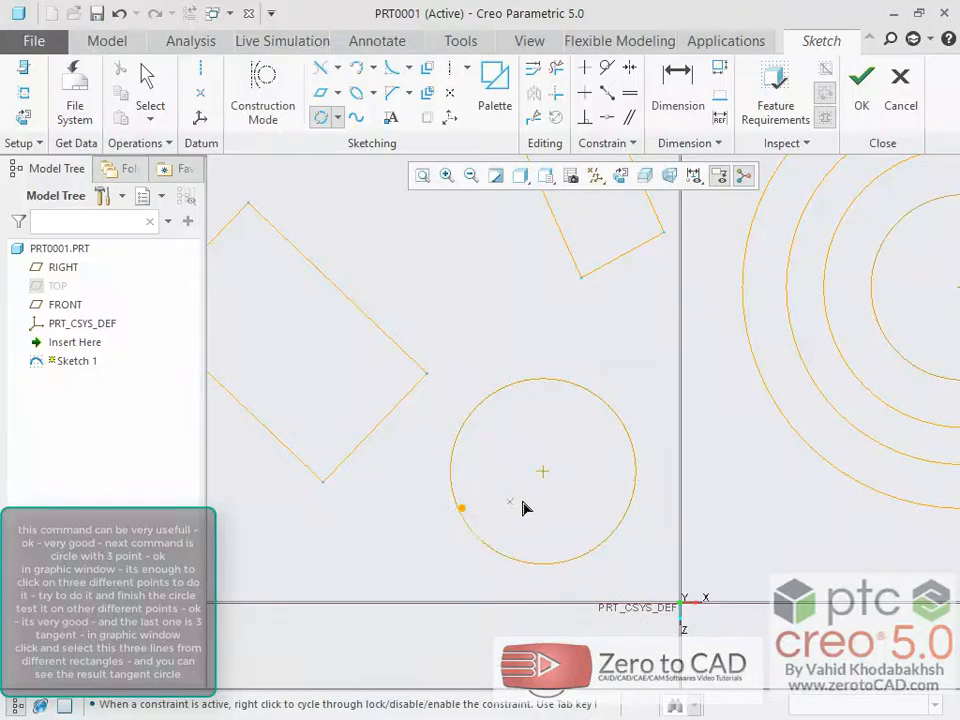
- Sketch a 3 Tangent circle touching the horizontal rectangle's right side, the steep rectangle's left long side and the lower slanted rectangle's upper-right side
scroll(611, 491, "down", 5)
scroll(542, 366, "up", 5)
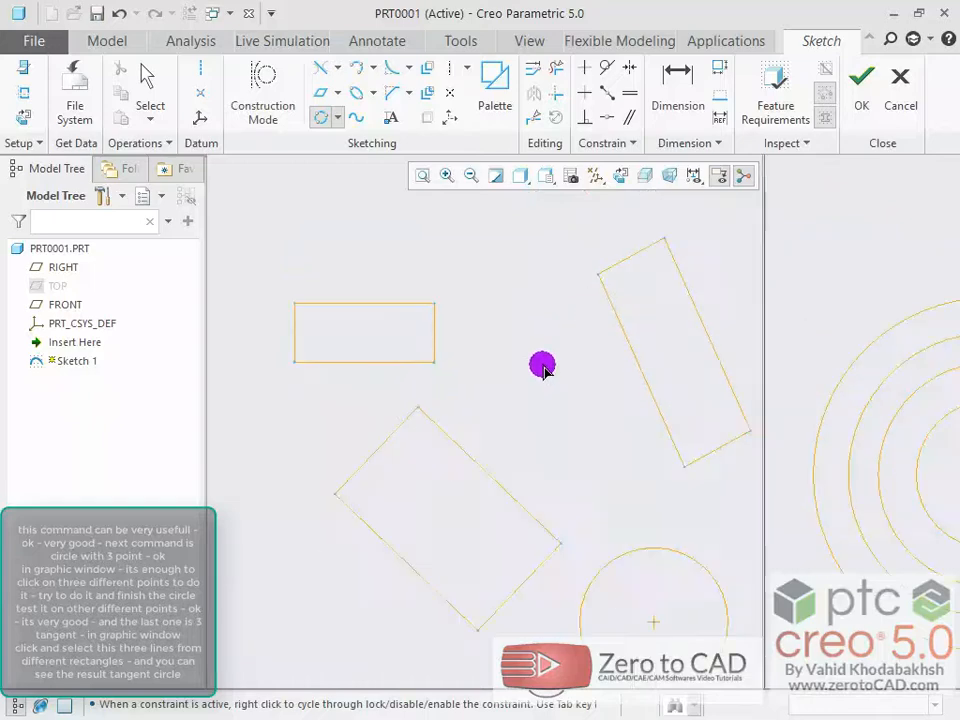
left_click(339, 118)
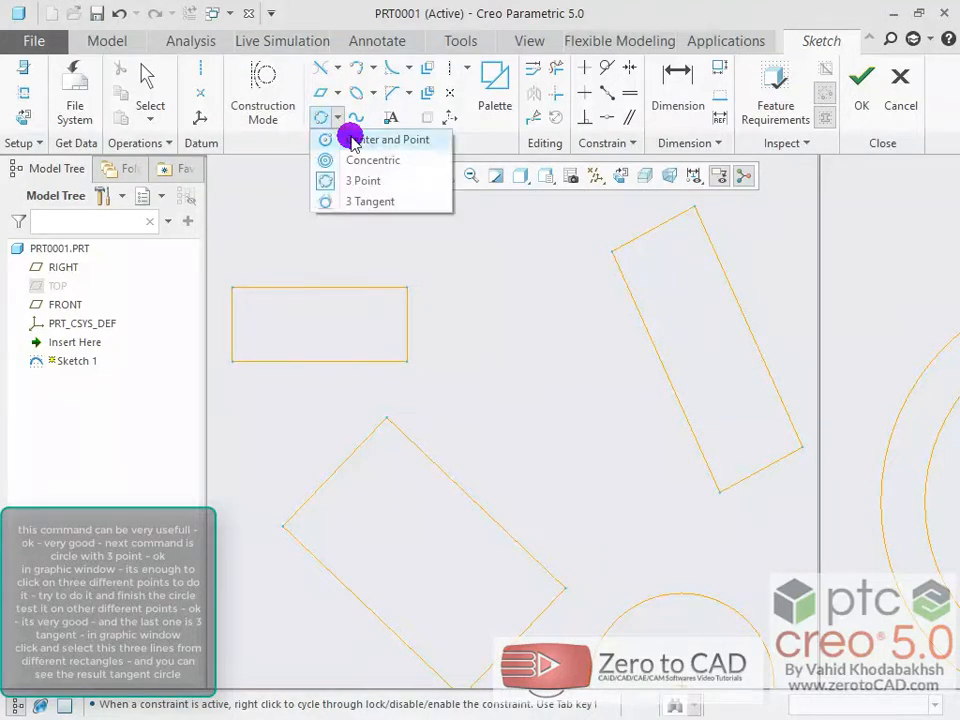
left_click(368, 203)
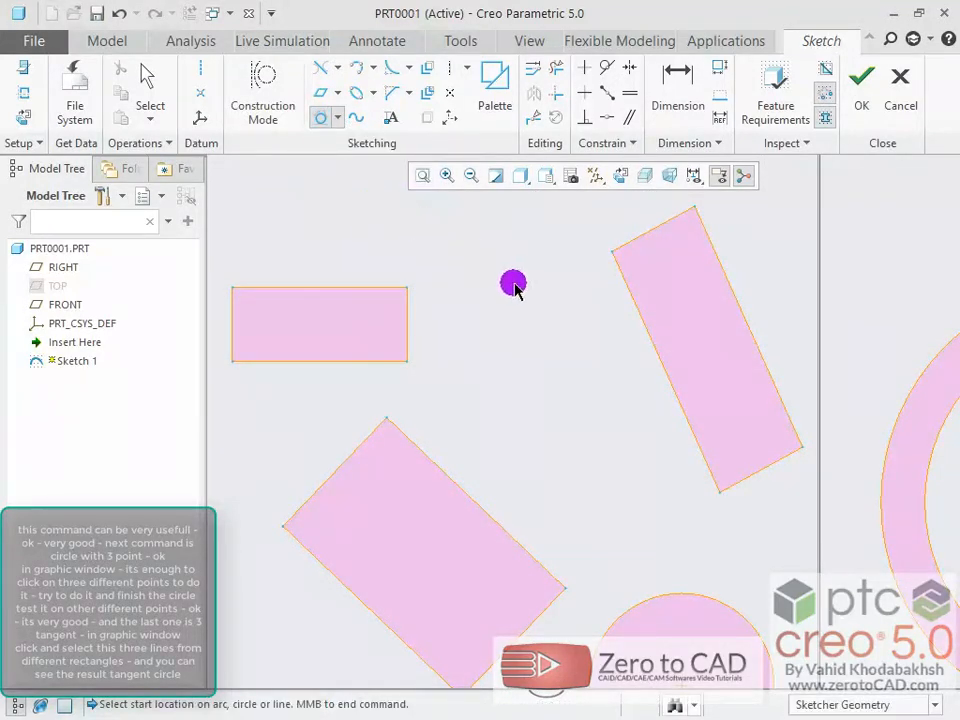
left_click(407, 340)
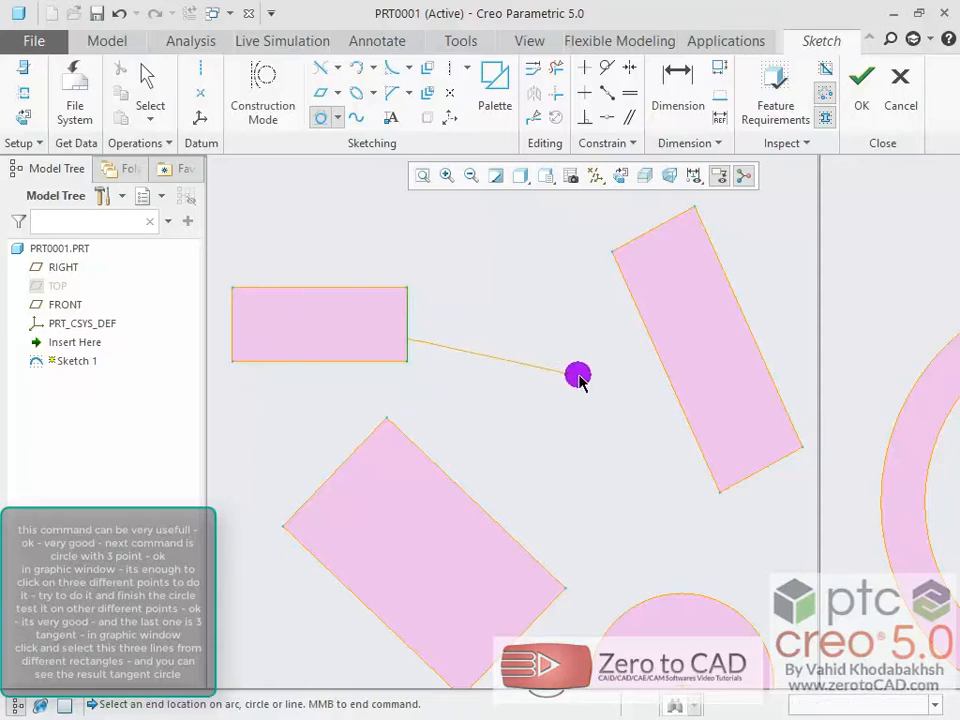
left_click(647, 347)
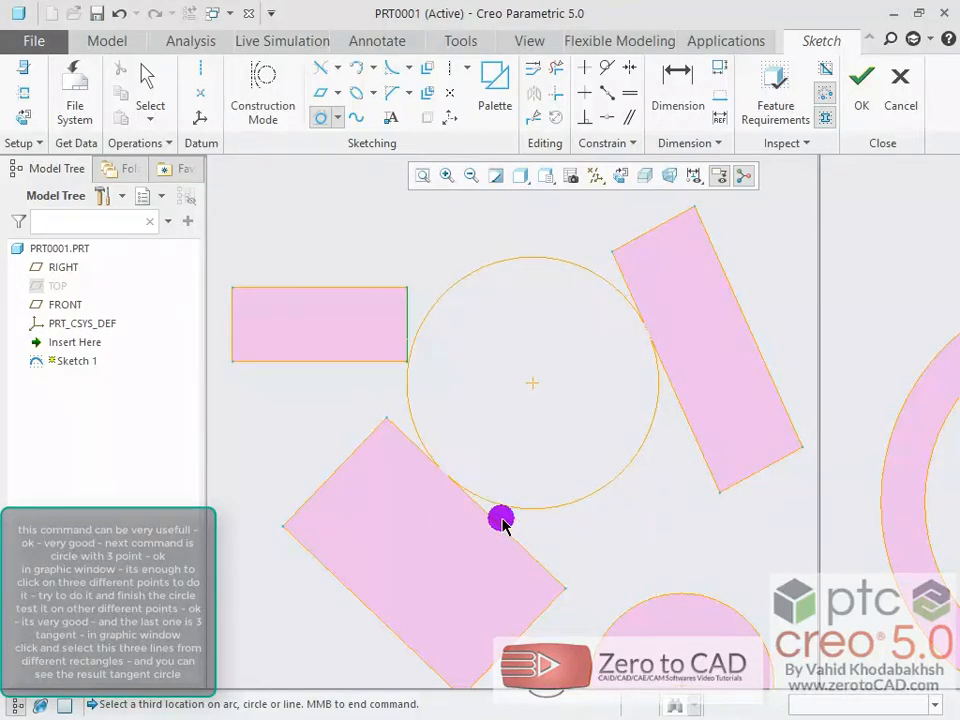
left_click(500, 517)
scroll(572, 381, "down", 2)
scroll(572, 381, "up", 4)
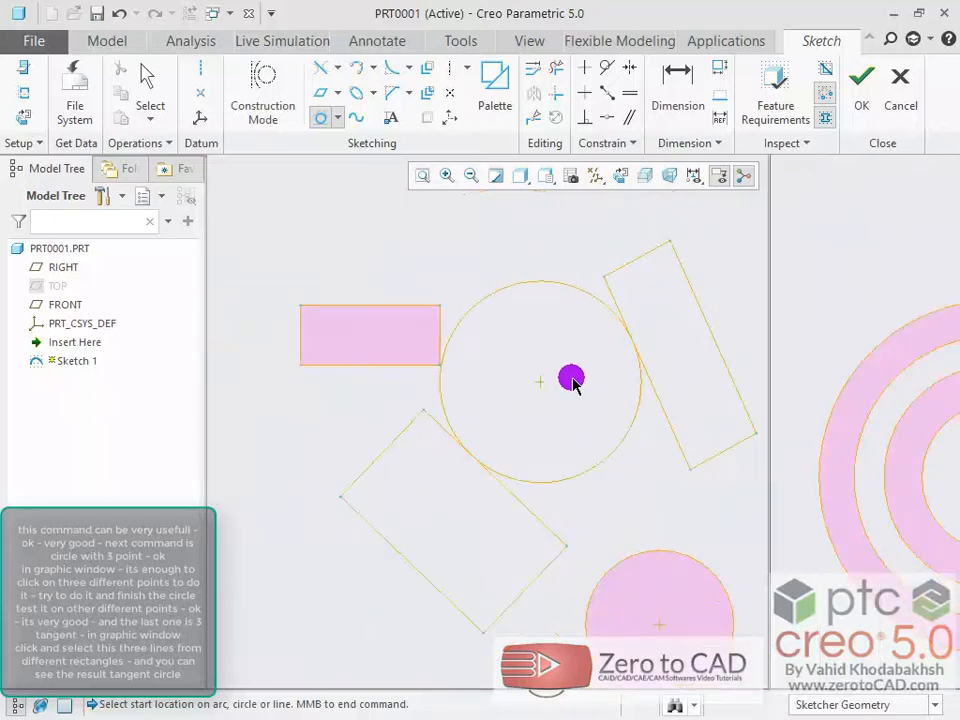
scroll(533, 395, "down", 2)
middle_click(534, 381)
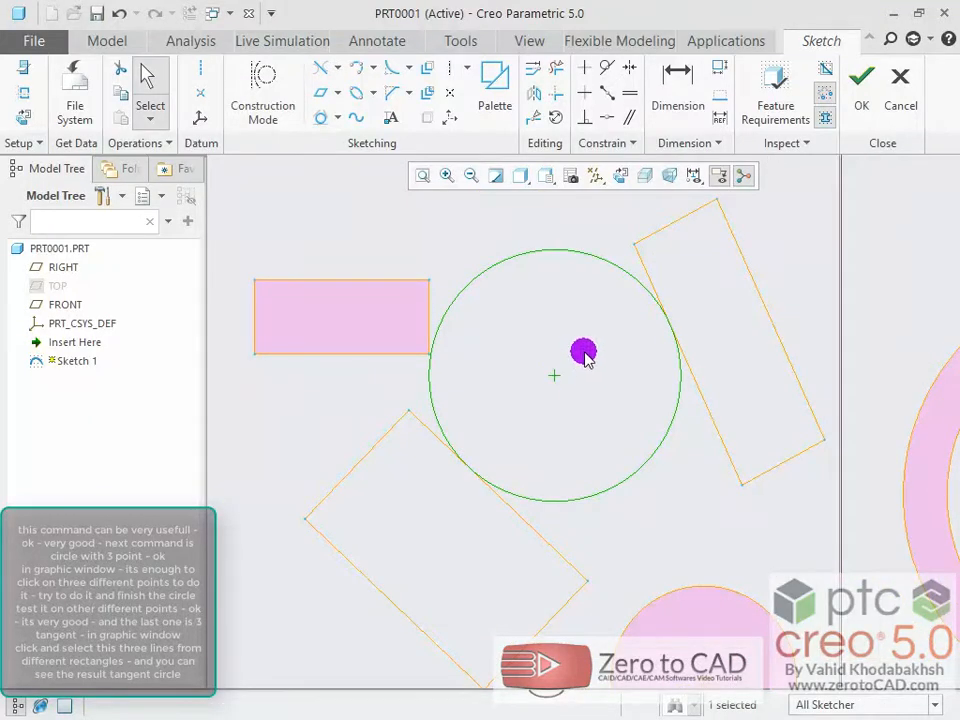
scroll(560, 315, "up", 1)
scroll(560, 315, "down", 3)
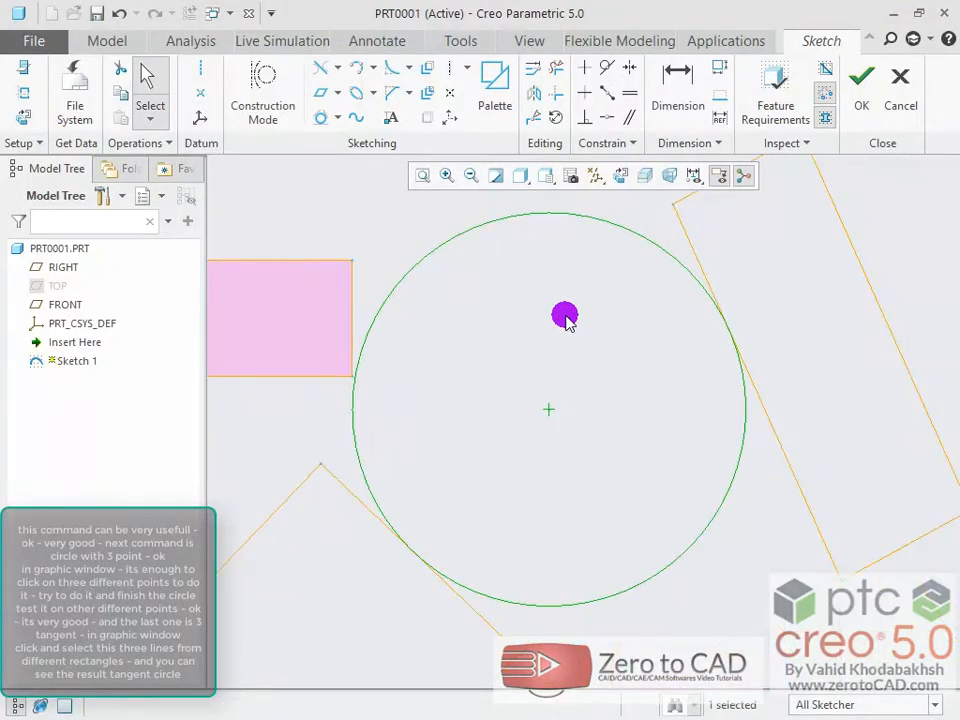
scroll(565, 316, "up", 5)
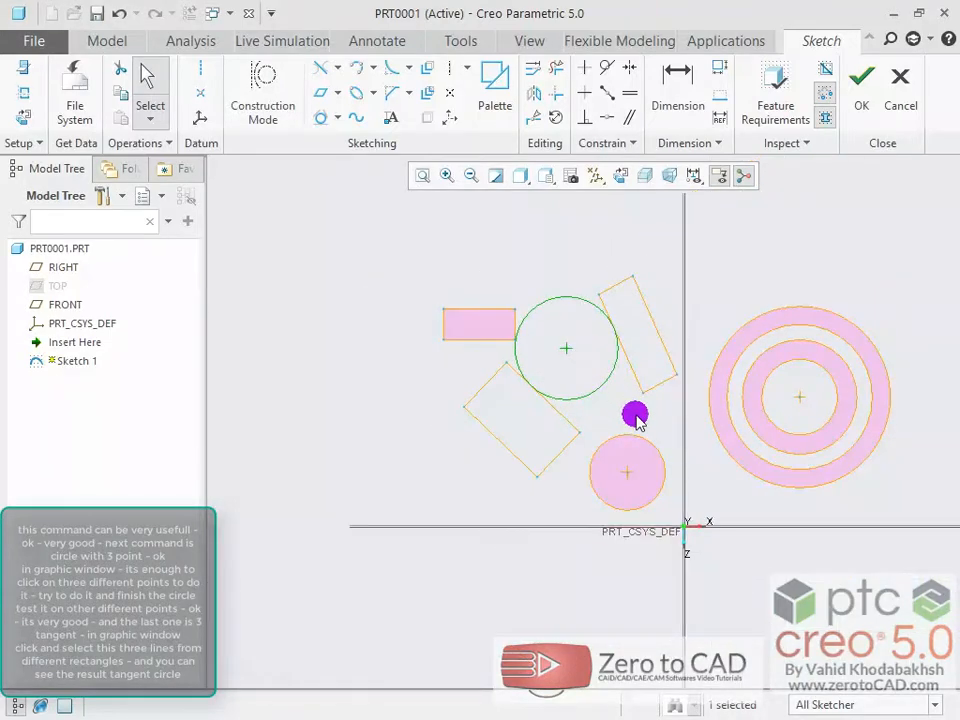
- Sketch a second 3 Tangent circle touching the first tangent circle, the outermost concentric circle's left side and the 3 Point circle's top
scroll(911, 429, "down", 2)
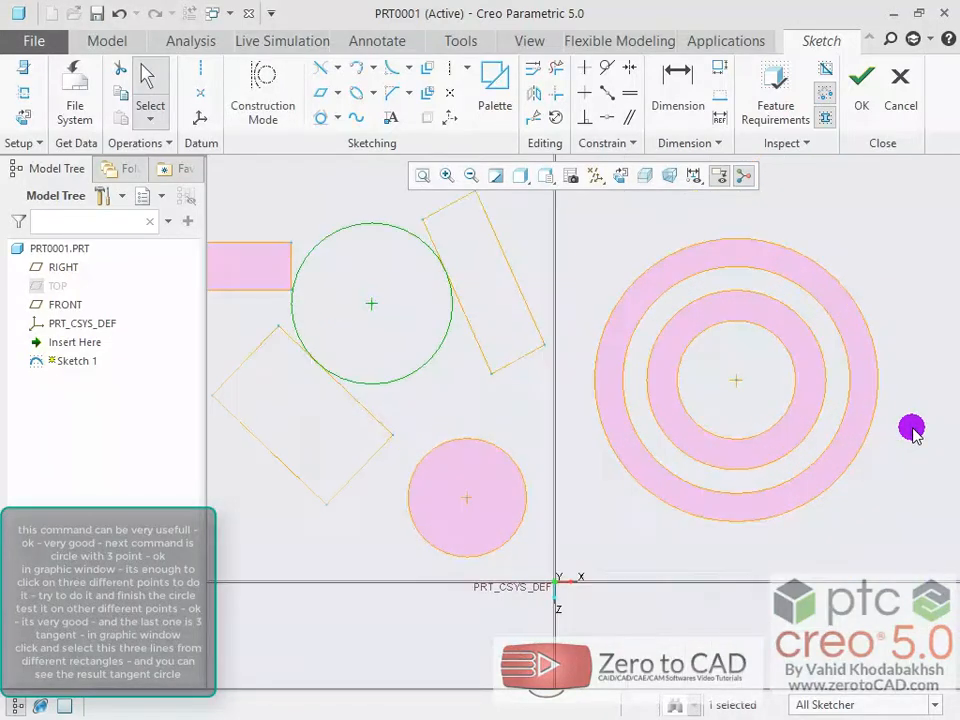
scroll(540, 285, "down", 1)
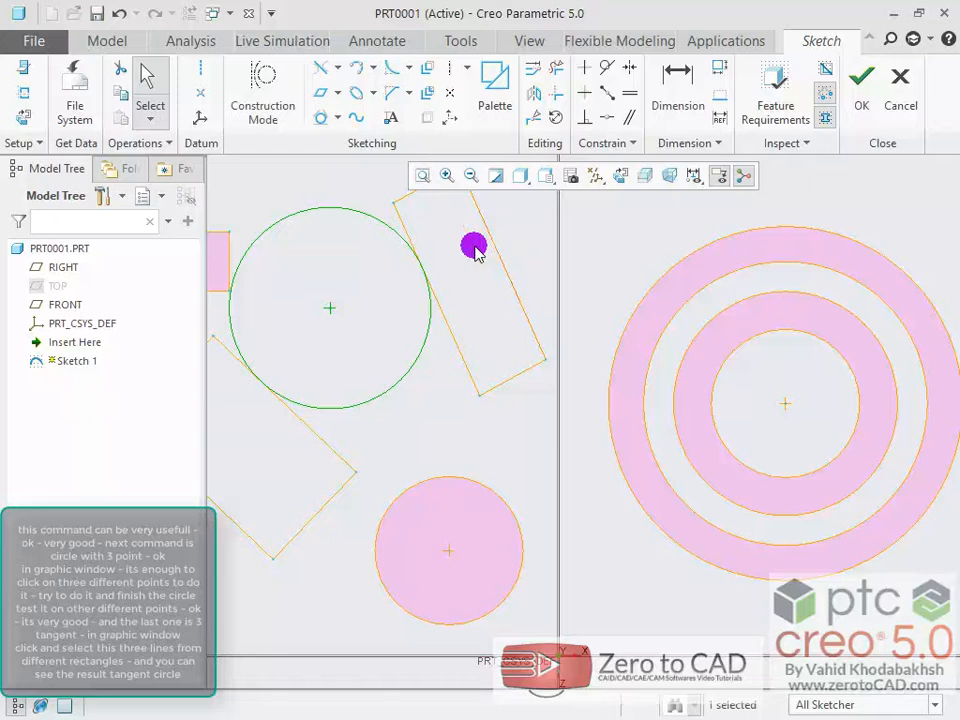
left_click(336, 119)
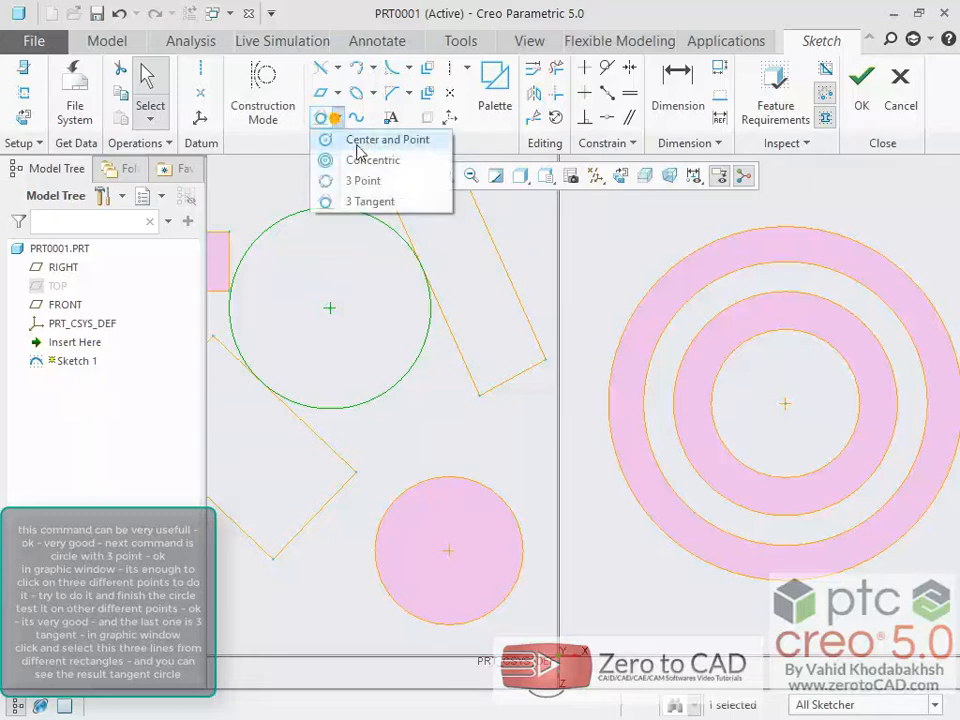
left_click(383, 201)
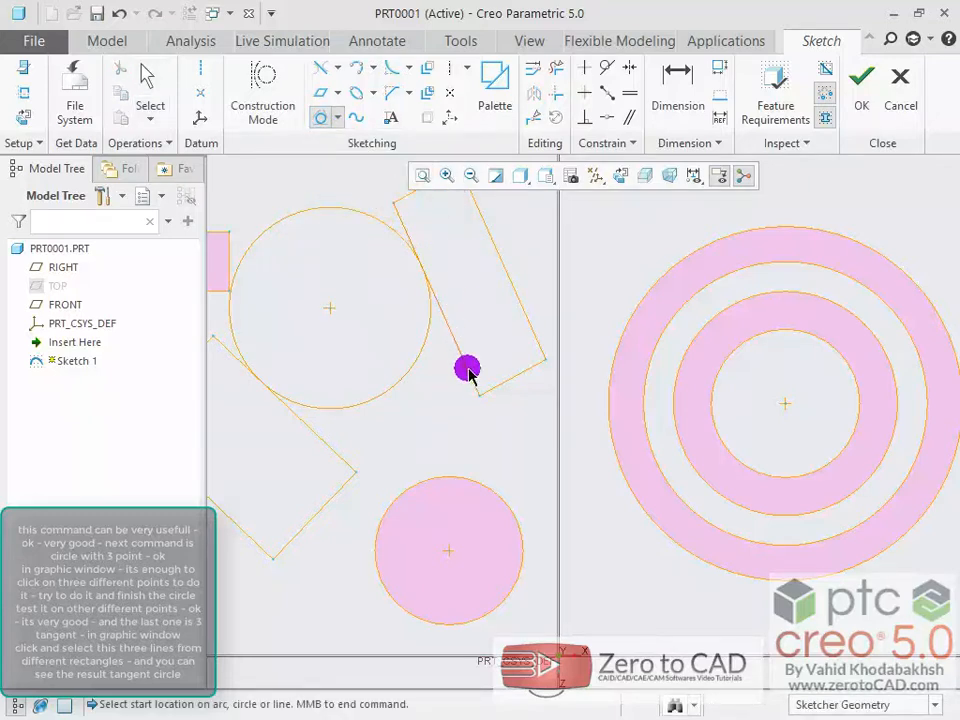
left_click(420, 352)
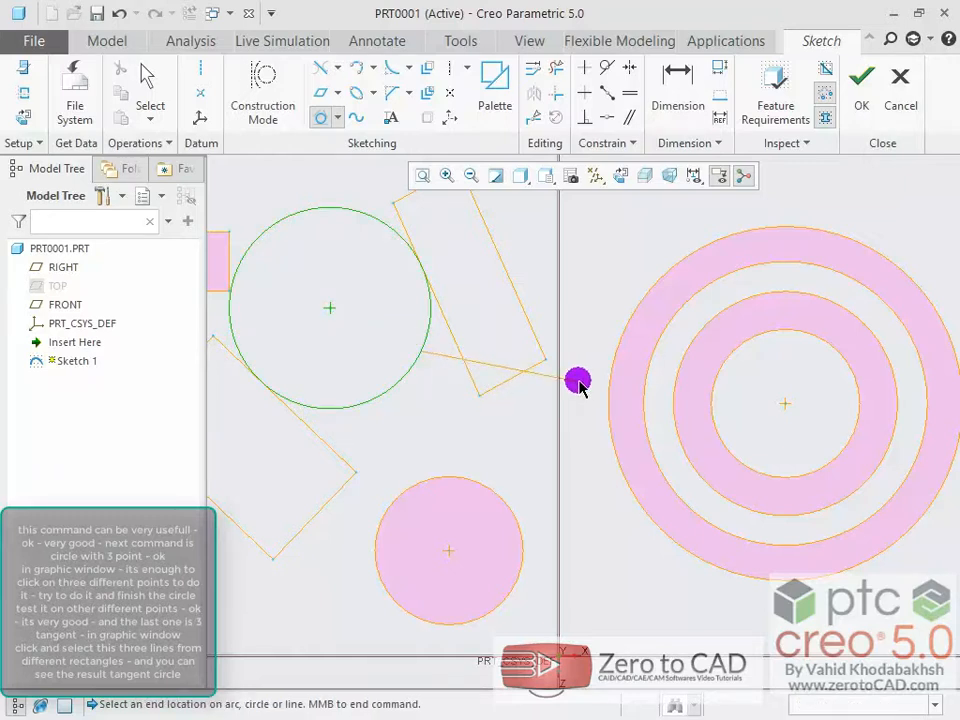
left_click(610, 378)
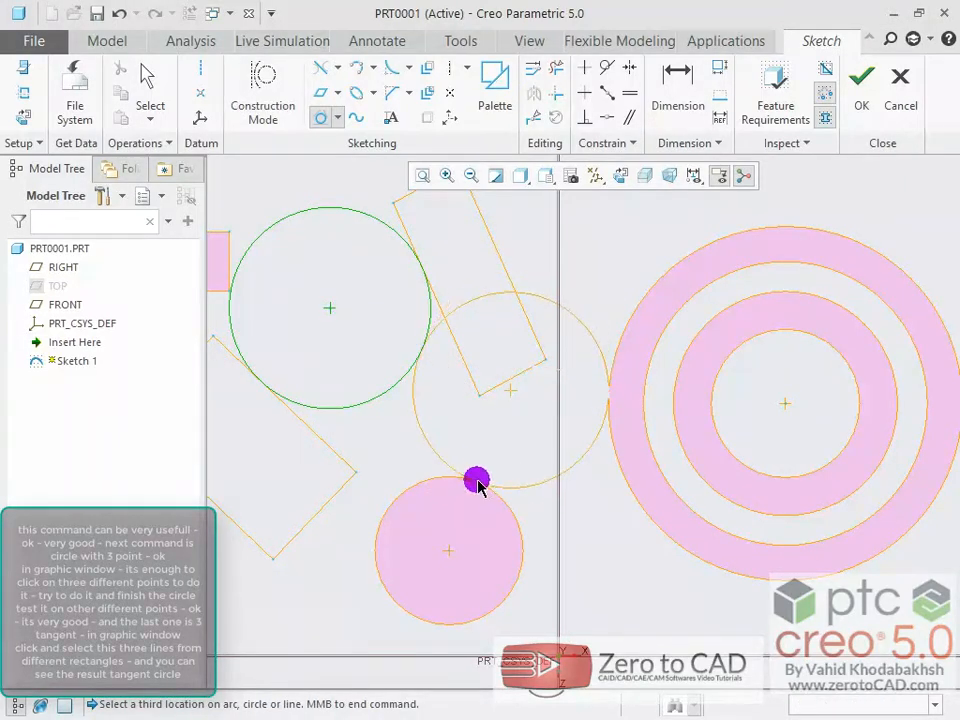
scroll(478, 478, "up", 2)
scroll(508, 444, "down", 1)
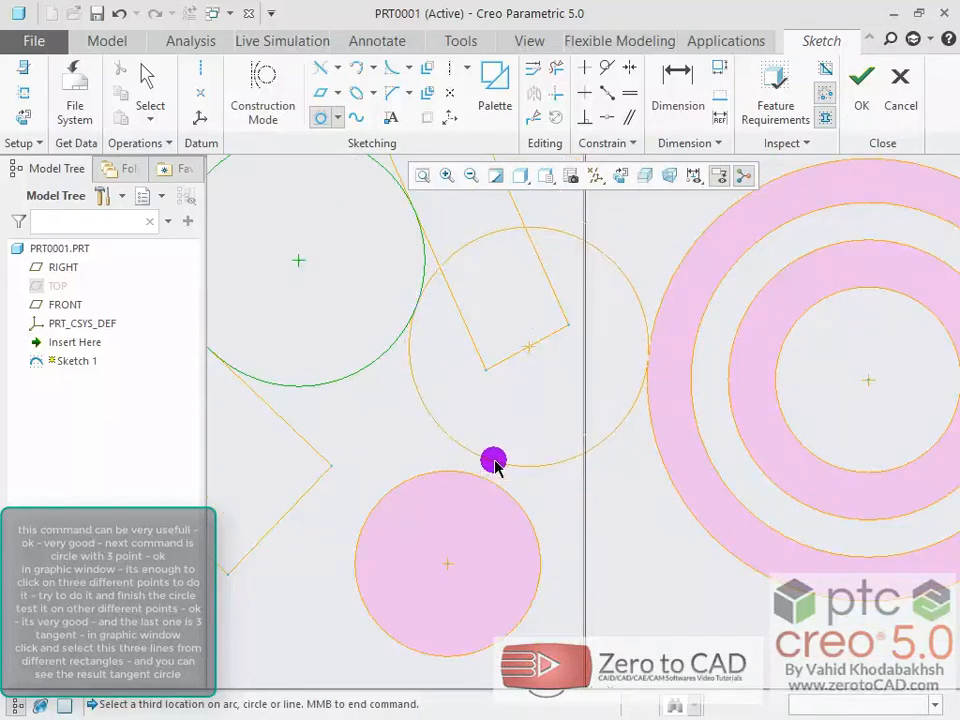
left_click(486, 478)
scroll(536, 326, "down", 1)
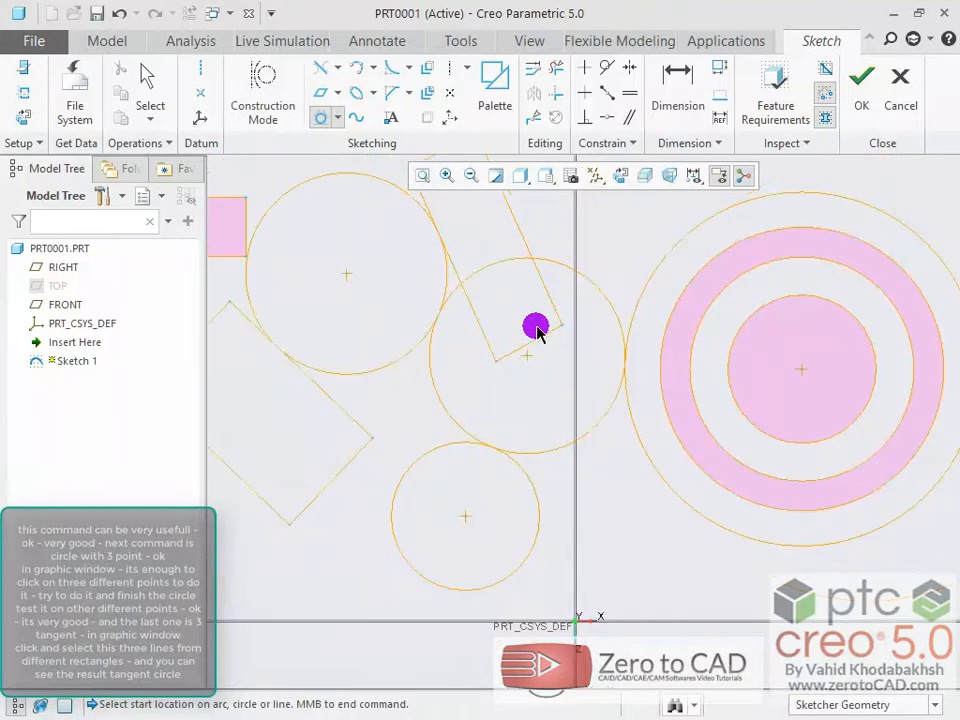
scroll(536, 328, "up", 1)
middle_click(540, 332)
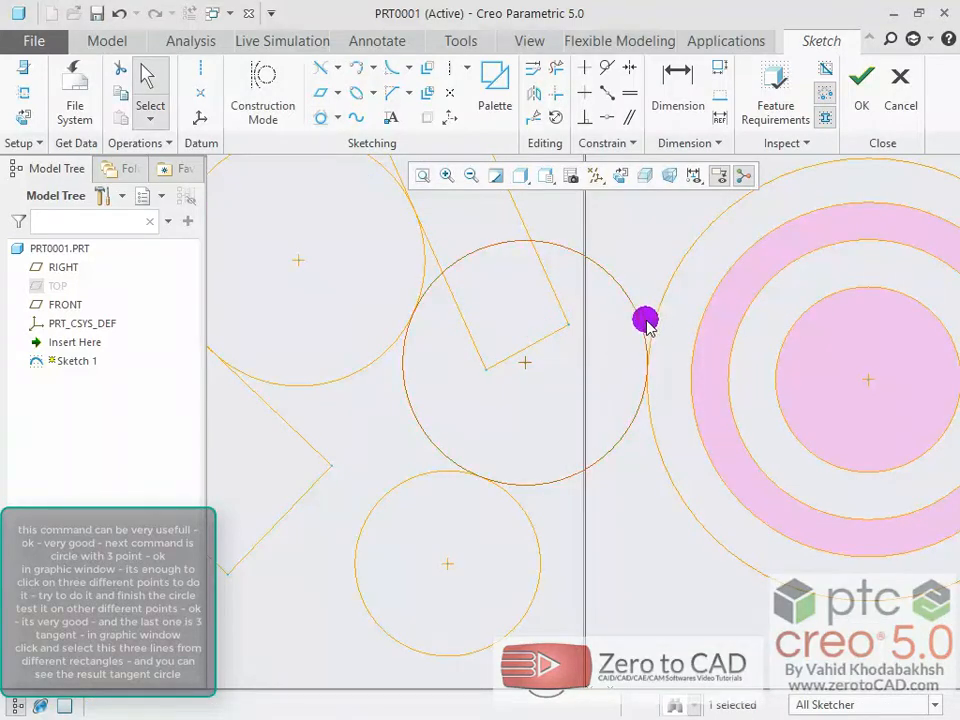
scroll(525, 368, "down", 4)
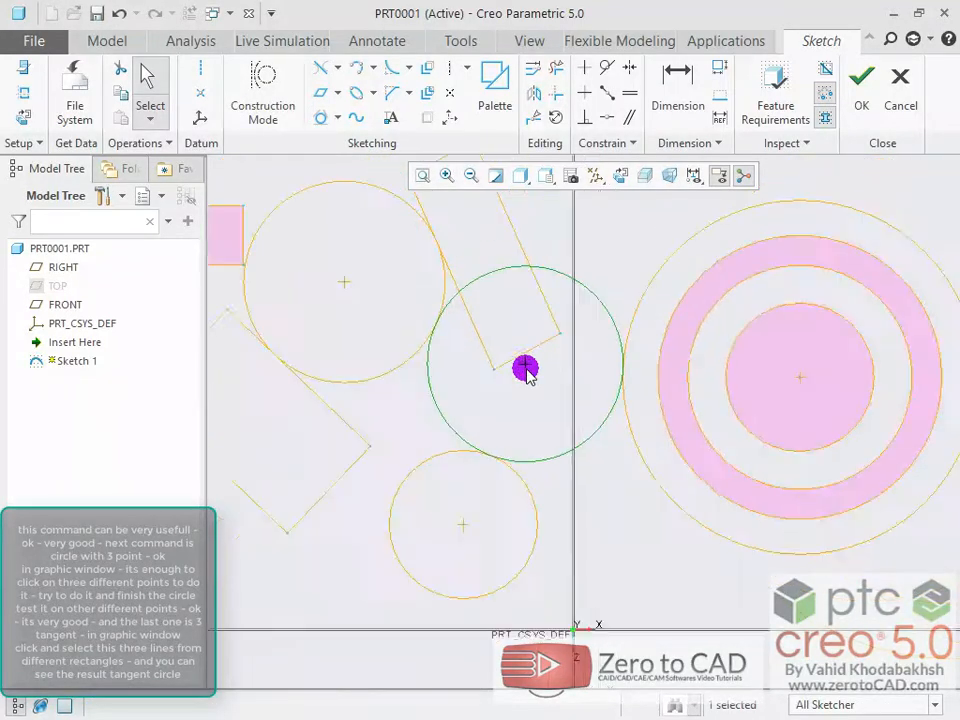
scroll(467, 345, "up", 3)
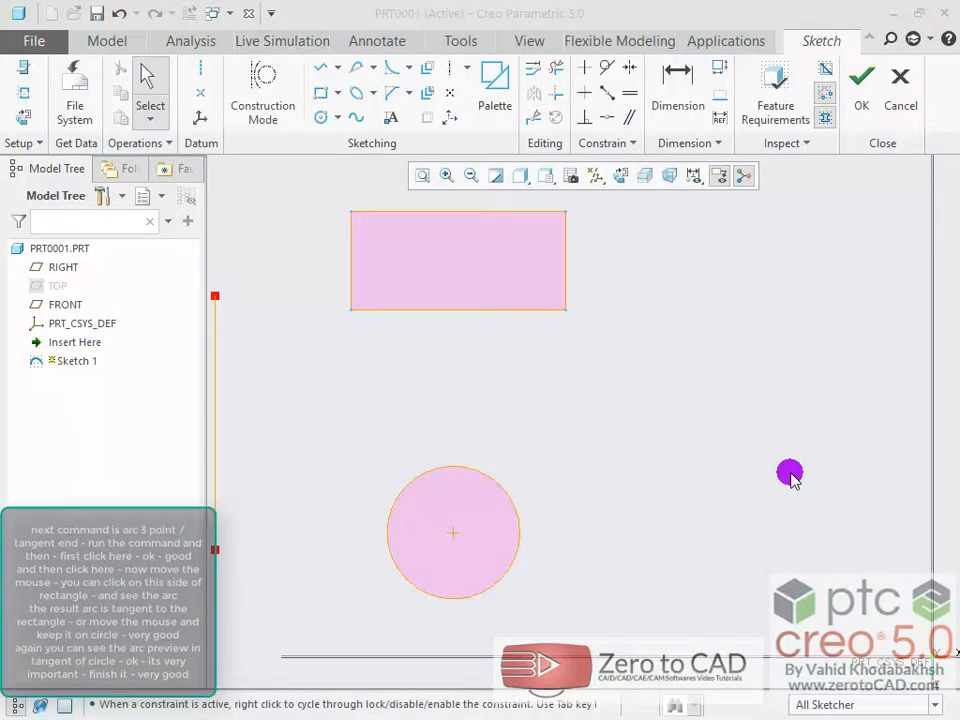
- Sketch a 3-Point / Tangent End arc below the rectangle, with level endpoints and its lowest point tangent to the circle's top
left_click(371, 68)
left_click(406, 92)
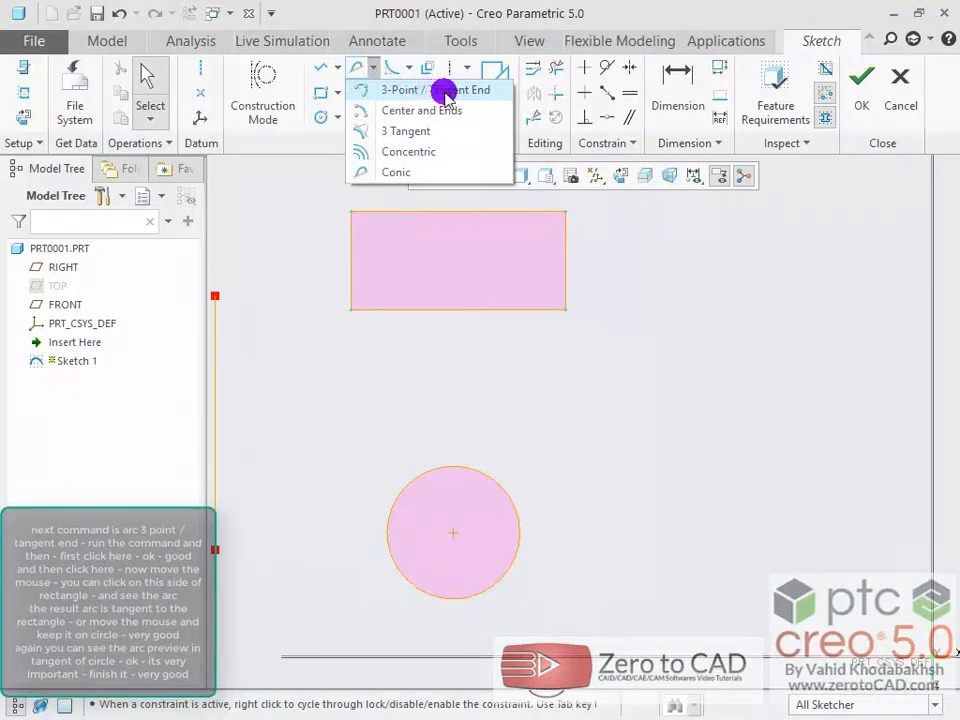
left_click(497, 92)
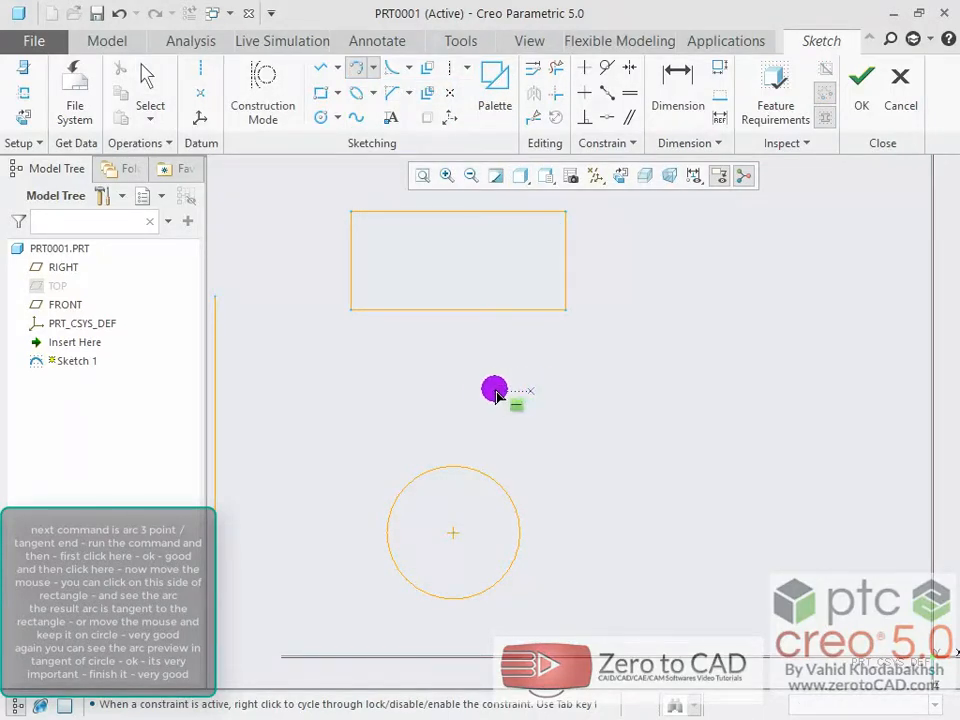
left_click(383, 393)
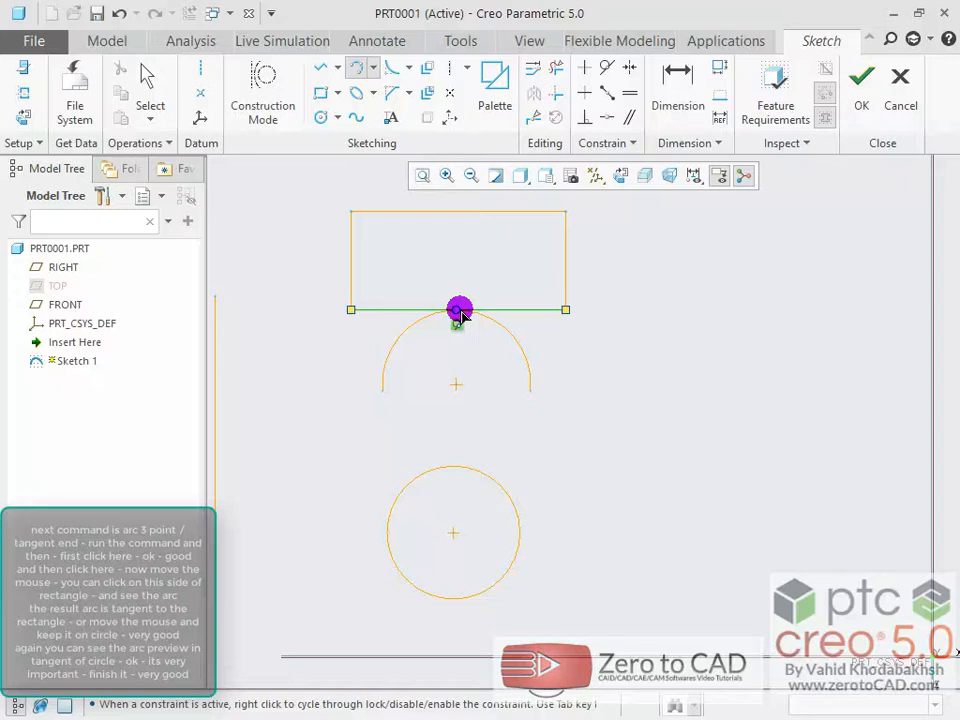
left_click(457, 468)
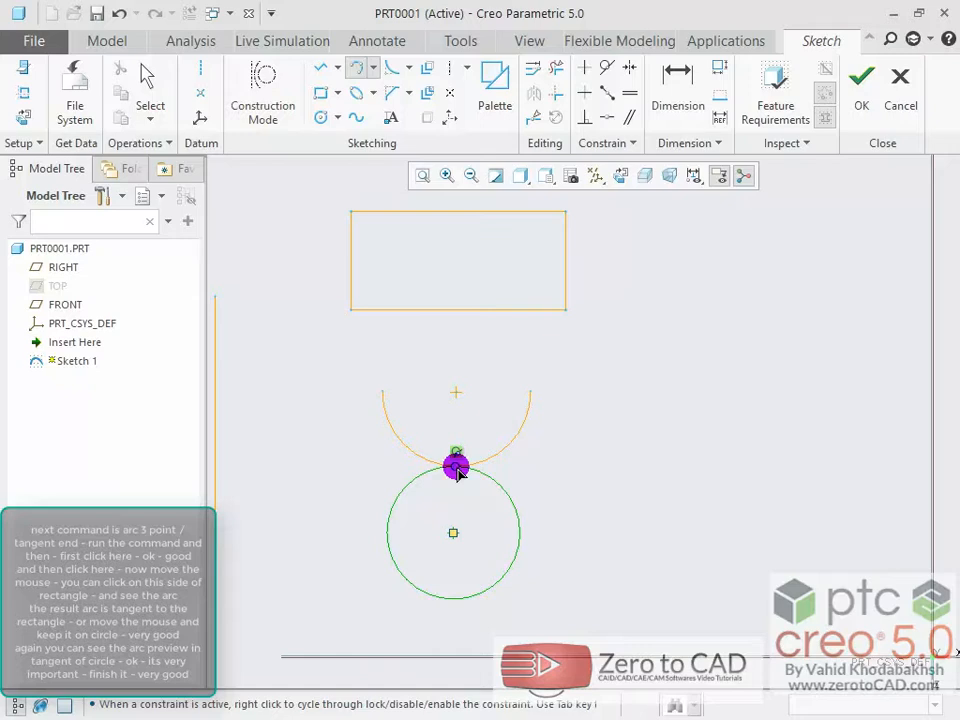
middle_click(580, 385)
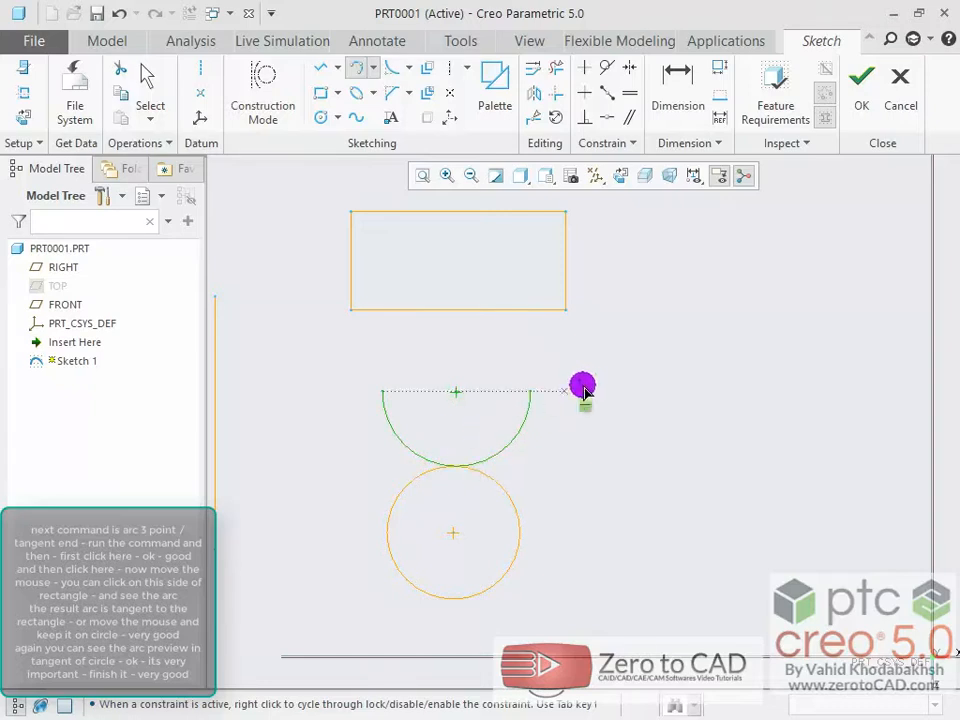
- Sketch a Center and Ends arc between the circle and the vertical axis, above the horizontal axis, bulging left and open to the right
scroll(590, 384, "down", 1)
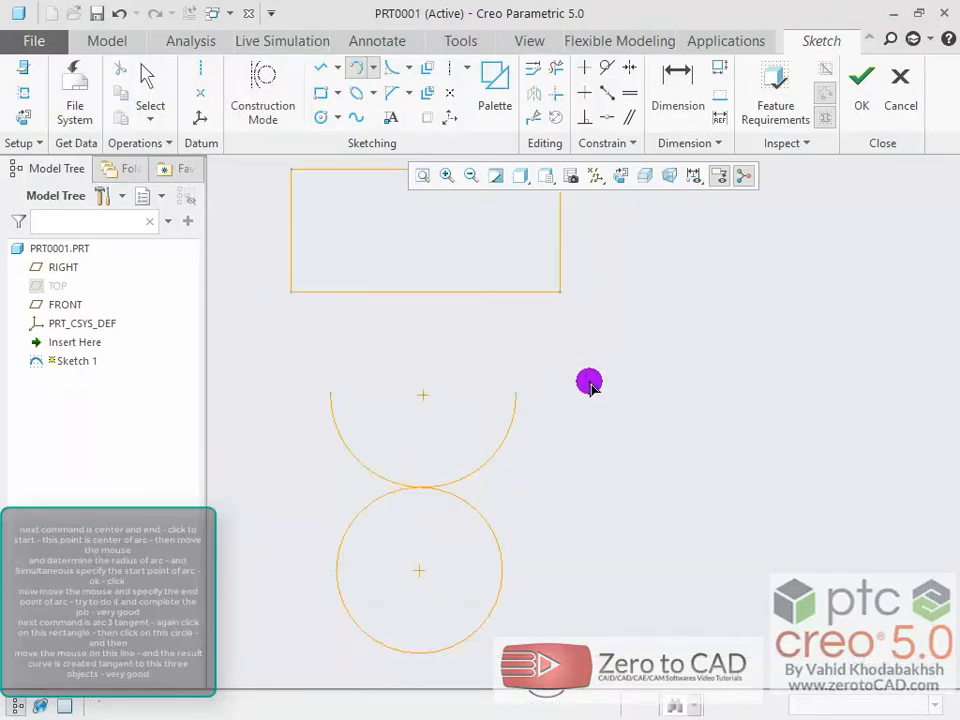
scroll(590, 384, "up", 2)
scroll(590, 384, "down", 1)
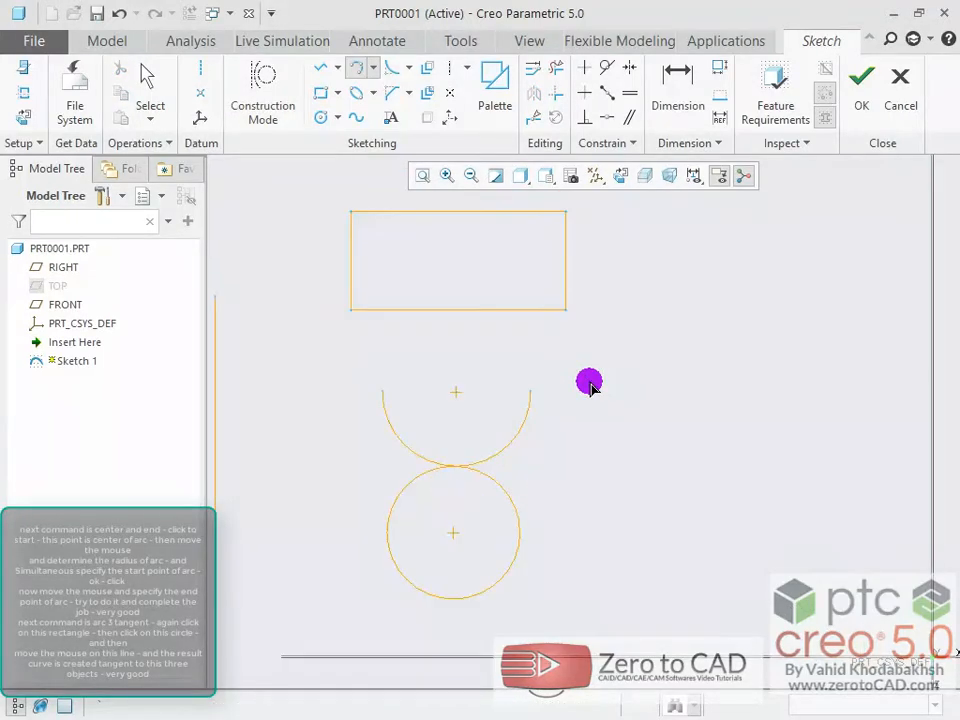
scroll(590, 384, "up", 1)
left_click(374, 67)
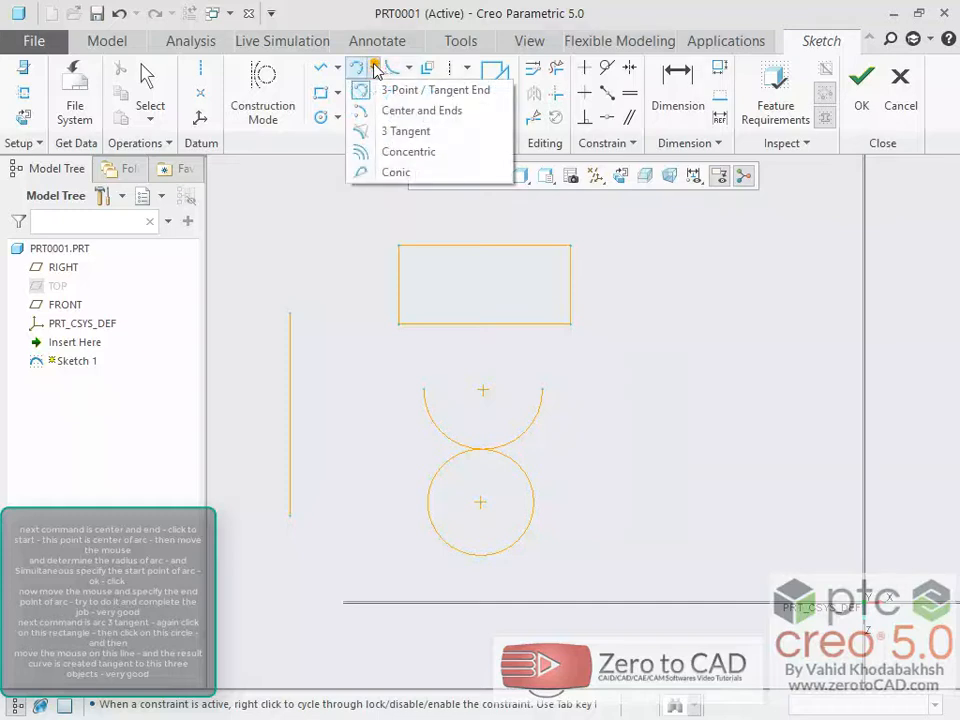
left_click(383, 108)
left_click(396, 113)
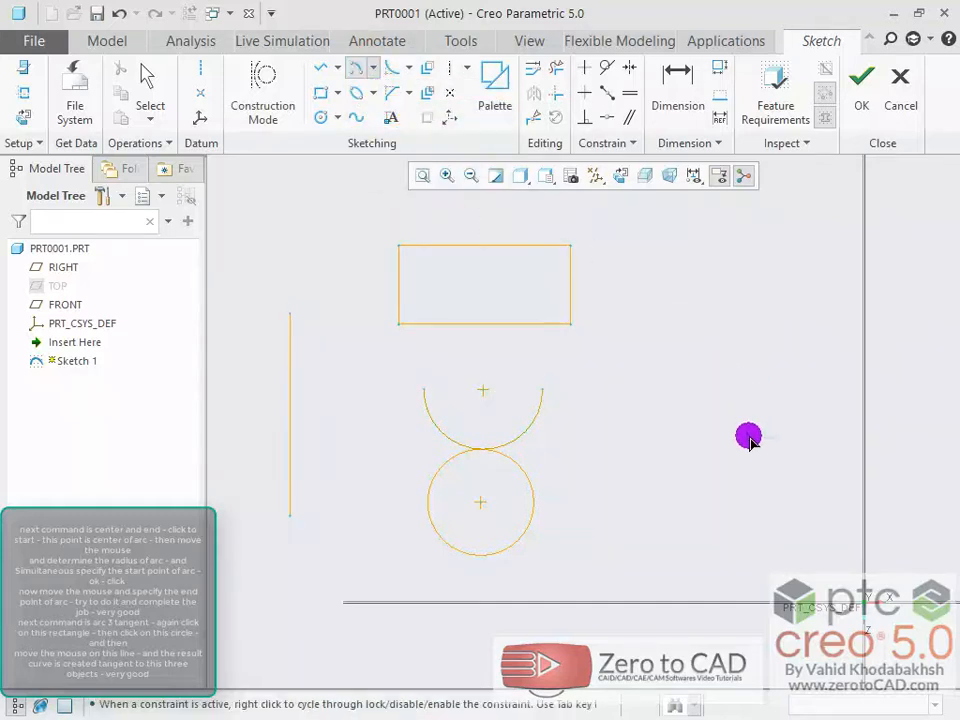
left_click(773, 472)
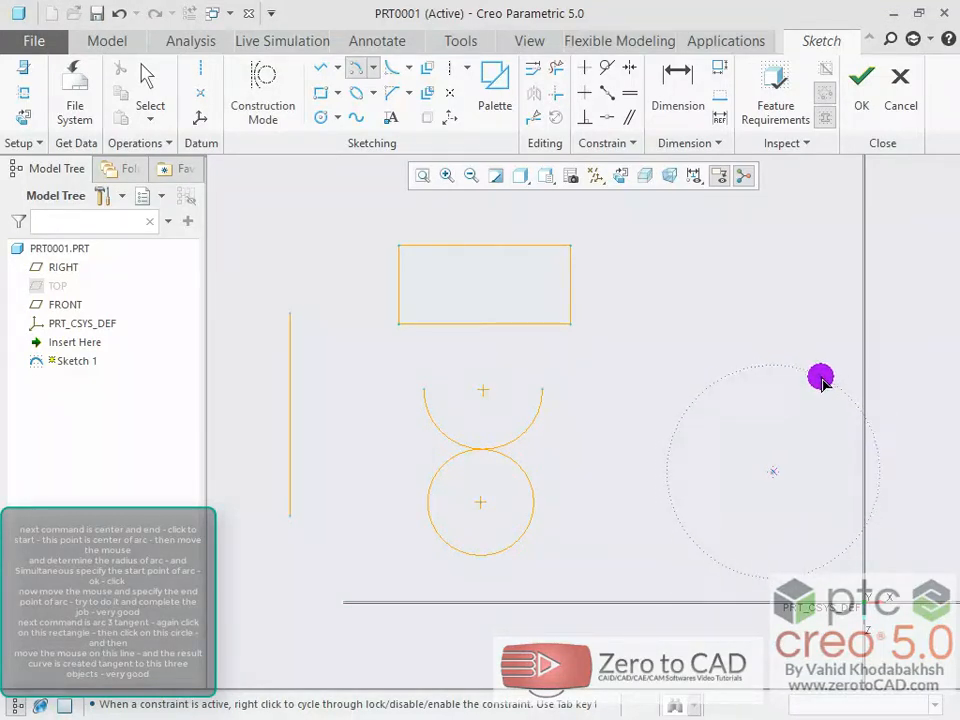
left_click(822, 379)
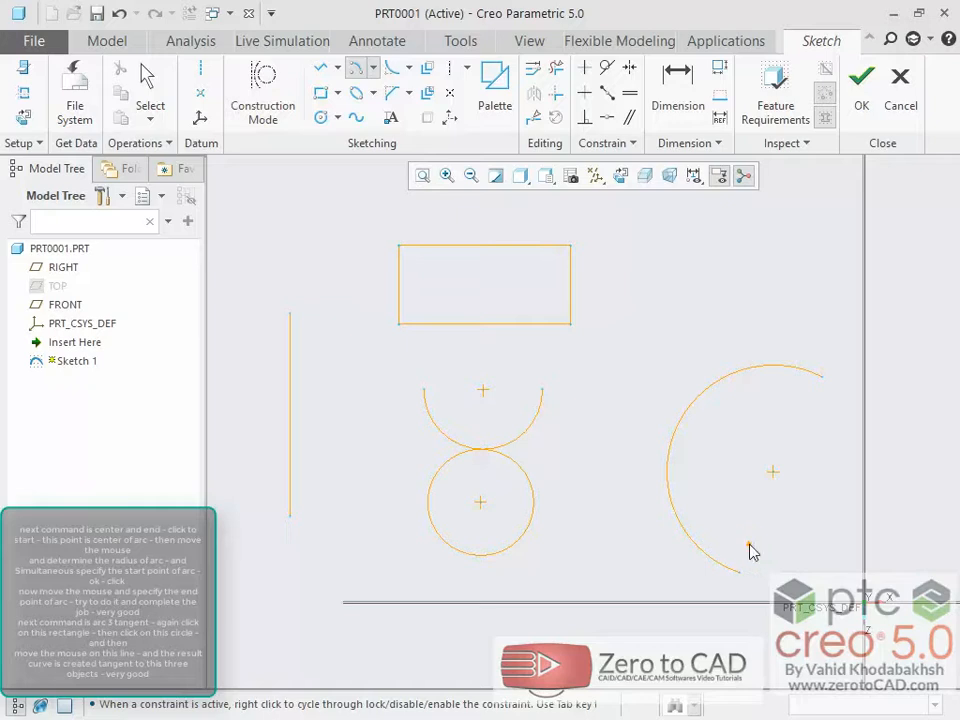
left_click(752, 552)
middle_click(722, 484)
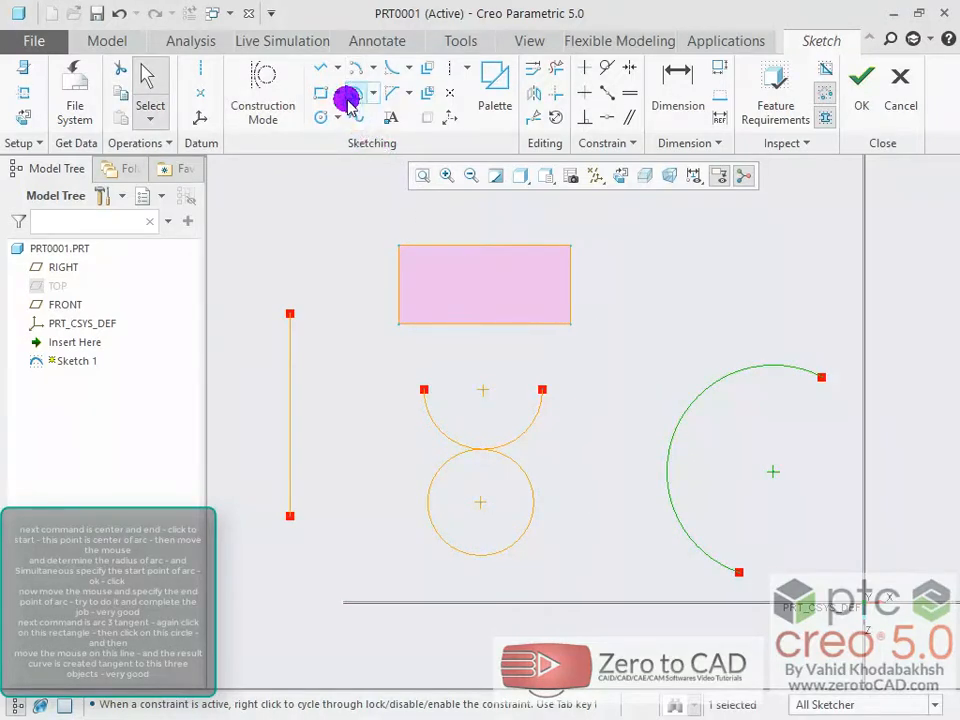
- Sketch a 3 Tangent arc touching the rectangle's bottom side, the circle's upper left and the vertical line
left_click(372, 68)
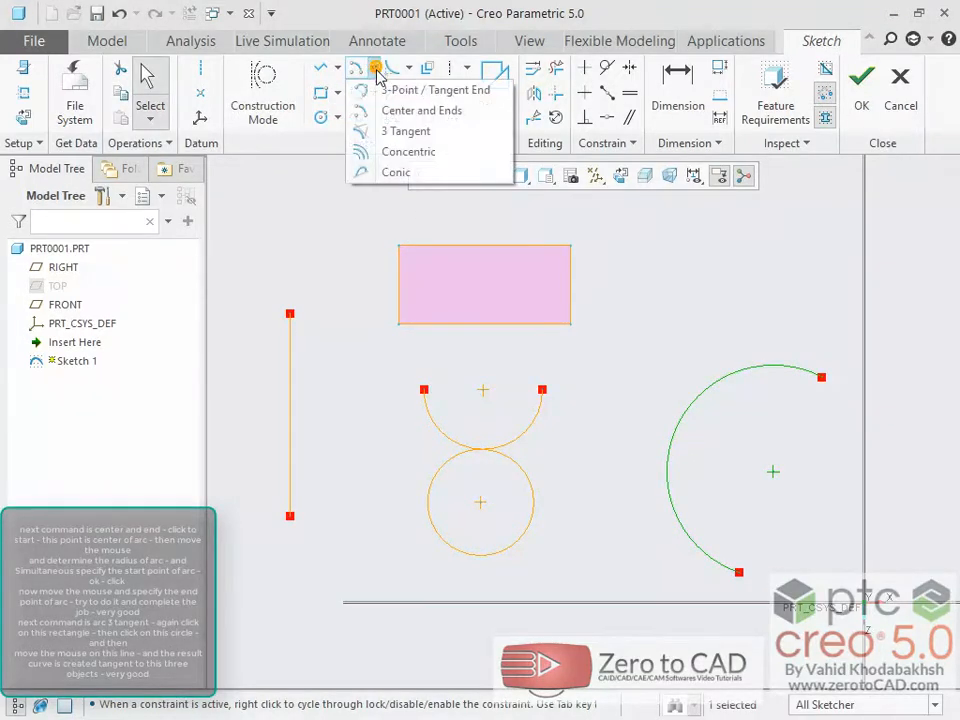
left_click(405, 131)
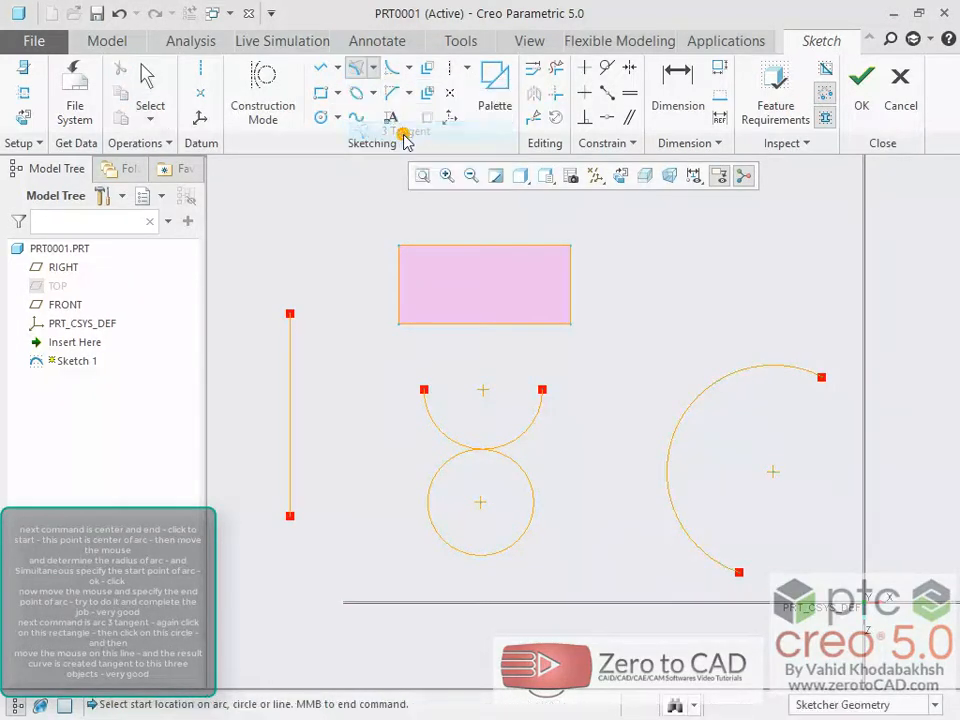
left_click(446, 325)
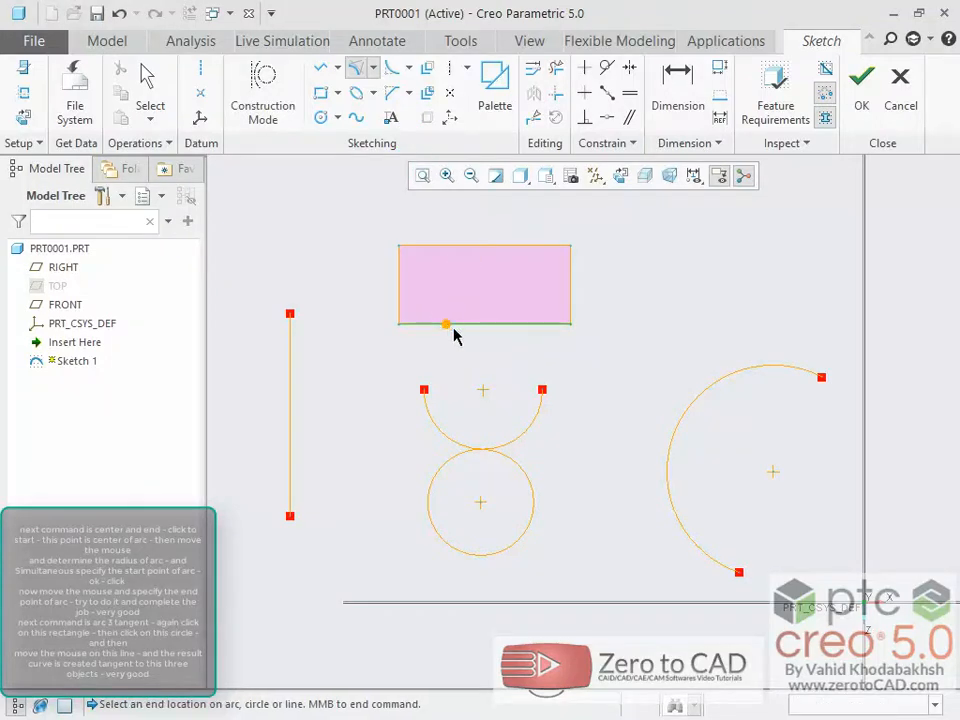
left_click(509, 455)
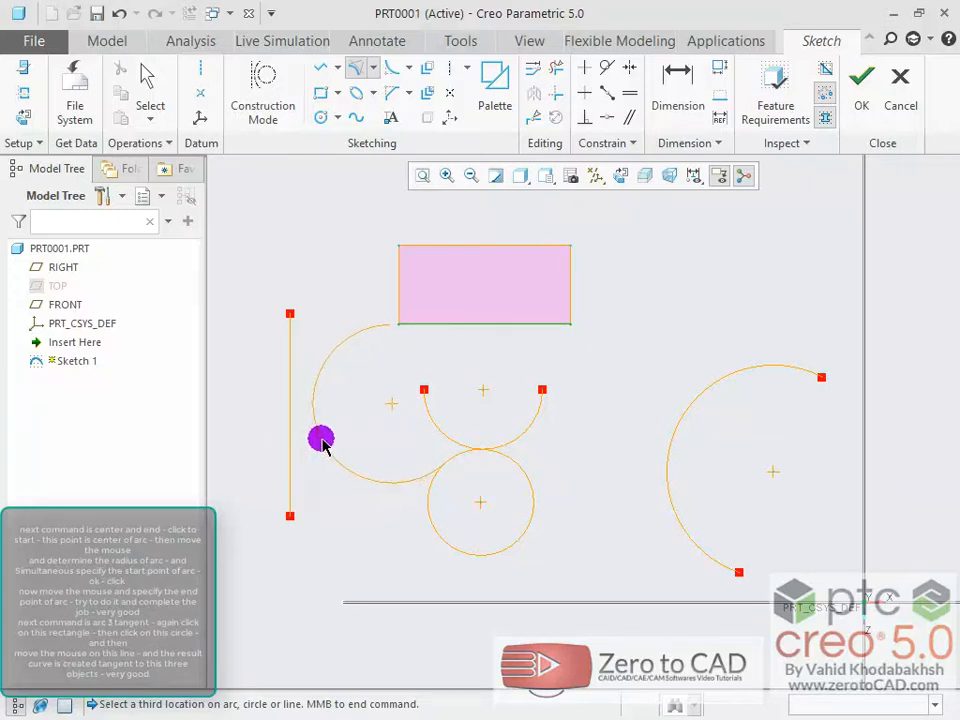
left_click(290, 440)
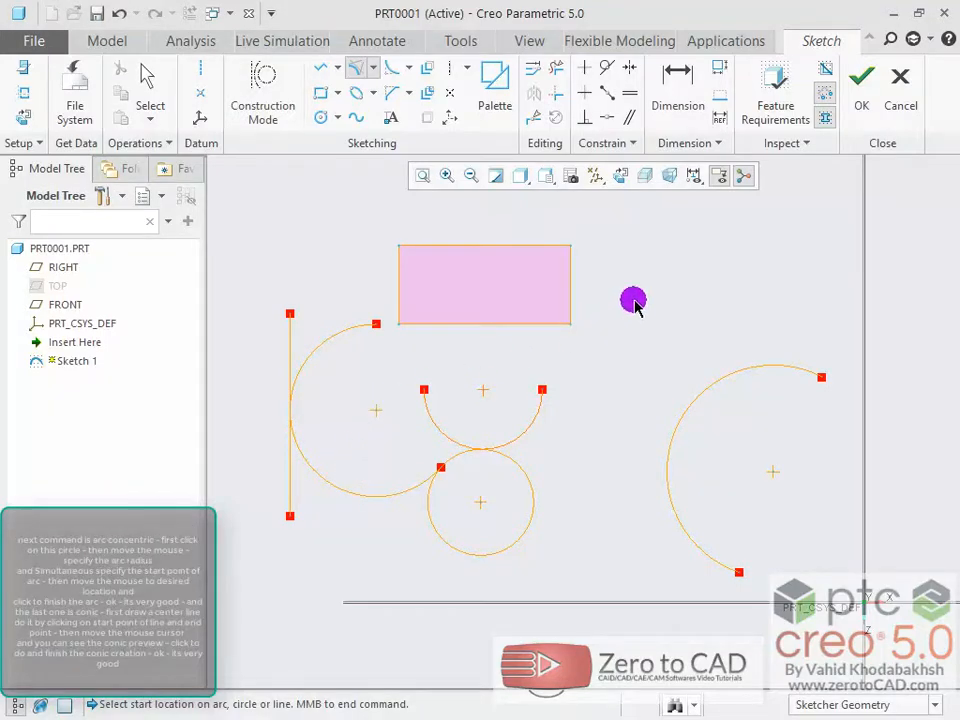
- Add two Concentric arcs inside the lower circle, one close to its edge and one smaller, both open at the top
scroll(456, 553, "up", 2)
scroll(456, 553, "down", 8)
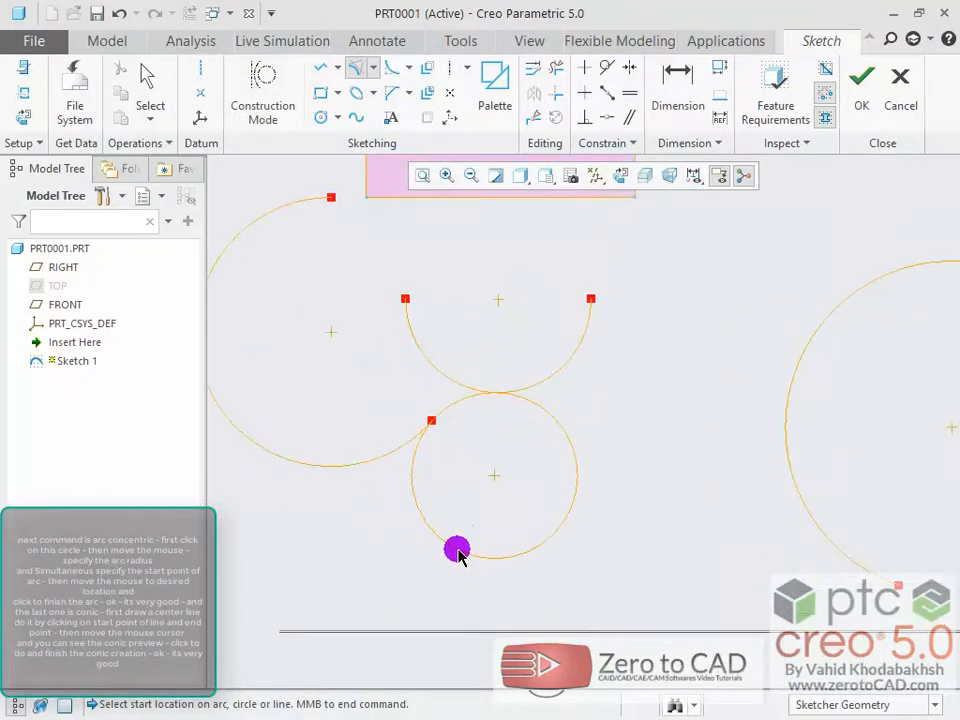
left_click(373, 67)
left_click(412, 431)
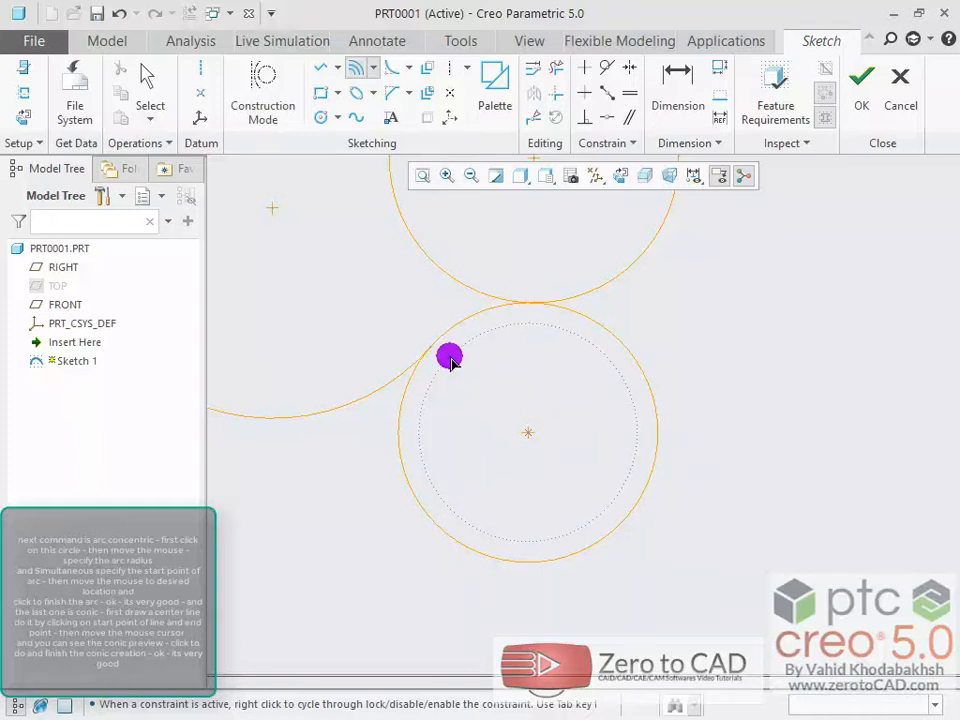
left_click(449, 357)
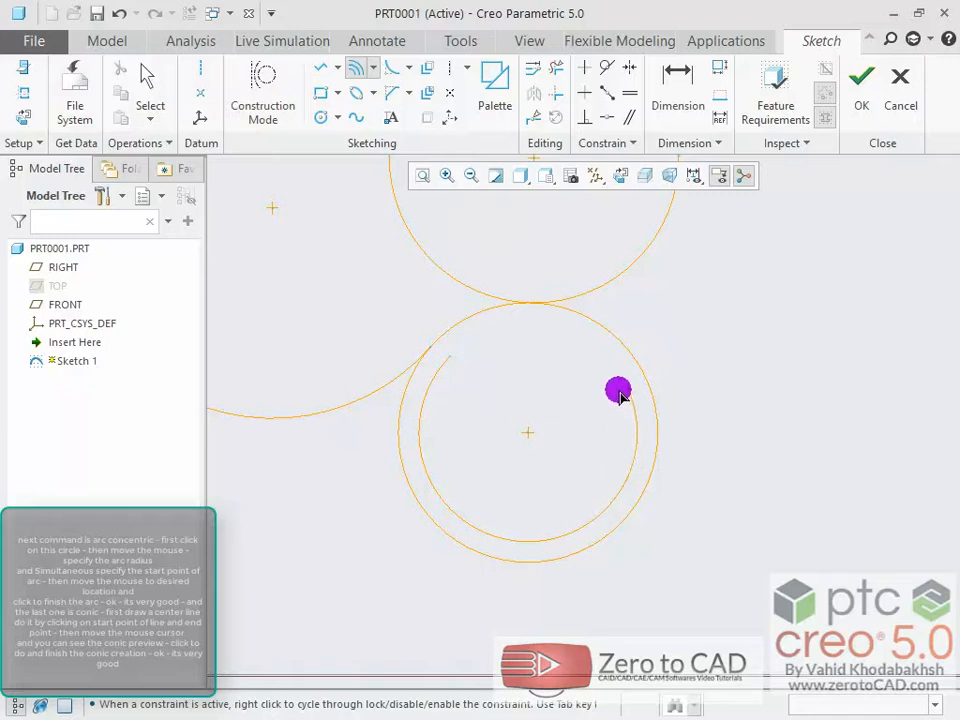
left_click(603, 362)
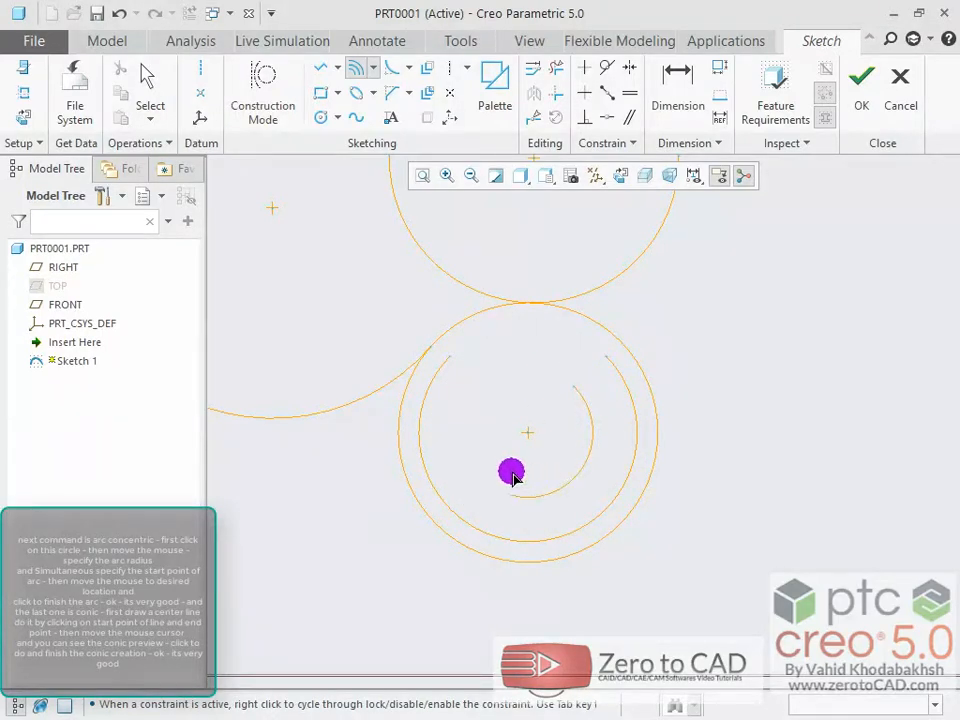
left_click(472, 406)
middle_click(504, 380)
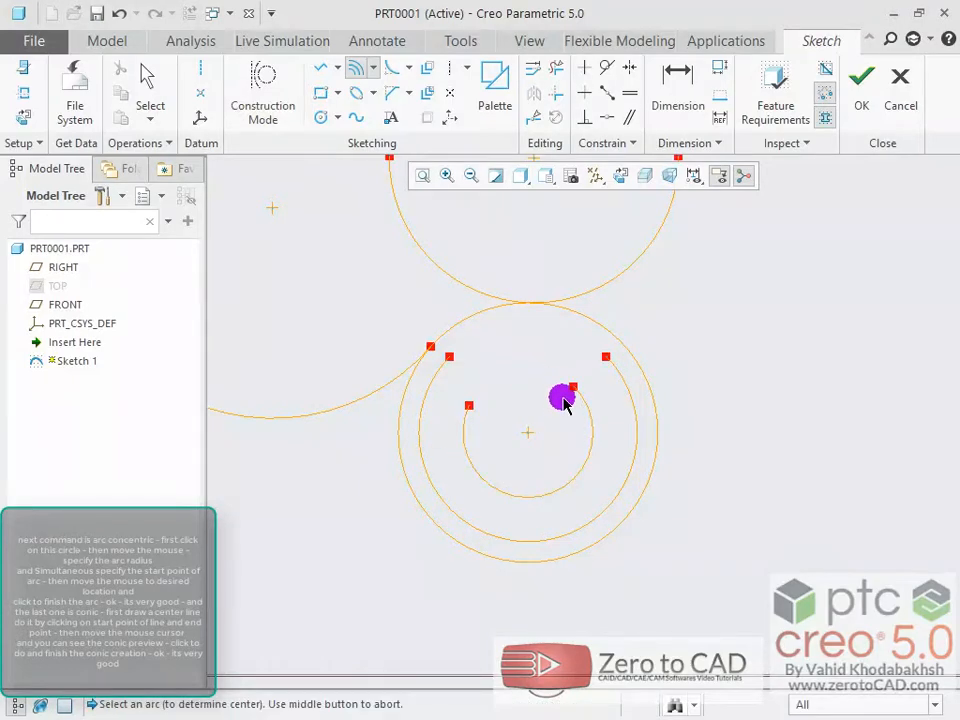
- Sketch a Conic arc between the rectangle and the large open arc, its endpoints on a line sloping down to the right, bulging upward
scroll(563, 399, "down", 2)
scroll(564, 400, "up", 7)
scroll(712, 245, "down", 3)
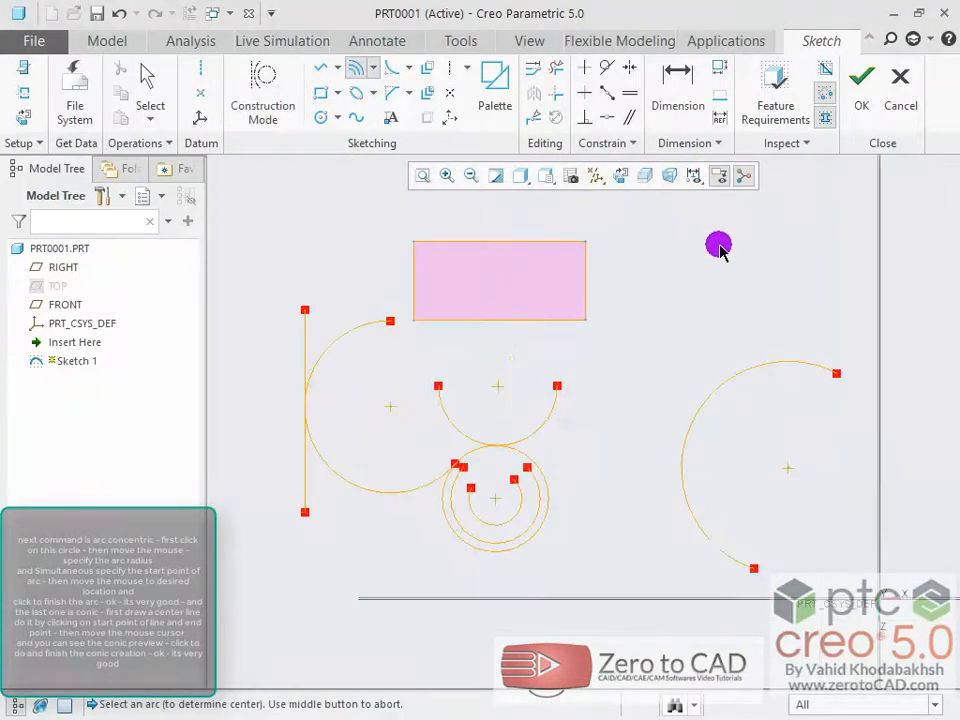
left_click(373, 68)
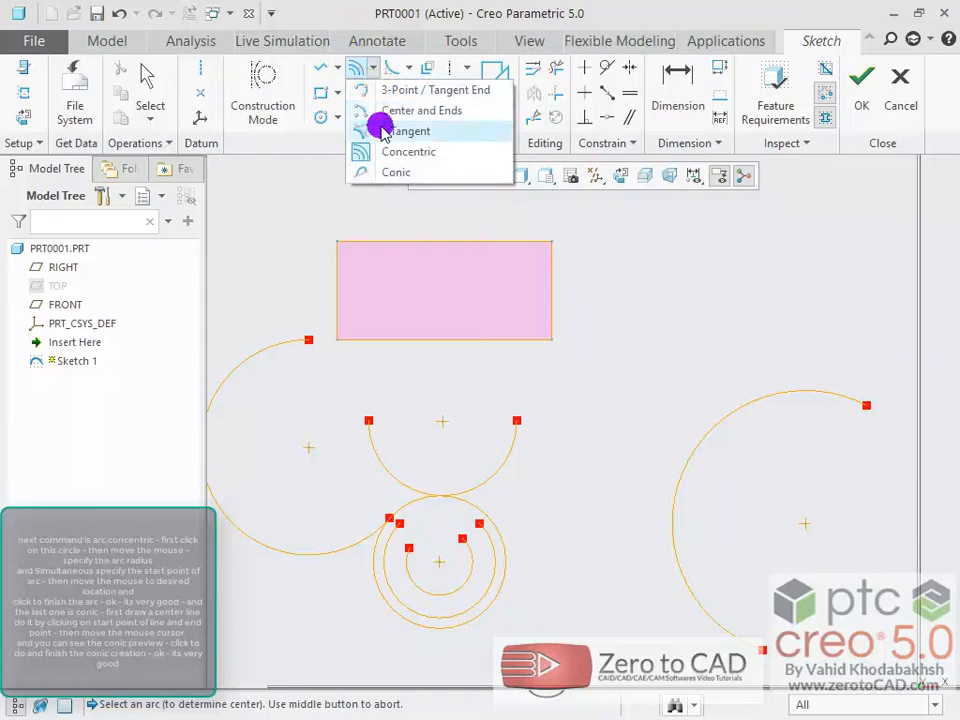
left_click(384, 173)
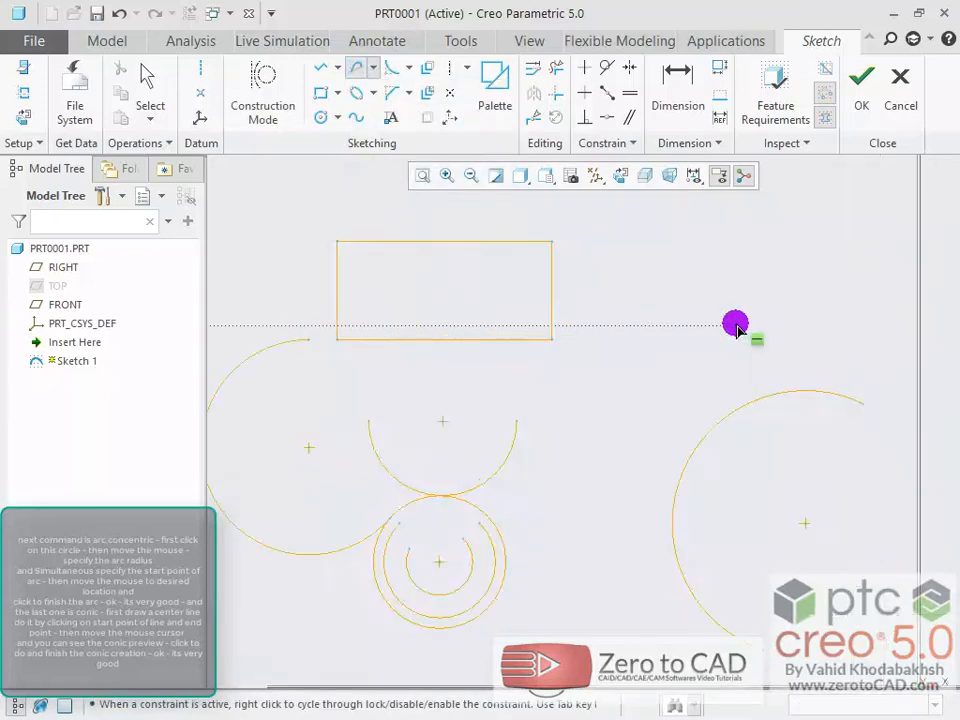
scroll(735, 324, "down", 3)
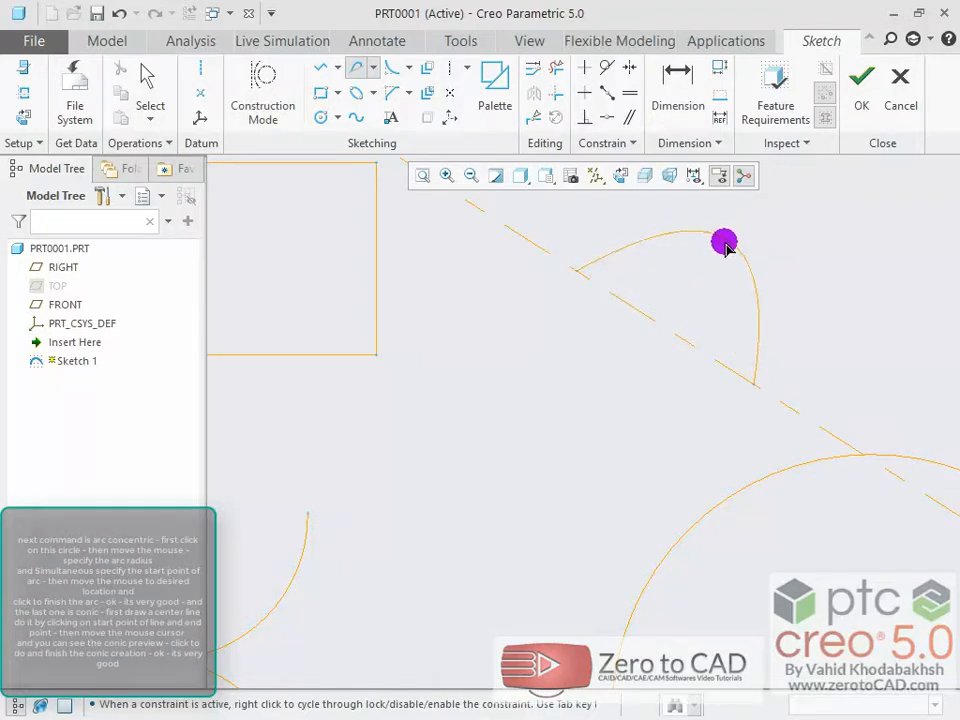
middle_click_drag(708, 269, 611, 388, "shift")
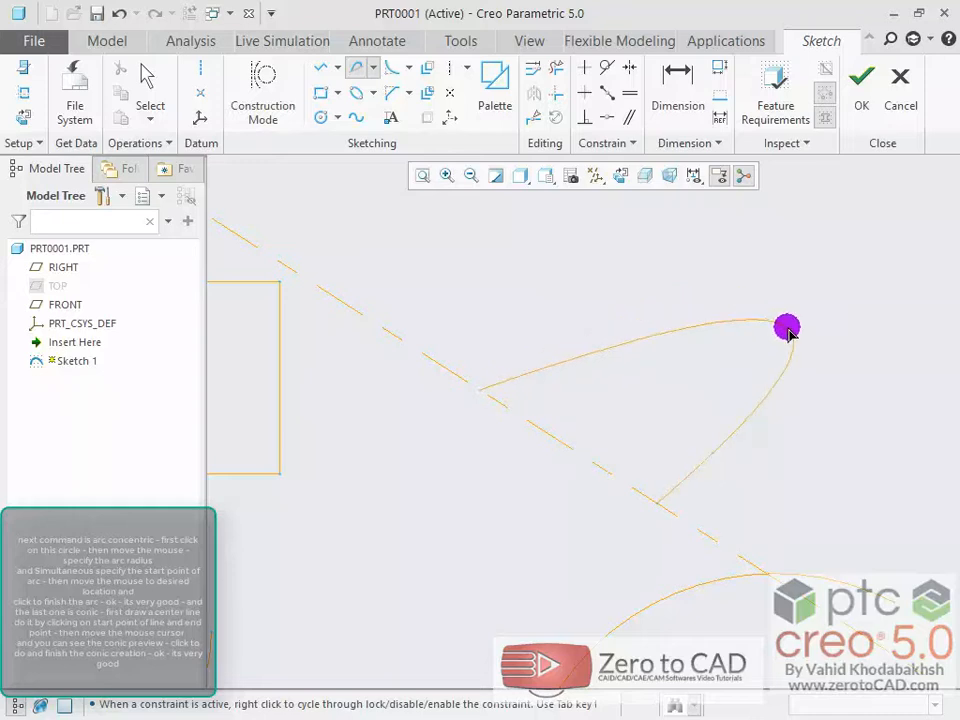
left_click(620, 243)
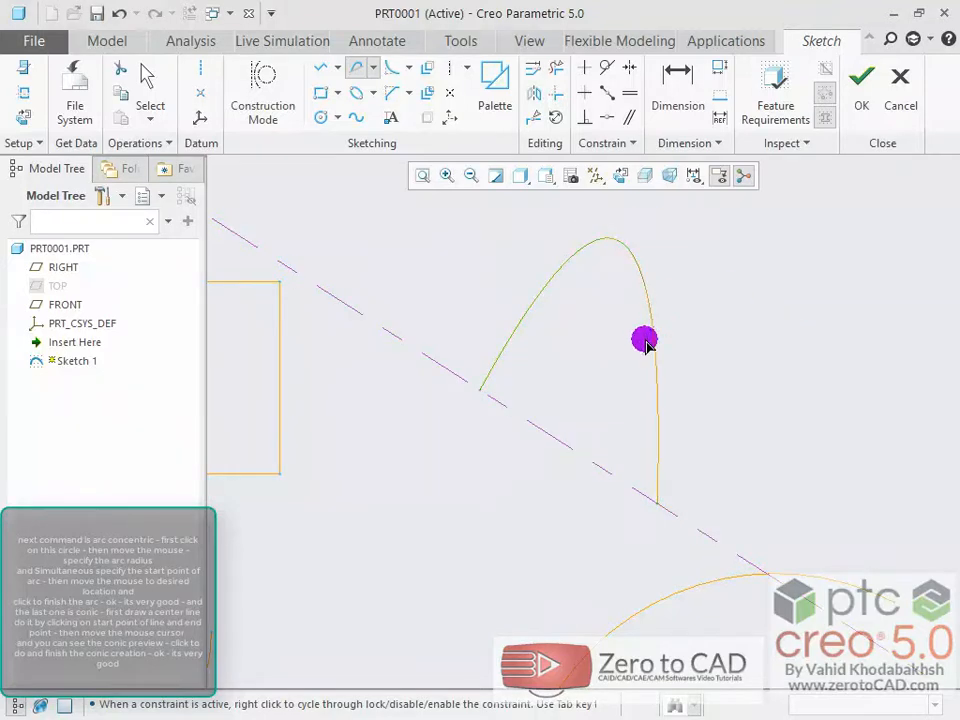
scroll(619, 369, "down", 2)
scroll(619, 369, "up", 5)
middle_click(619, 369)
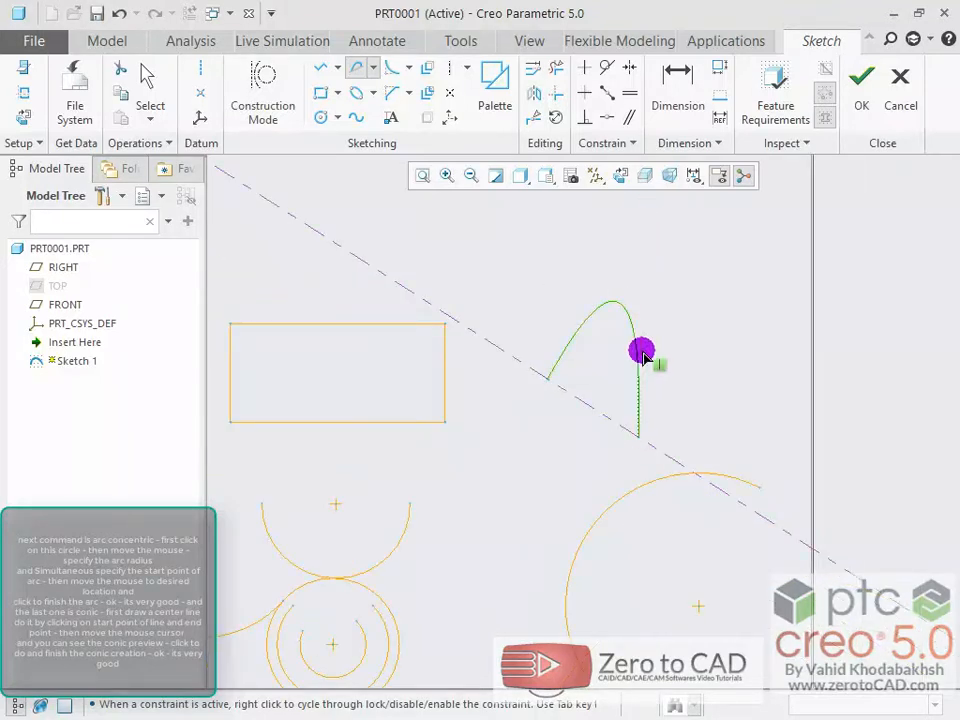
scroll(640, 352, "down", 2)
scroll(651, 345, "up", 5)
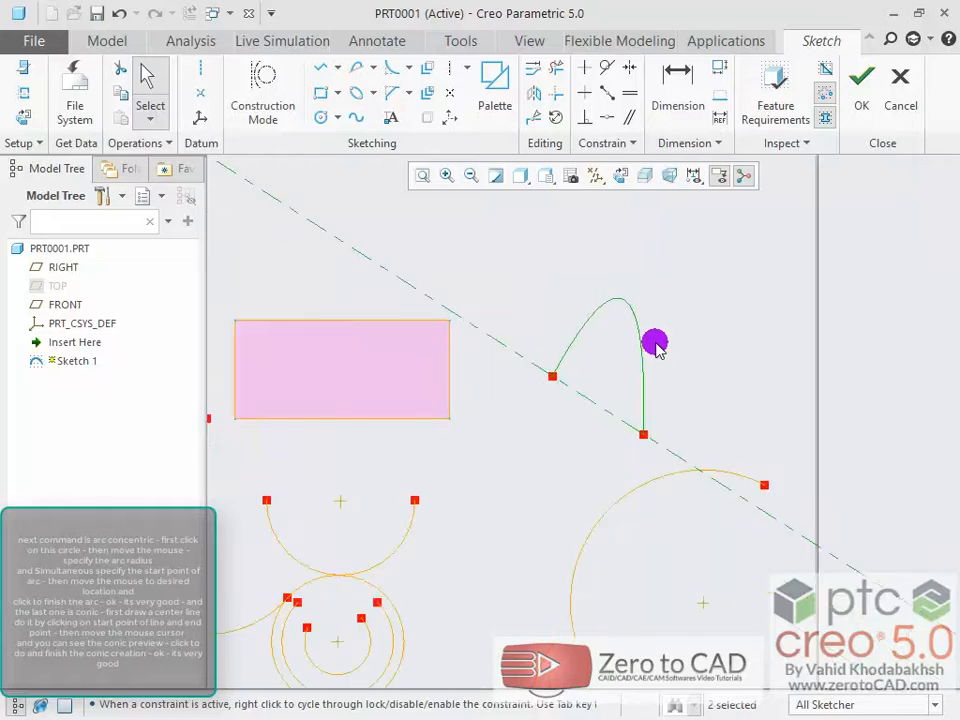
scroll(515, 448, "down", 2)
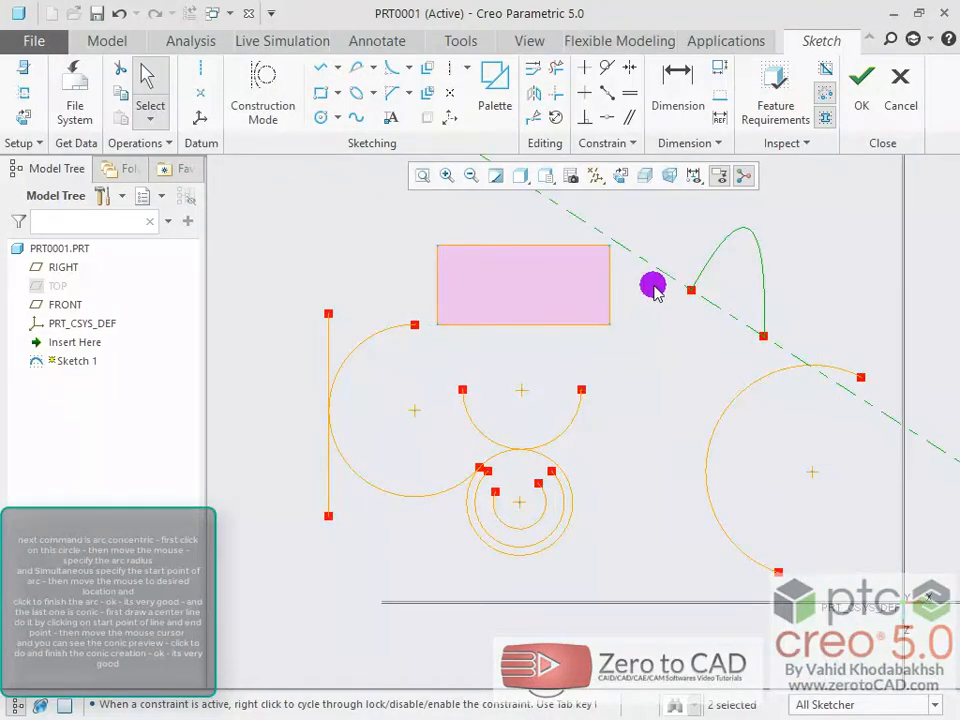
scroll(641, 339, "down", 1)
scroll(643, 343, "up", 1)
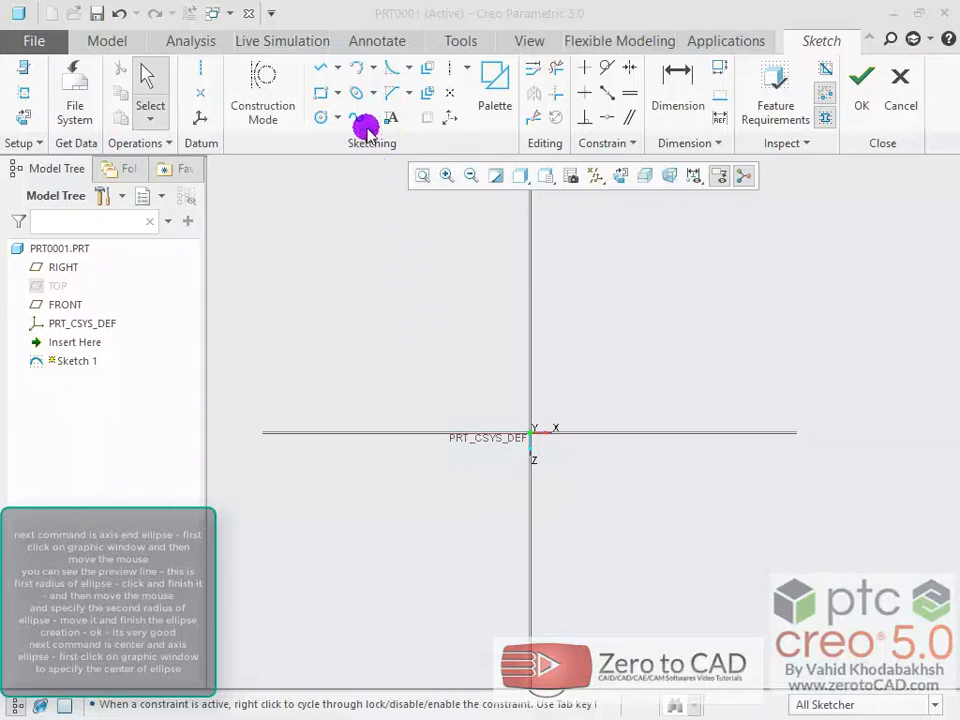
- Sketch a narrow Axis Ends Ellipse left of the vertical axis and above the horizontal axis, its long axis rising to the right
left_click(371, 92)
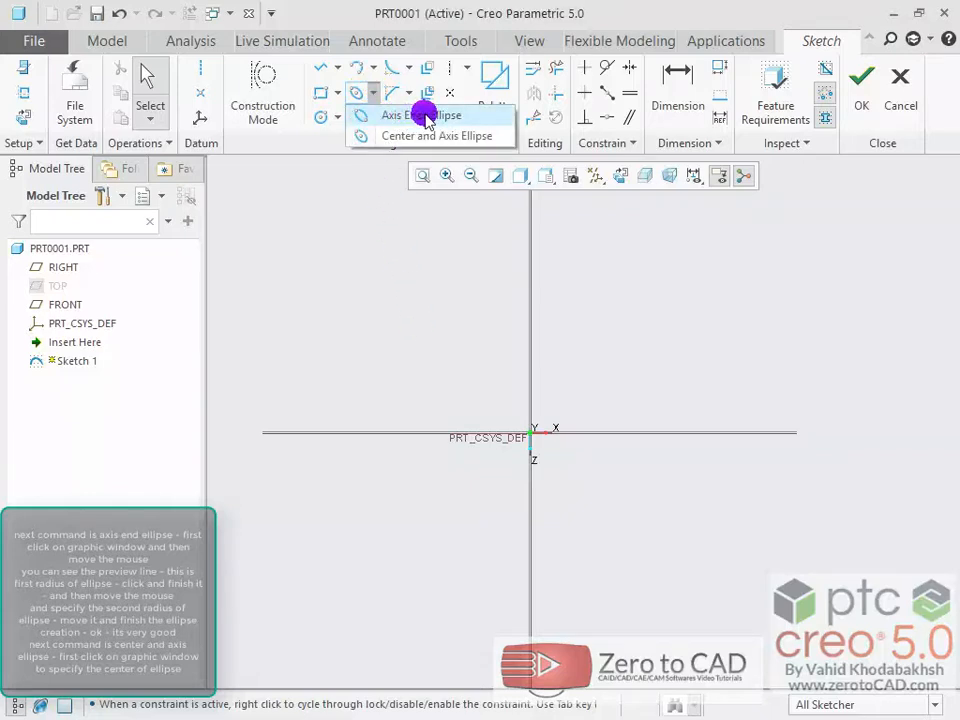
left_click(426, 118)
scroll(336, 257, "down", 2)
scroll(411, 322, "down", 1)
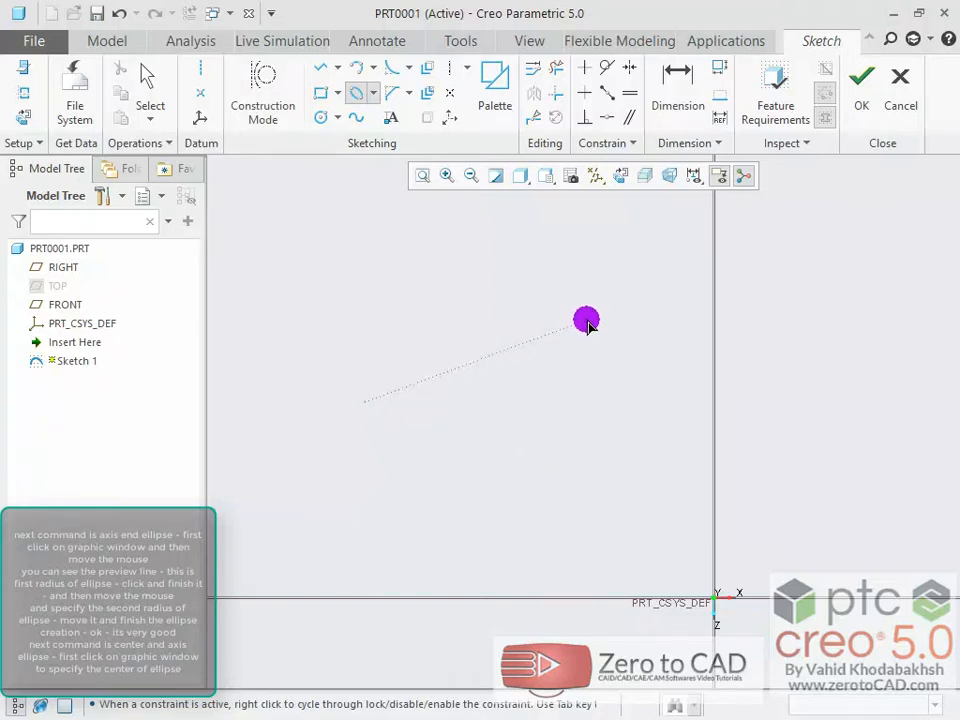
left_click(587, 322)
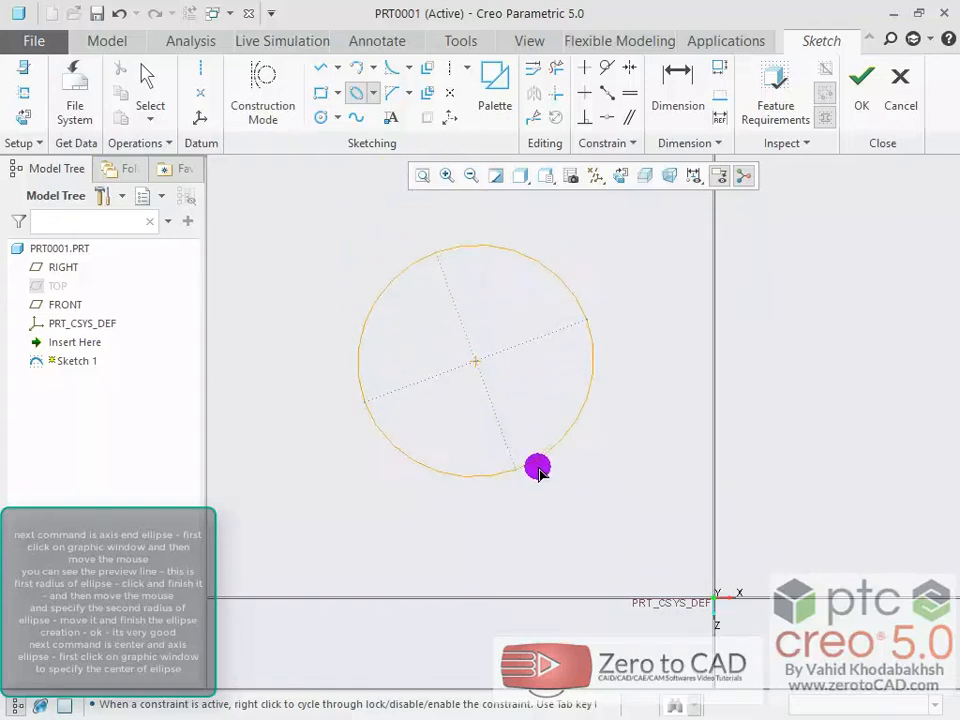
left_click(508, 394)
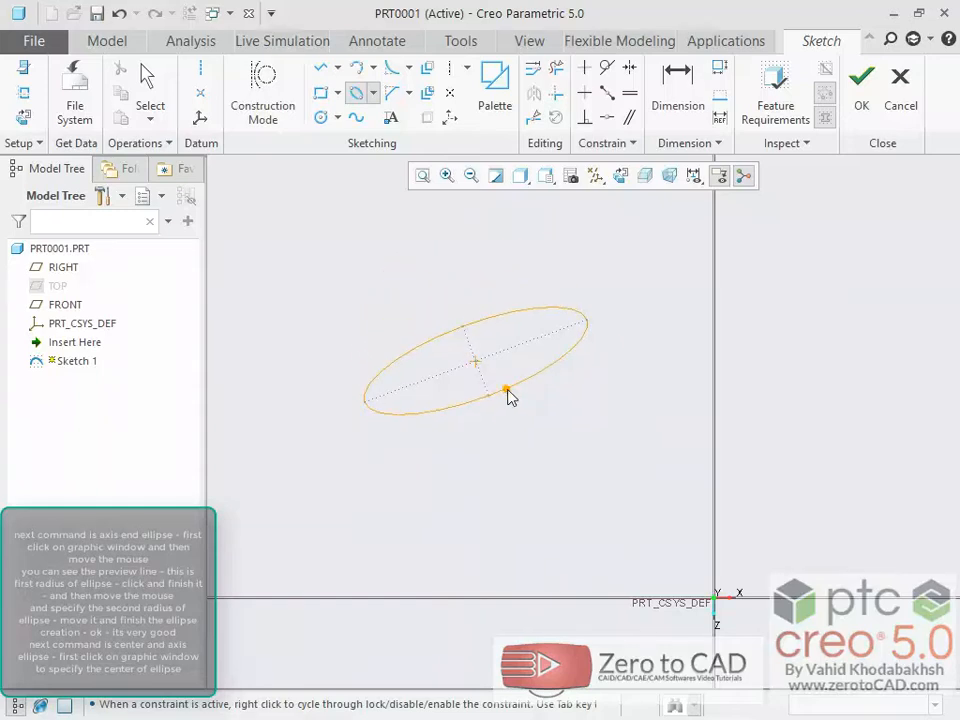
- Sketch a rounder Center and Axis Ellipse below the first ellipse, with its long axis also rising to the right
left_click(373, 93)
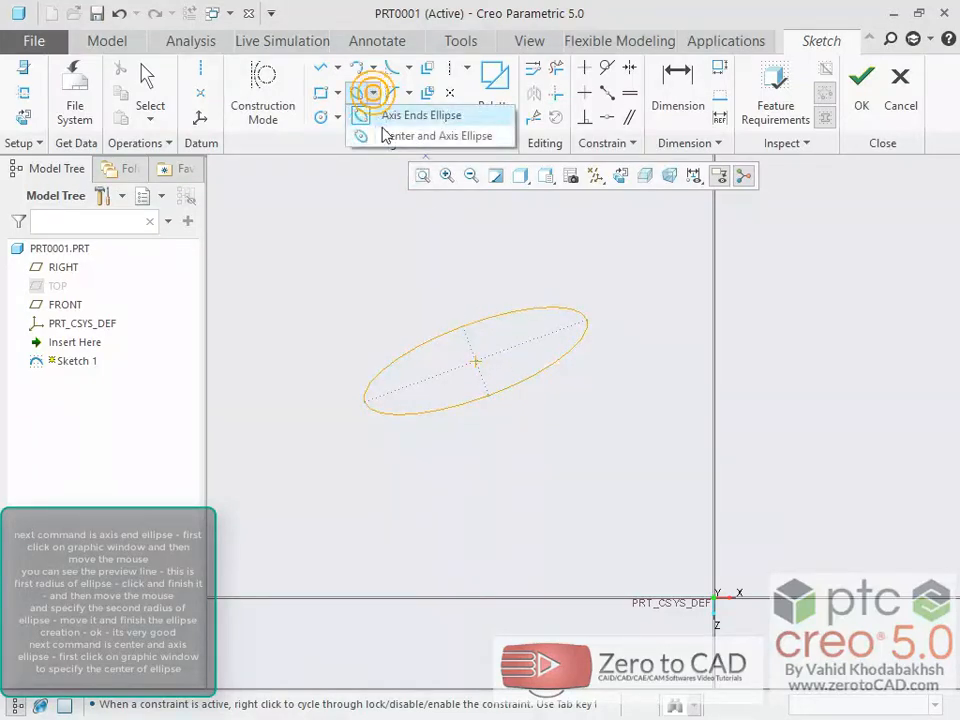
left_click(474, 140)
scroll(558, 555, "down", 3)
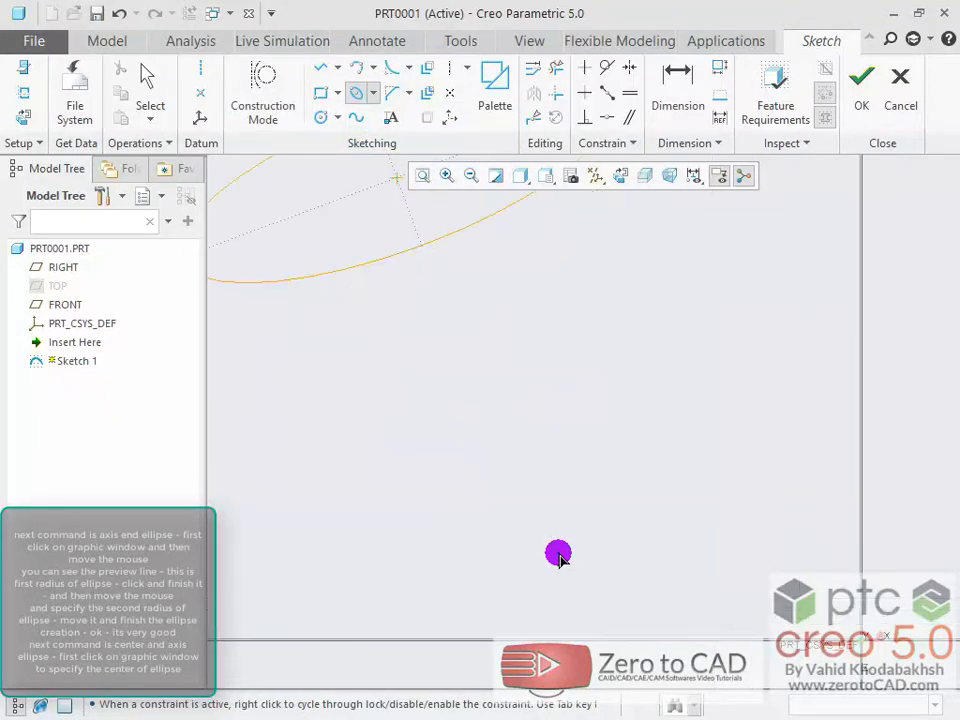
scroll(558, 555, "up", 1)
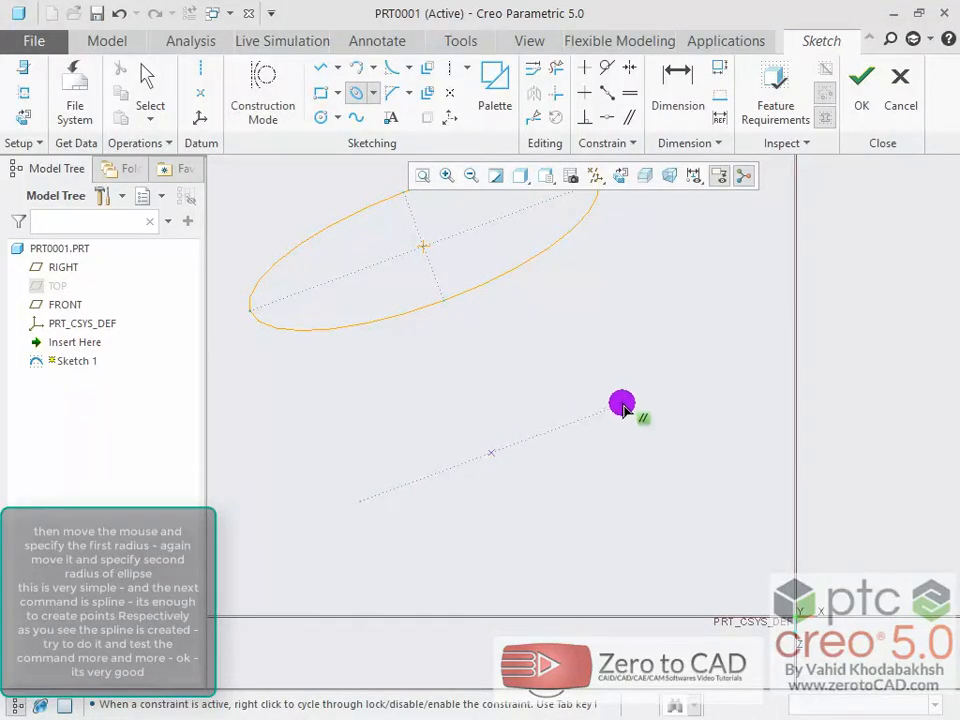
left_click(611, 399)
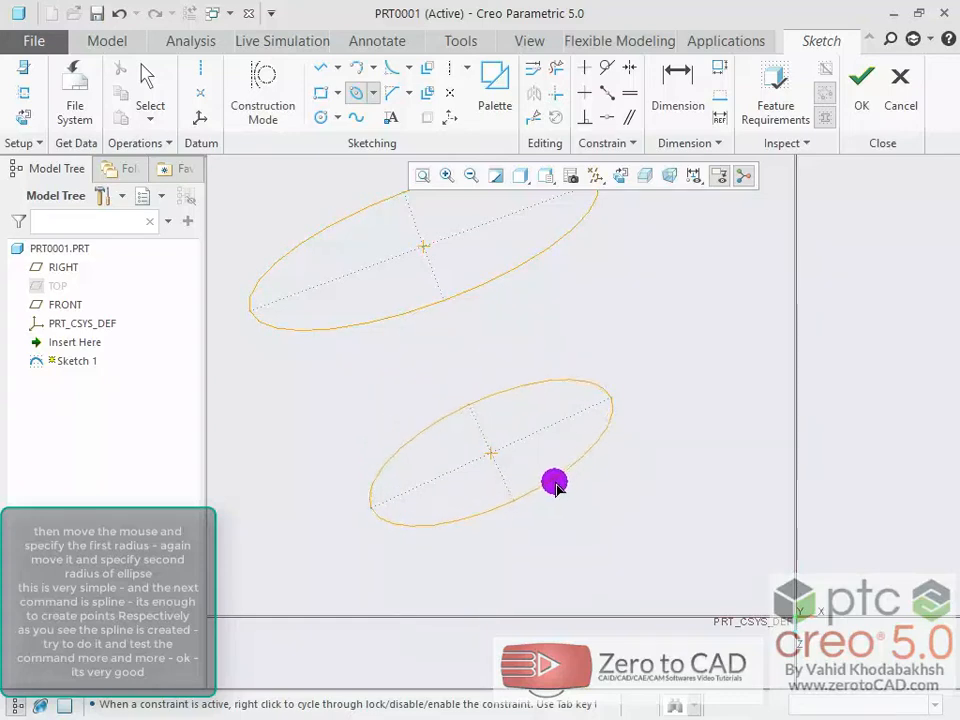
left_click(537, 281)
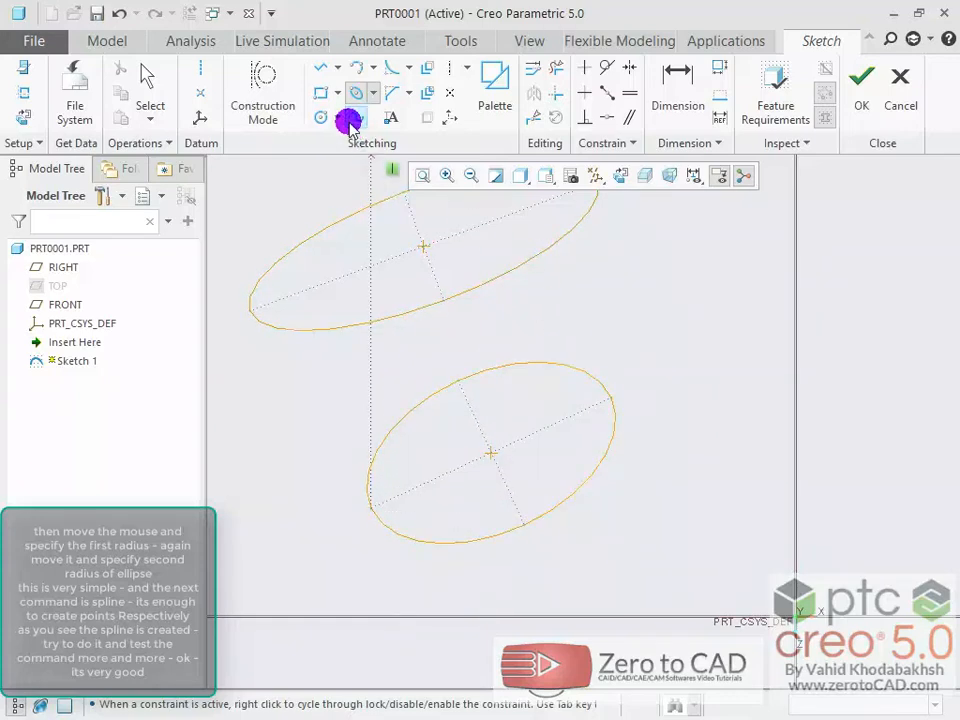
- Sketch a multi-point spline right of the vertical axis, starting with an S-bend, looping clockwise and continuing outside its own first section
left_click(355, 118)
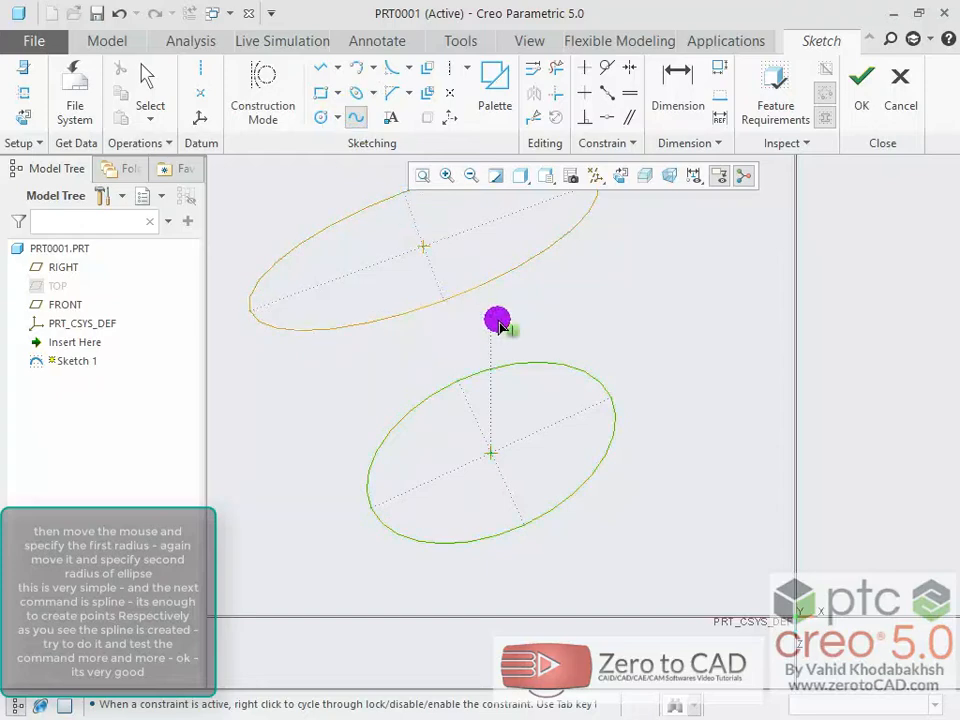
scroll(497, 320, "up", 3)
scroll(499, 321, "down", 5)
scroll(650, 355, "down", 2)
scroll(760, 343, "up", 4)
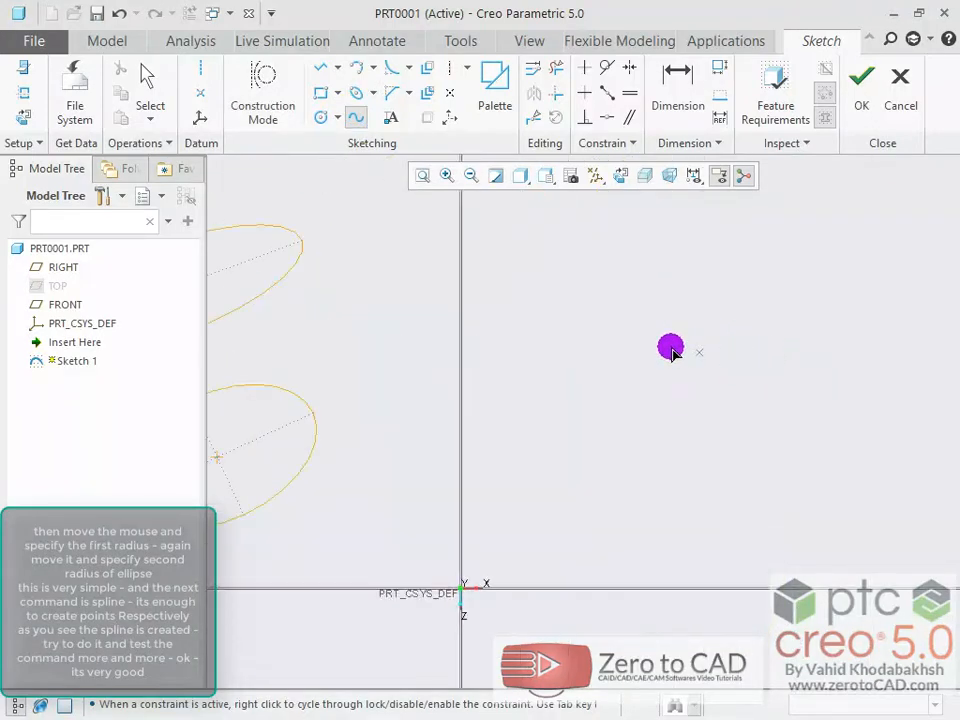
left_click(586, 319)
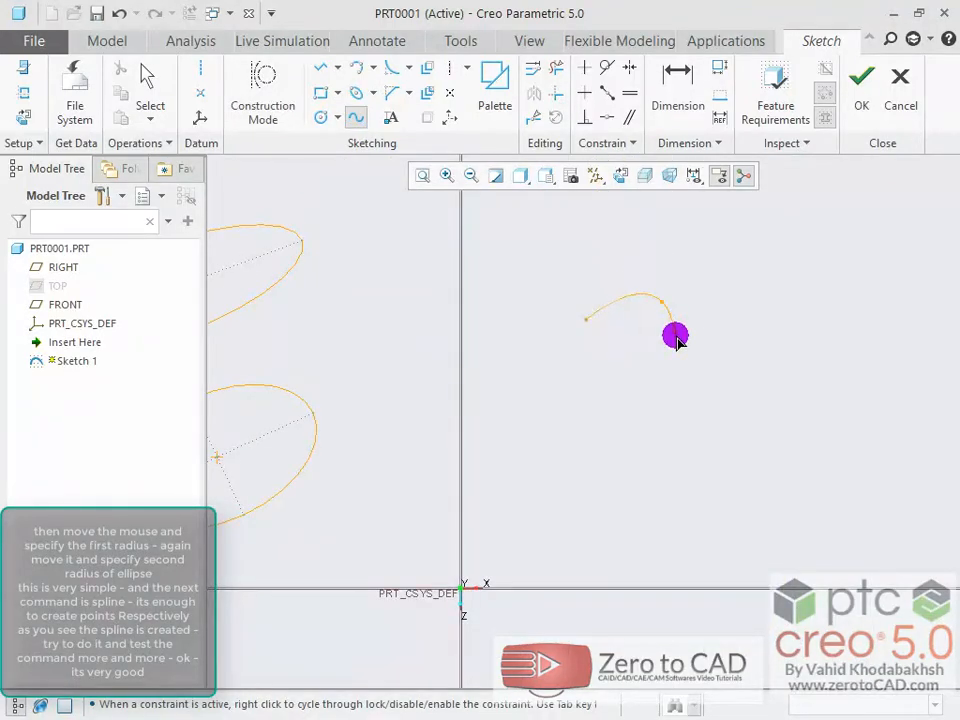
scroll(677, 340, "down", 1)
scroll(735, 376, "up", 2)
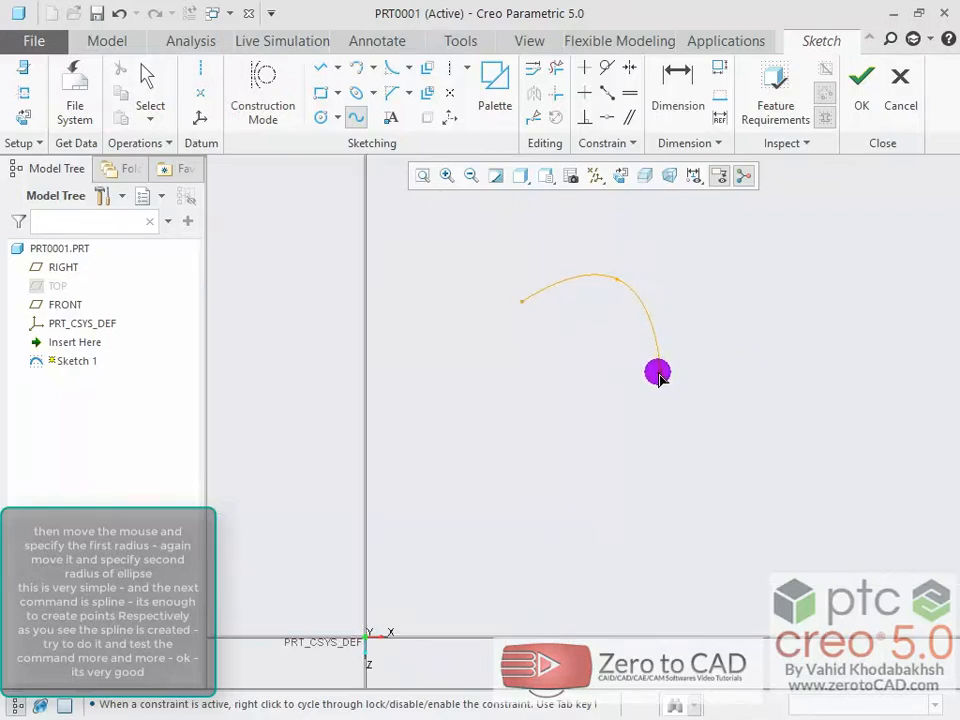
left_click(656, 374)
left_click(741, 376)
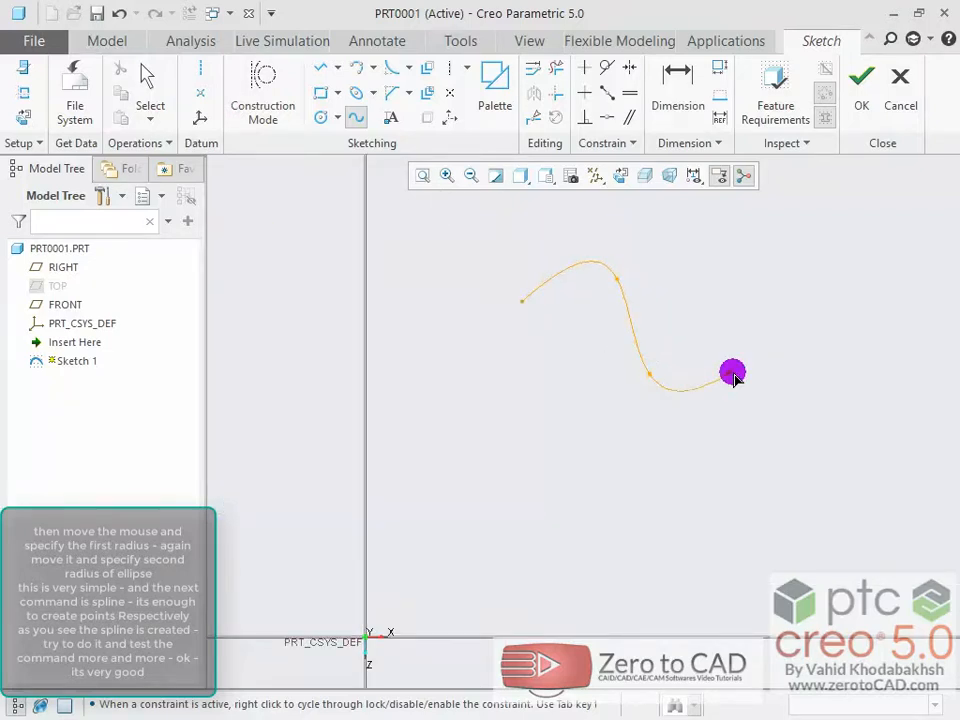
left_click(821, 372)
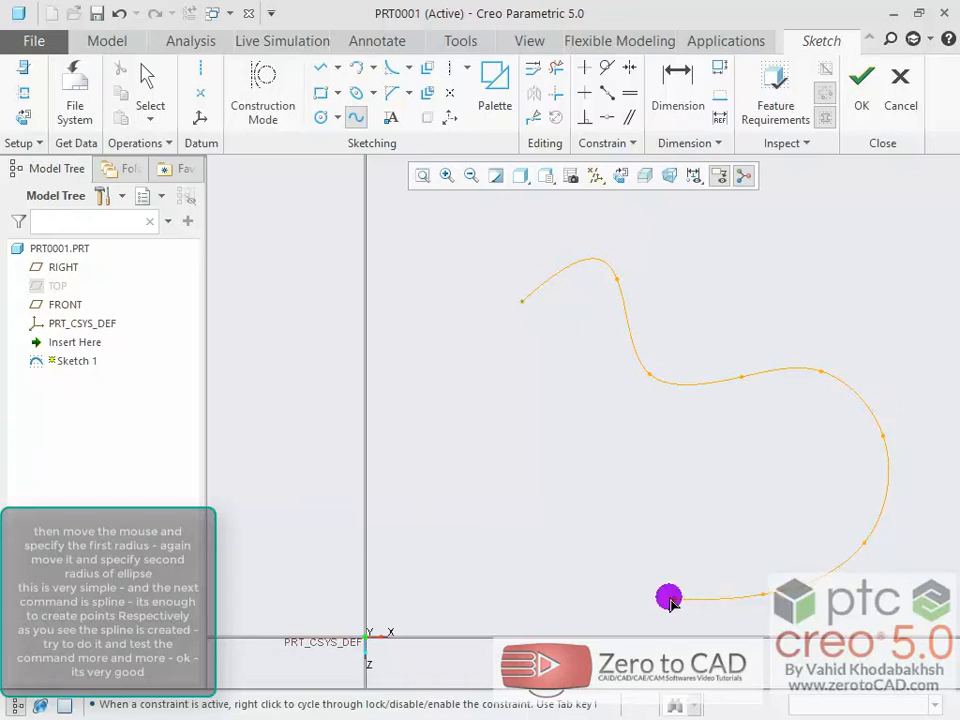
left_click(625, 585)
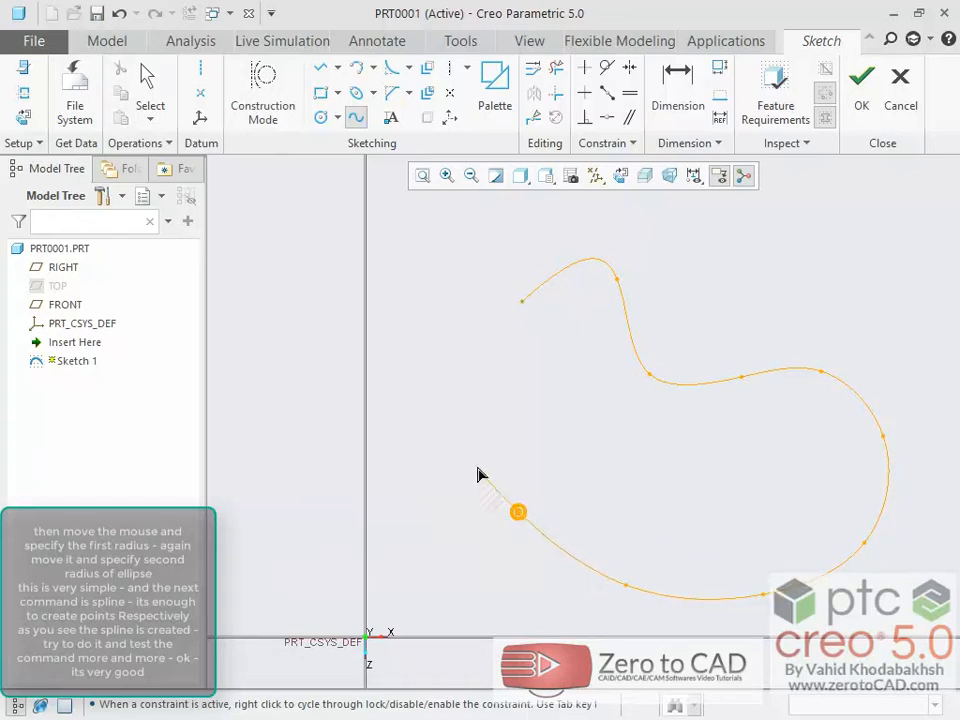
left_click(462, 407)
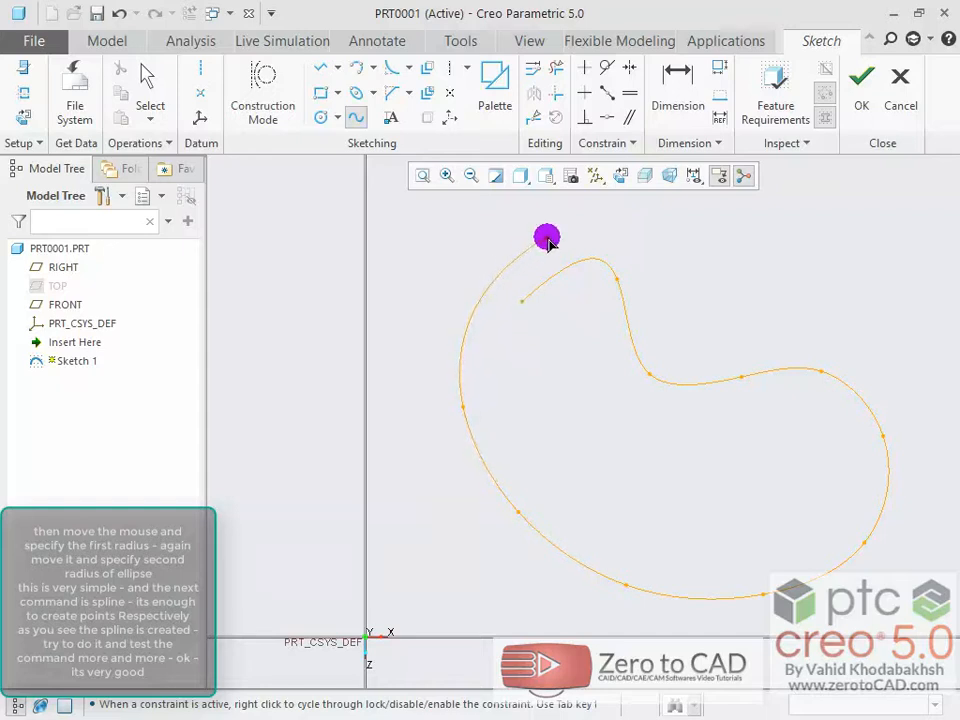
left_click(555, 236)
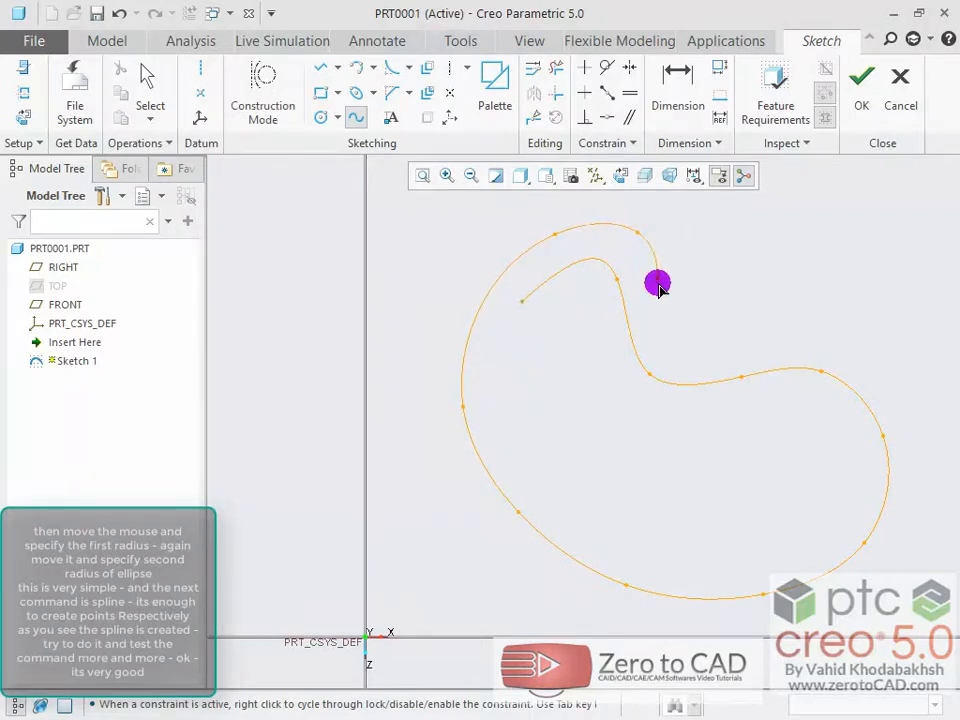
left_click(659, 288)
left_click(755, 329)
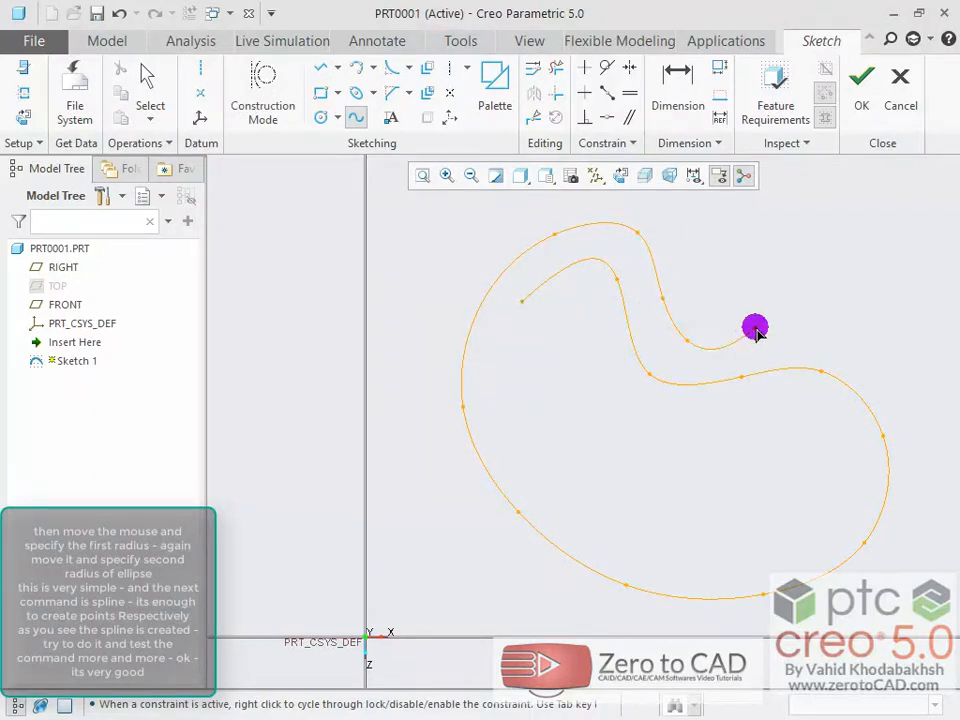
left_click(852, 348)
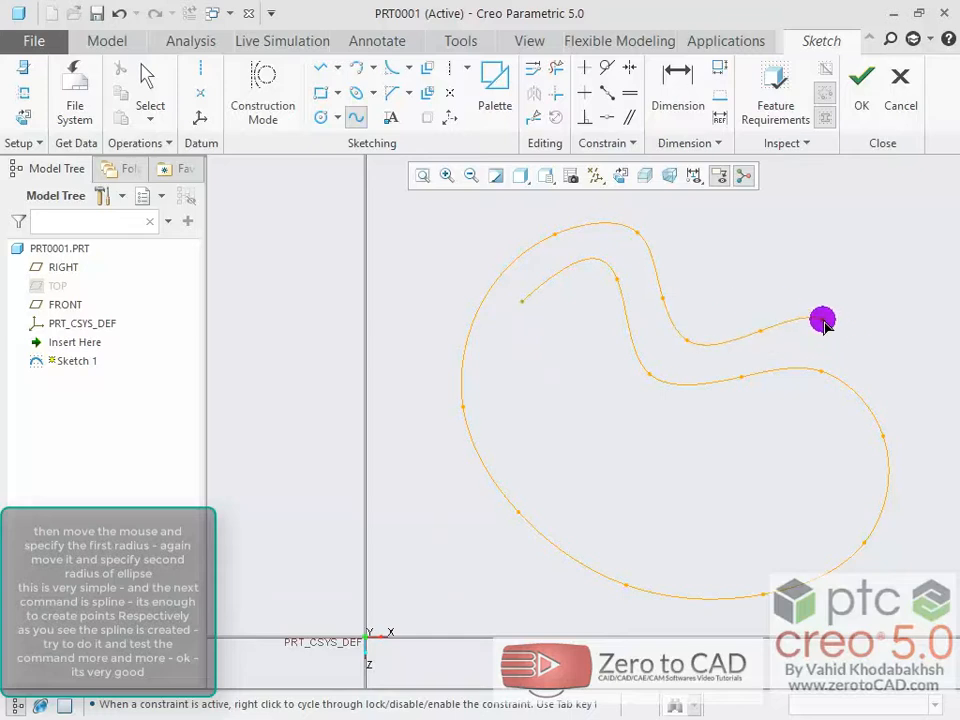
left_click(928, 470)
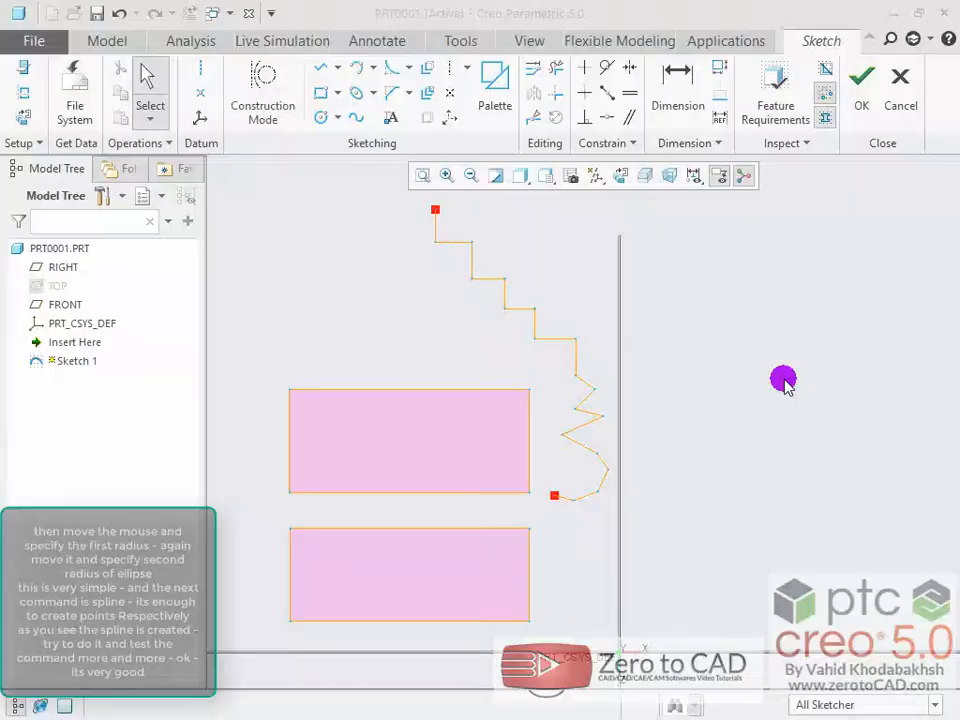
- Round the upper right corner of the upper rectangle with a Circular fillet of about 6.65 radius
scroll(762, 377, "down", 1)
scroll(742, 374, "up", 2)
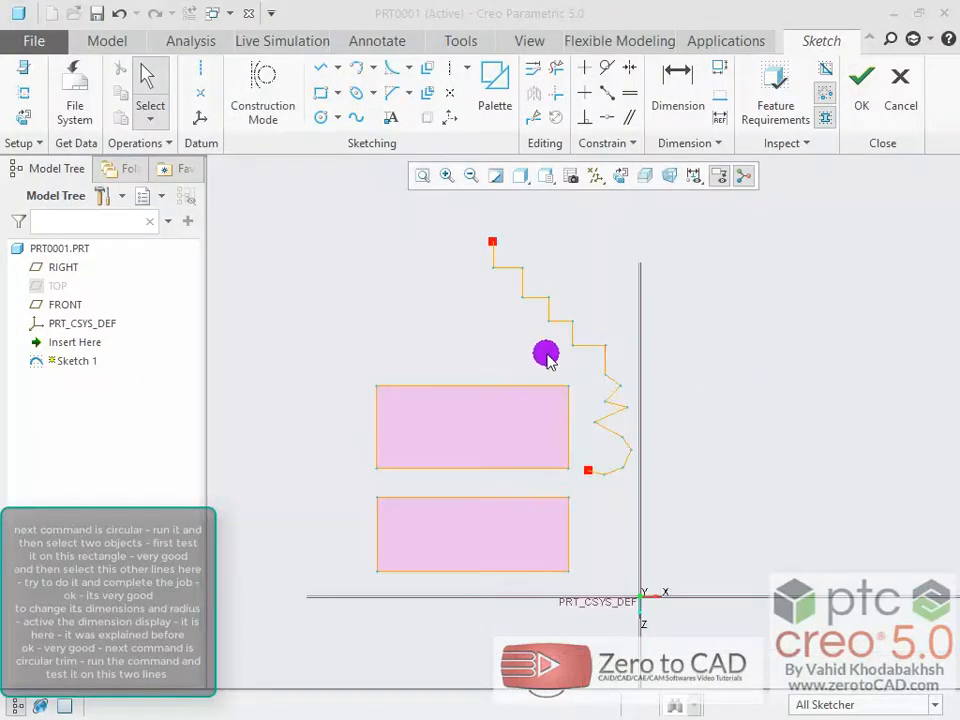
scroll(495, 343, "down", 2)
scroll(495, 343, "down", 1)
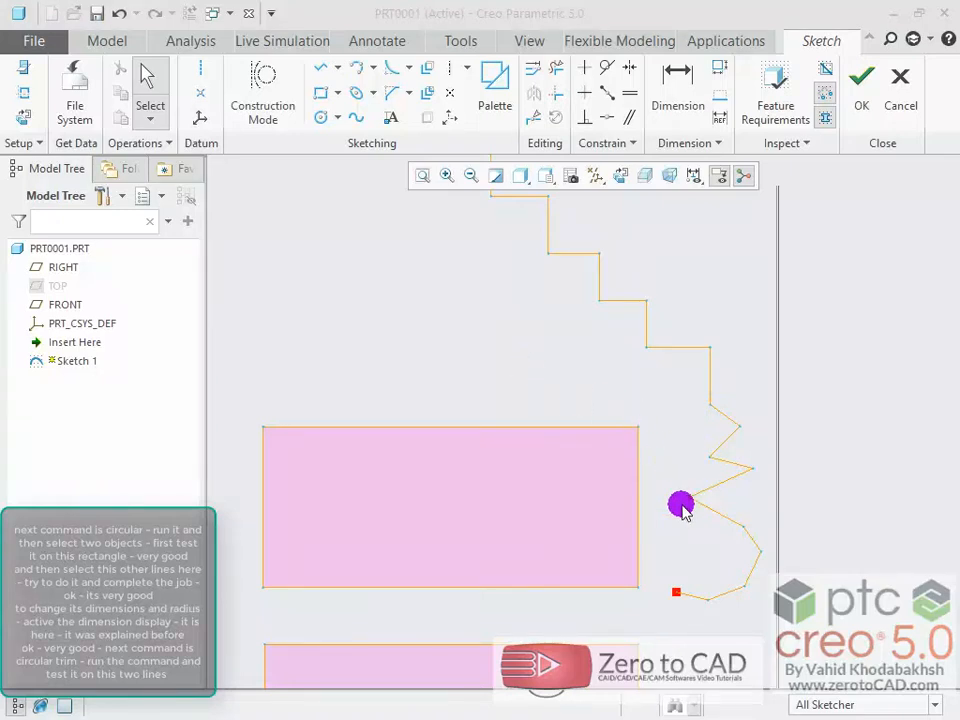
scroll(681, 506, "down", 2)
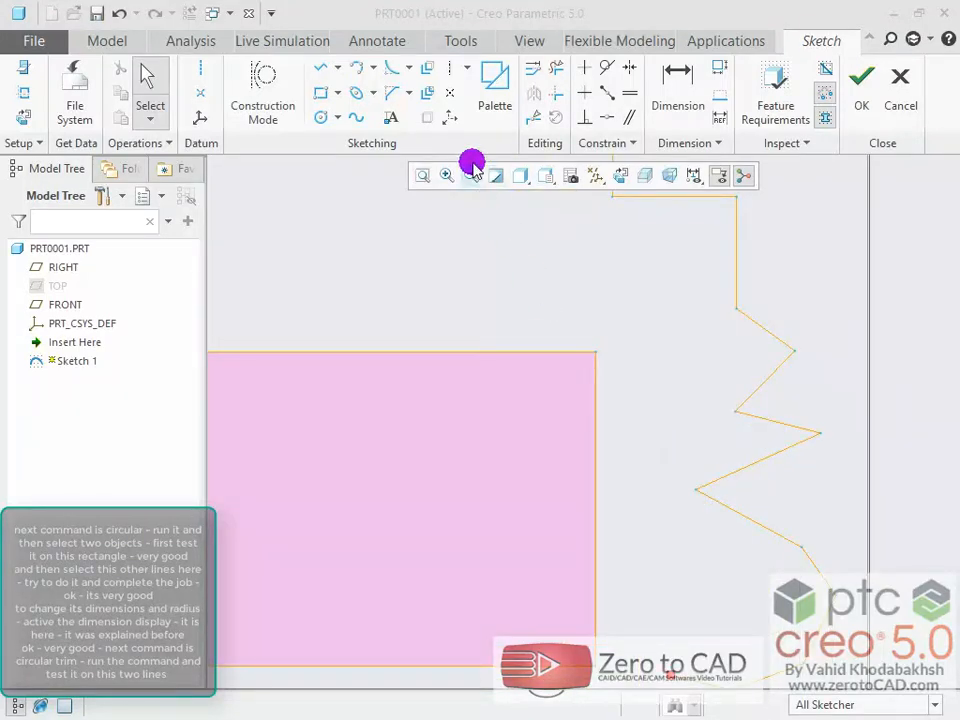
left_click(408, 70)
left_click(416, 88)
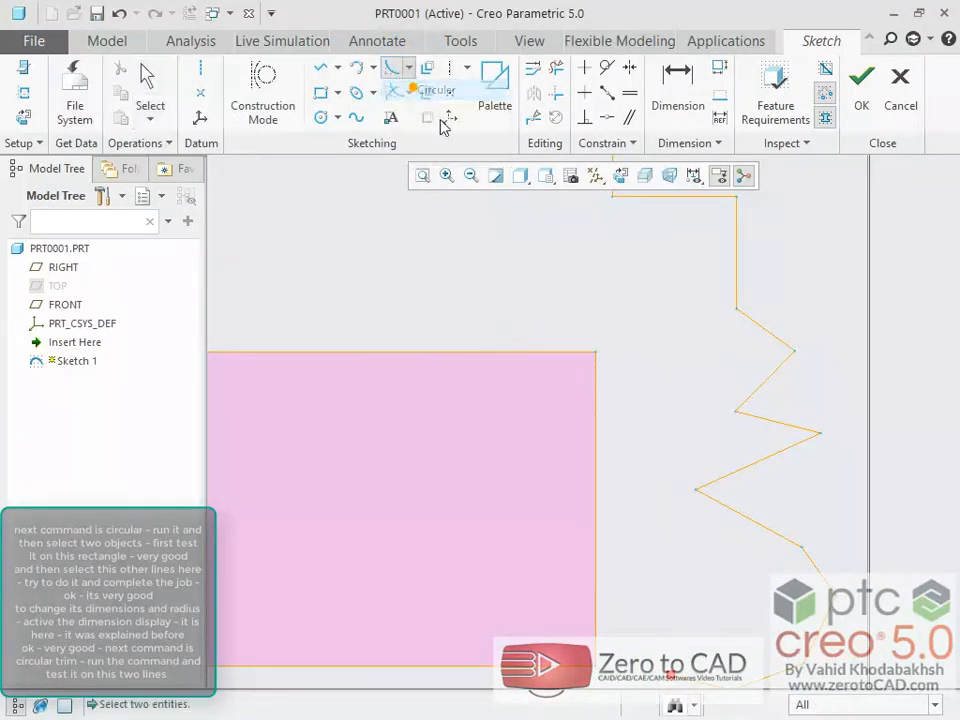
scroll(600, 383, "down", 2)
left_click(537, 336)
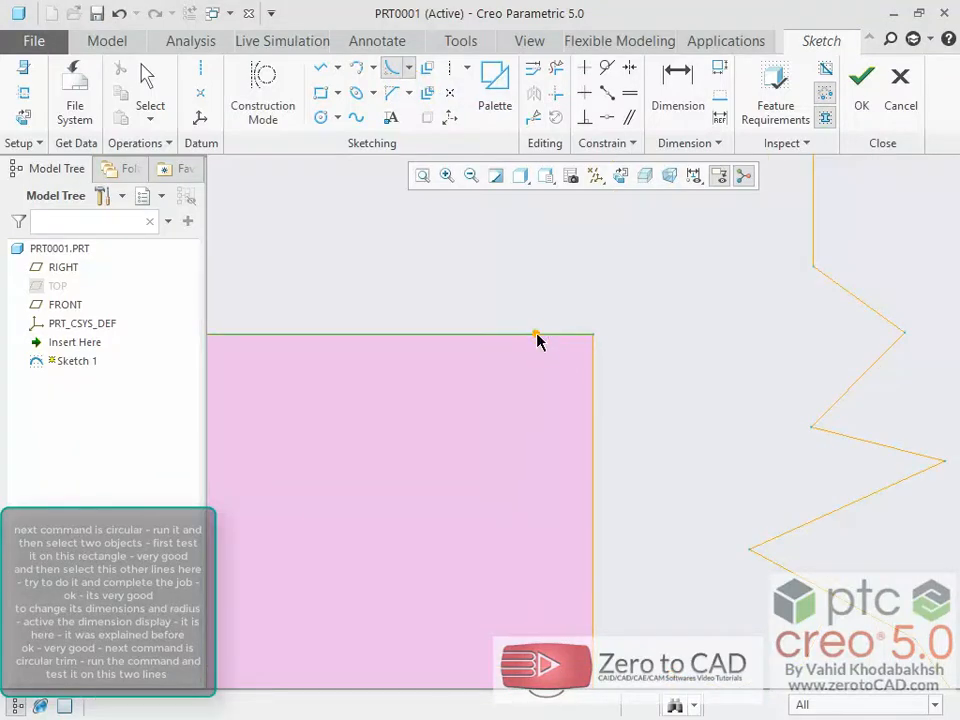
left_click(592, 388)
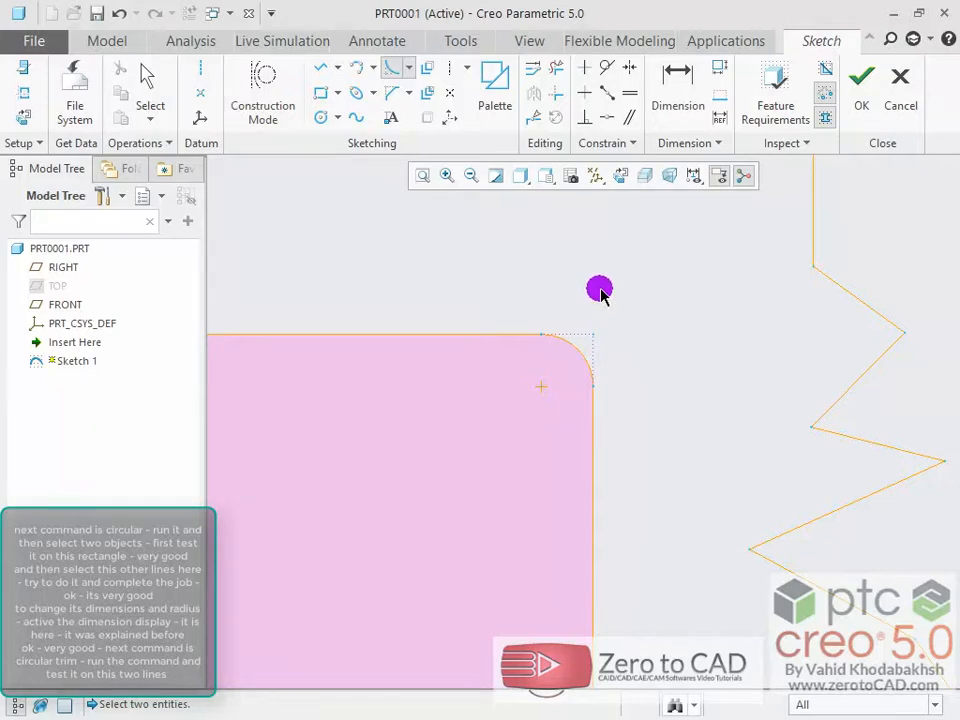
- Add Circular fillets at the lowest stair step's inner corner, about 5.2 radius, and the zigzag's first right-pointing tip, about 2.9 radius
scroll(620, 358, "up", 3)
scroll(656, 306, "down", 3)
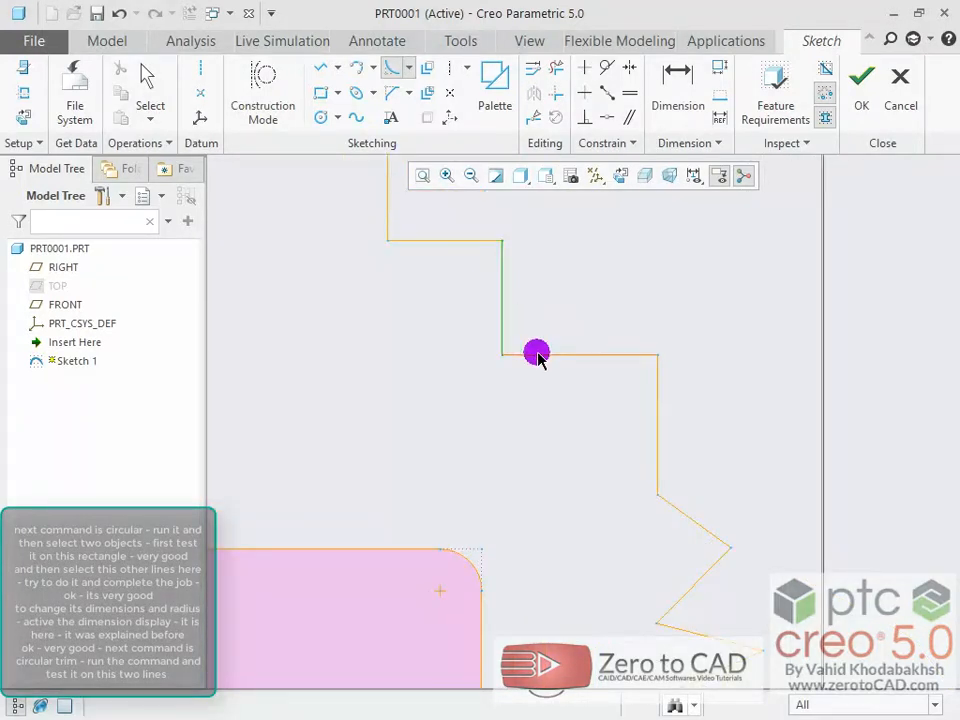
scroll(566, 351, "up", 4)
scroll(646, 470, "down", 5)
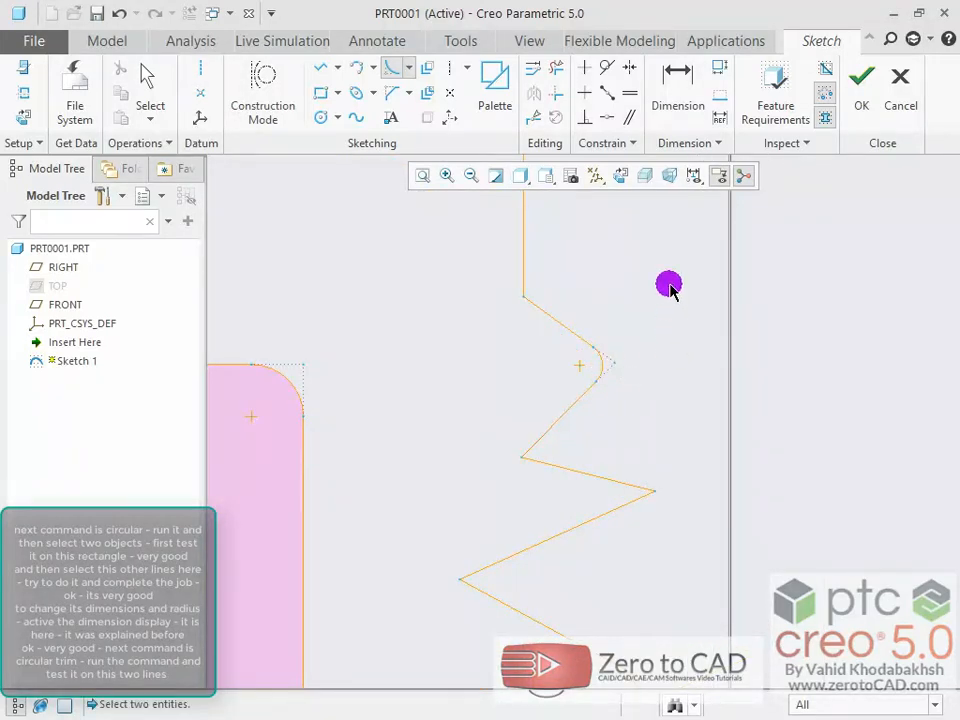
- Turn on the display of the sketch dimensions
left_click(695, 180)
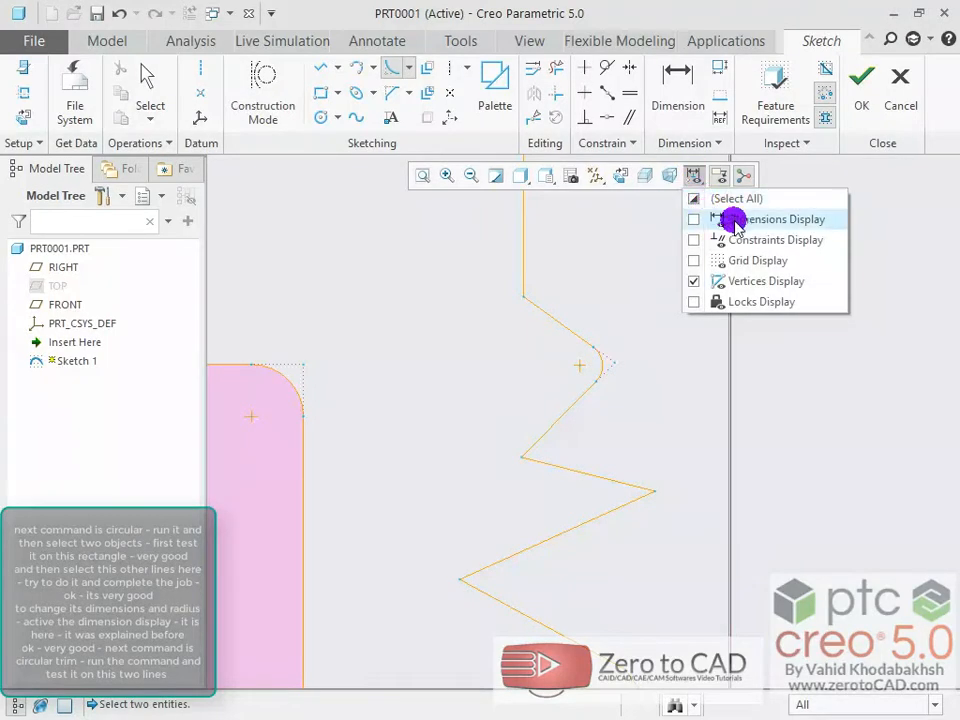
left_click(694, 220)
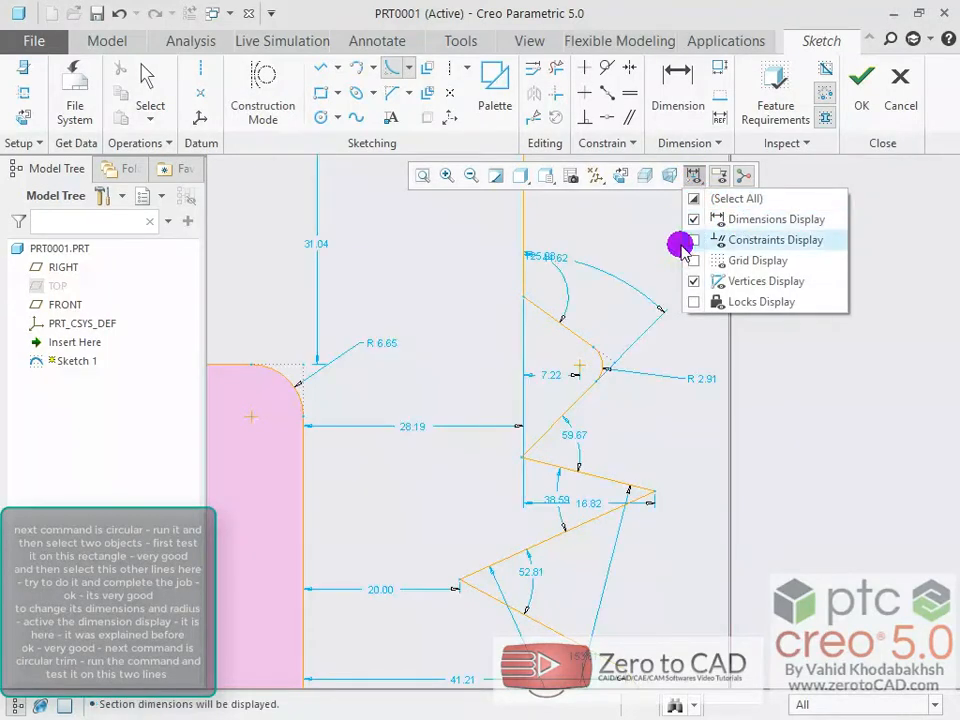
left_click(634, 411)
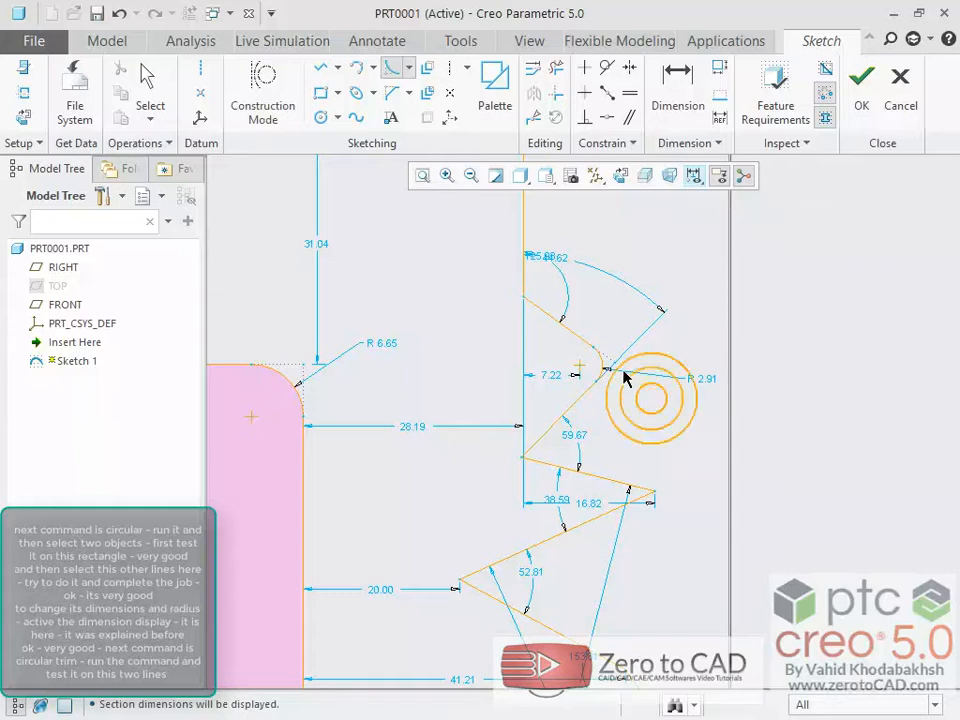
- Try to set the radius of the fillet on the zigzag's first right-pointing tip to 5
scroll(622, 373, "up", 4)
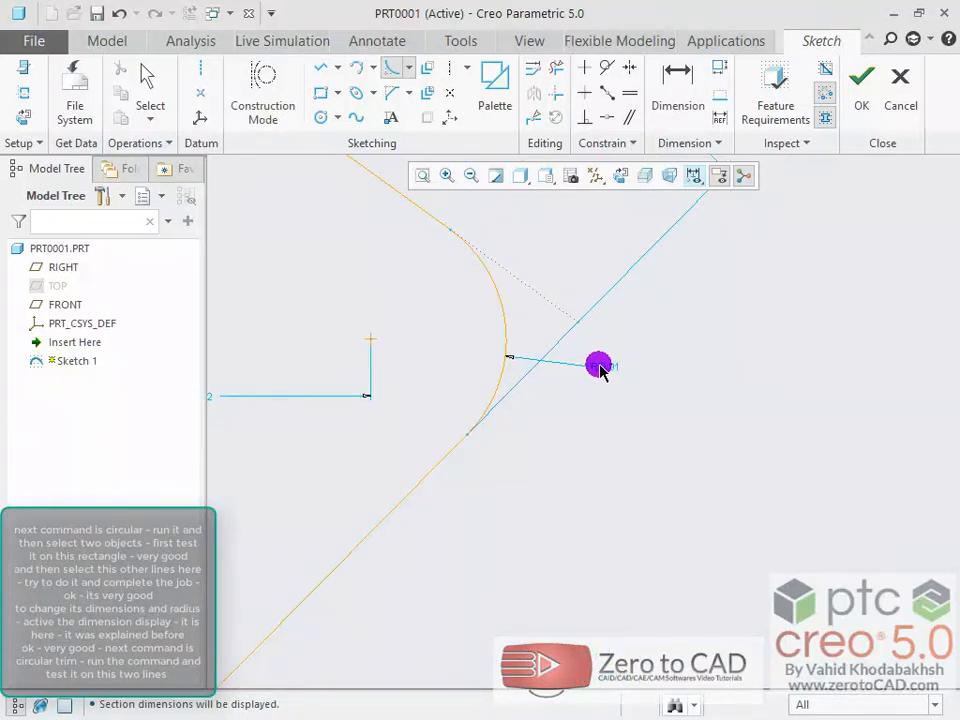
double_click(605, 370)
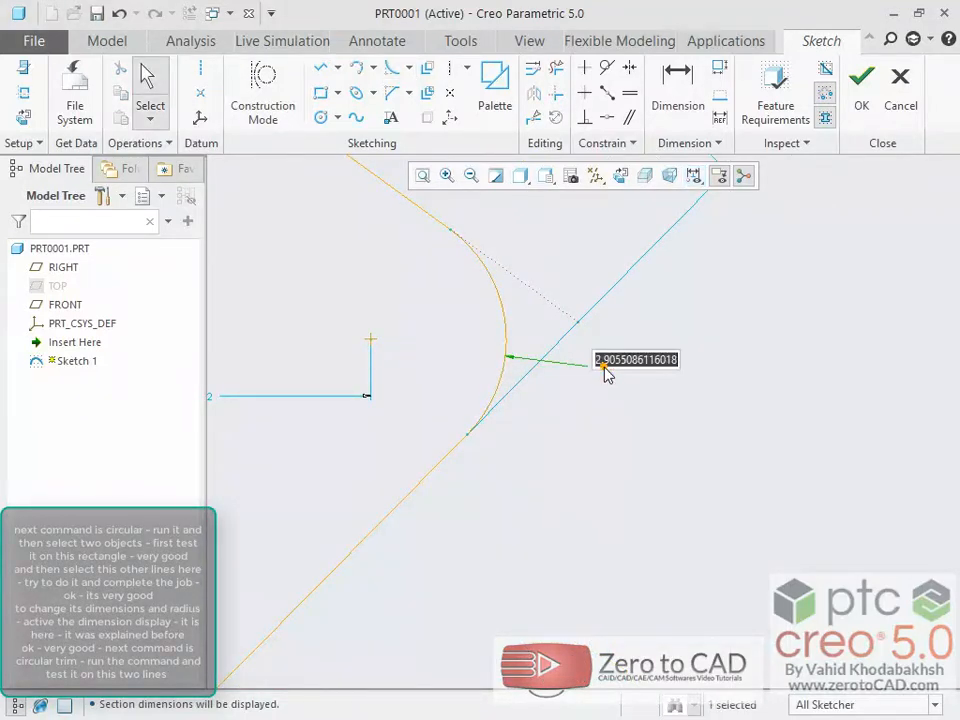
type("5")
key("Return")
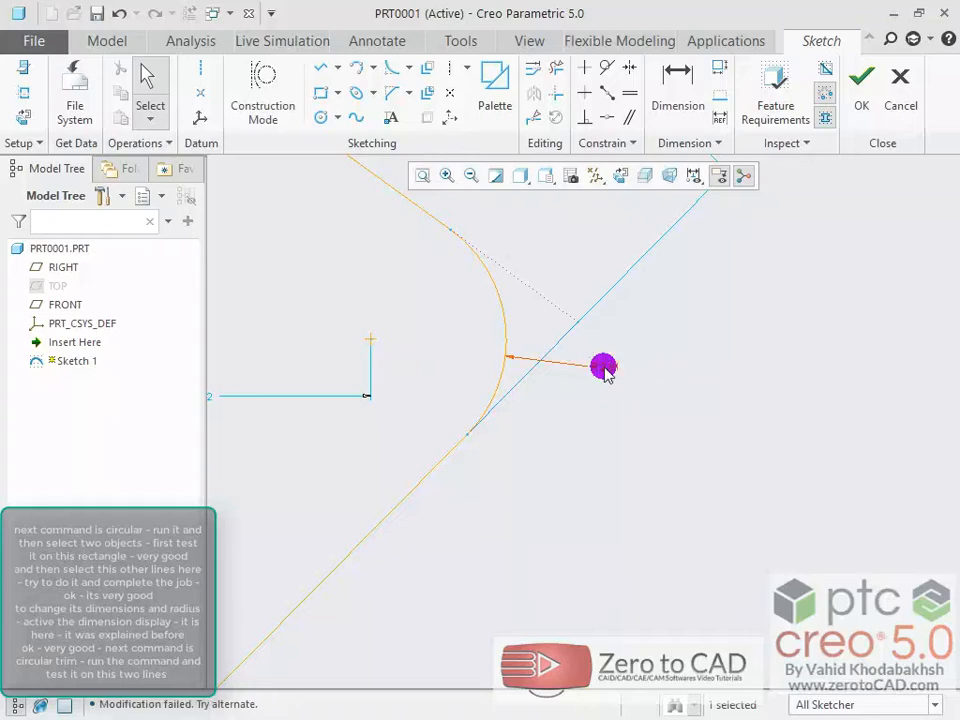
left_click(660, 407)
- Hide the sketch dimensions and round the inner corner one step above the filleted stair corner with a Circular Trim fillet
scroll(660, 407, "down", 4)
scroll(660, 408, "down", 6)
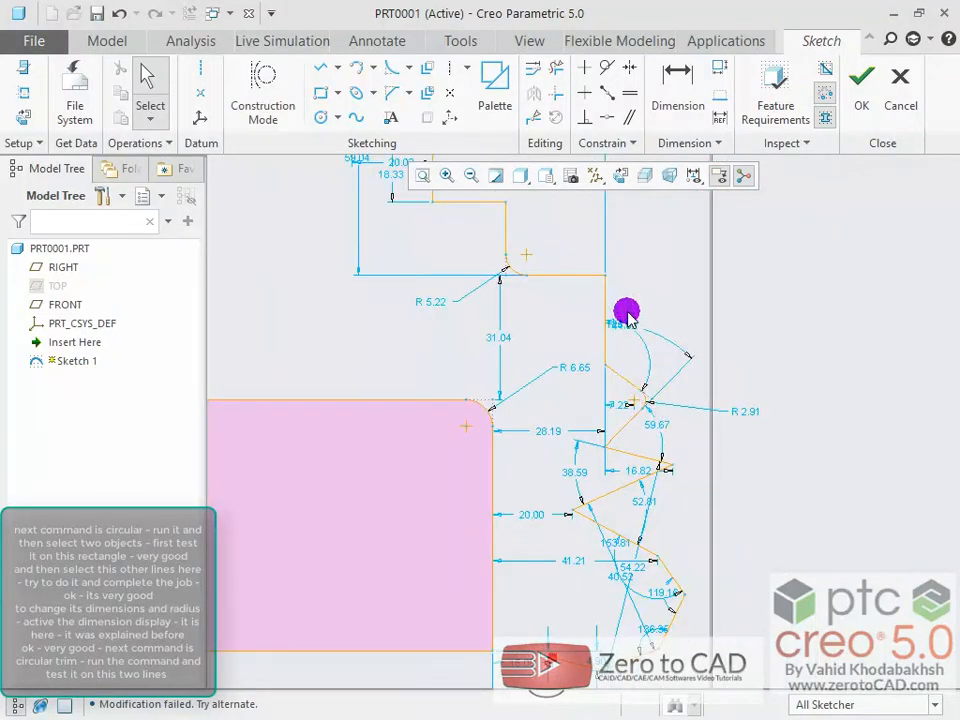
scroll(626, 315, "up", 1)
left_click(409, 67)
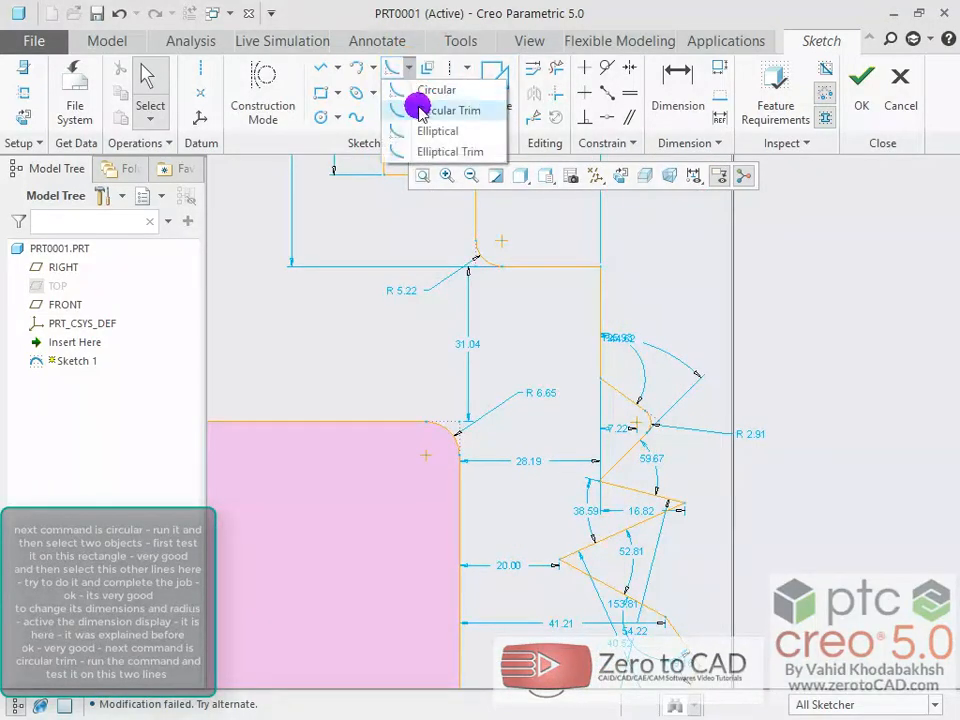
left_click(425, 107)
scroll(552, 336, "up", 1)
scroll(551, 345, "down", 1)
scroll(508, 229, "down", 2)
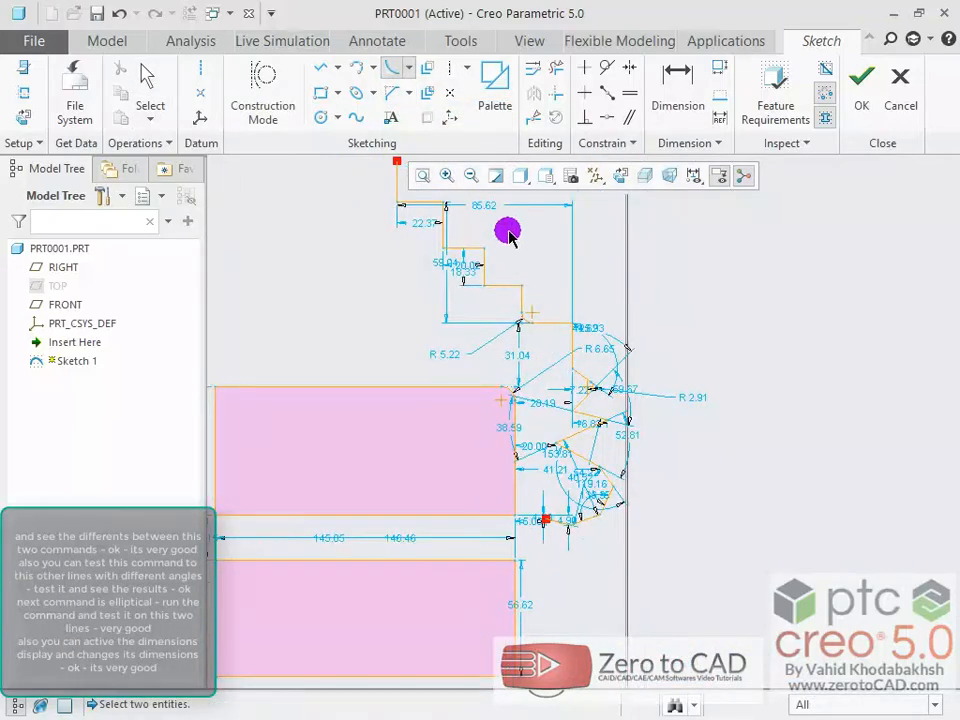
scroll(542, 321, "up", 3)
left_click(693, 176)
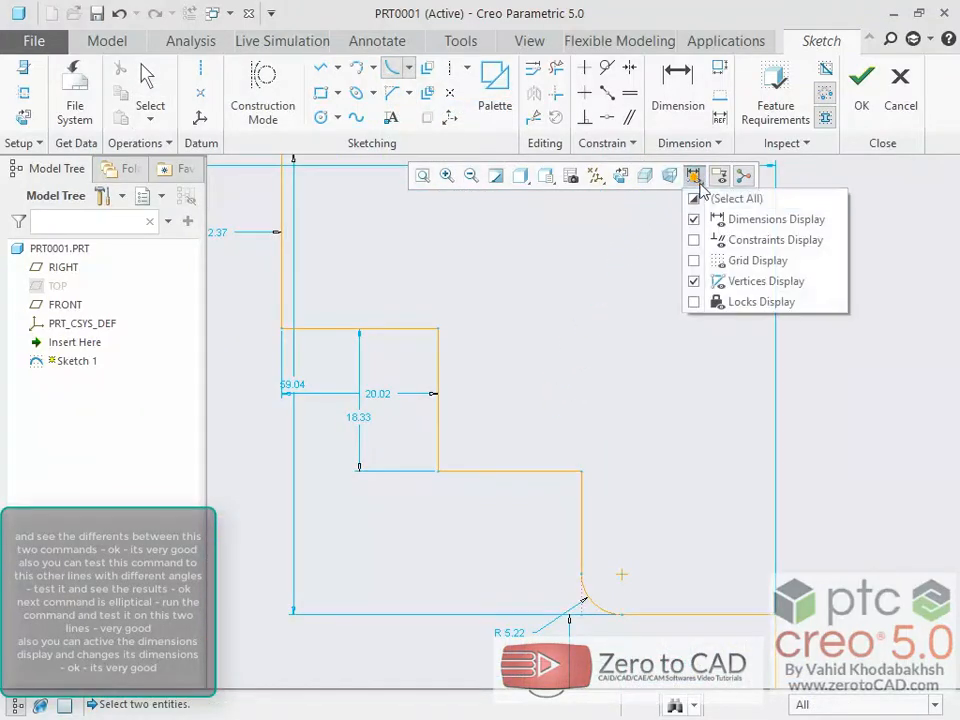
left_click(695, 218)
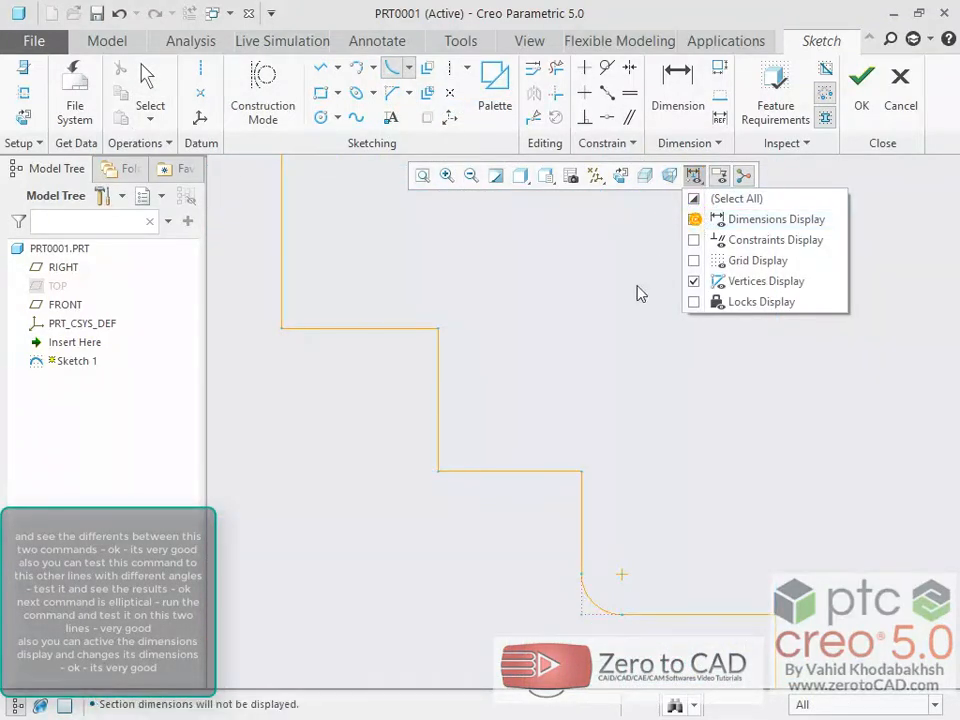
left_click(466, 474)
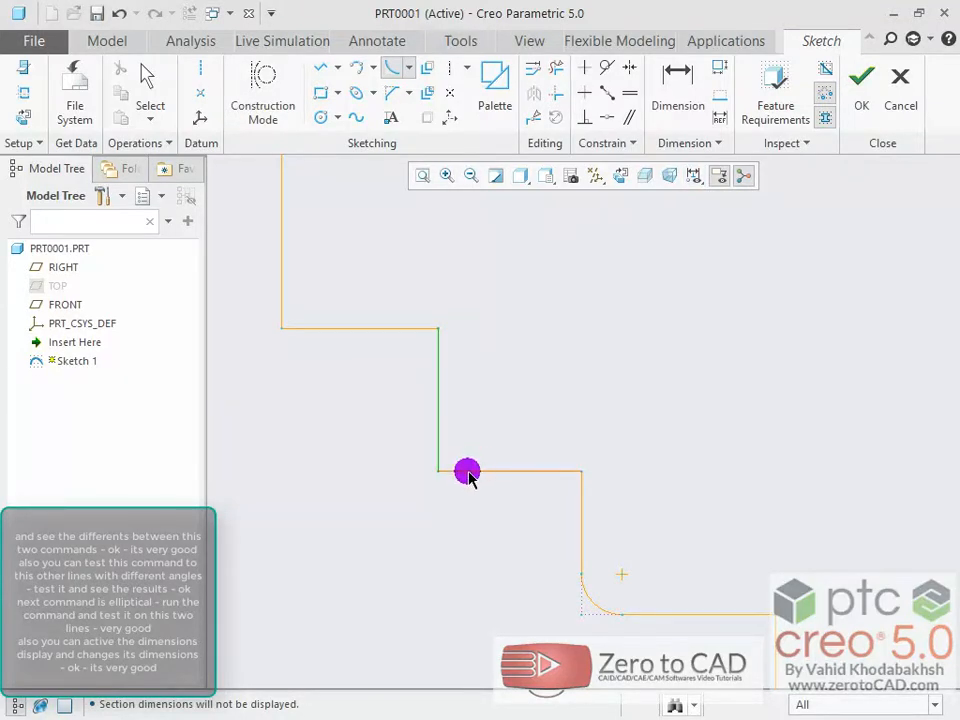
left_click(468, 472)
- Round the sharp left-pointing tip of the zigzag line with a Circular Trim fillet
scroll(547, 376, "up", 2)
scroll(547, 378, "down", 5)
scroll(466, 328, "up", 3)
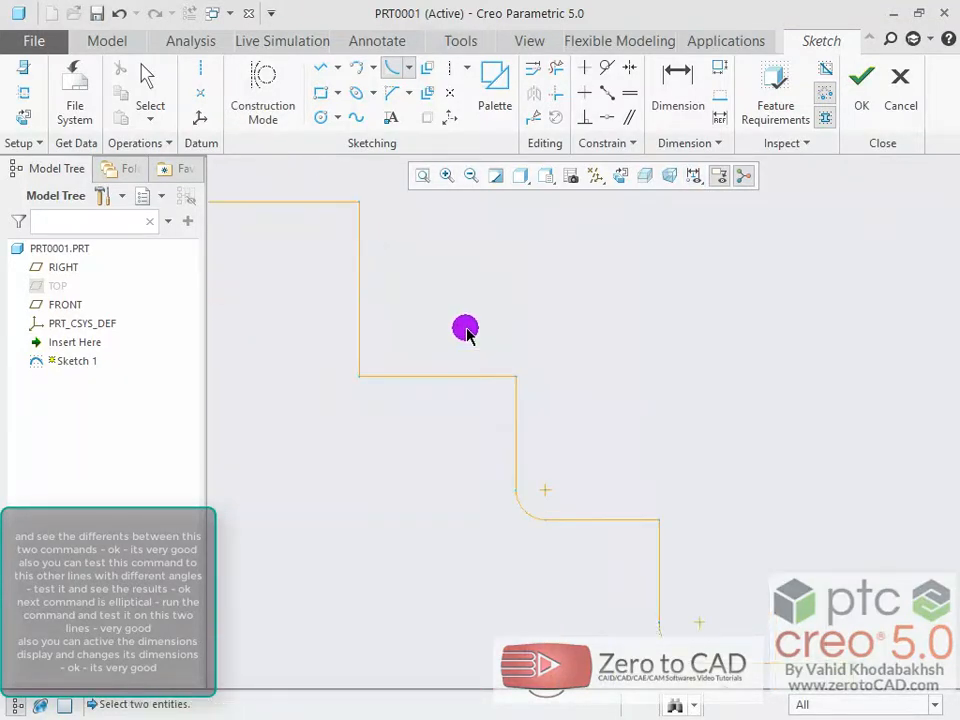
scroll(463, 326, "down", 4)
scroll(474, 321, "up", 3)
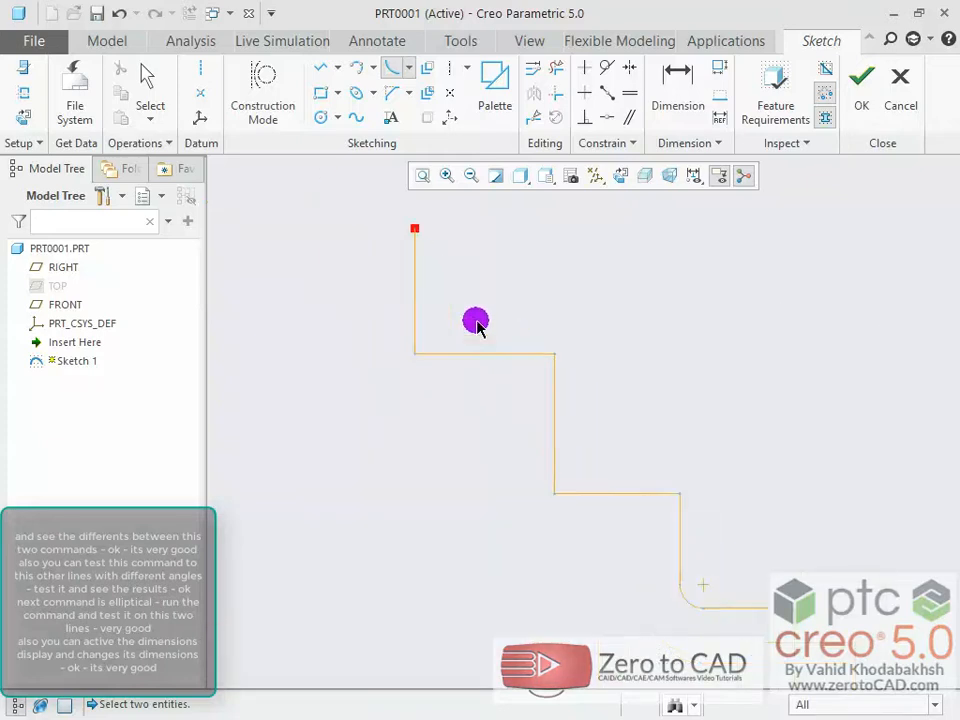
scroll(540, 400, "down", 4)
scroll(640, 530, "up", 6)
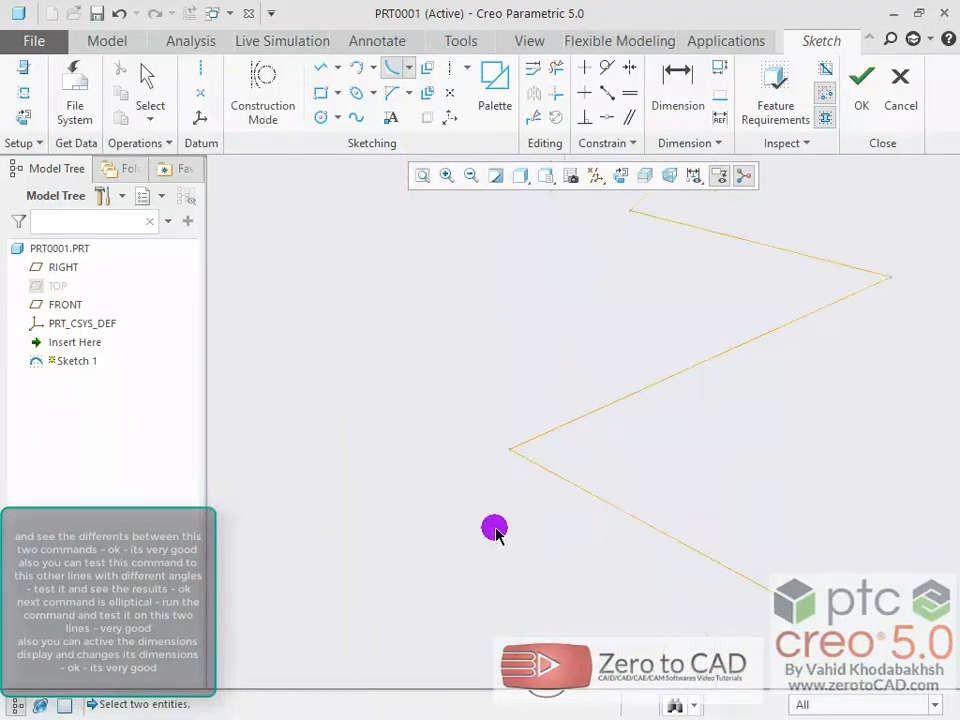
left_click(546, 479)
left_click(562, 440)
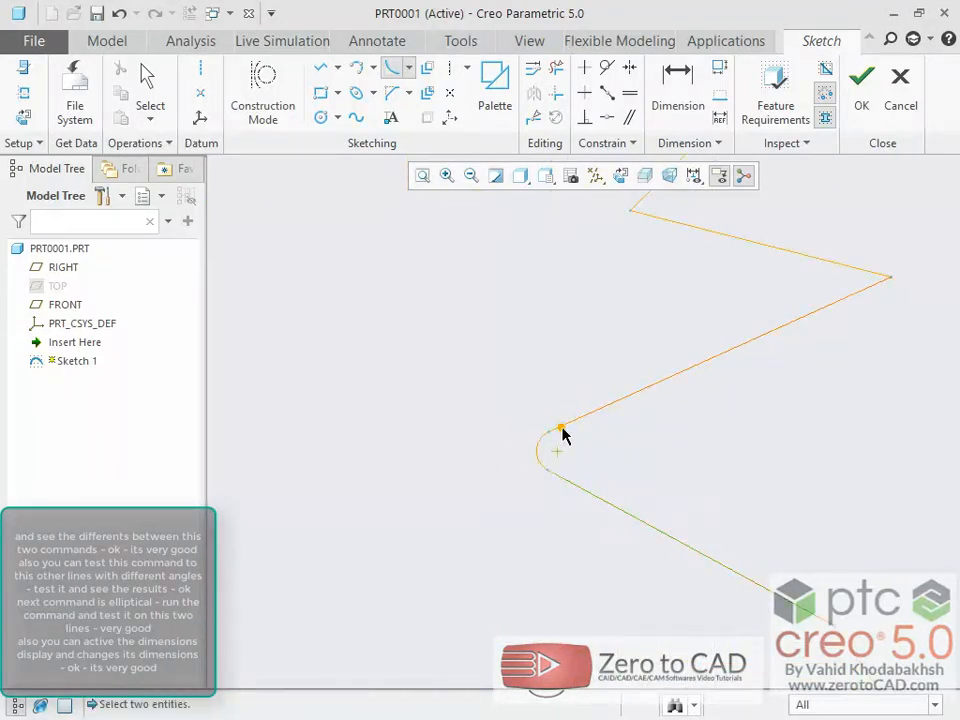
- Round the blunt rightmost corner near the lower end of the zigzag line with a Circular Trim fillet
scroll(589, 455, "up", 2)
scroll(589, 456, "down", 5)
scroll(709, 574, "up", 5)
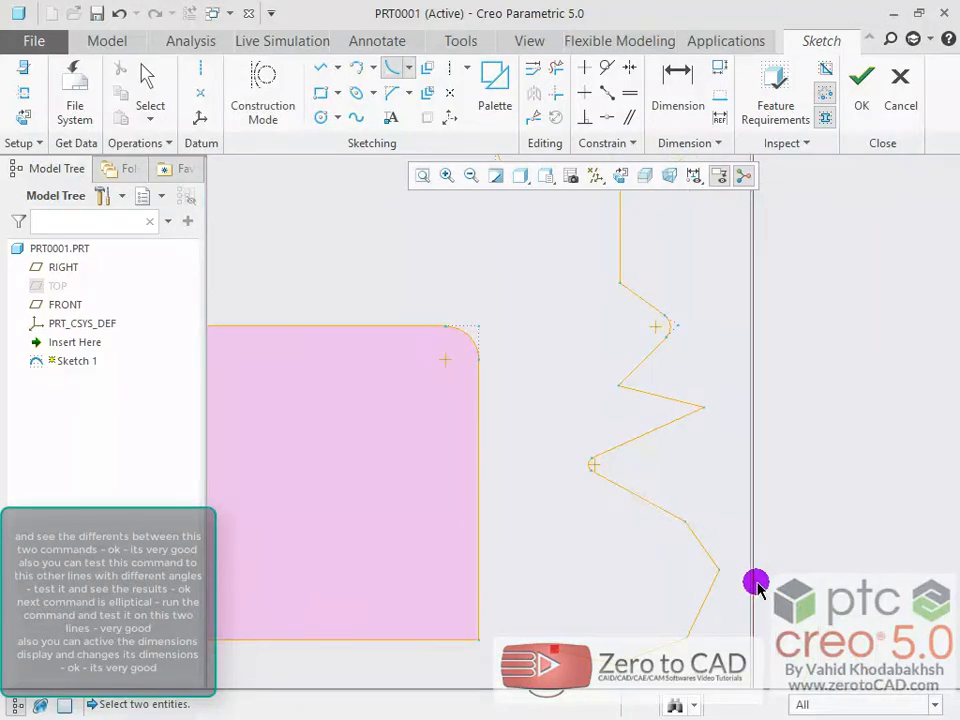
left_click(620, 556)
left_click(617, 499)
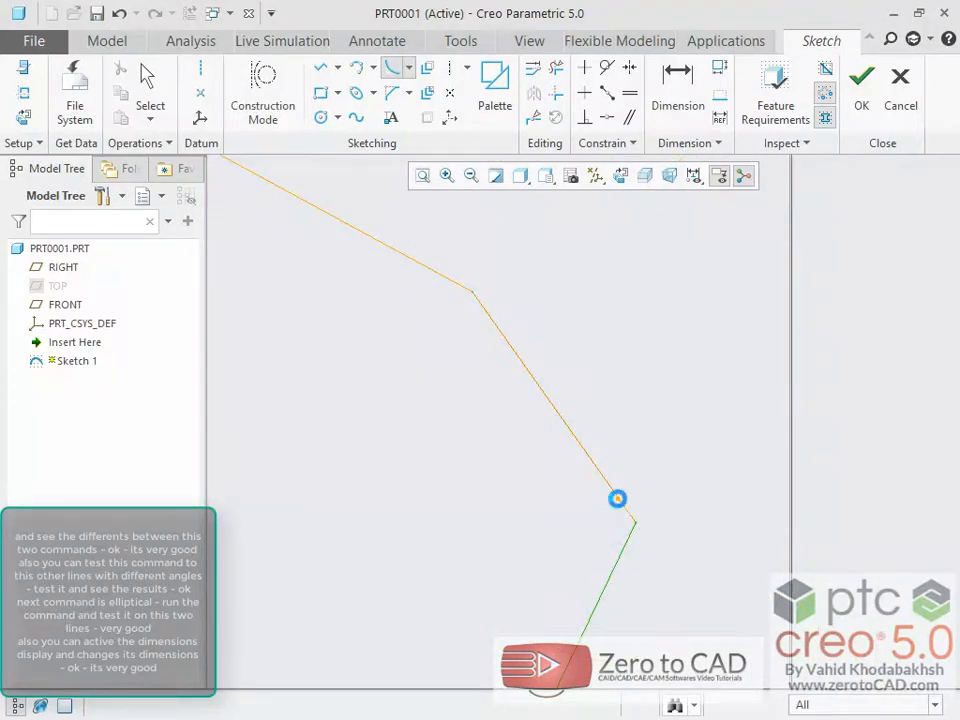
- Round the lower right corner of the upper rectangle with an Elliptical fillet slightly wider than it is high
left_click(408, 67)
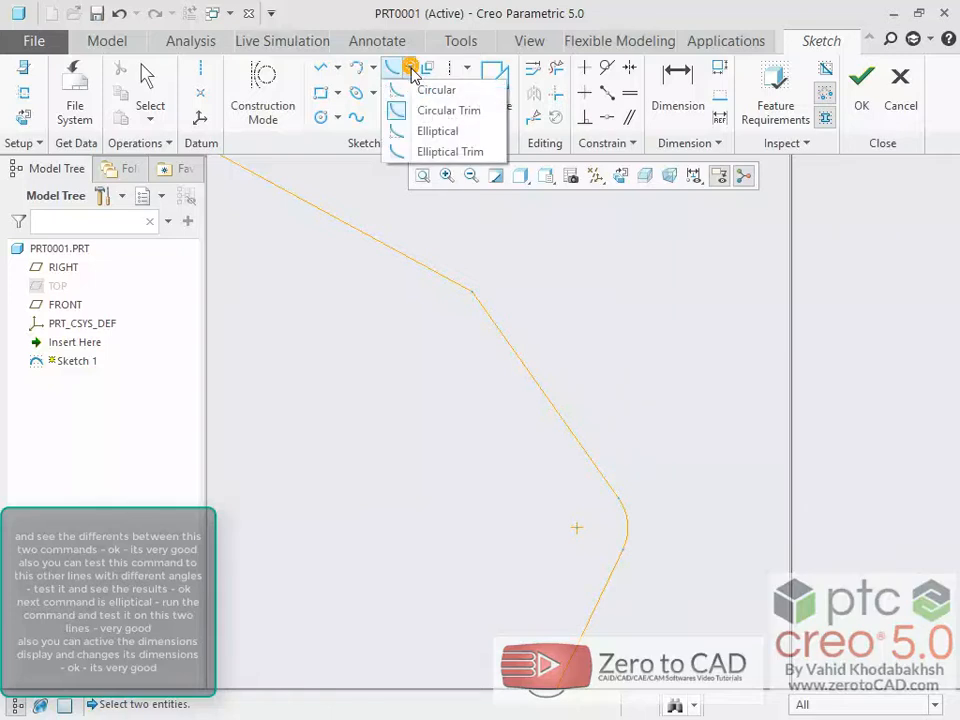
left_click(426, 131)
scroll(561, 373, "down", 4)
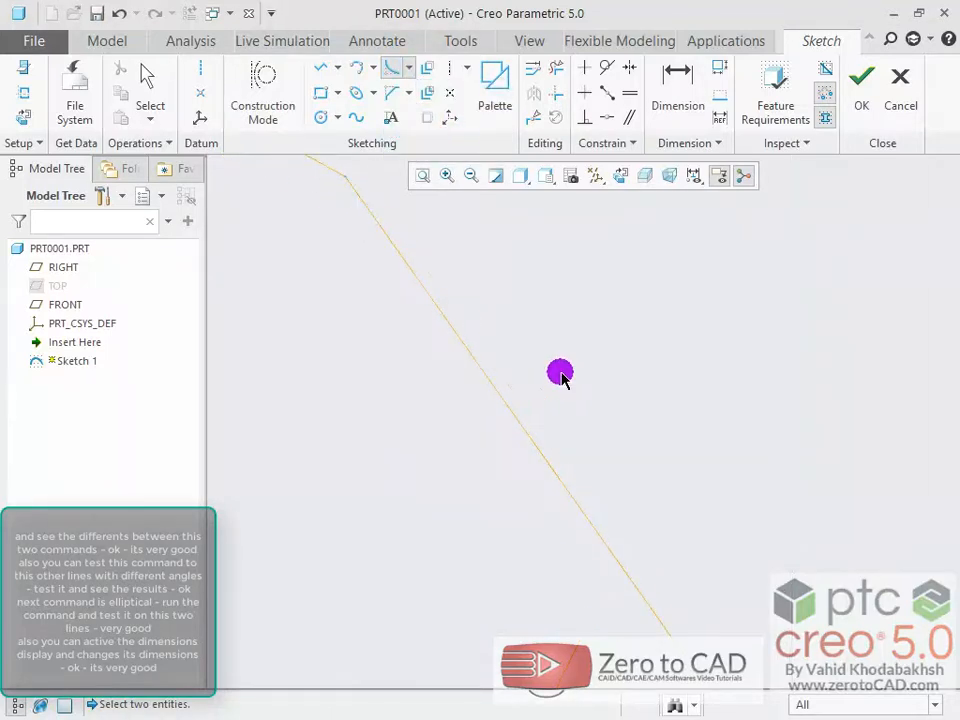
scroll(556, 380, "up", 10)
scroll(345, 479, "down", 3)
scroll(345, 477, "down", 3)
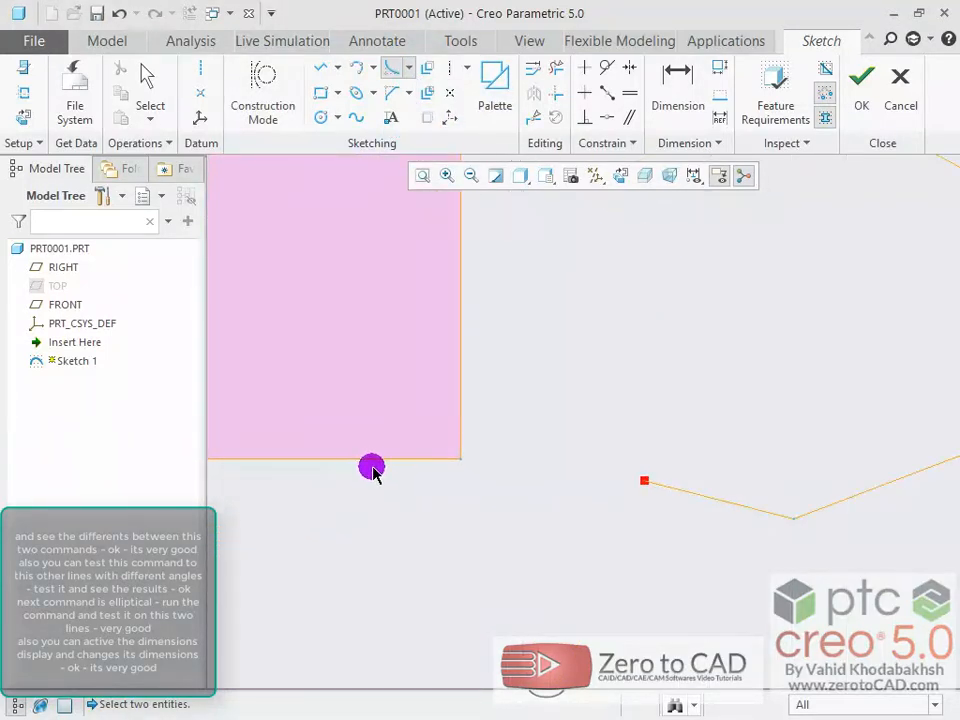
left_click(460, 390)
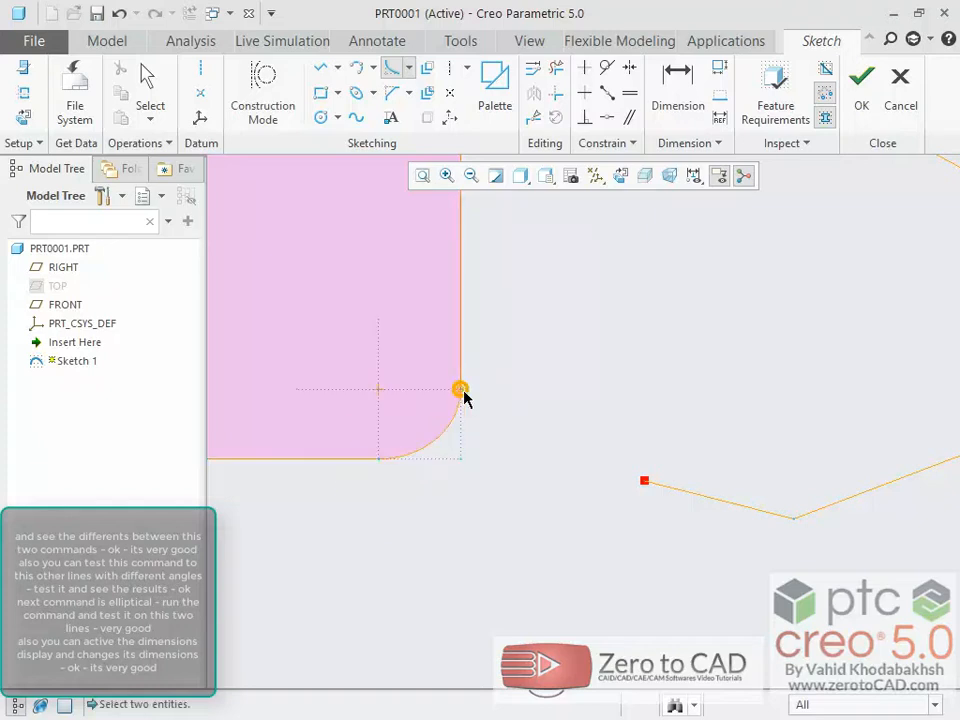
- Add an Elliptical fillet at the inner corner of the topmost stair step, just below the line's open upper end
scroll(511, 523, "up", 6)
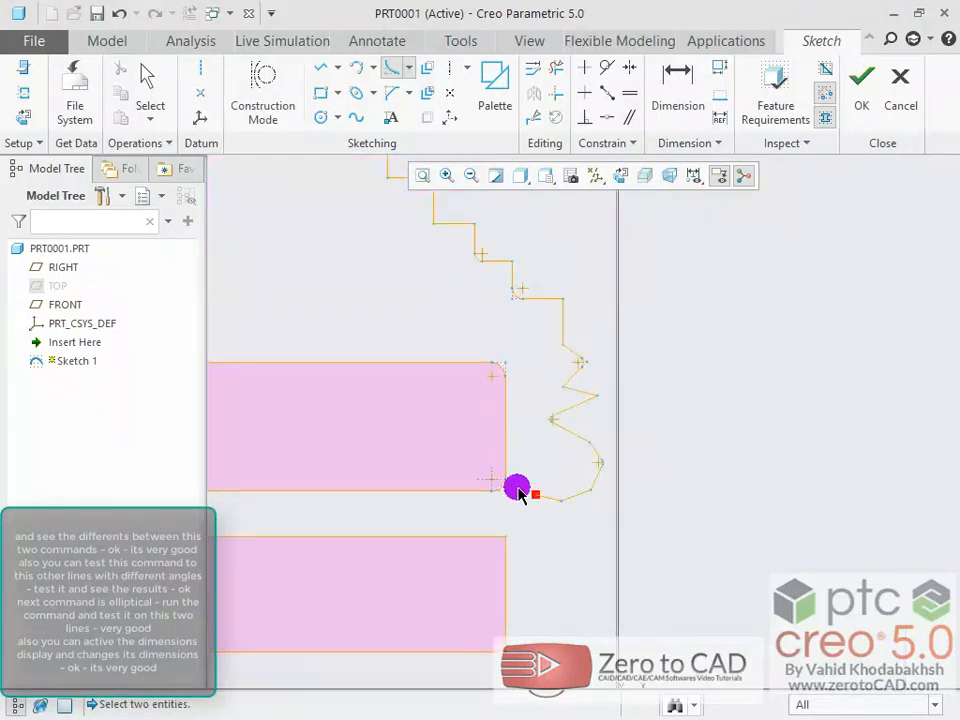
scroll(520, 370, "up", 2)
scroll(425, 217, "down", 8)
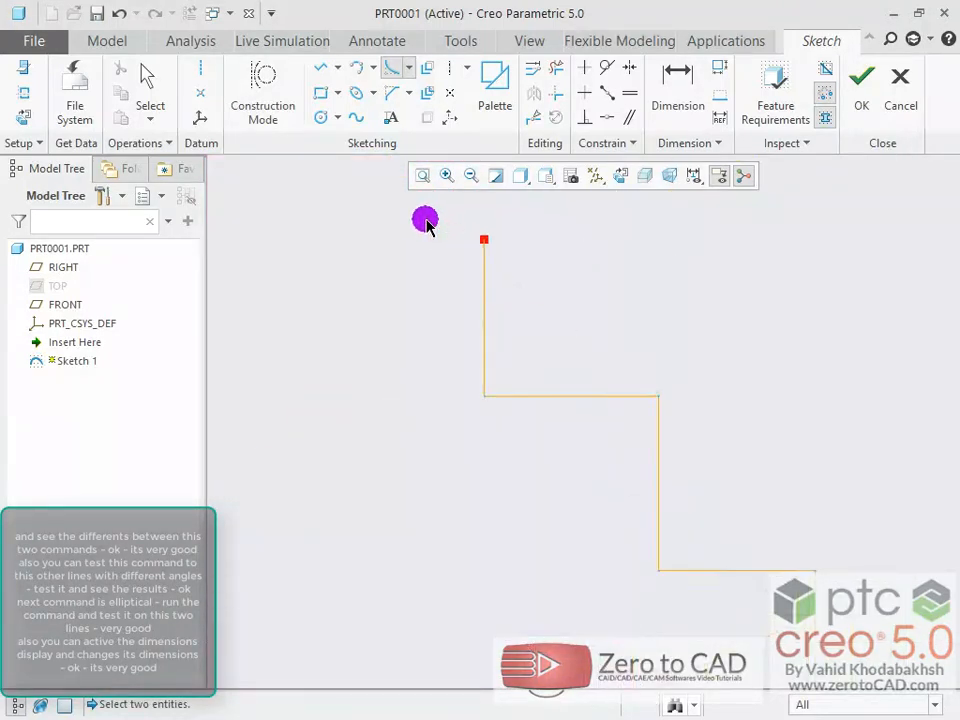
left_click(494, 398)
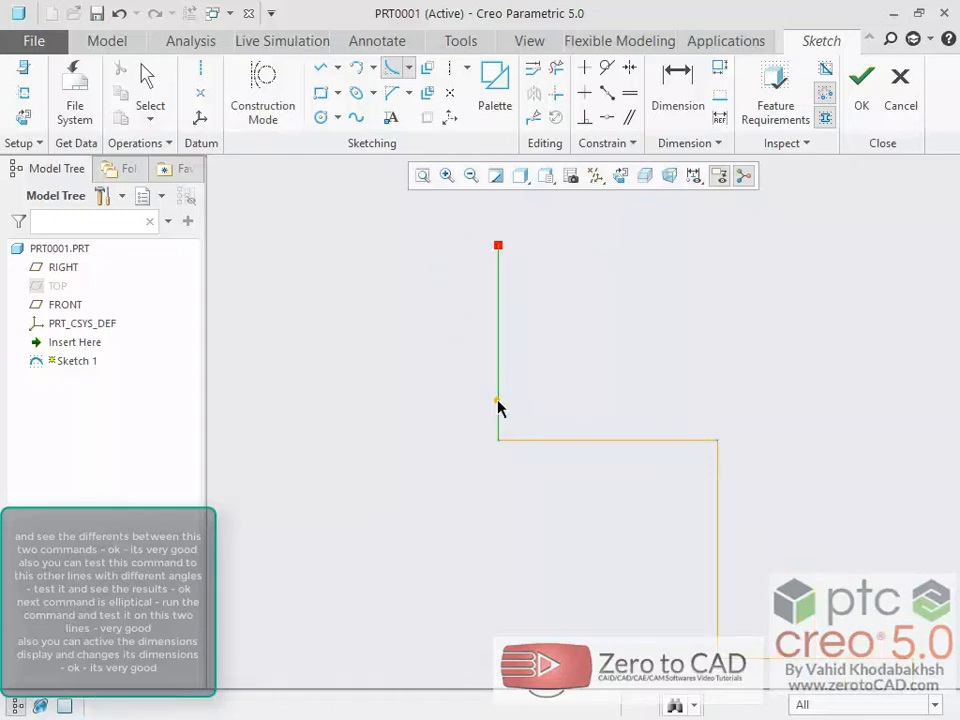
left_click(529, 439)
scroll(565, 348, "up", 8)
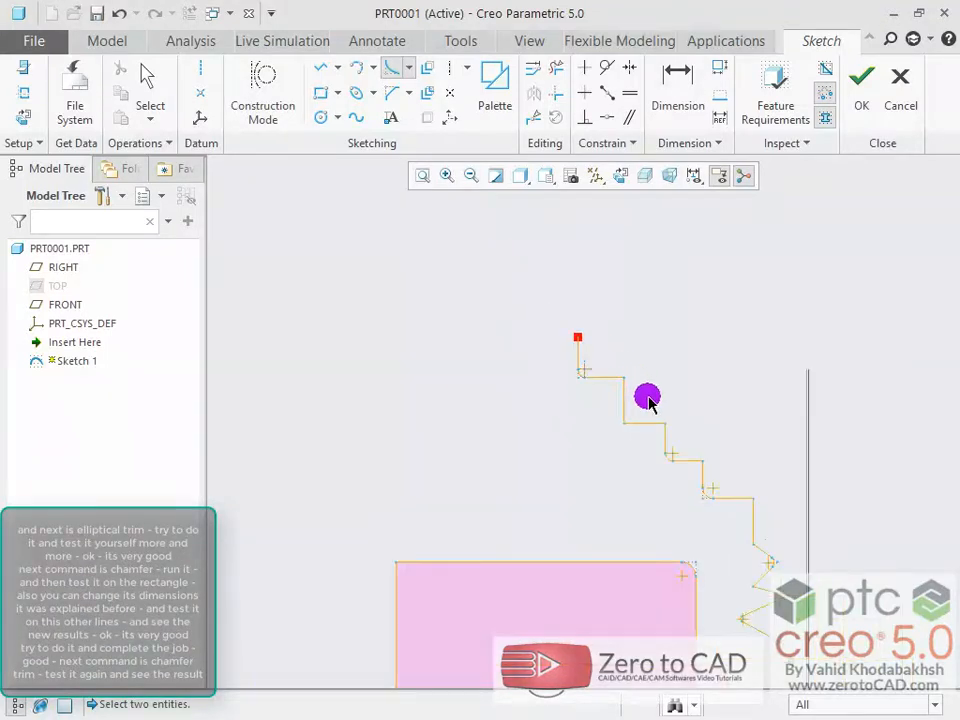
scroll(795, 590, "down", 3)
scroll(804, 629, "down", 4)
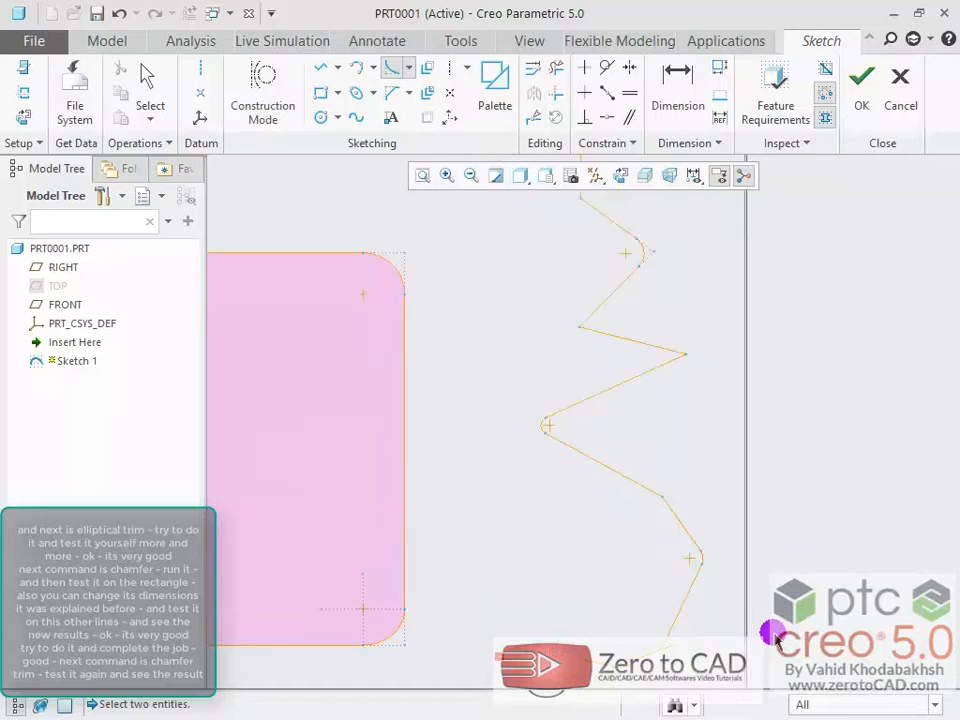
- Round the sharp right-pointing tip in the middle of the zigzag line with an Elliptical Trim fillet
left_click(408, 67)
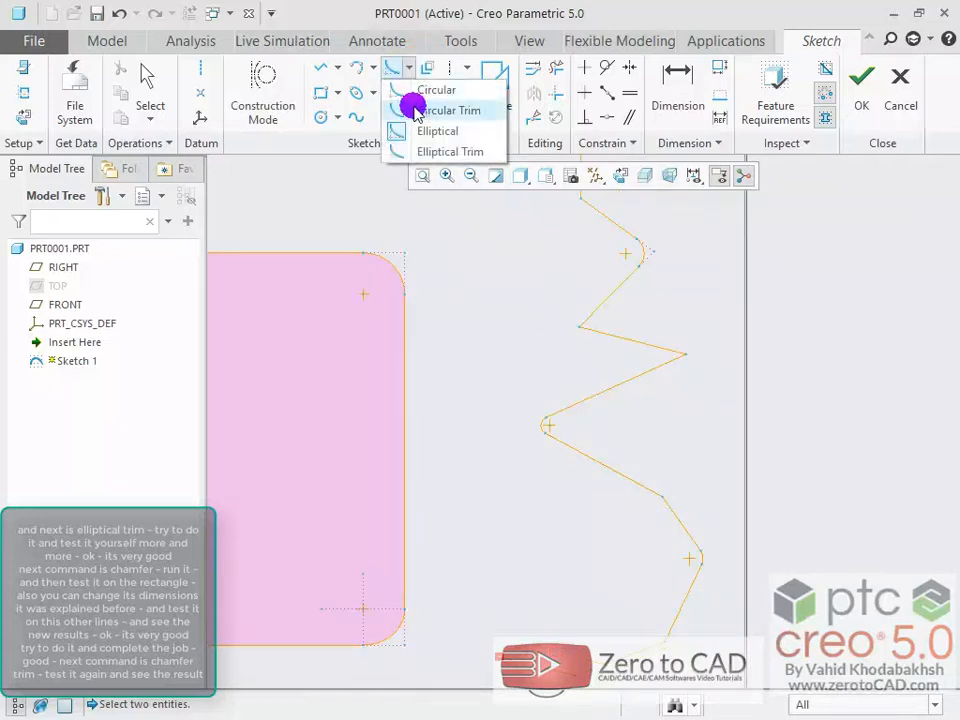
left_click(427, 151)
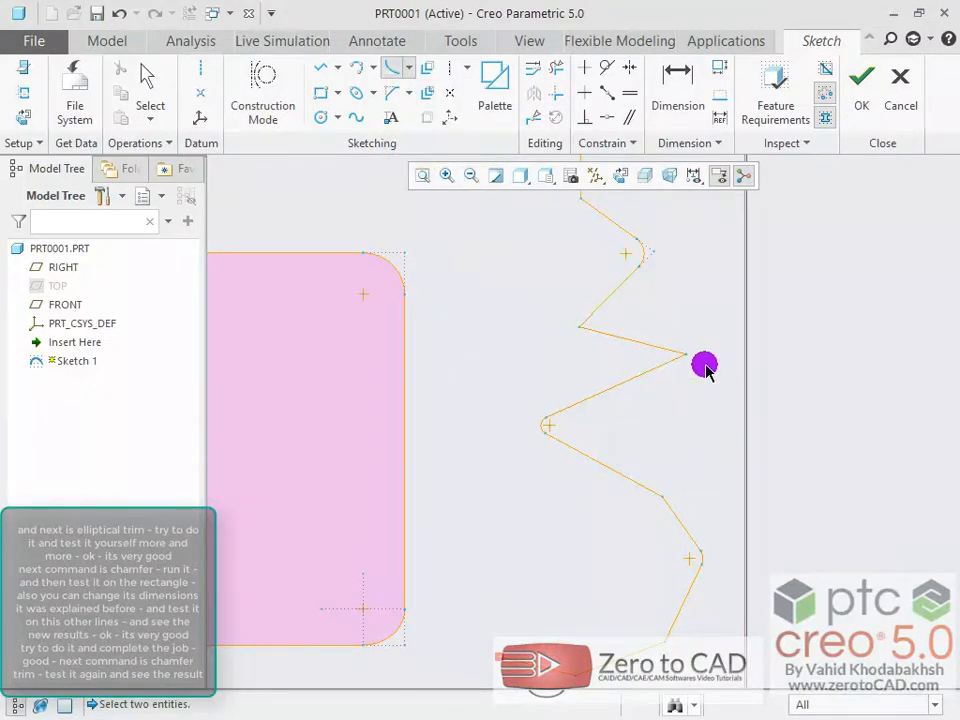
scroll(696, 336, "up", 2)
scroll(695, 343, "down", 5)
left_click(626, 353)
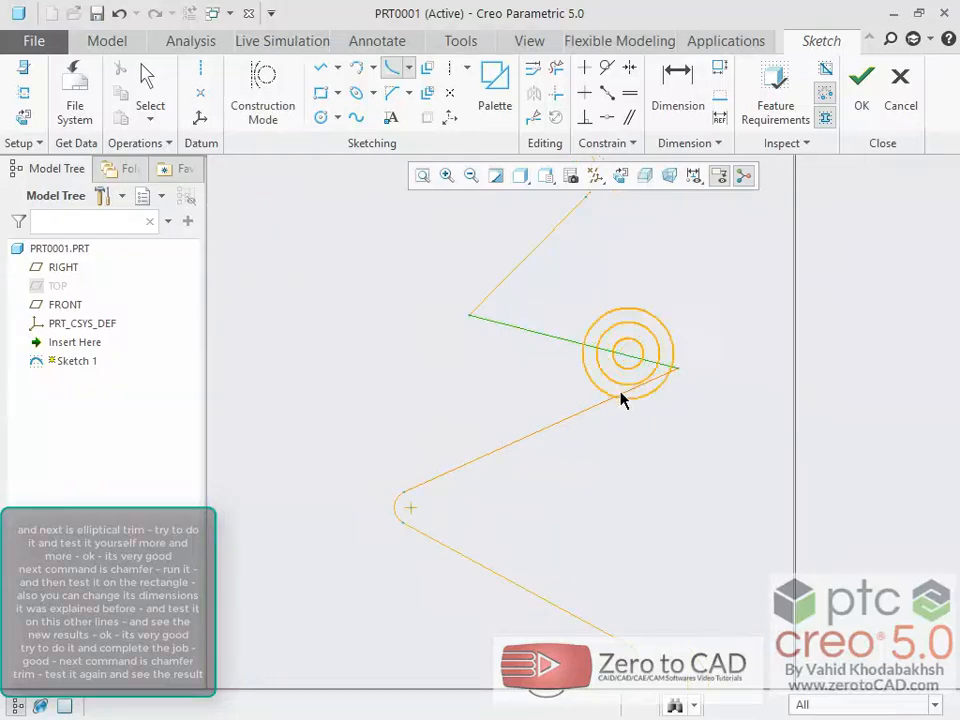
left_click(620, 396)
scroll(649, 381, "down", 1)
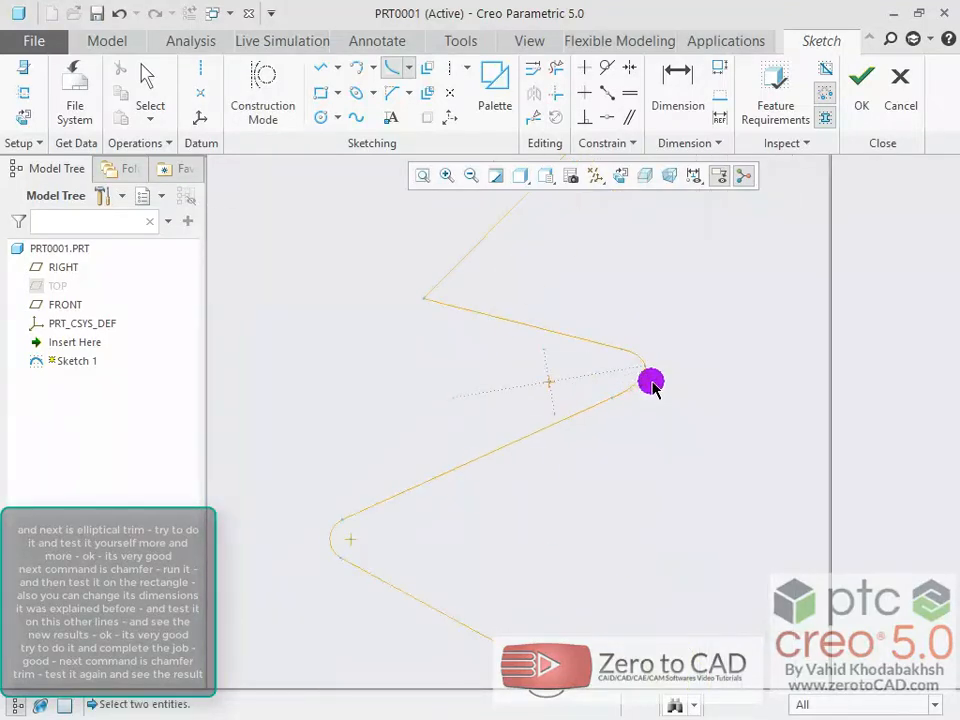
scroll(636, 381, "down", 3)
scroll(637, 338, "up", 1)
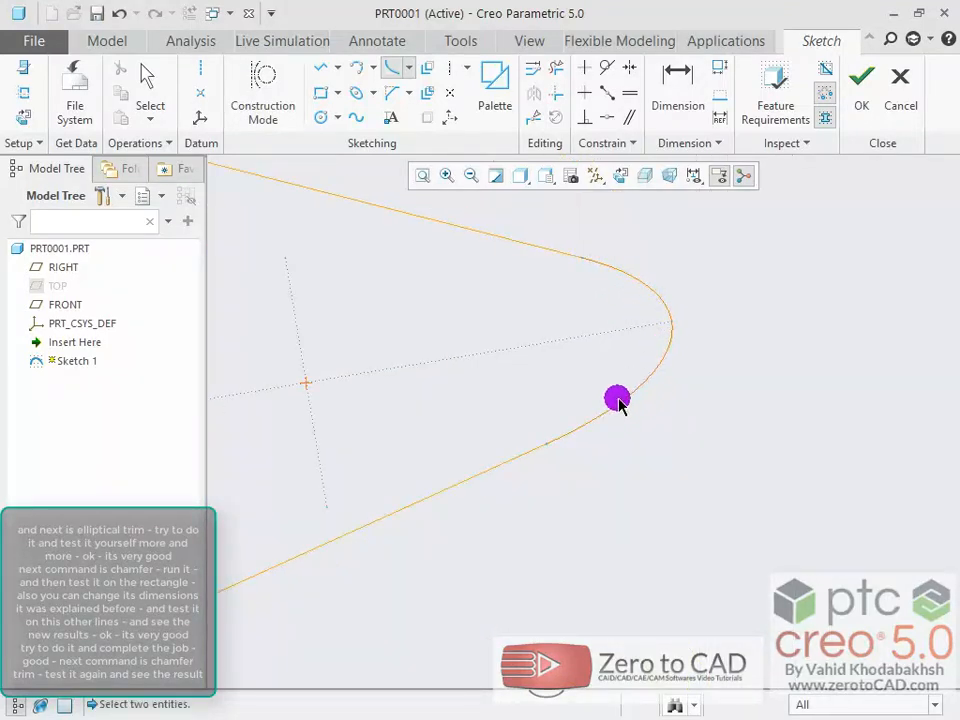
- Round the lowest corner of the zigzag line, next to its open lower end, with an Elliptical Trim fillet
scroll(636, 356, "up", 5)
scroll(648, 540, "up", 2)
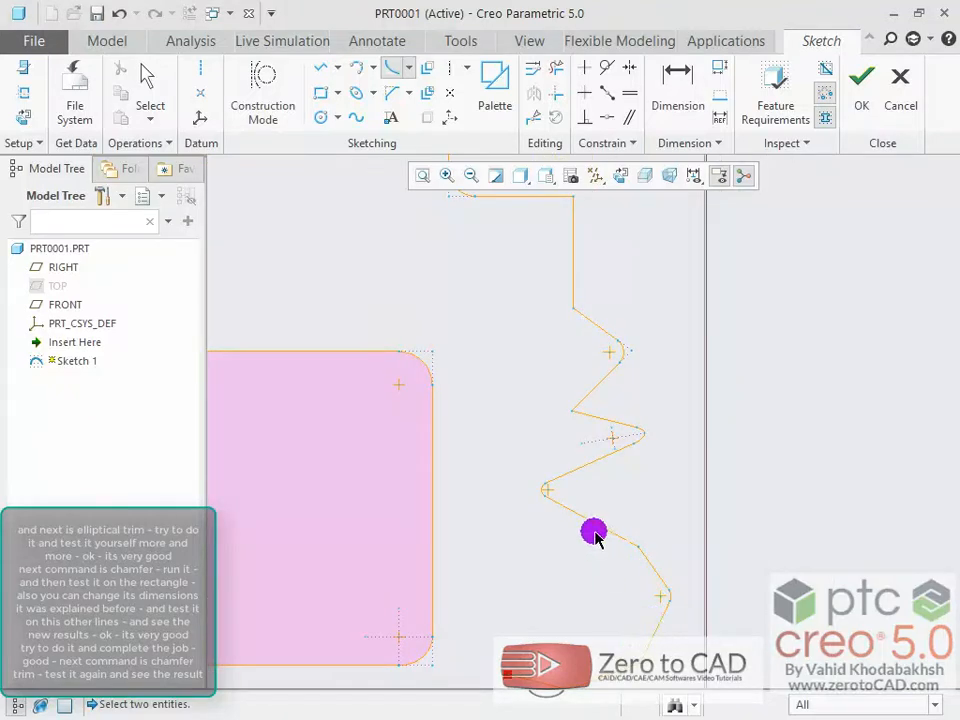
scroll(560, 580, "down", 5)
left_click(583, 508)
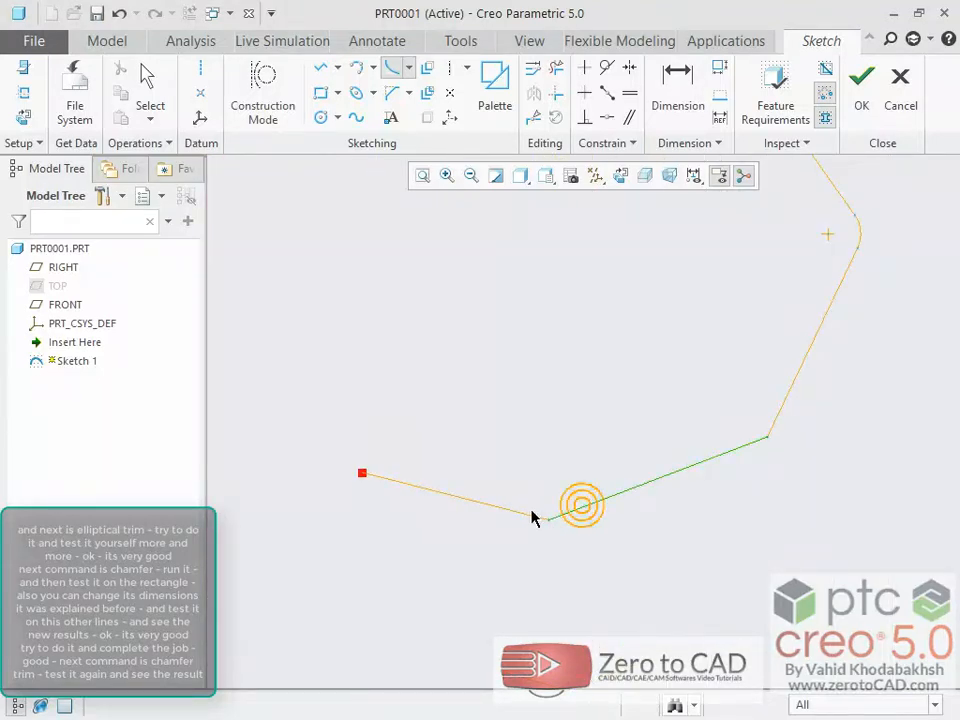
left_click(522, 513)
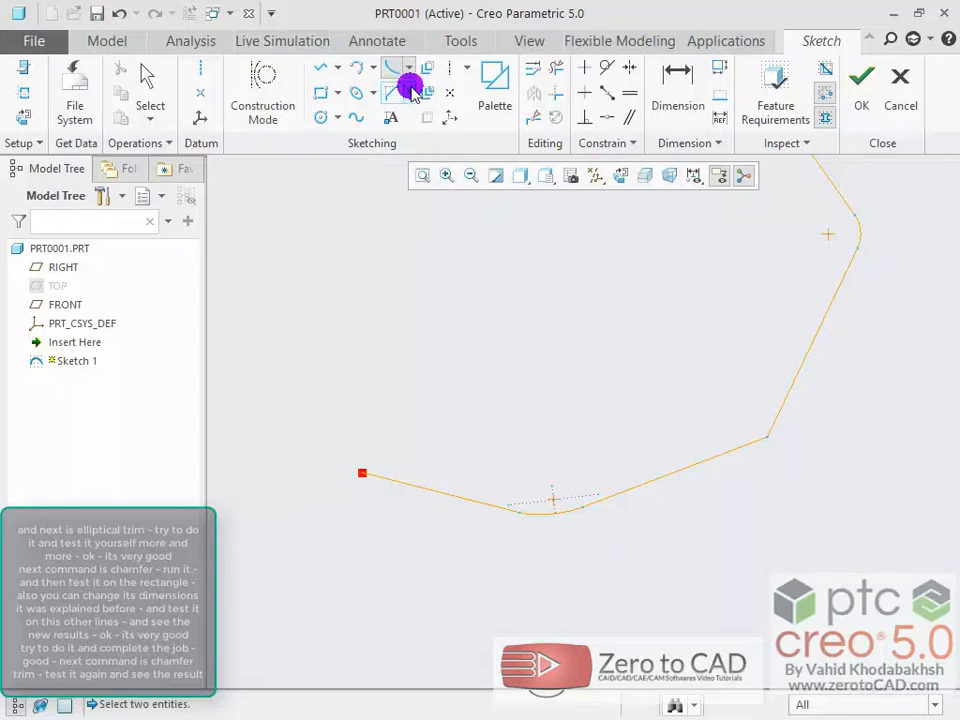
- Chamfer the upper left corner of the upper rectangle with the Chamfer command, slightly higher than it is wide
left_click(408, 93)
left_click(428, 115)
scroll(579, 441, "up", 3)
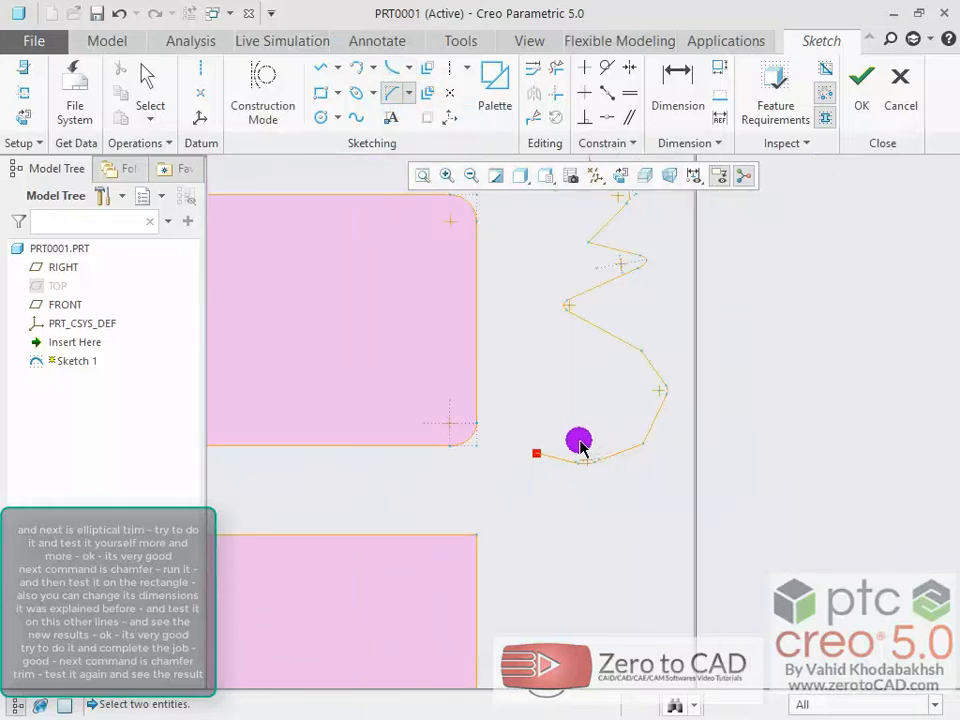
scroll(364, 381, "up", 2)
scroll(512, 388, "down", 3)
scroll(487, 245, "down", 3)
left_click(490, 241)
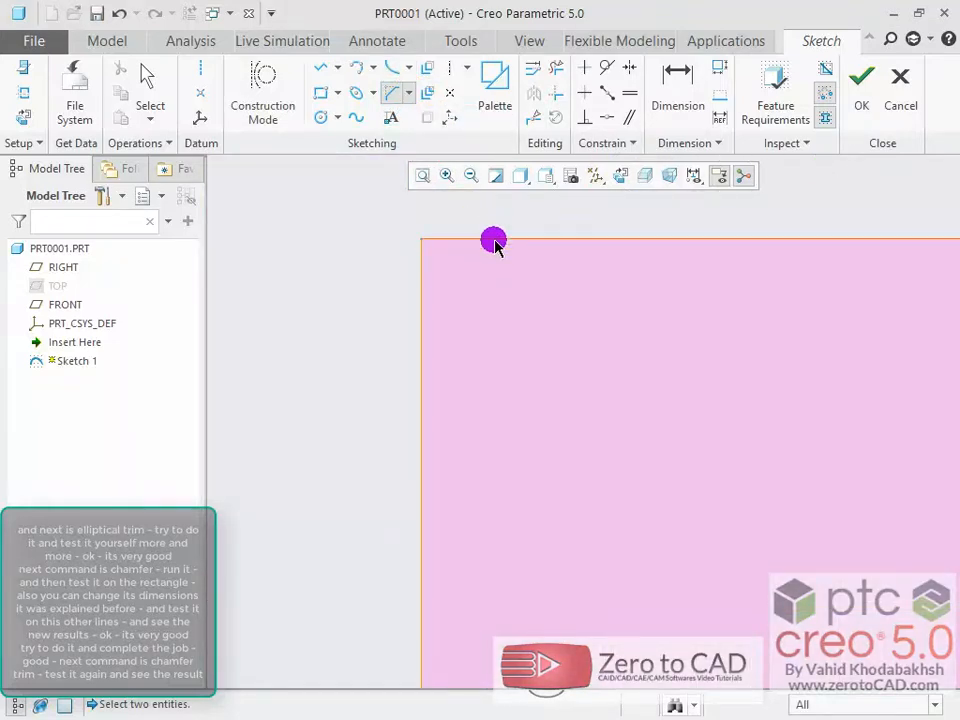
left_click(421, 334)
scroll(424, 368, "up", 6)
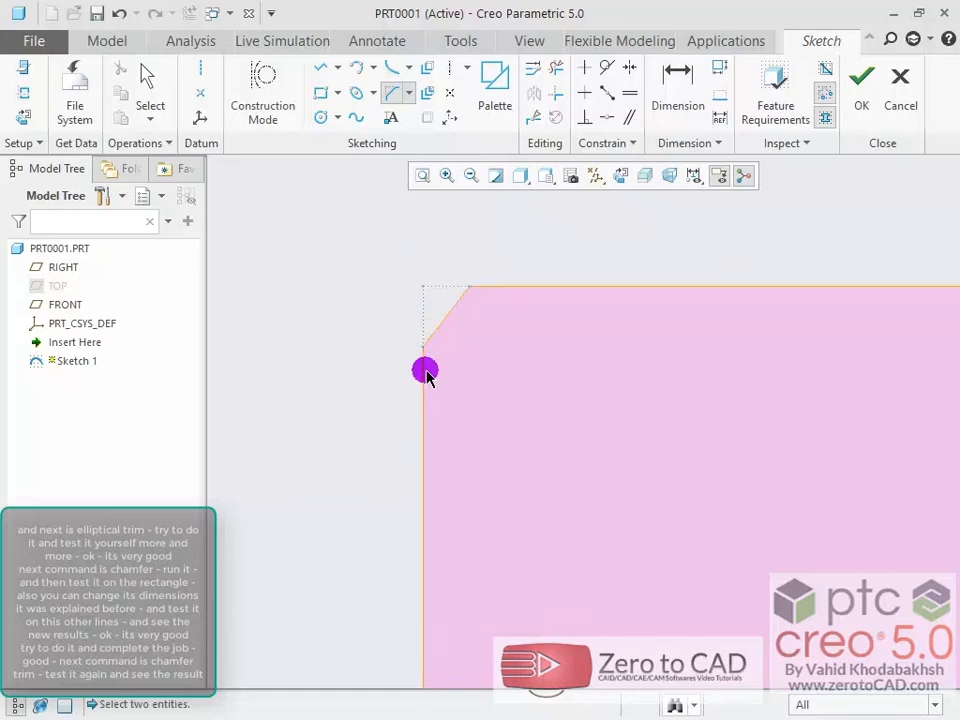
- Chamfer the corner where the lowest vertical stair line meets the first slanted segment of the zigzag
scroll(840, 335, "down", 4)
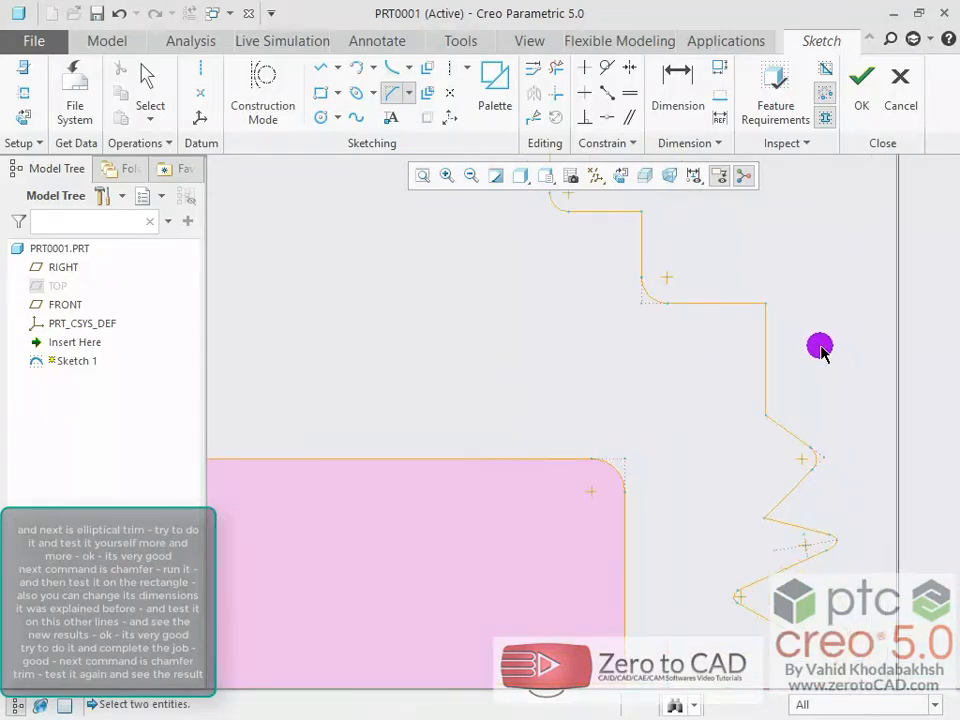
scroll(835, 405, "down", 4)
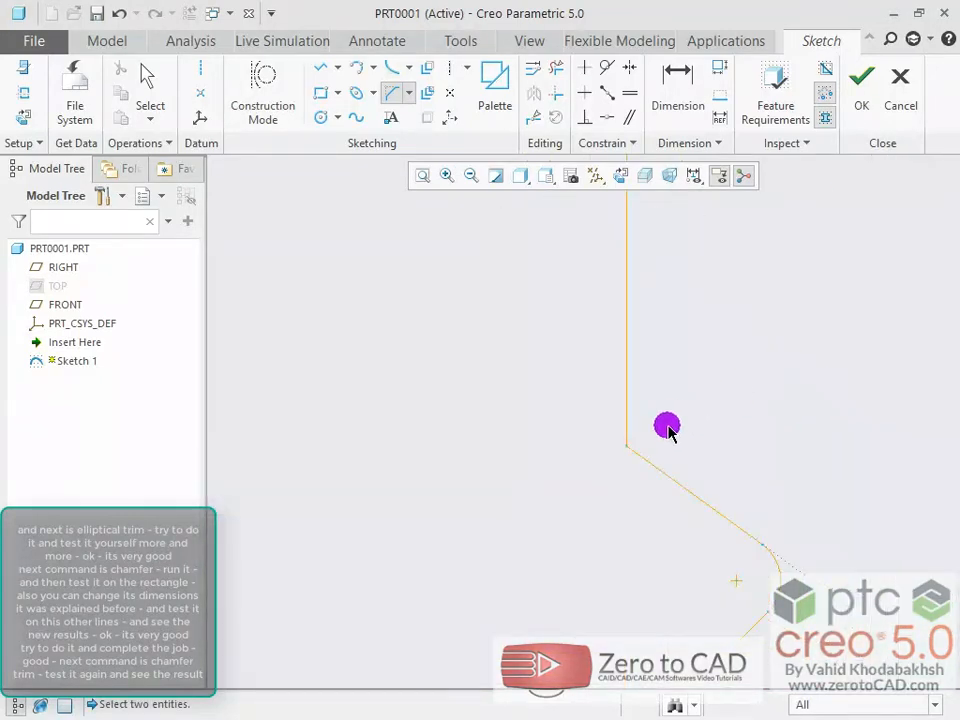
left_click(628, 411)
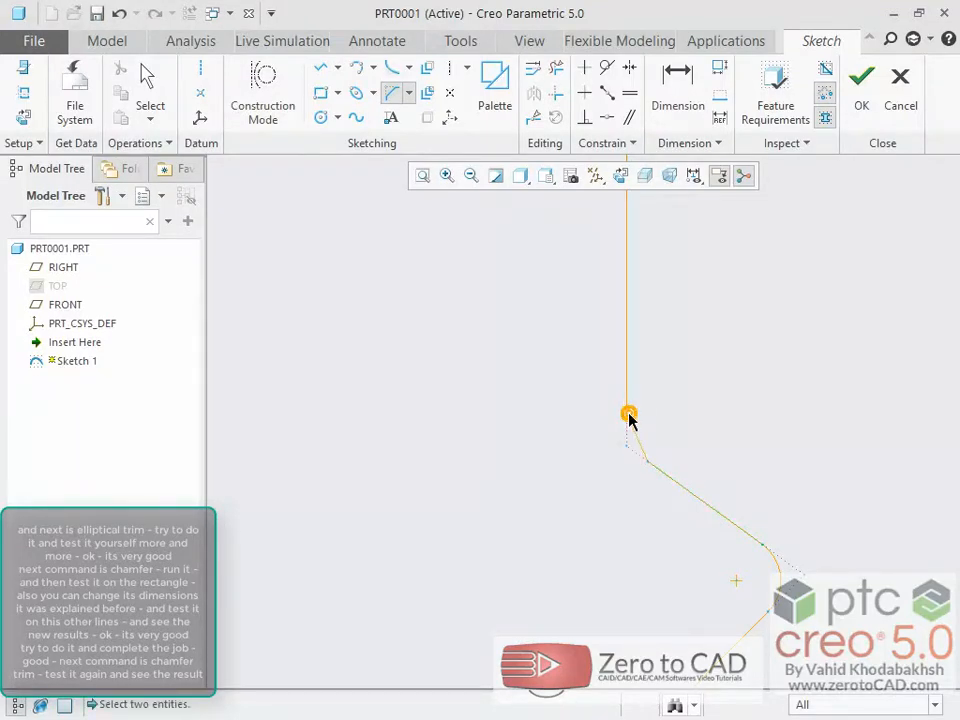
scroll(662, 369, "up", 3)
- Chamfer the sharp left-pointing tip in the upper part of the zigzag line
scroll(666, 422, "down", 5)
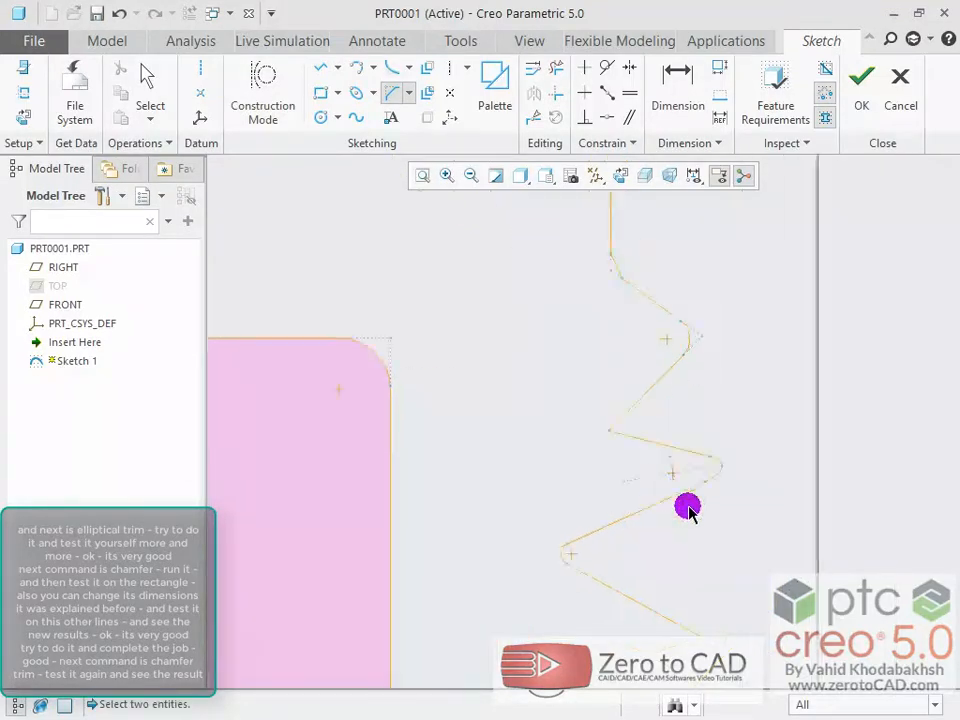
left_click(605, 405)
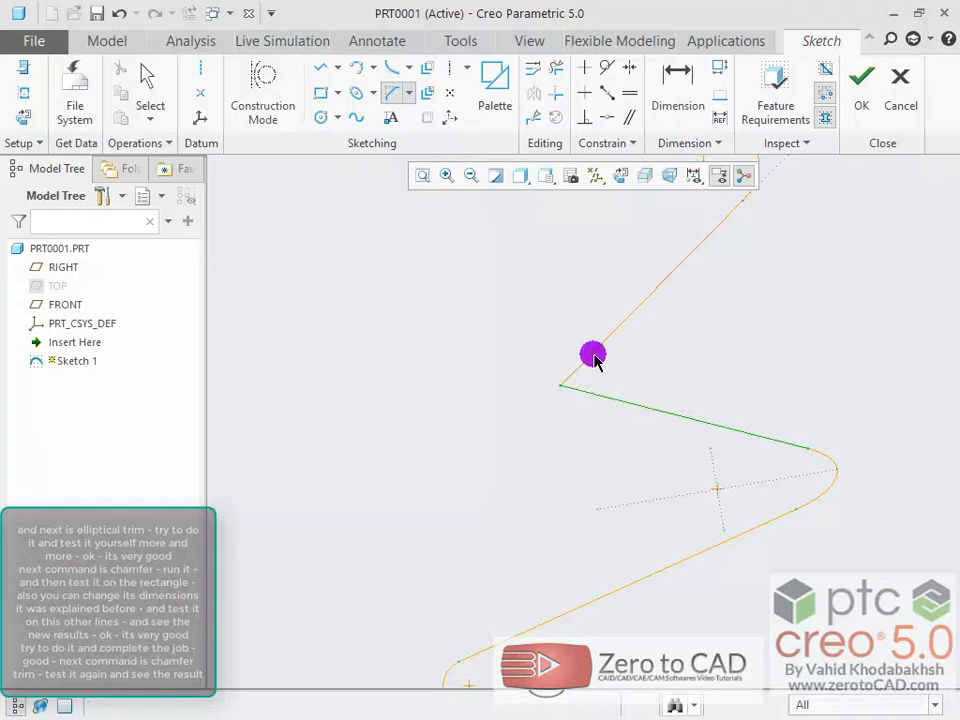
left_click(593, 355)
scroll(668, 388, "up", 5)
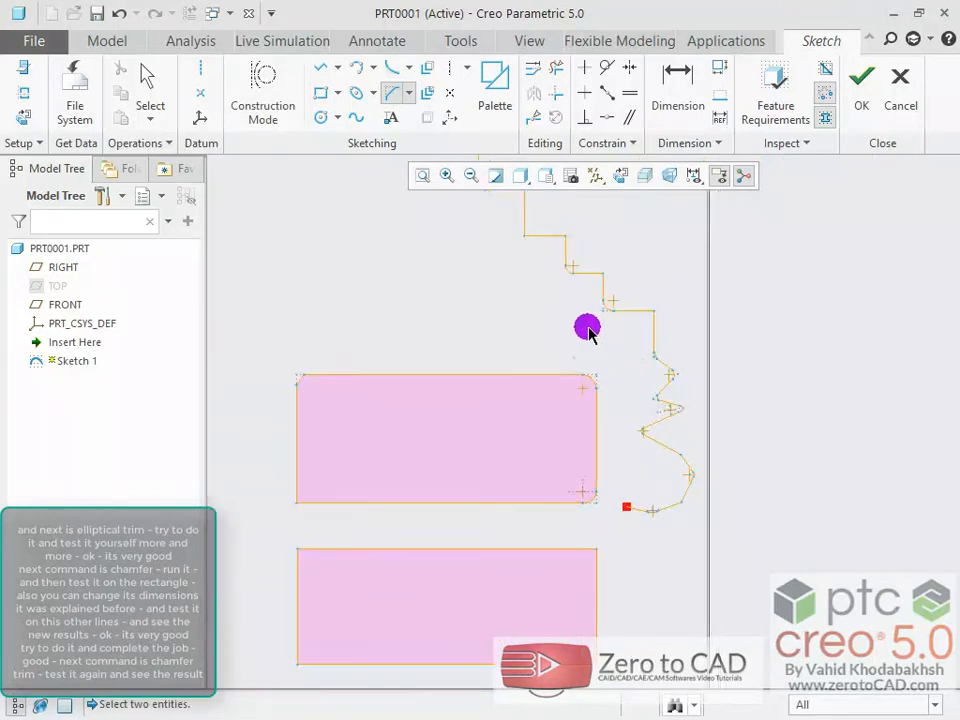
- Cut the upper rectangle's lower left corner and the lower rectangle's upper left corner with Chamfer Trim
left_click(410, 94)
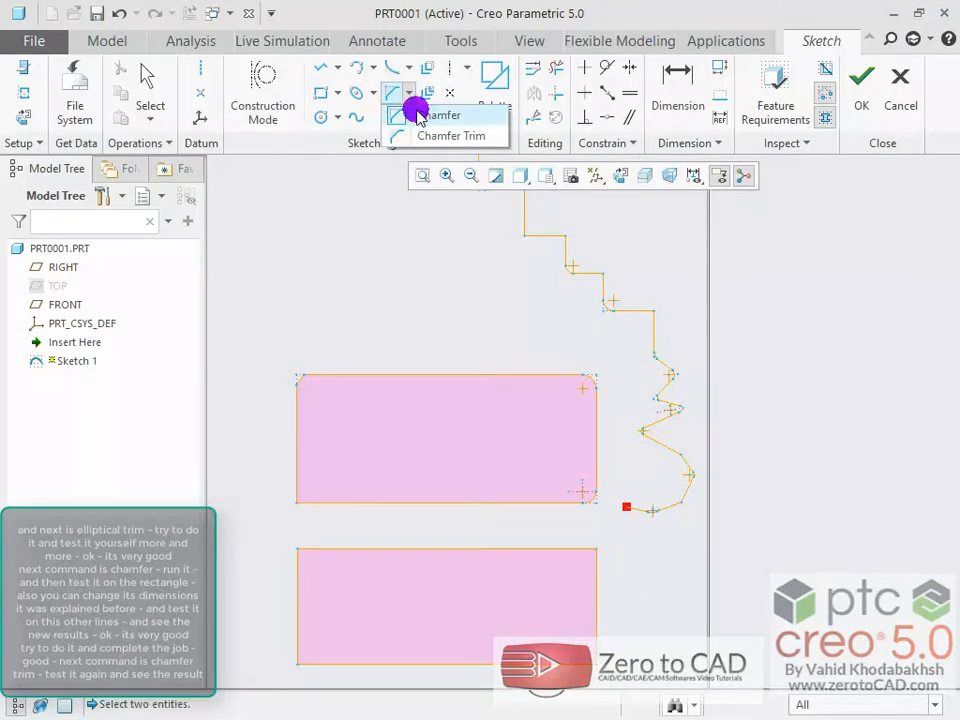
left_click(420, 133)
scroll(279, 529, "up", 2)
scroll(274, 536, "down", 6)
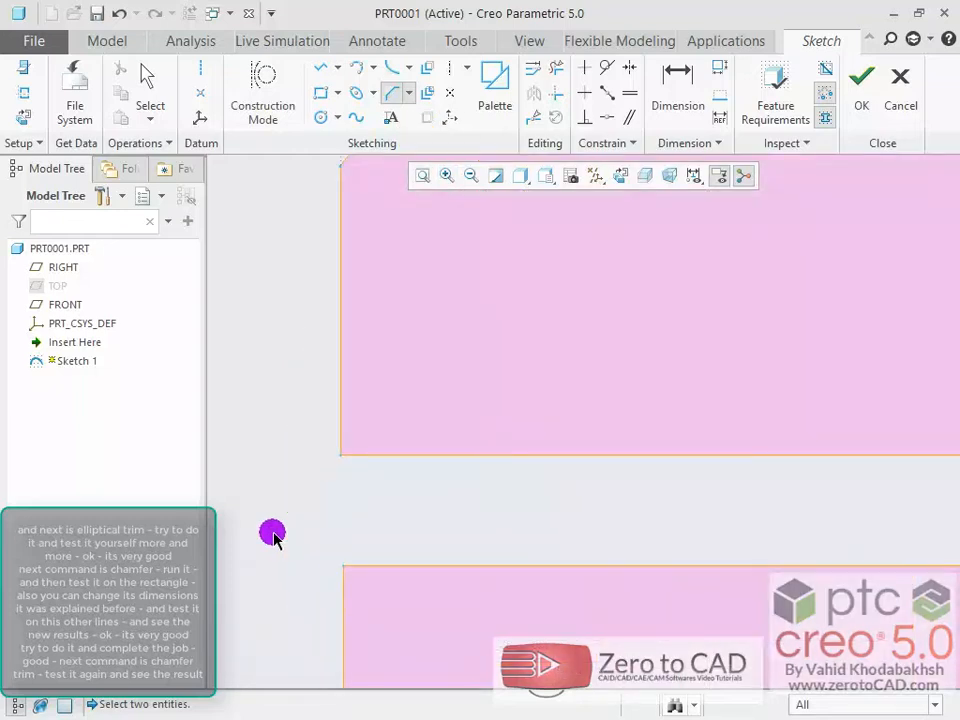
left_click(377, 443)
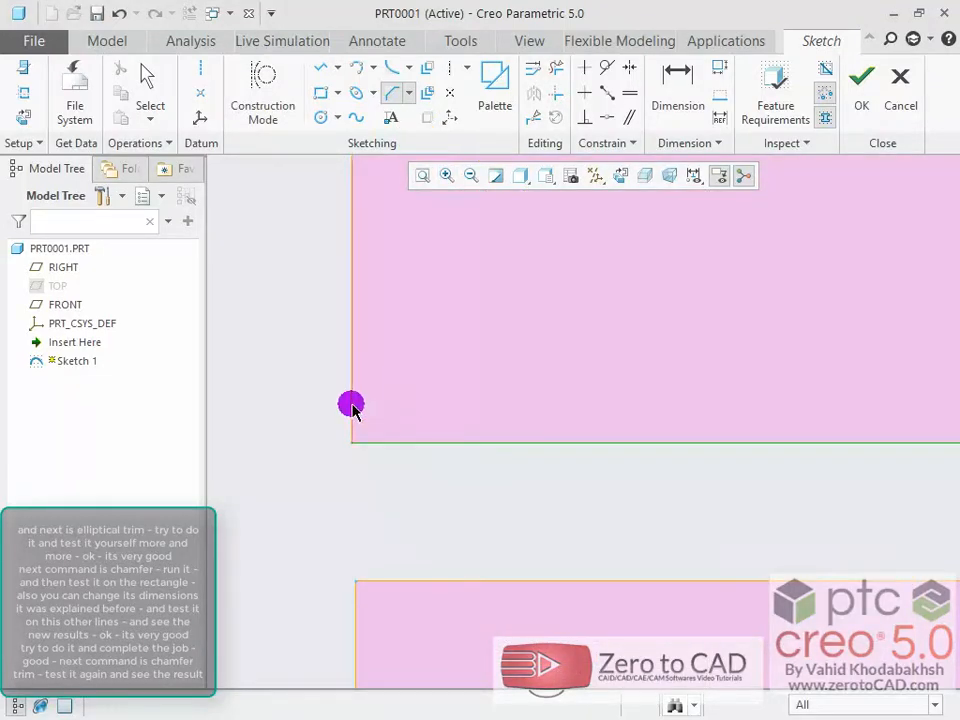
left_click(352, 402)
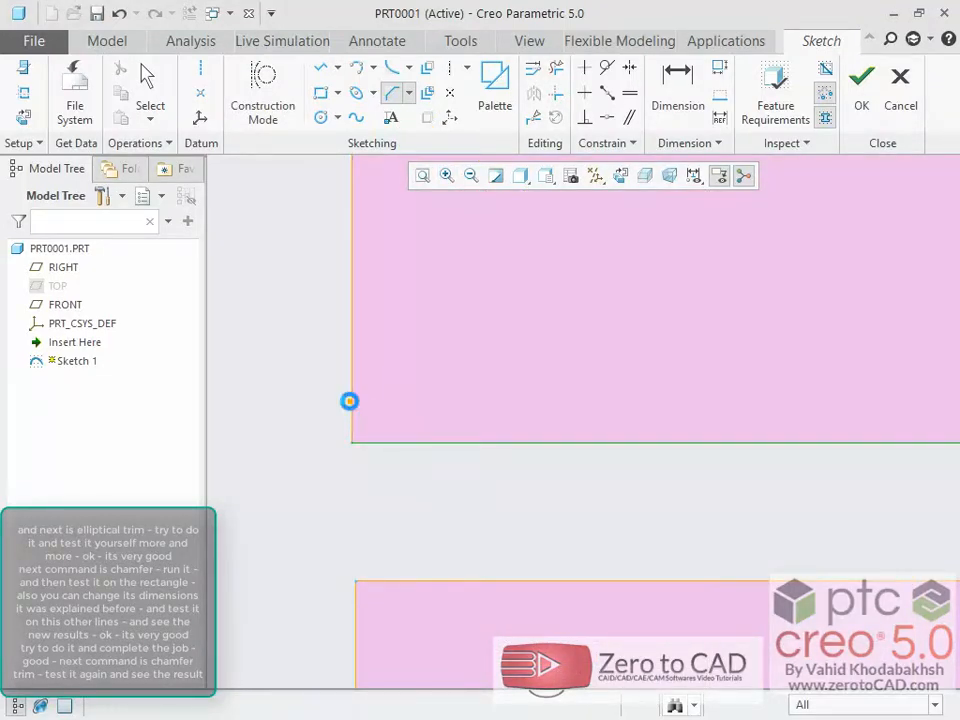
left_click(395, 582)
left_click(356, 624)
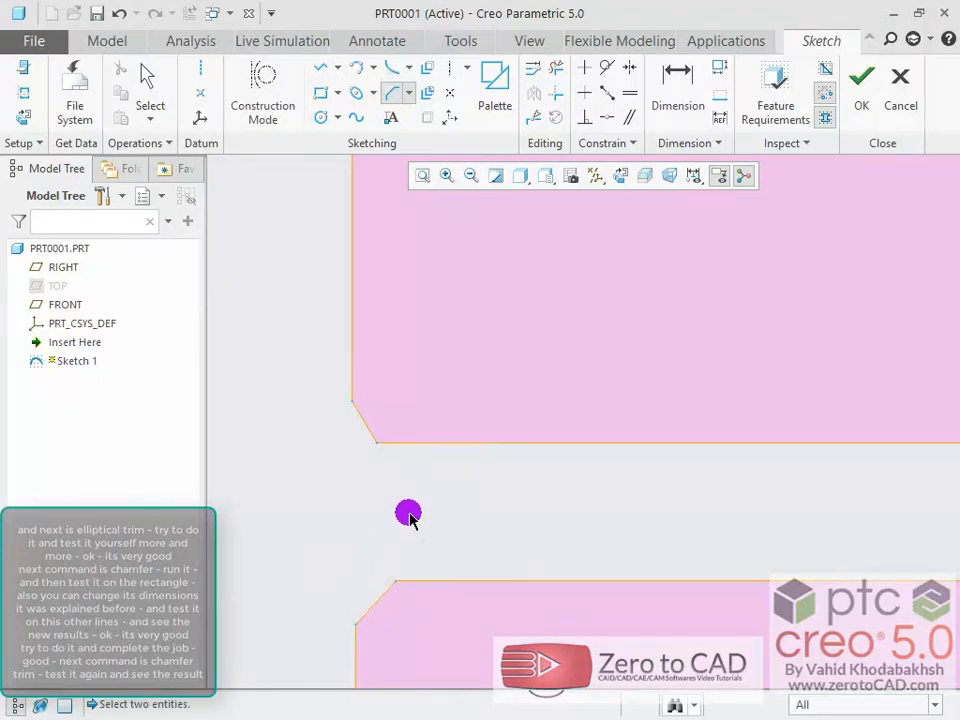
- Cut the lower right corner of the zigzag line, between its rounded rightmost corner and lowest fillet, with Chamfer Trim
scroll(408, 514, "down", 3)
scroll(489, 484, "down", 2)
scroll(600, 463, "up", 3)
scroll(649, 493, "up", 2)
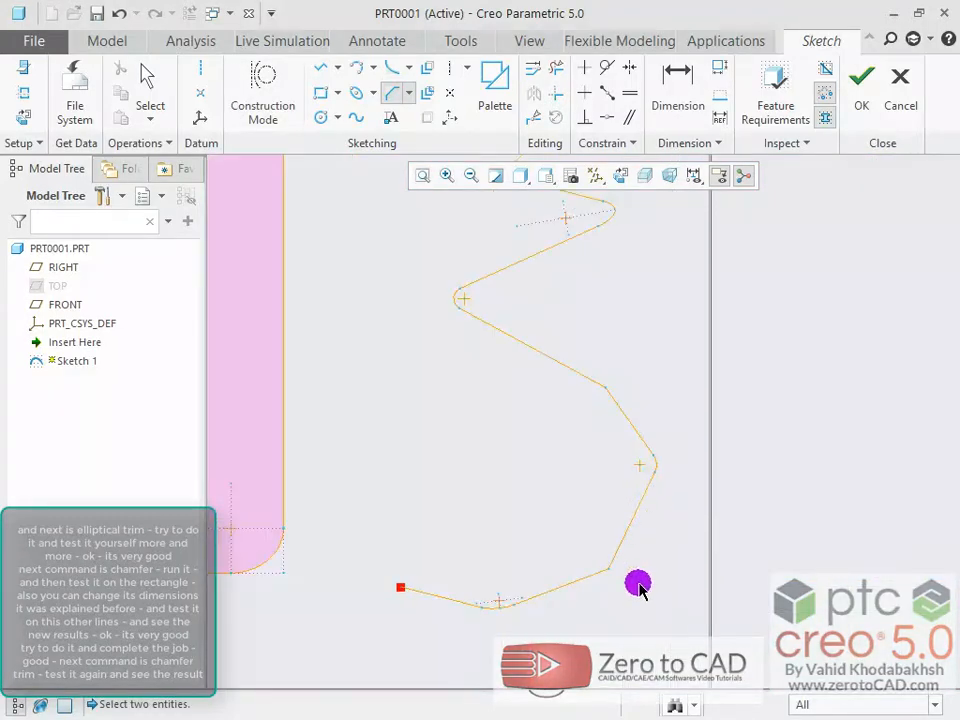
scroll(638, 587, "up", 3)
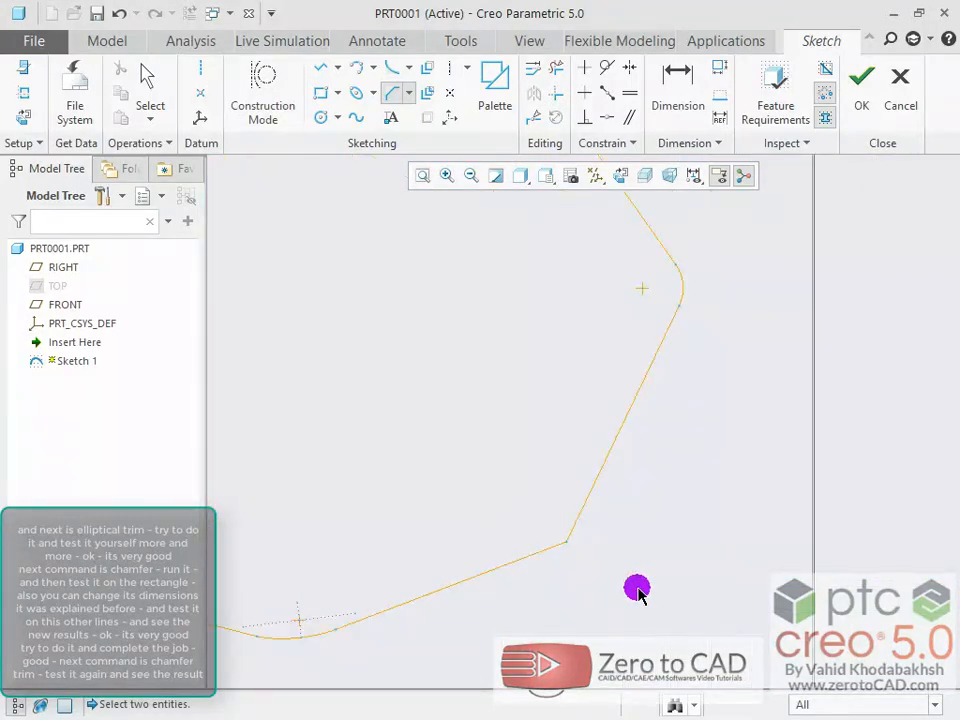
left_click(524, 566)
scroll(571, 573, "down", 5)
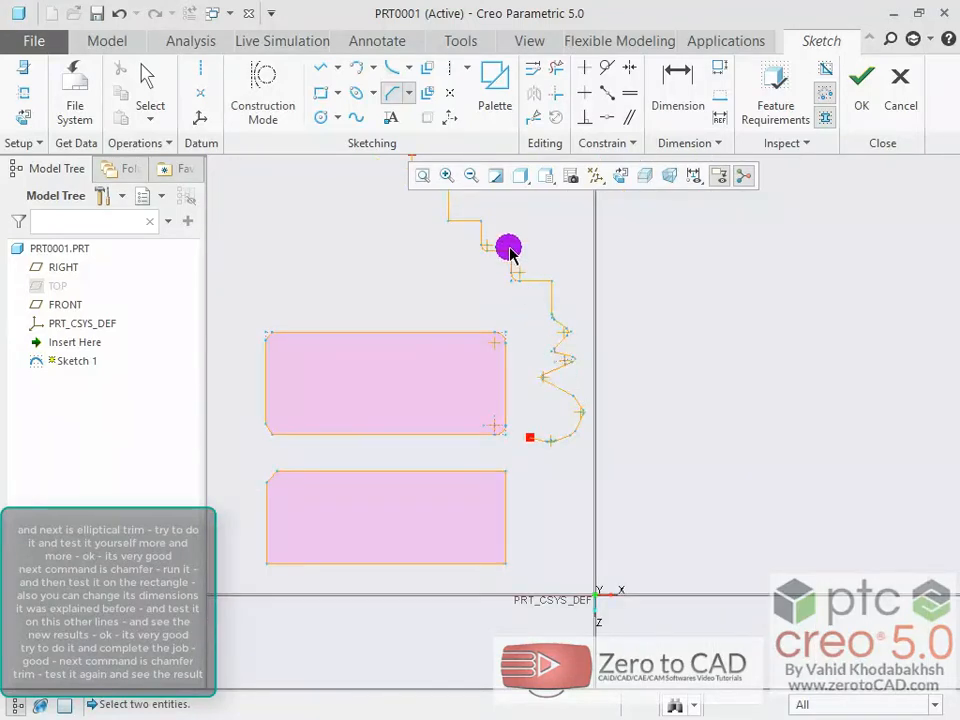
- Cut the outer corner of the lowest stair step, above the zigzag, with Chamfer Trim
scroll(510, 249, "up", 7)
left_click(645, 503)
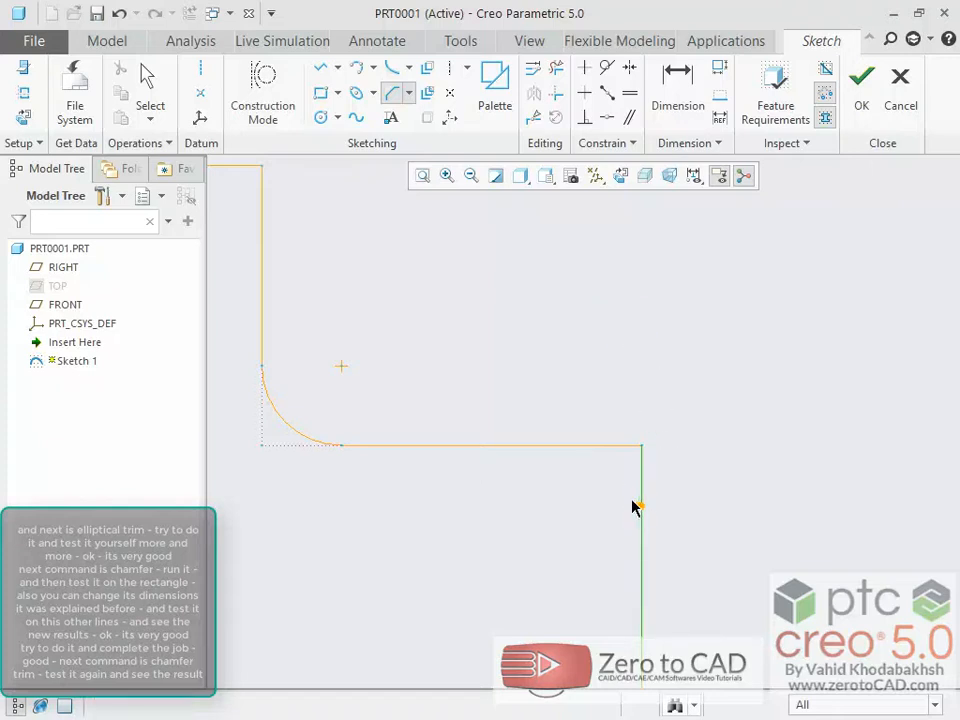
left_click(572, 447)
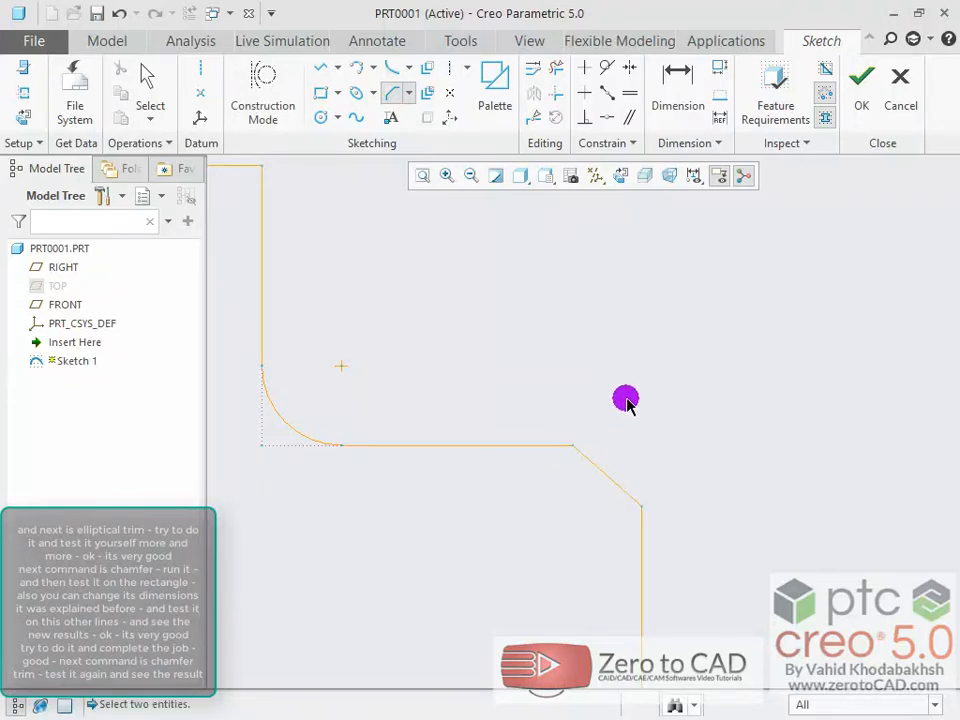
scroll(625, 400, "down", 5)
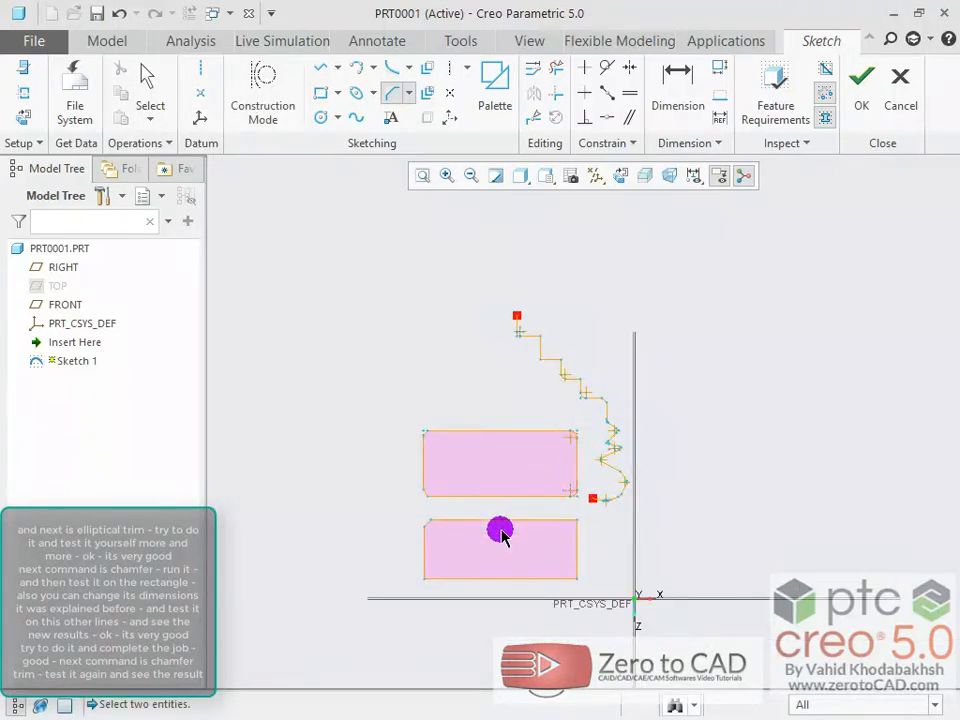
scroll(501, 536, "up", 2)
scroll(487, 328, "down", 1)
scroll(450, 296, "up", 1)
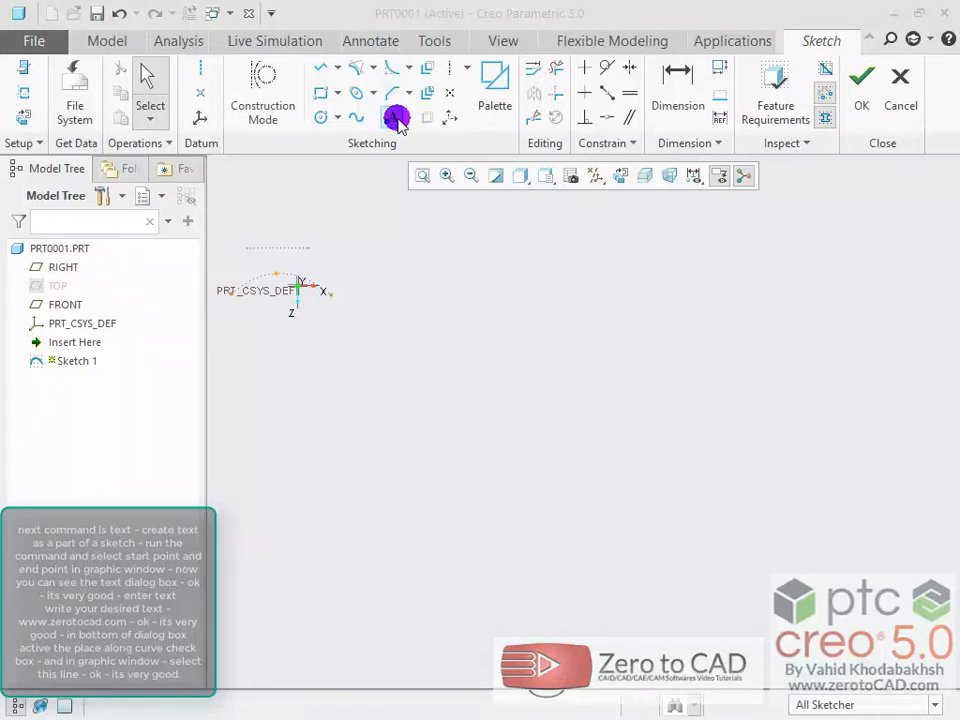
left_click(395, 118)
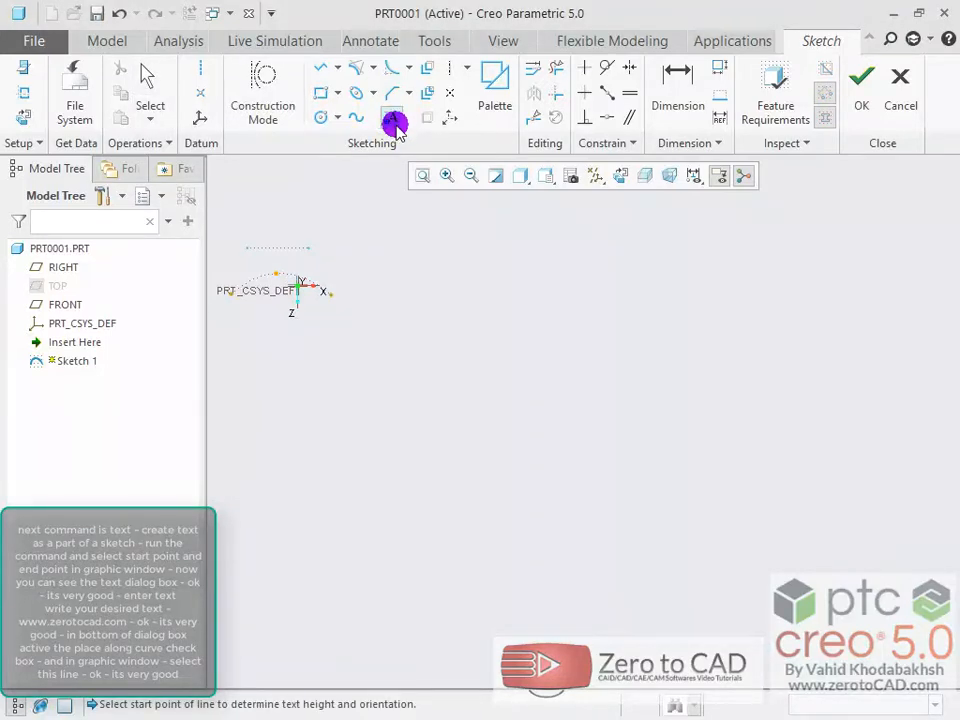
left_click(250, 249)
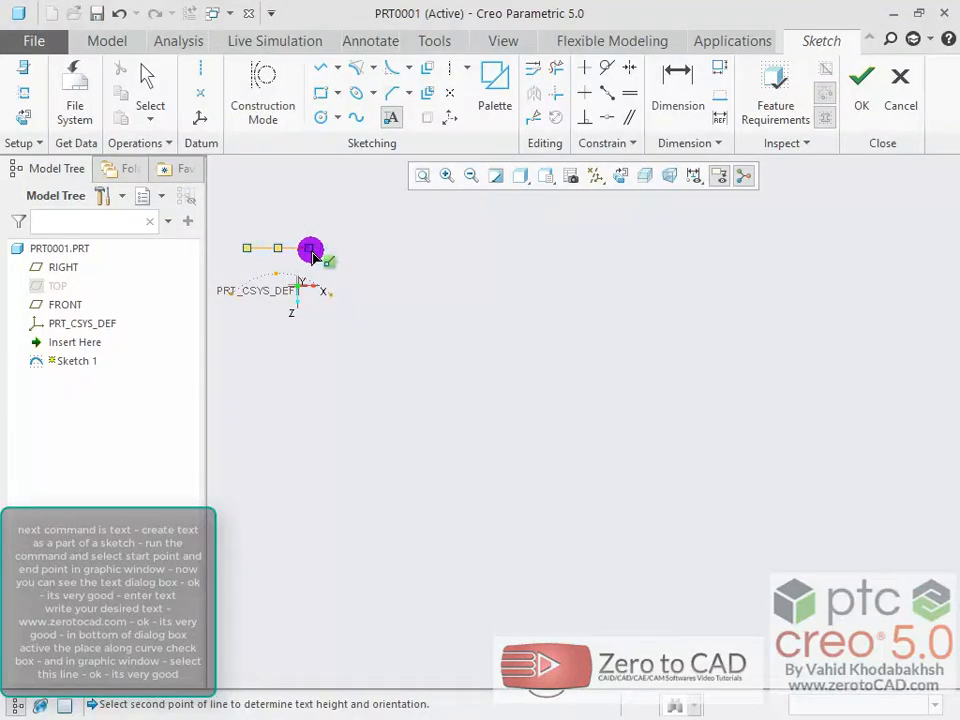
left_click(310, 255)
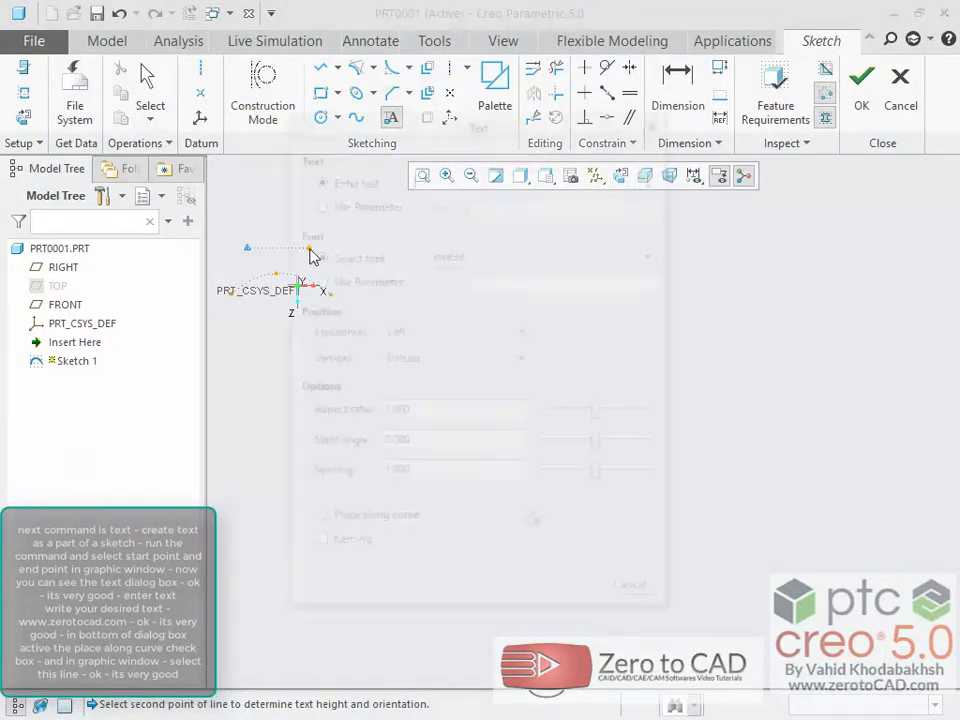
left_click_drag(370, 133, 688, 253)
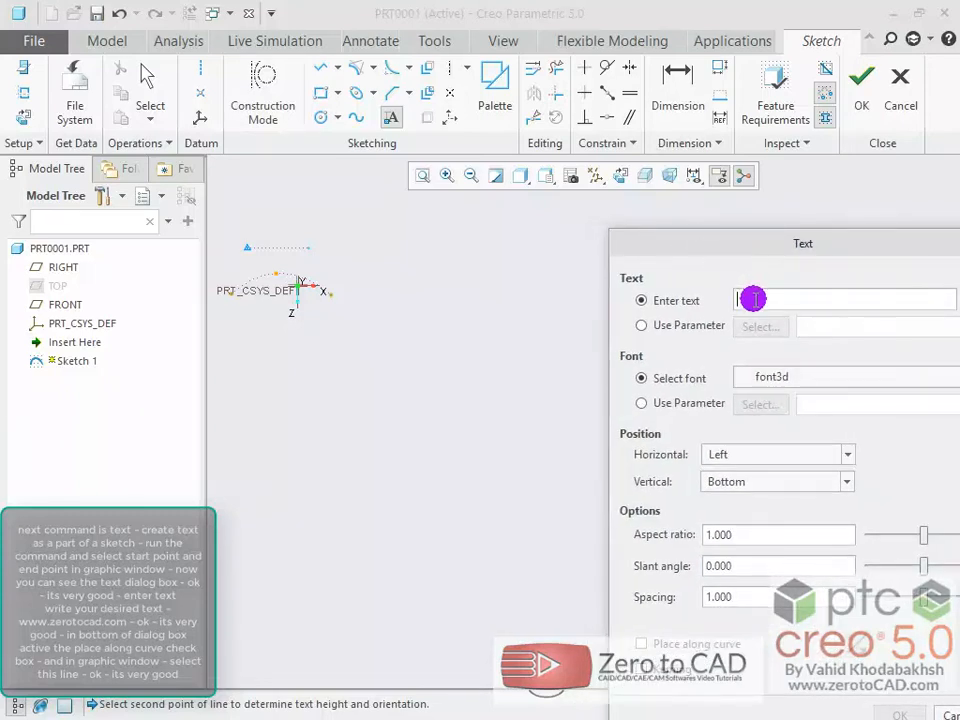
left_click(756, 300)
type("www.zerotocad.com")
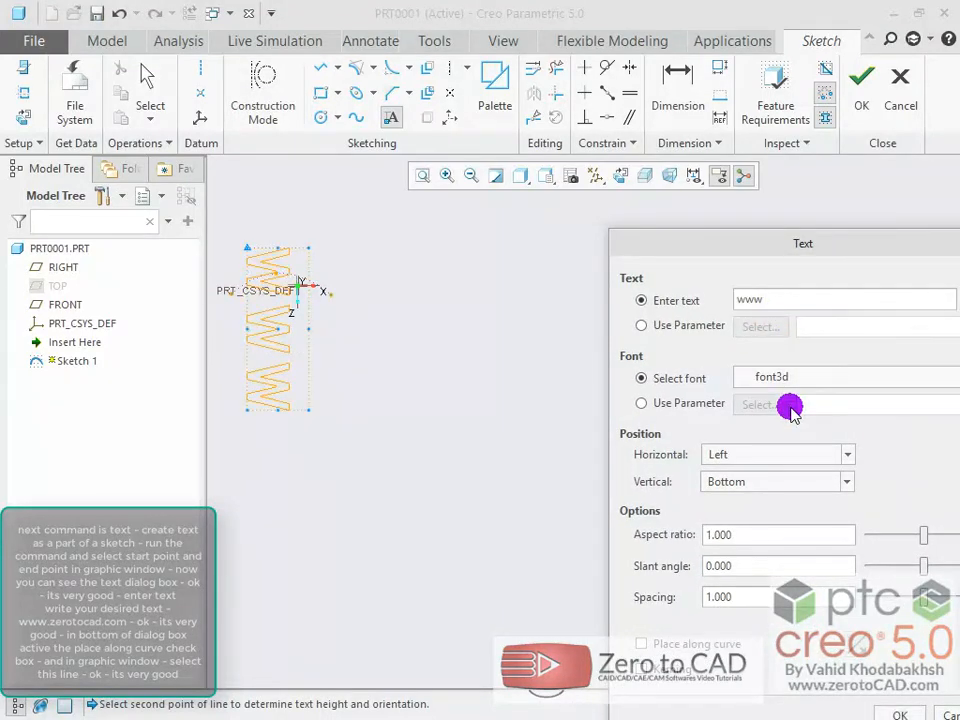
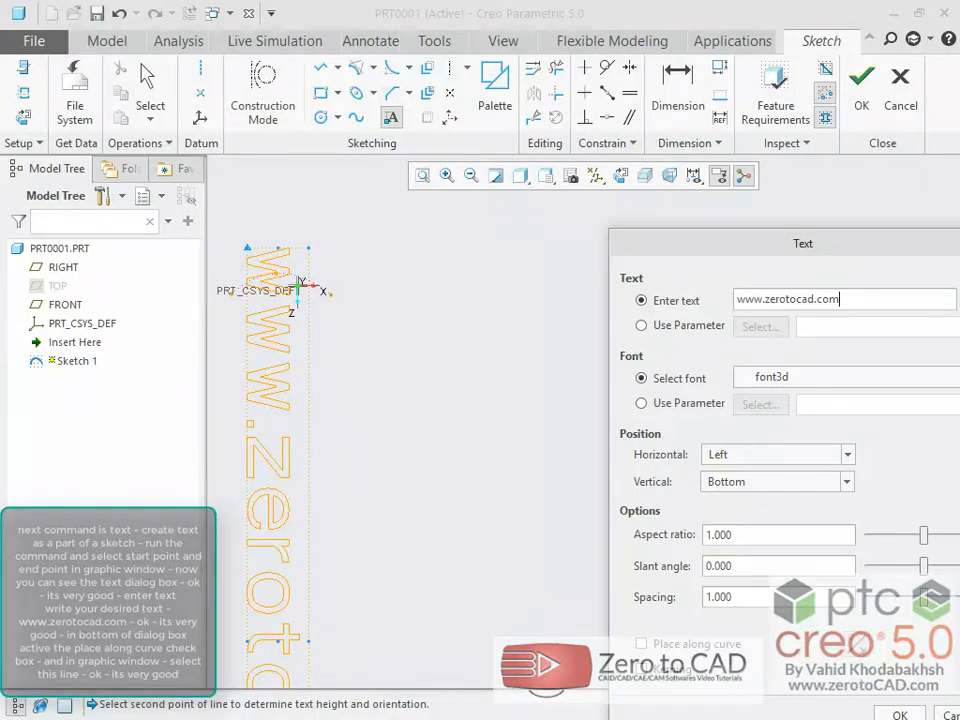
- Place the text along the dotted horizontal line above the coordinate system origin
left_click_drag(834, 249, 849, 221)
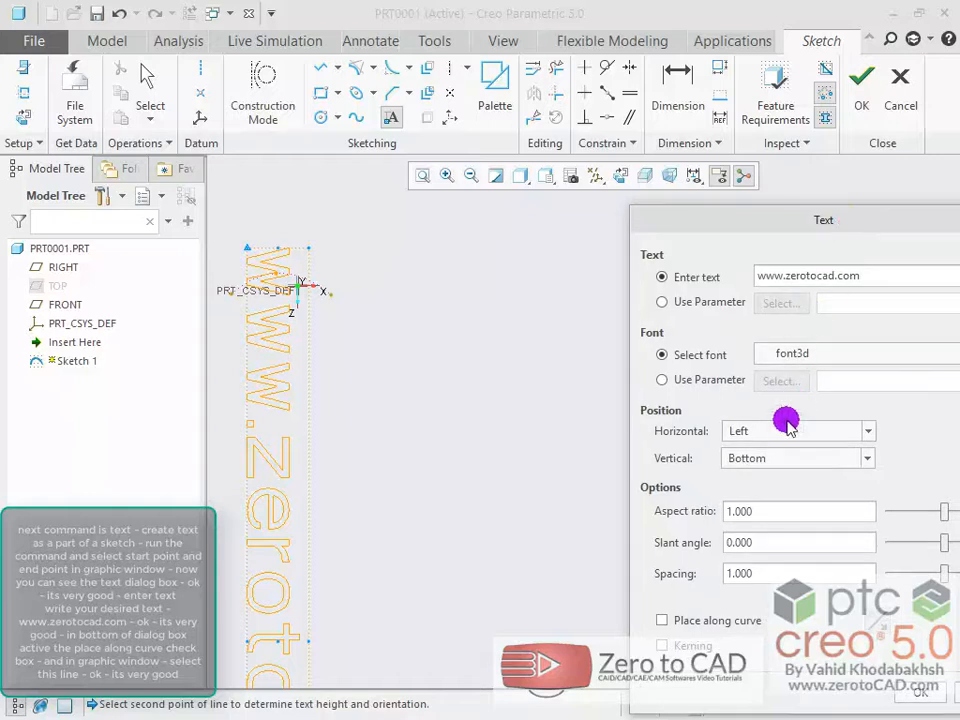
left_click(662, 621)
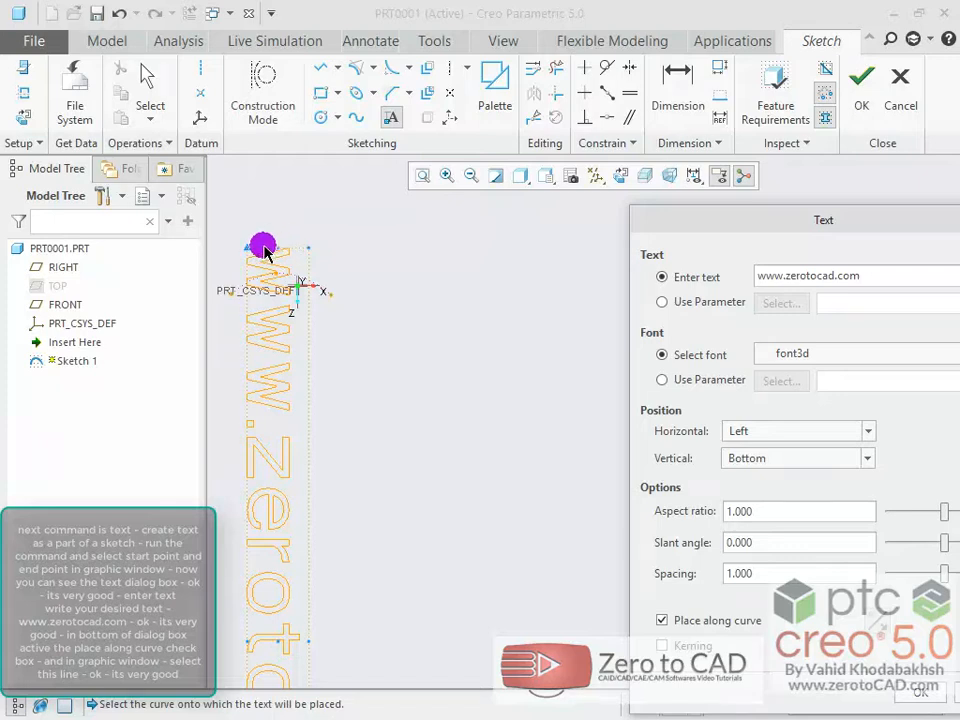
left_click(294, 250)
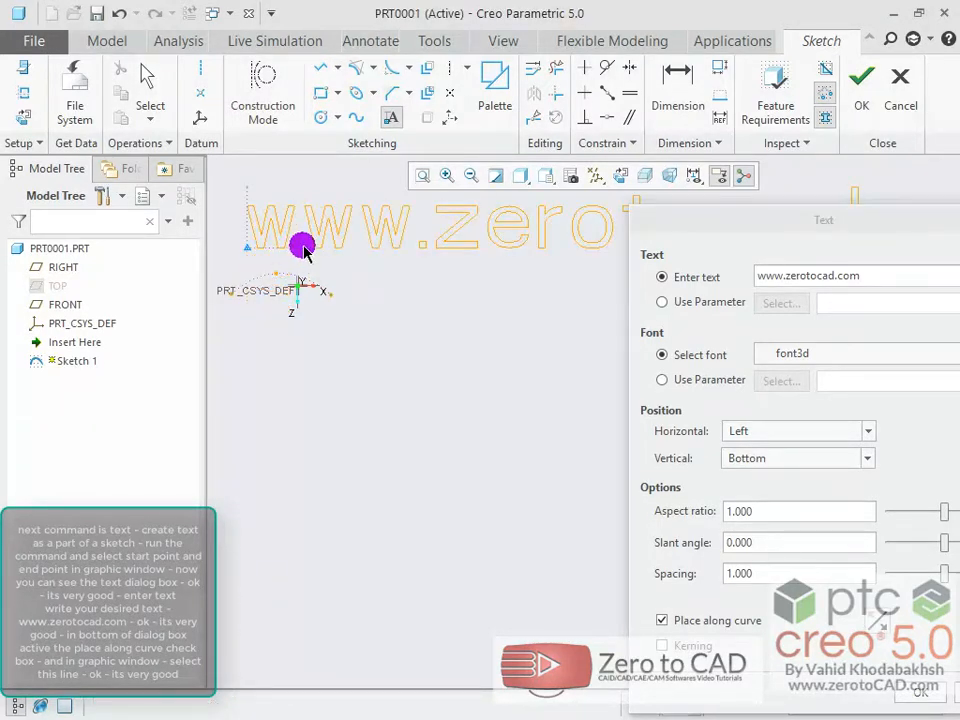
- Set the text's aspect ratio to 0.794, slant angle to -3.000 and spacing to 1.122
left_click_drag(740, 224, 737, 358)
scroll(525, 366, "up", 1)
scroll(525, 366, "down", 2)
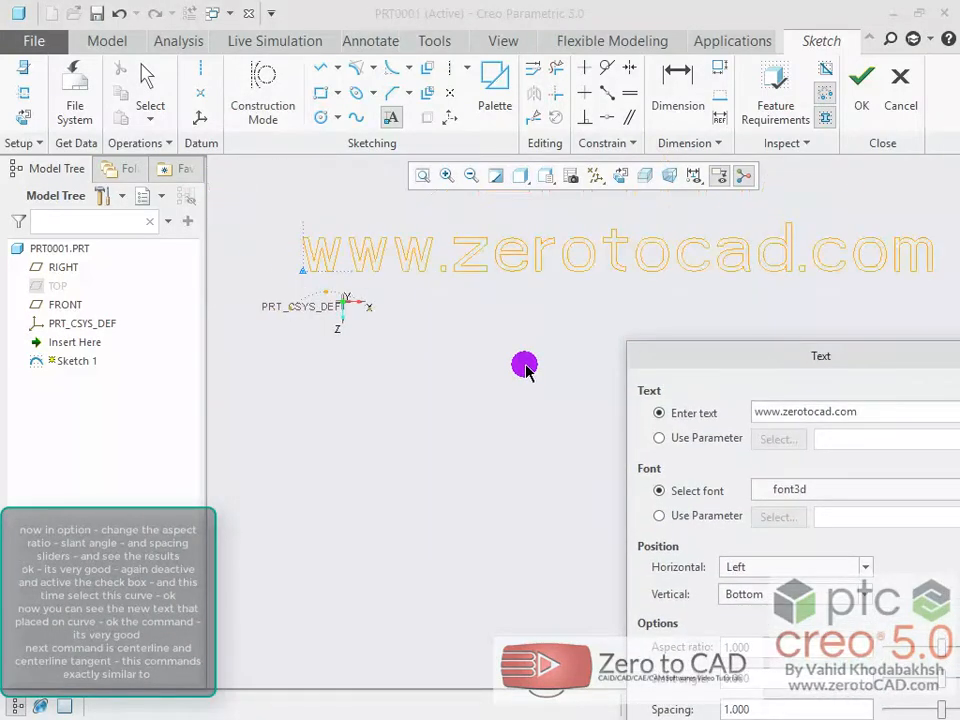
left_click_drag(735, 364, 614, 326)
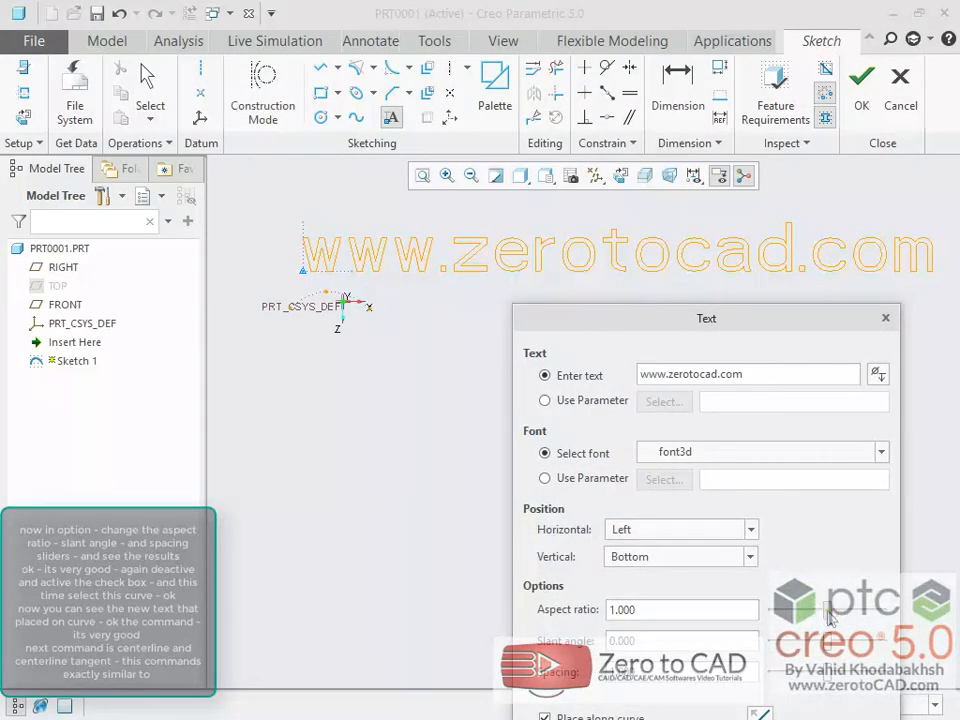
mouse_move(829, 618)
left_mouse_down()
mouse_move(790, 619)
mouse_move(862, 619)
mouse_move(808, 619)
mouse_move(824, 618)
mouse_move(825, 648)
mouse_move(810, 648)
mouse_move(826, 648)
mouse_move(815, 680)
mouse_move(831, 680)
left_mouse_up()
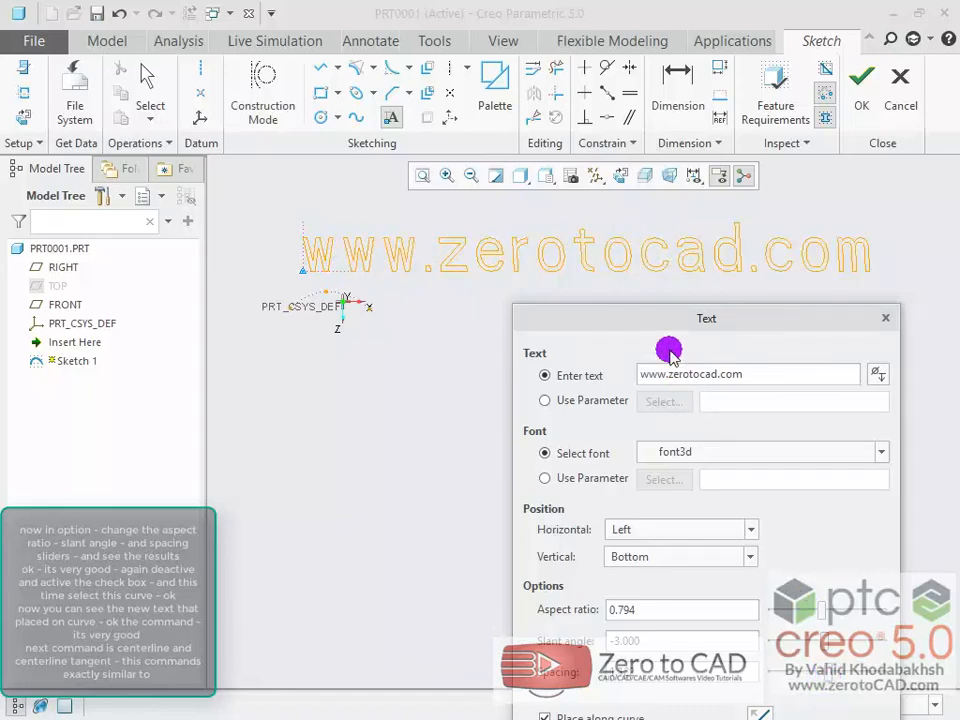
- Reset the text's curve placement, place it along the dotted arc over the origin instead, and finish the text
left_click_drag(663, 327, 783, 233)
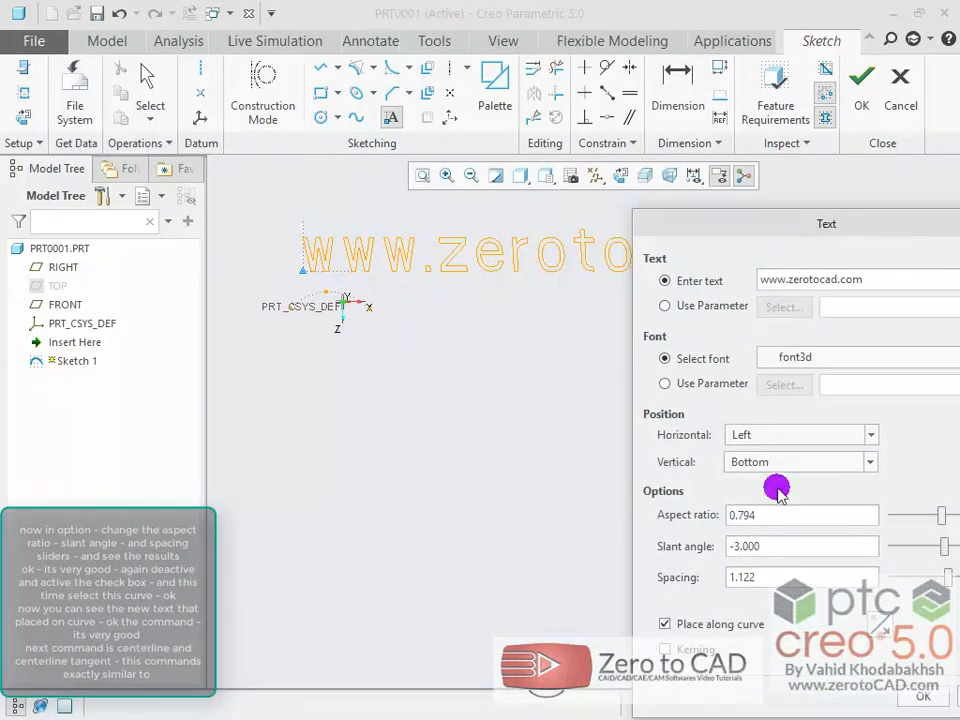
left_click(665, 625)
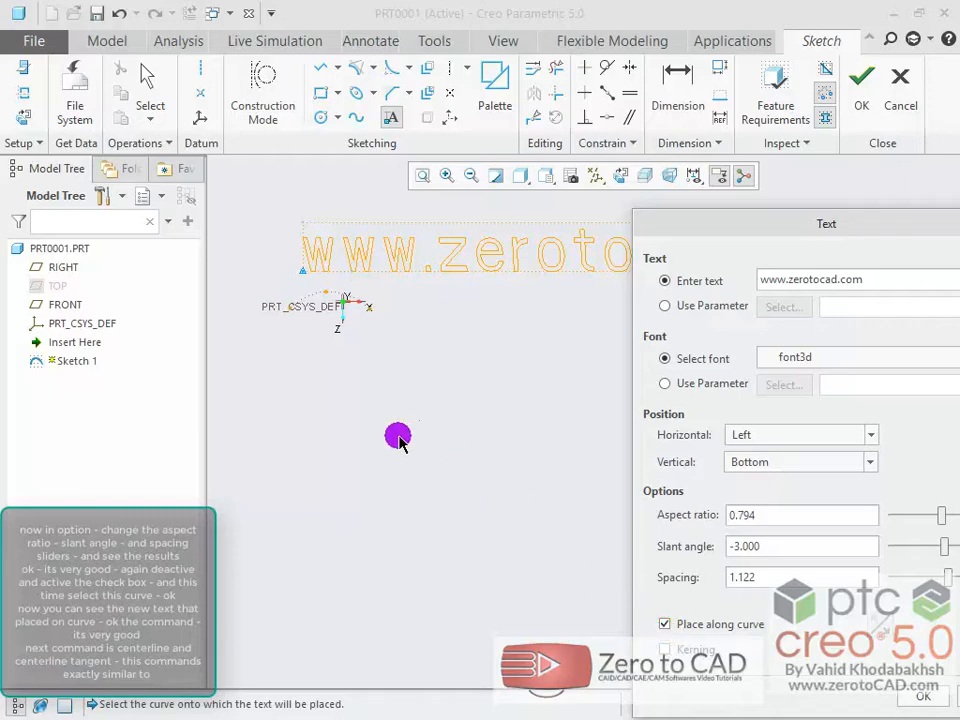
left_click(311, 295)
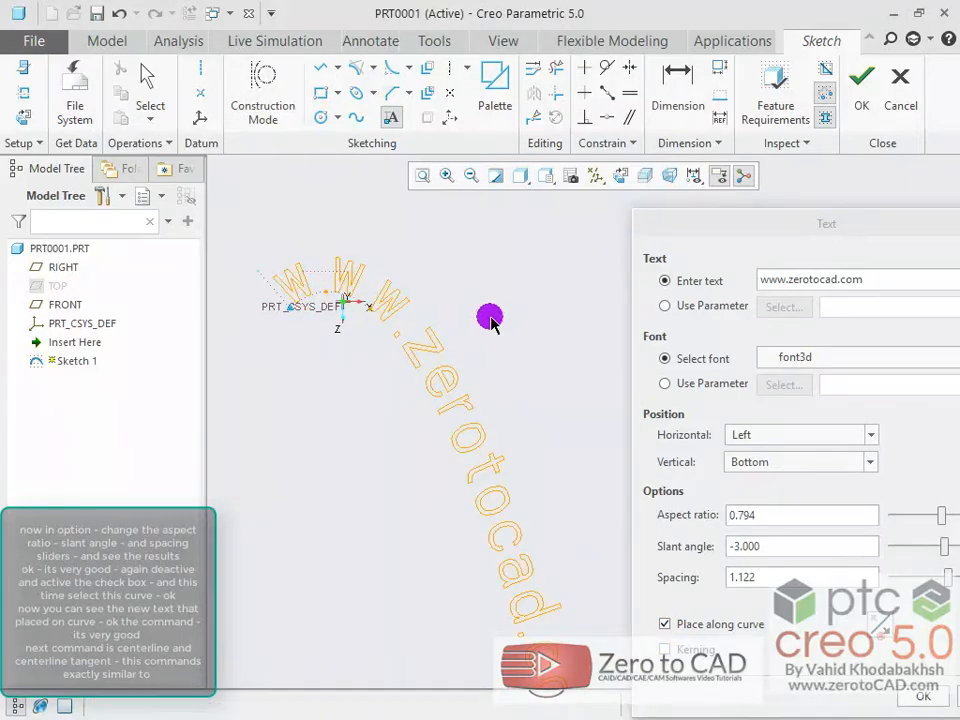
scroll(490, 319, "down", 2)
scroll(490, 319, "up", 4)
scroll(528, 420, "down", 1)
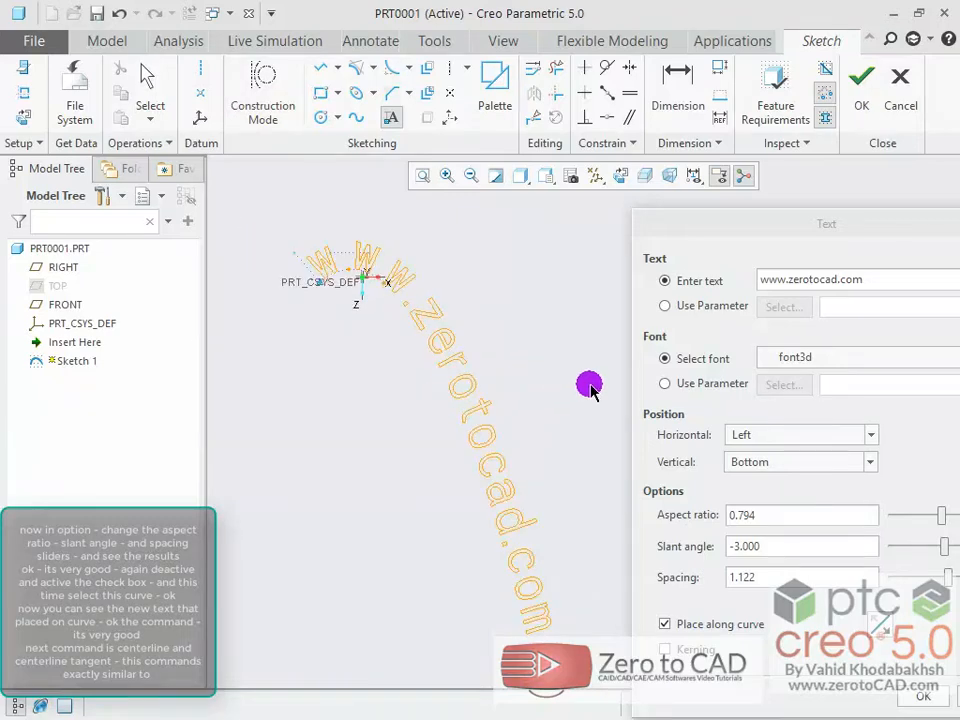
left_click(912, 697)
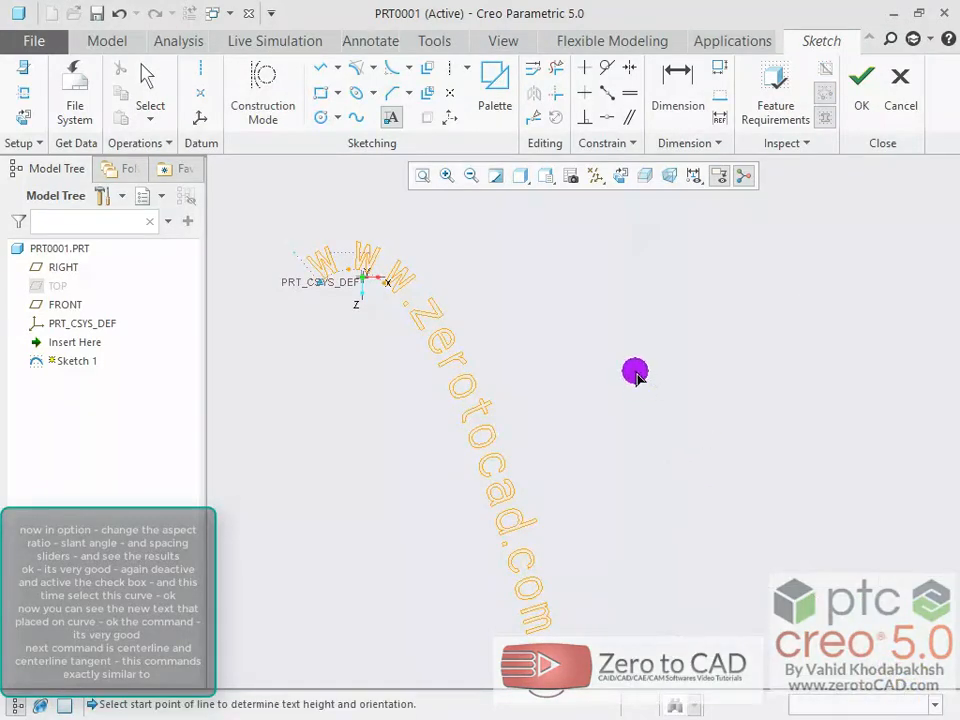
scroll(440, 405, "up", 1)
scroll(440, 405, "down", 2)
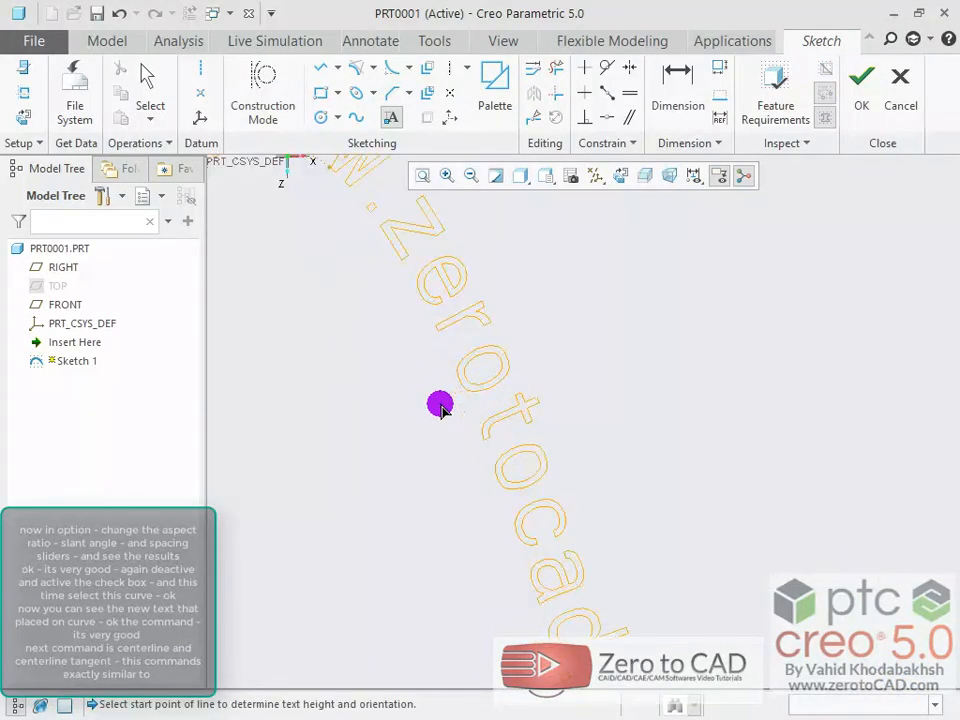
scroll(440, 405, "up", 2)
scroll(440, 415, "down", 1)
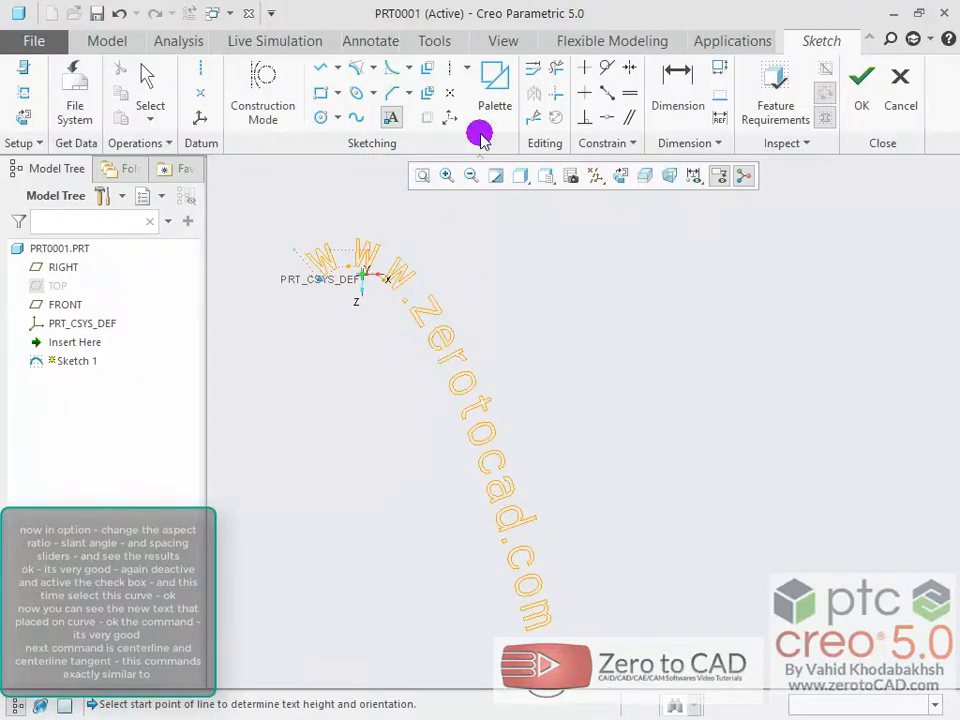
left_click(469, 72)
left_click(487, 92)
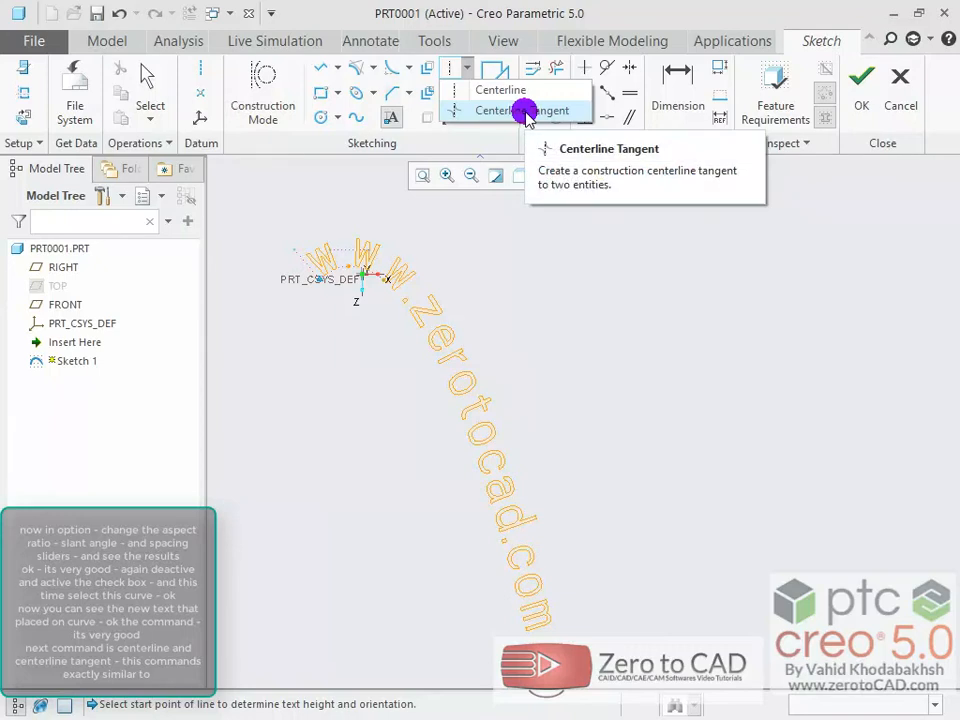
left_click(338, 67)
left_click(369, 90)
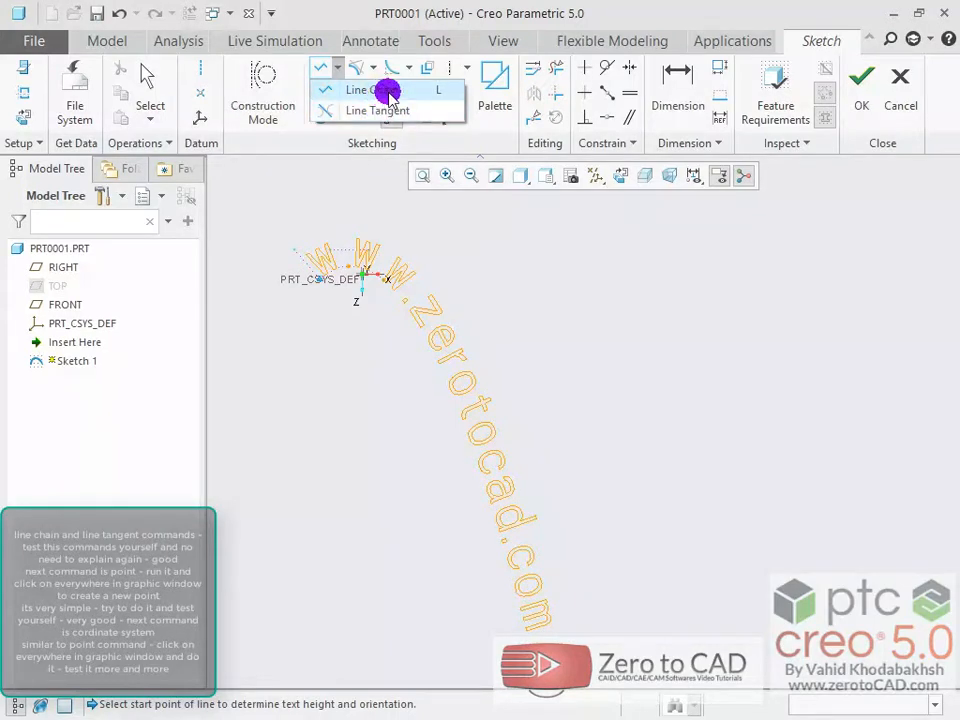
left_click(467, 68)
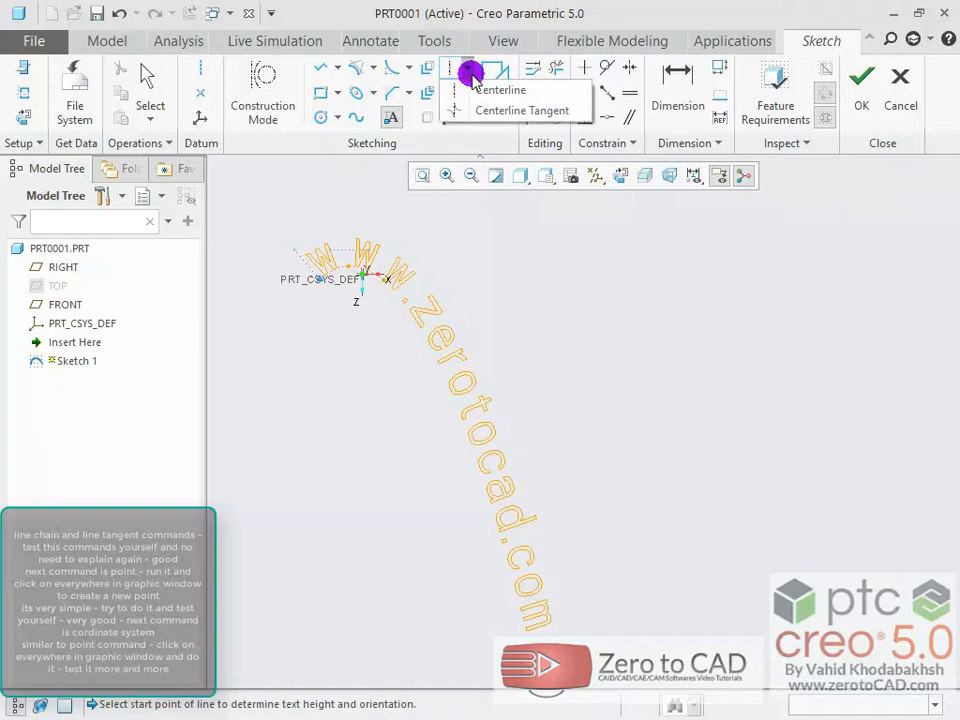
left_click(561, 217)
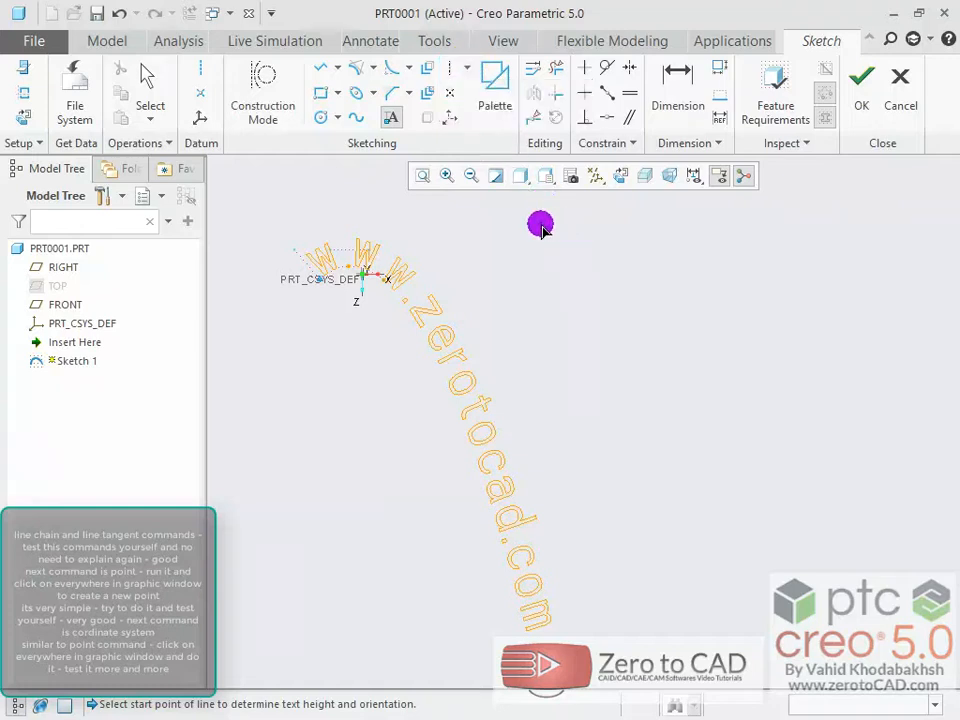
- Place six scattered construction points in the empty area to the right of the first letters of the curved text
left_click(451, 95)
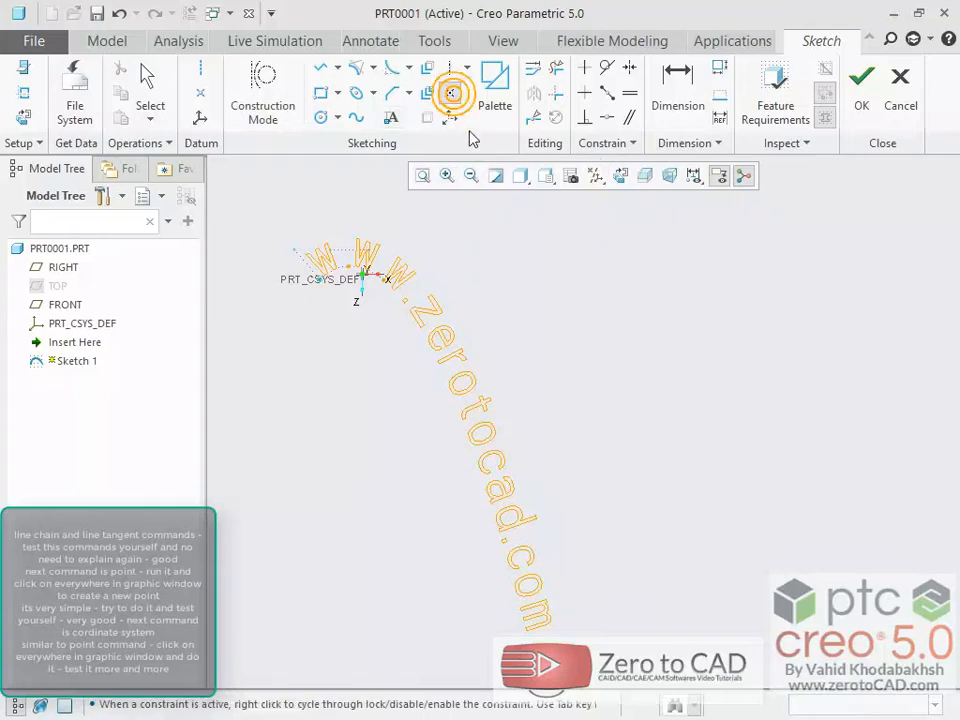
scroll(399, 252, "down", 2)
scroll(400, 253, "up", 5)
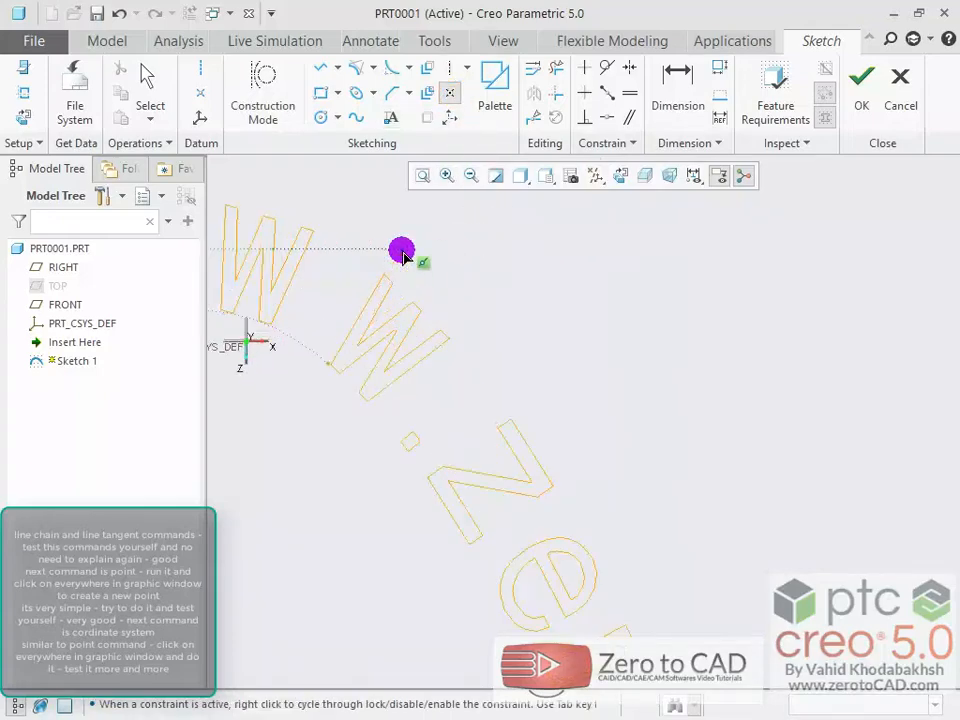
left_click(478, 248)
left_click(591, 309)
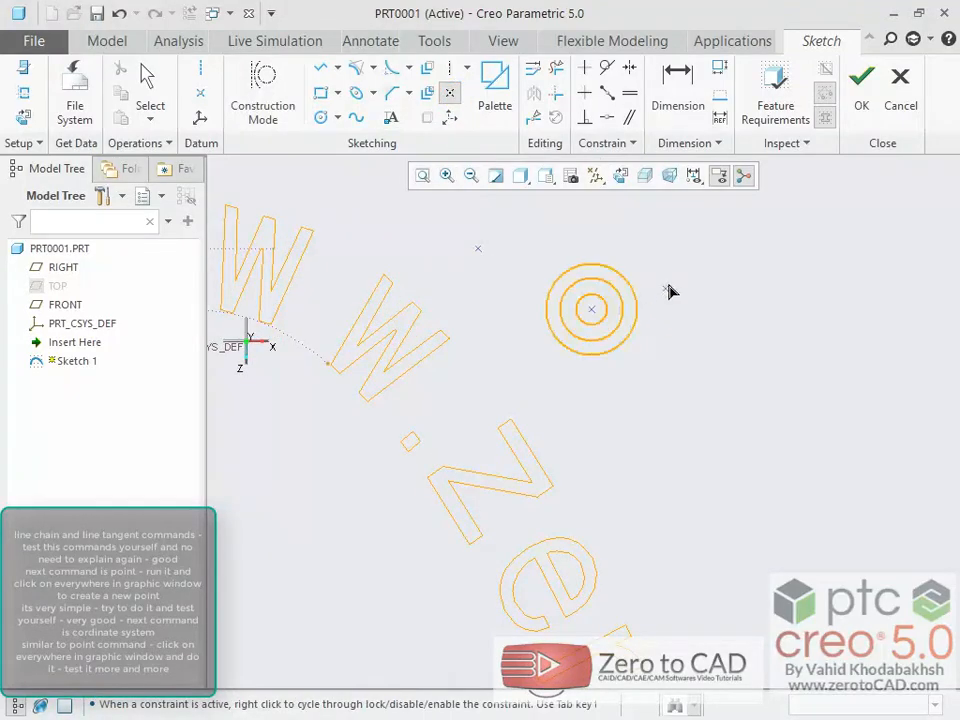
left_click(686, 250)
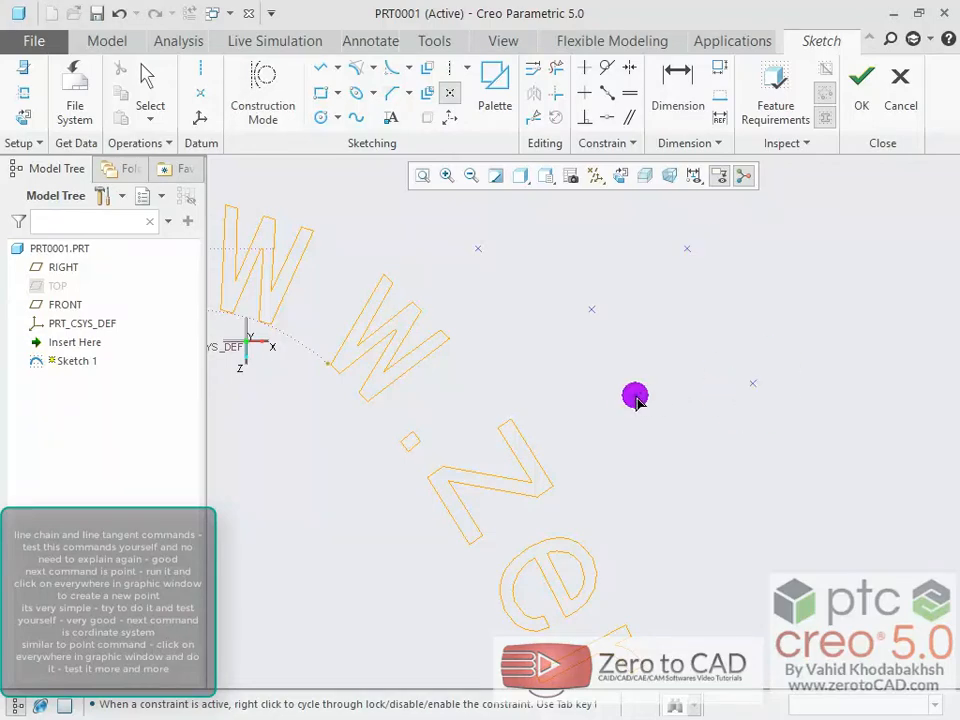
scroll(642, 378, "down", 3)
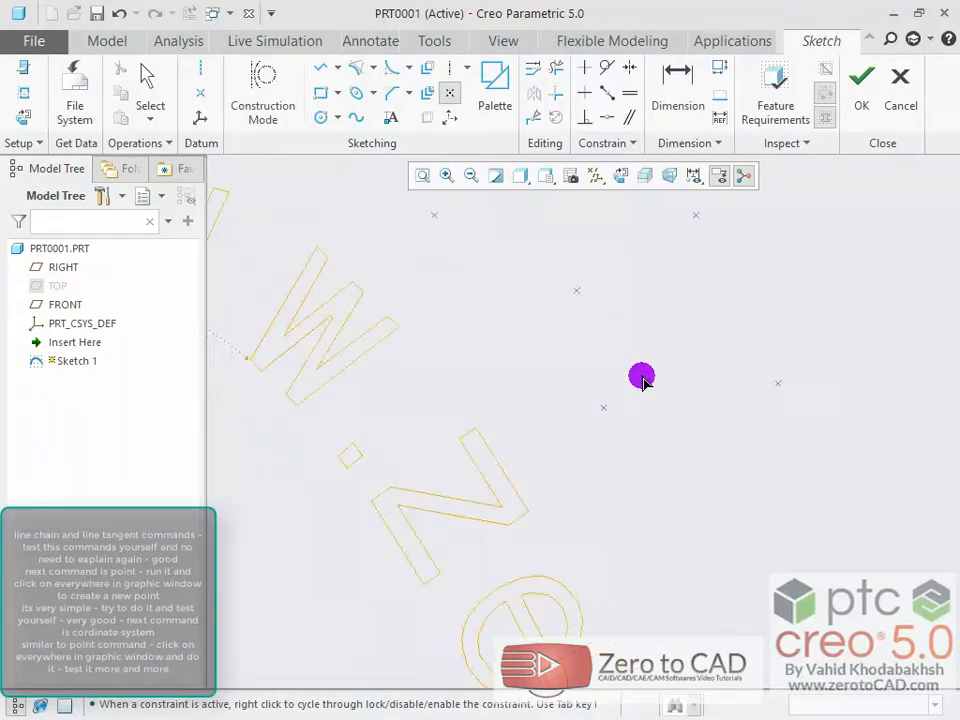
scroll(610, 328, "up", 3)
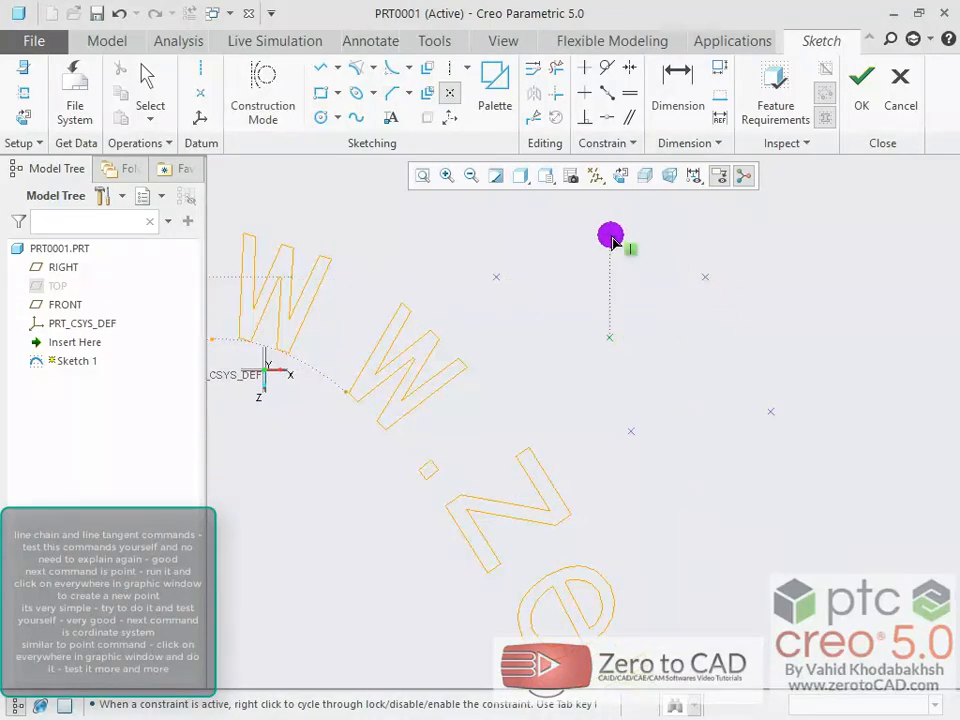
middle_click(639, 302)
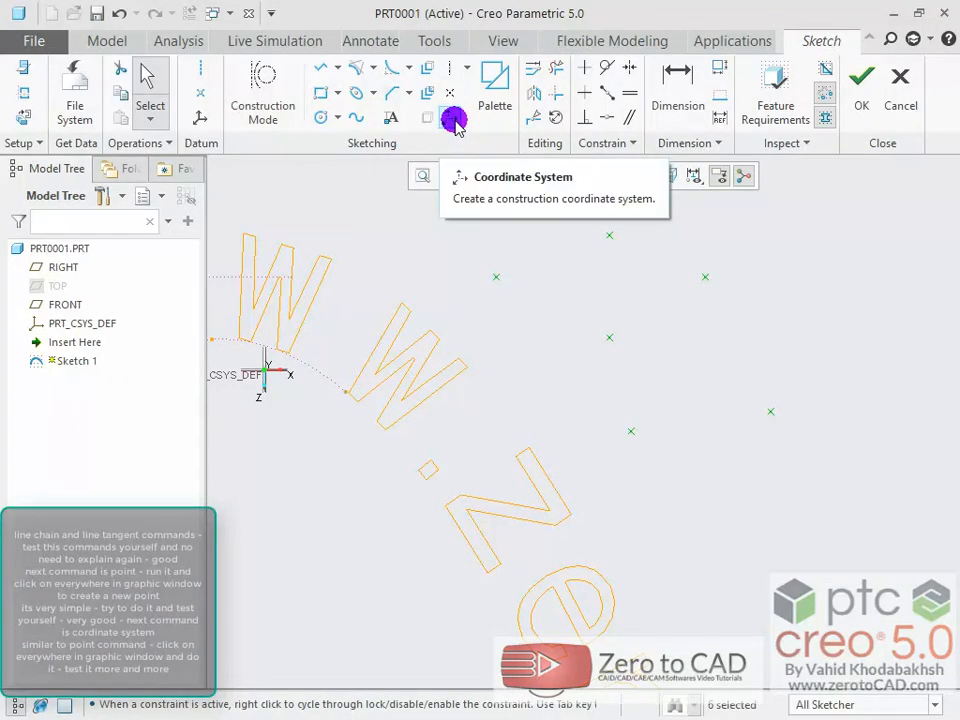
- Place four construction coordinate systems to the right of the curved text, around and below the lower construction points
left_click(452, 119)
left_click(660, 369)
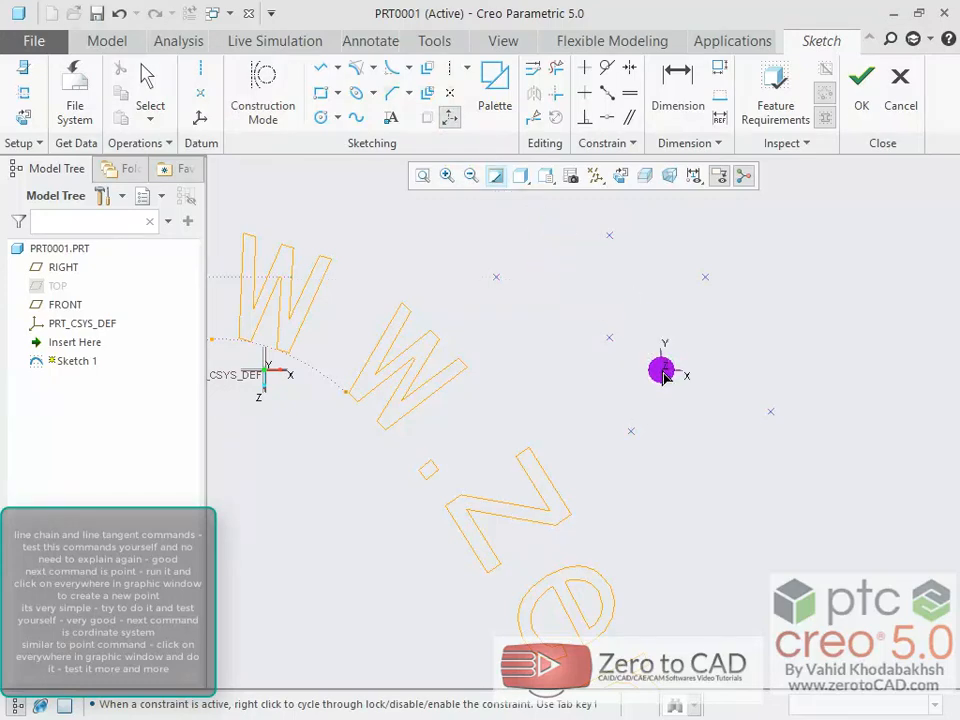
scroll(663, 373, "up", 1)
scroll(662, 371, "up", 2)
scroll(771, 527, "up", 2)
scroll(771, 527, "down", 2)
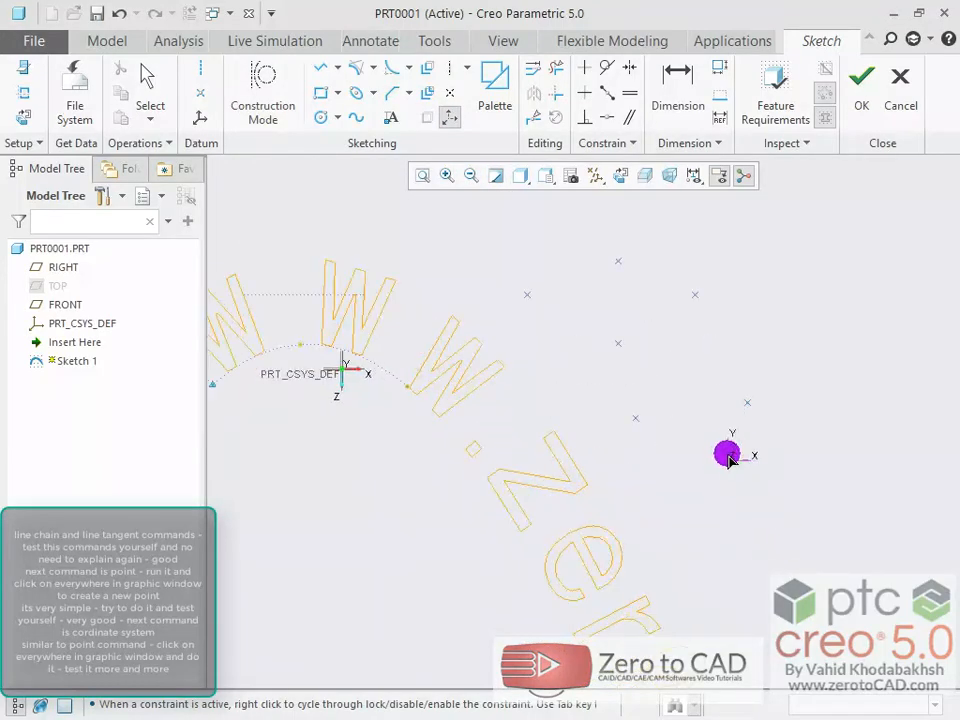
left_click(729, 443)
left_click(682, 502)
left_click(786, 562)
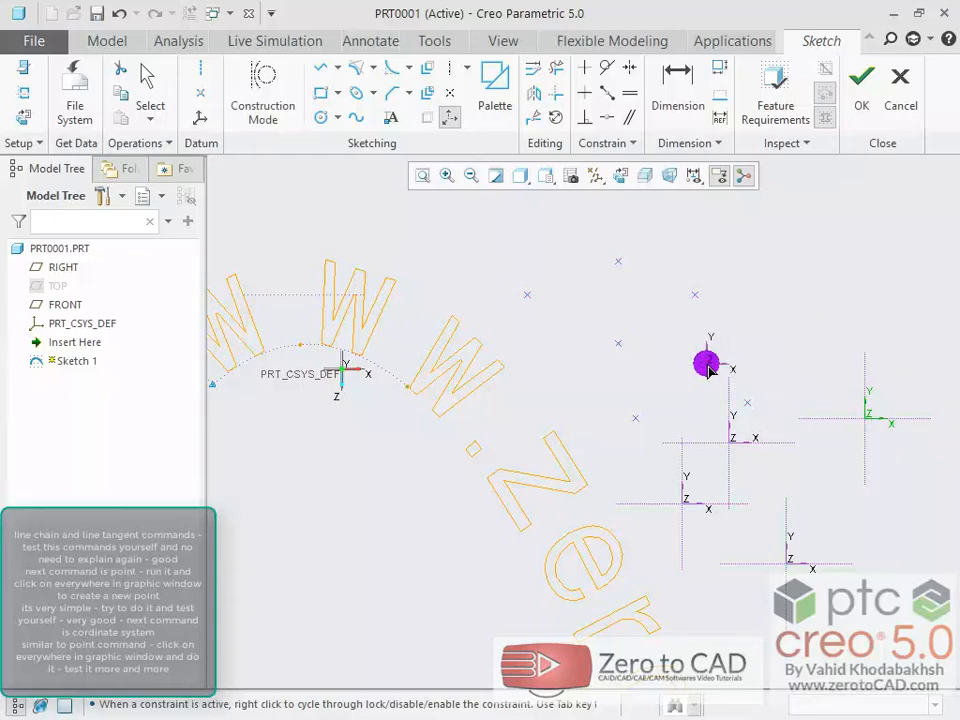
scroll(707, 360, "up", 2)
scroll(650, 435, "down", 2)
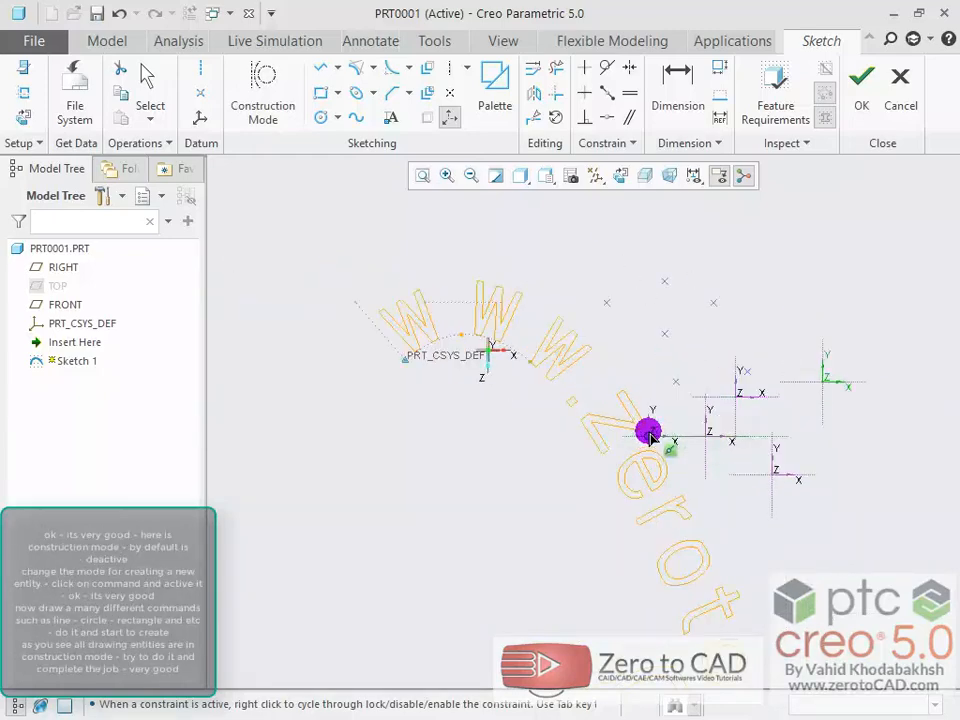
scroll(621, 360, "up", 4)
scroll(658, 380, "up", 2)
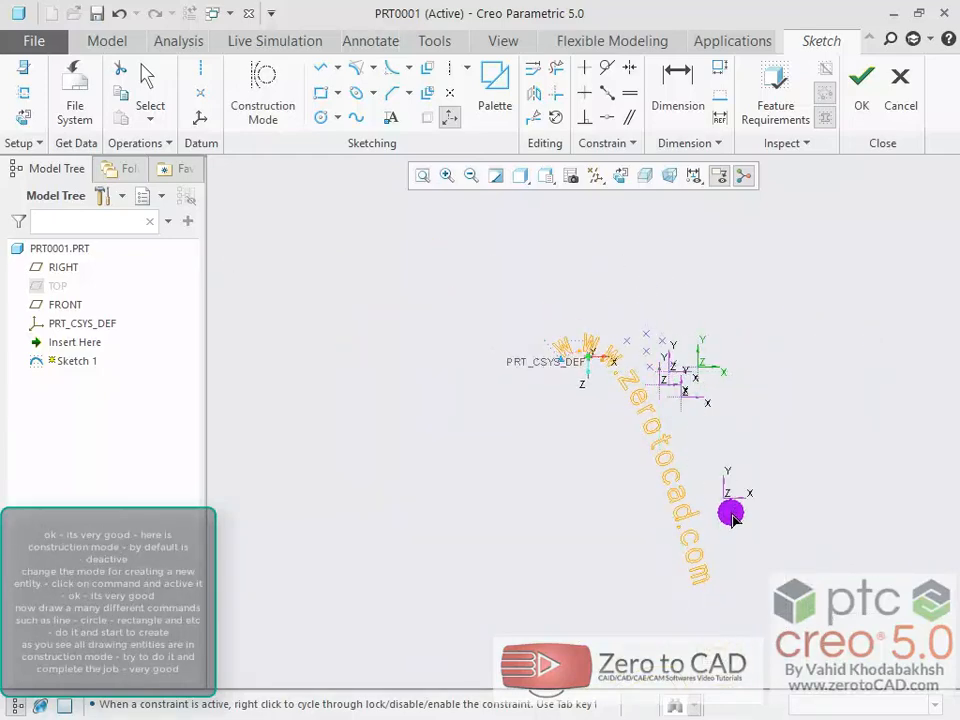
scroll(731, 509, "down", 2)
middle_click(738, 428)
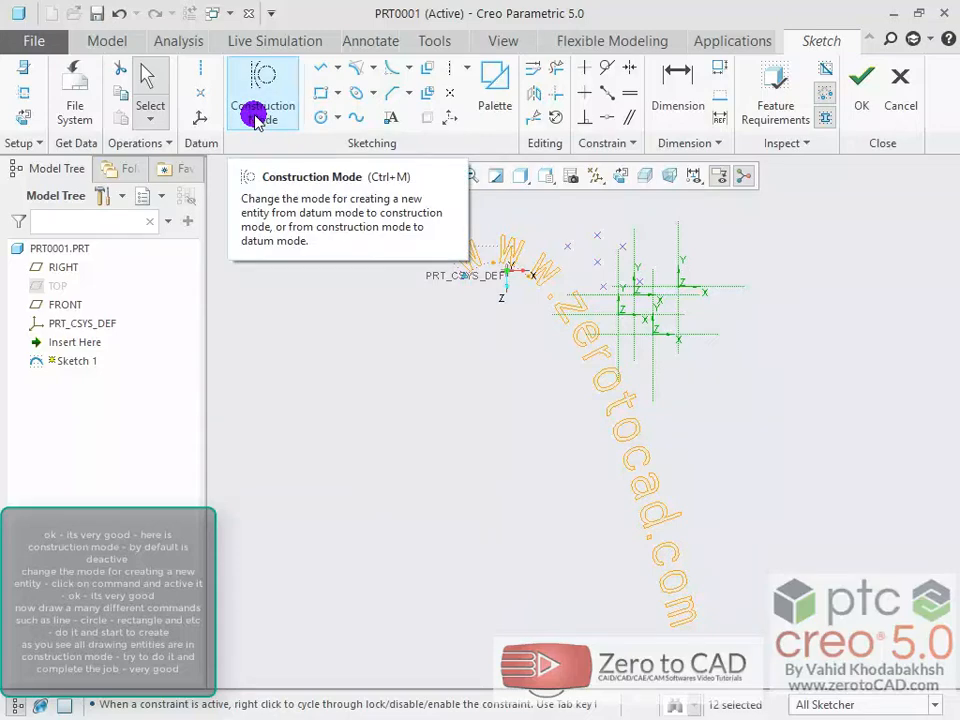
- Turn on Construction Mode and draw an open chain of four connected lines in the empty area below and left of the curved text
scroll(493, 347, "down", 1)
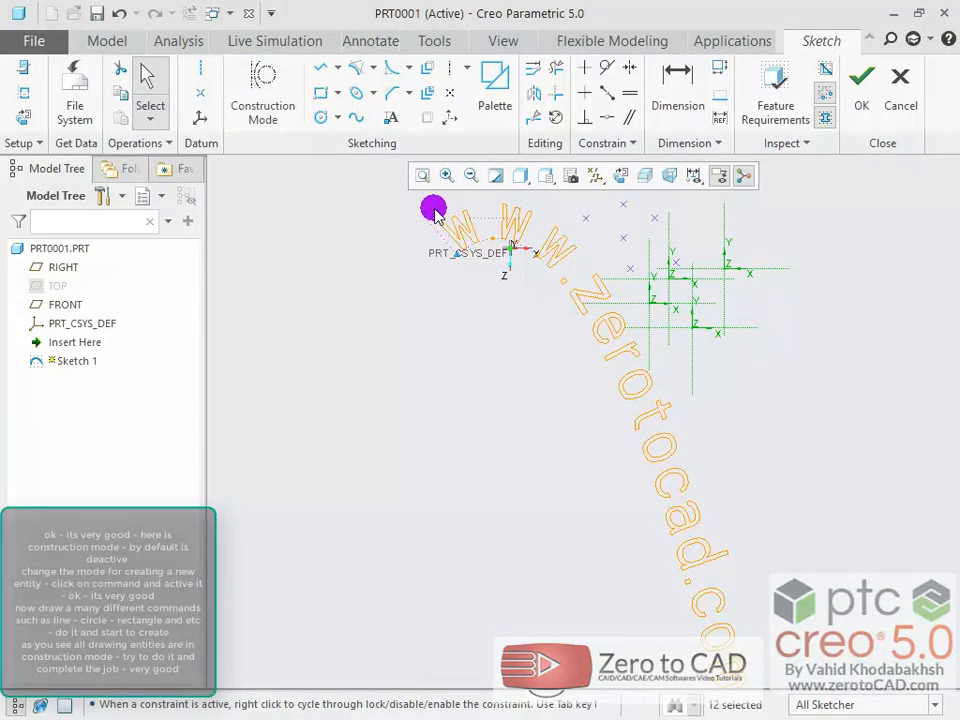
scroll(435, 212, "down", 4)
scroll(480, 240, "up", 1)
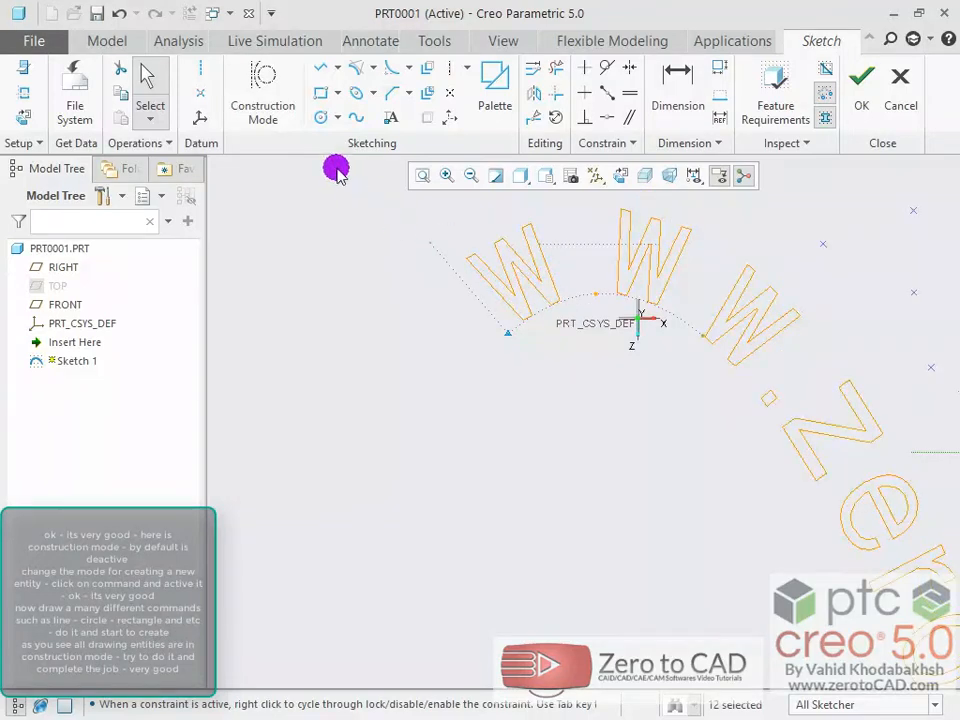
left_click(261, 101)
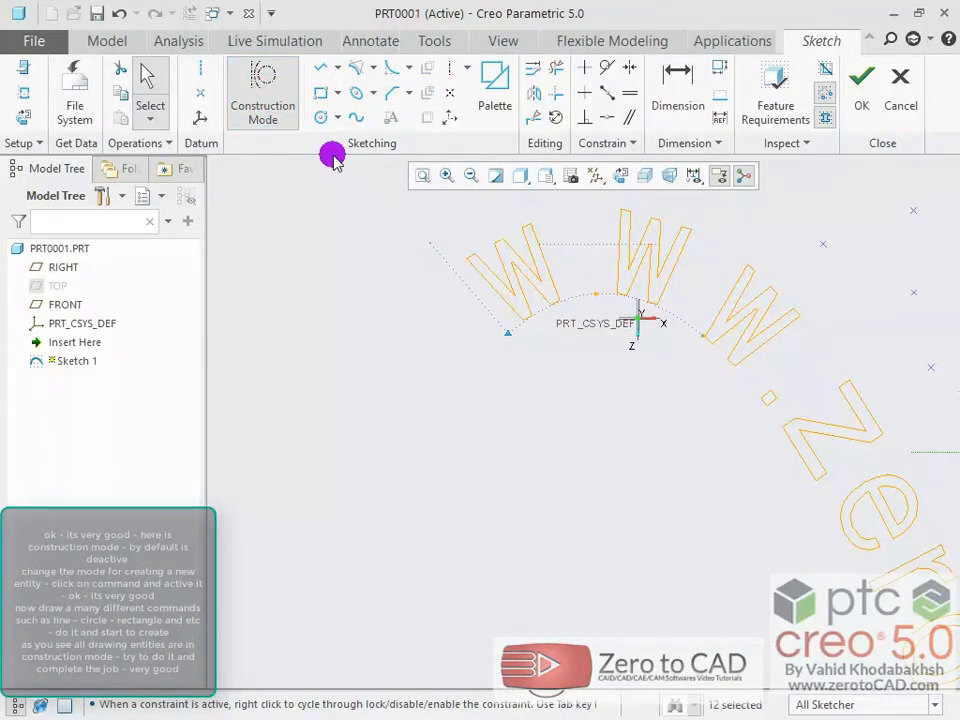
left_click(318, 72)
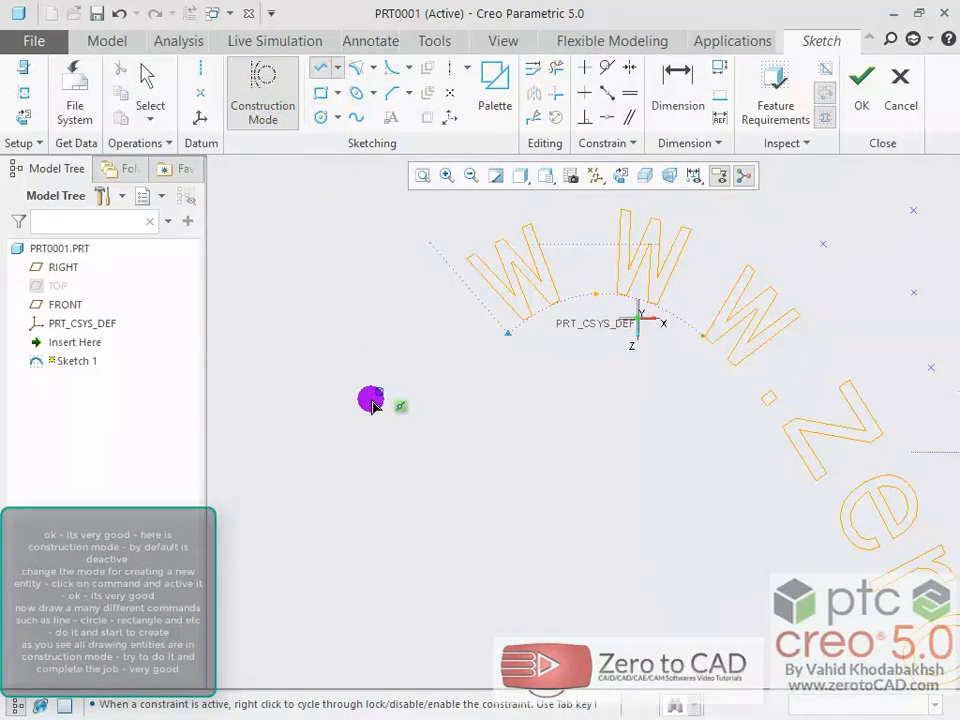
left_click(484, 480)
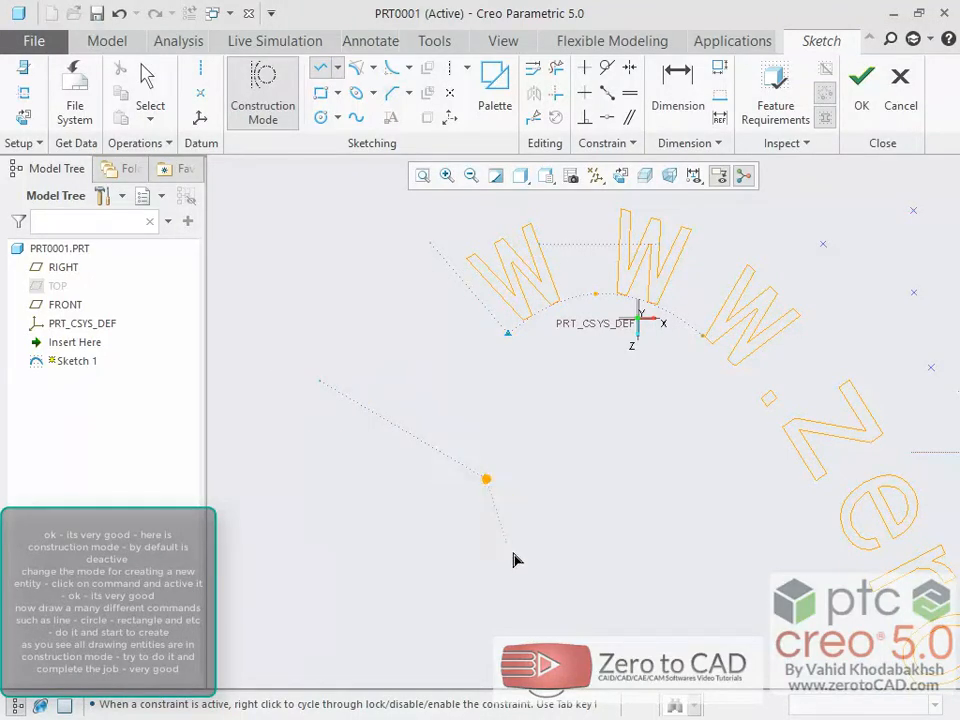
middle_click(469, 540)
scroll(419, 530, "up", 1)
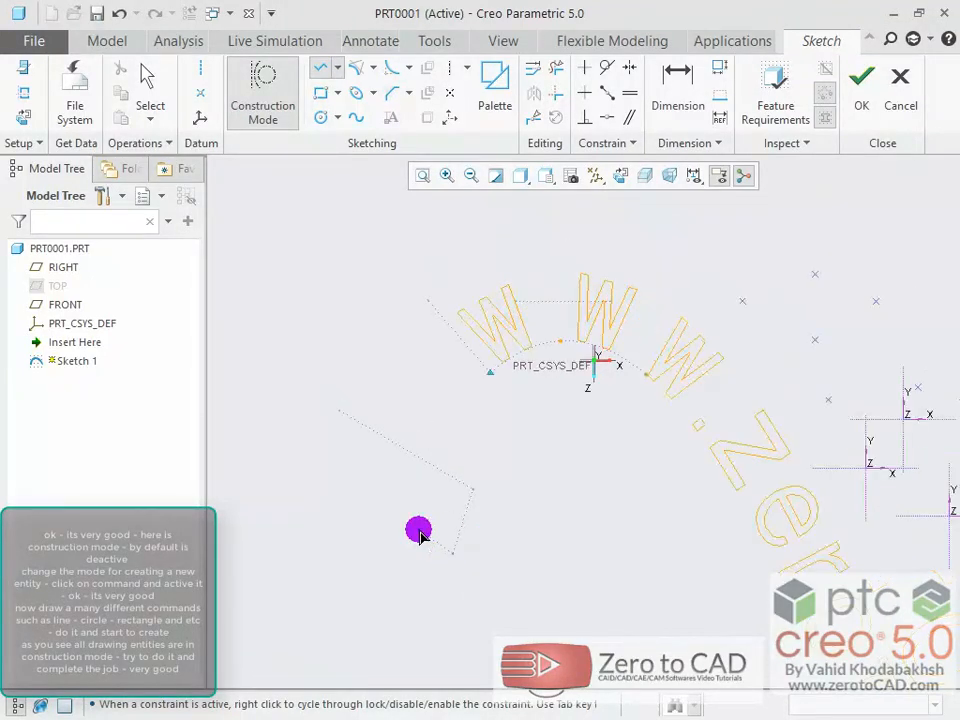
scroll(419, 530, "down", 3)
left_click(348, 533)
left_click(293, 437)
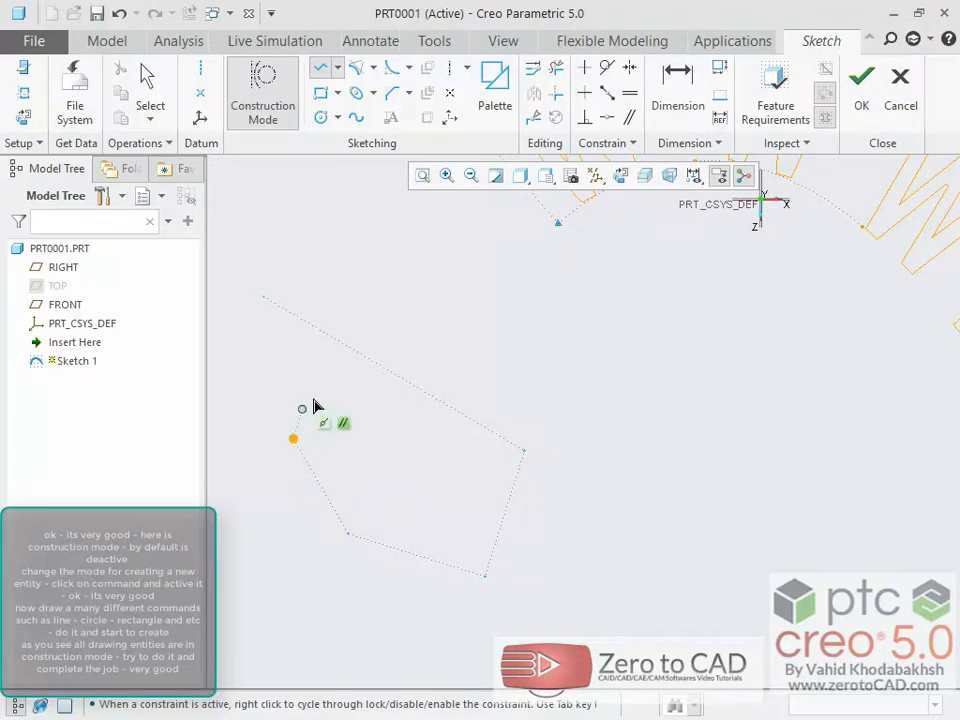
middle_click(367, 324)
- Draw a construction rectangle to the right of the open line chain and a construction circle above the chain's long slanted line
left_click(337, 97)
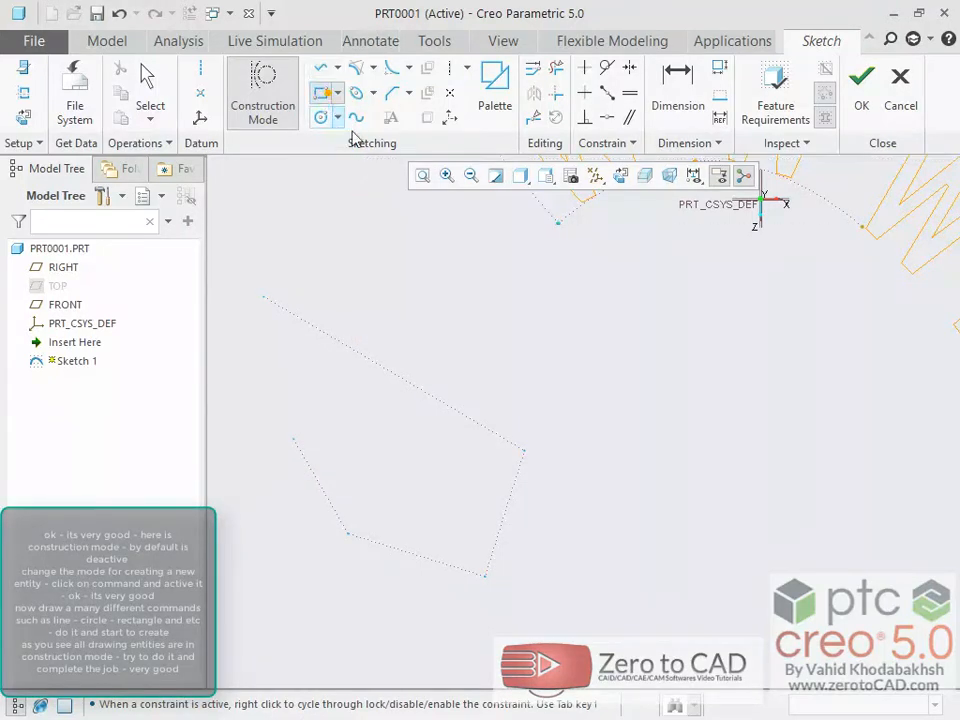
left_click(571, 321)
left_click(772, 449)
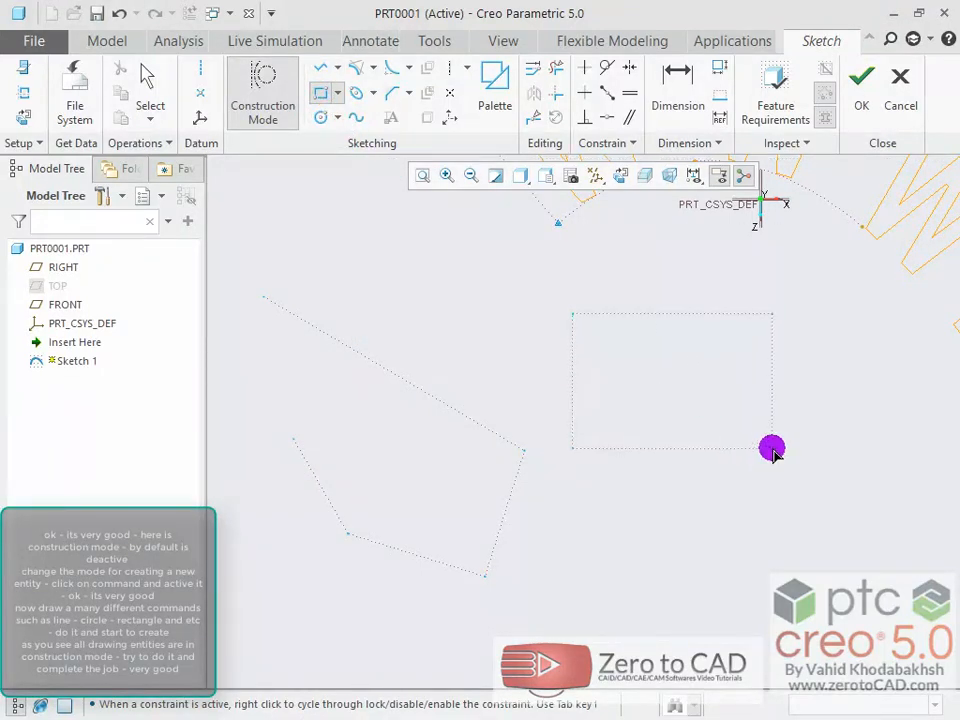
left_click(319, 118)
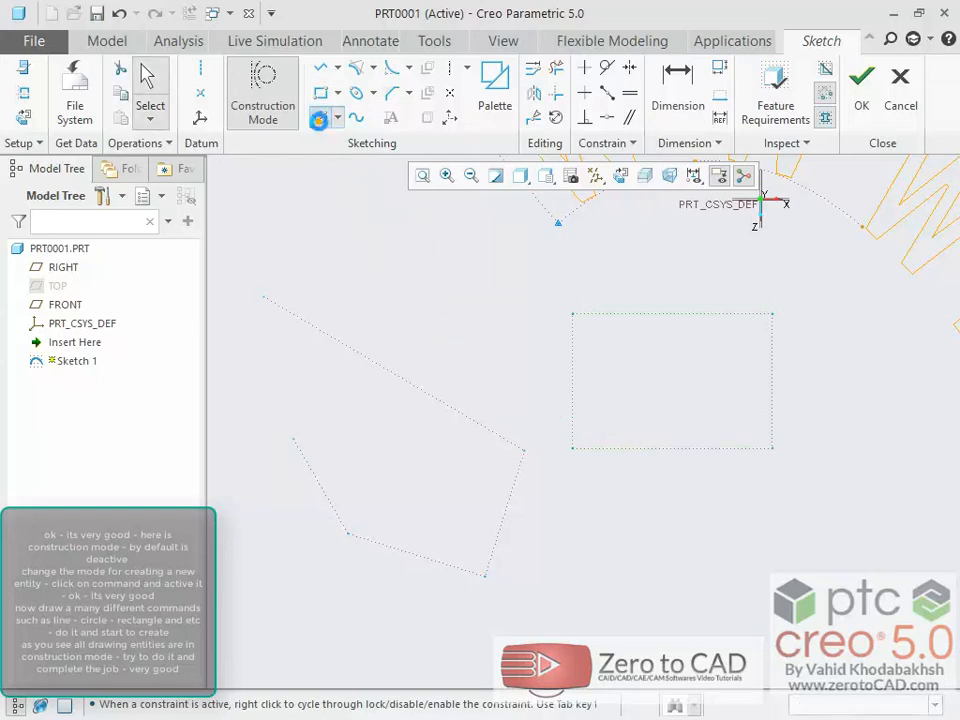
left_click(493, 340)
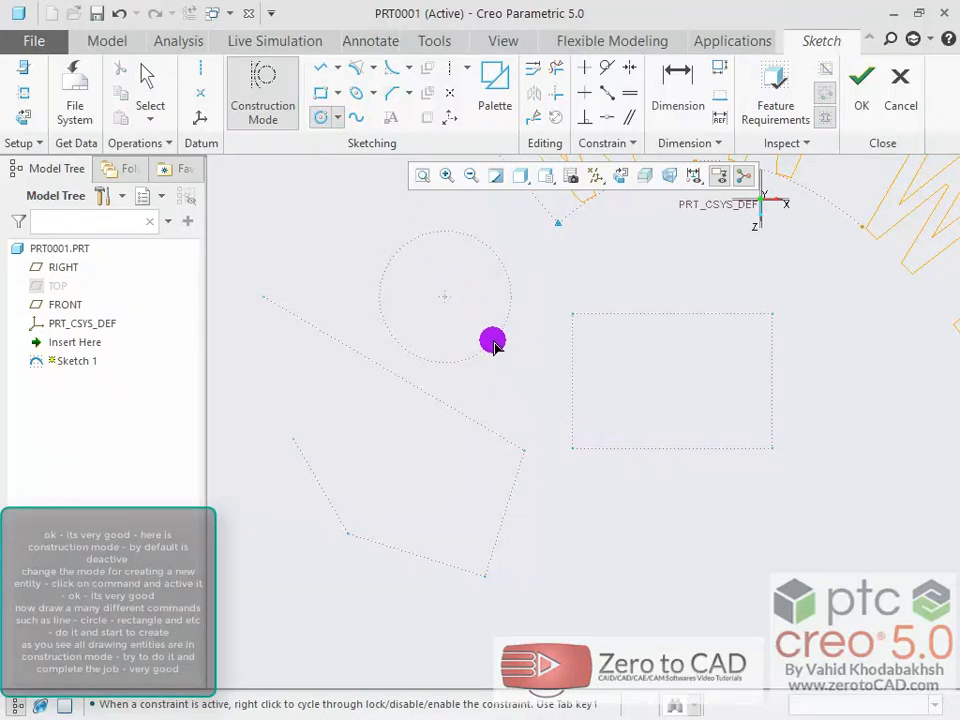
middle_click(563, 356)
left_click(502, 291)
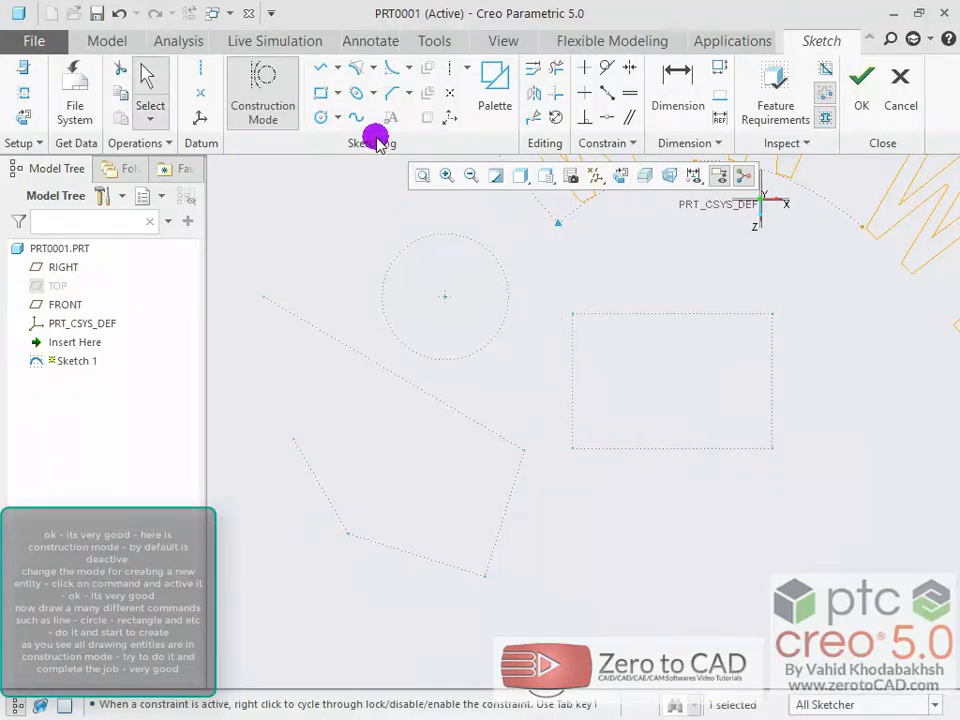
- Draw a horizontal construction ellipse inside the open line chain, and turn Construction Mode off
left_click(358, 92)
left_click(393, 475)
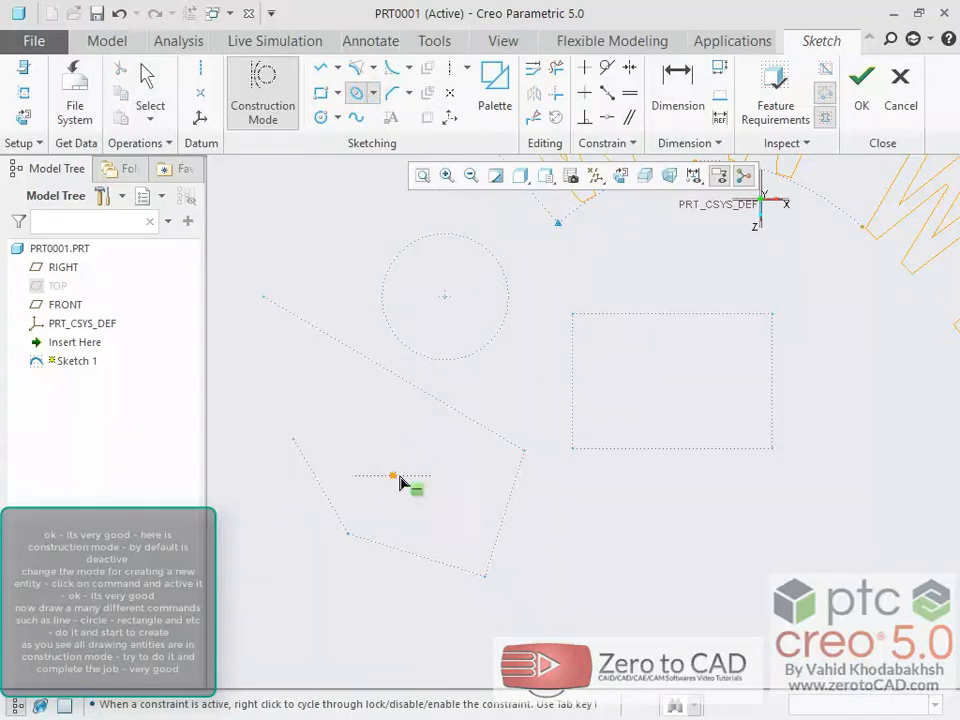
left_click(411, 433)
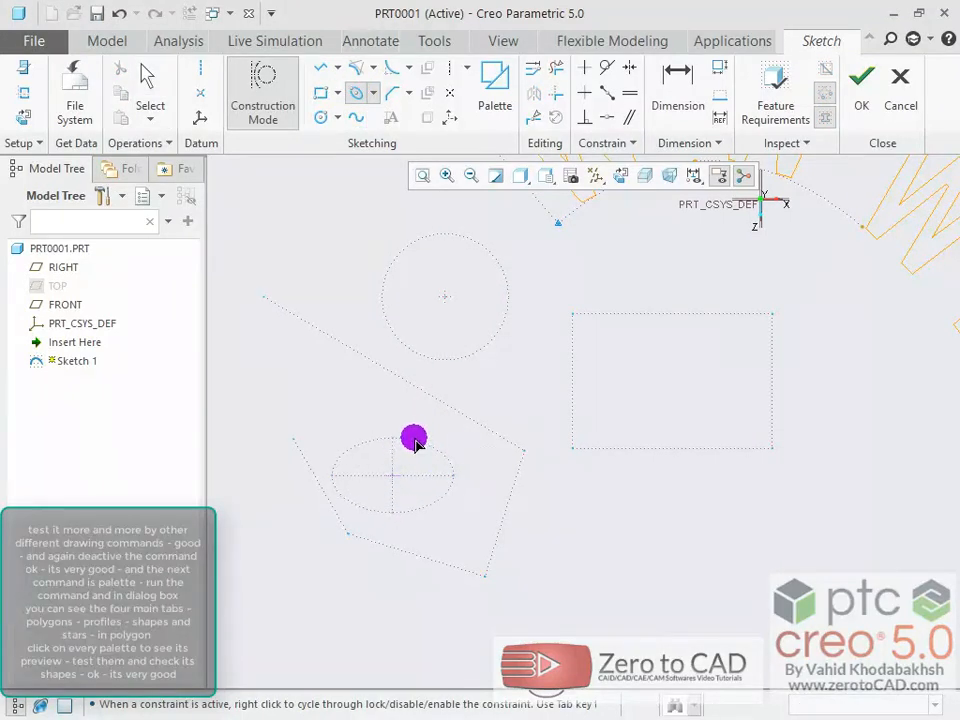
middle_click(413, 440)
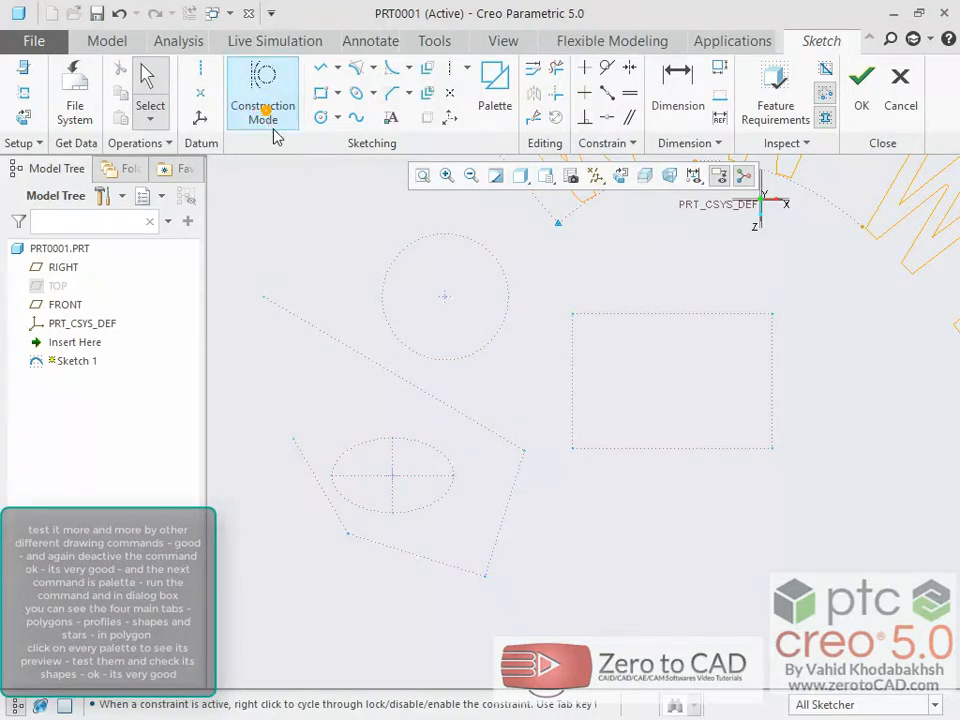
- Draw a smaller solid circle inside the construction circle, sharing its center
left_click(320, 117)
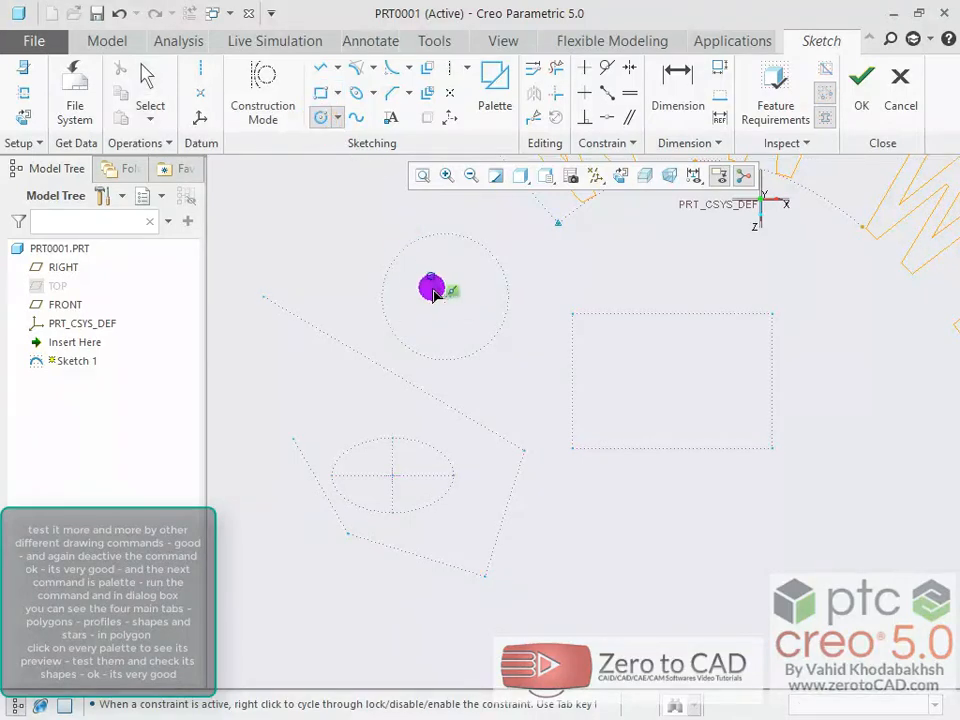
left_click(476, 268)
middle_click(508, 306)
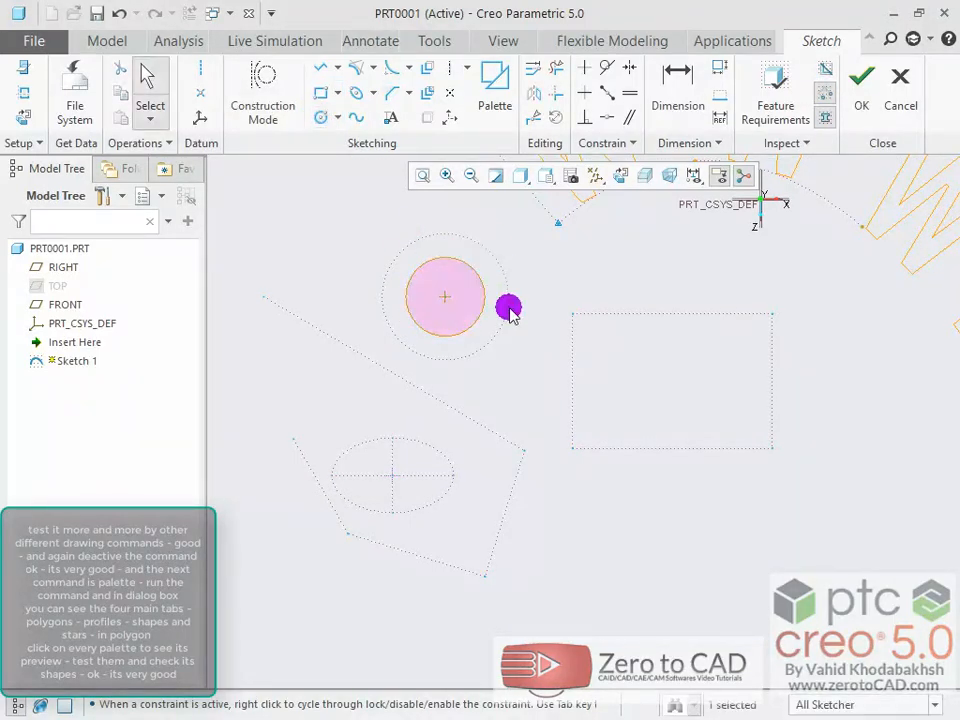
scroll(466, 261, "up", 3)
scroll(463, 265, "down", 5)
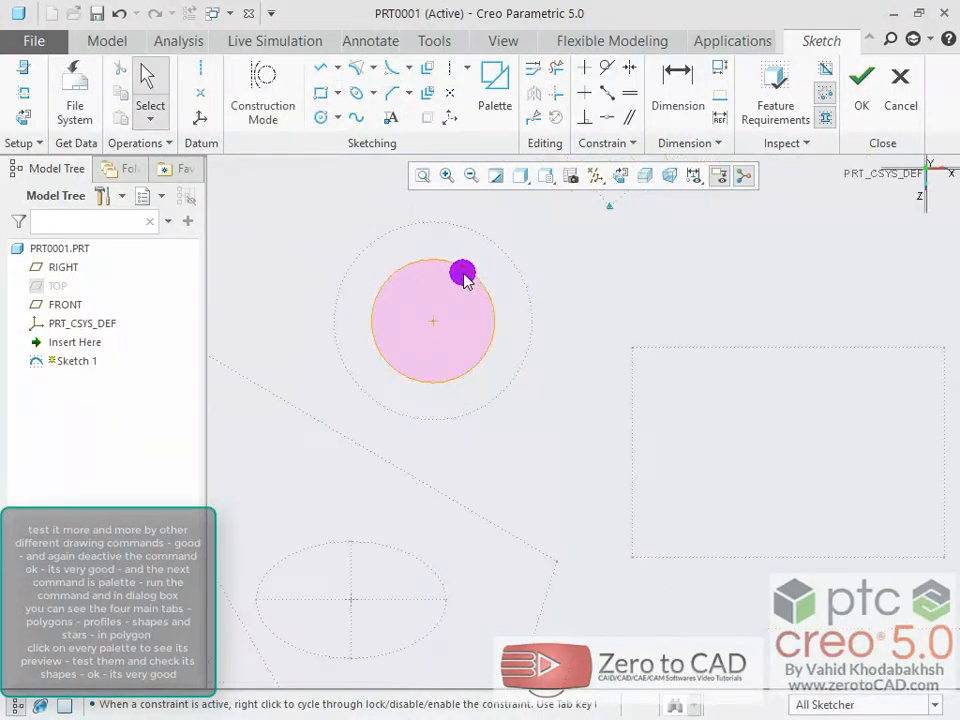
- Open the Sketcher Palette, reposition and lengthen its window, and enlarge its preview area
left_click(500, 105)
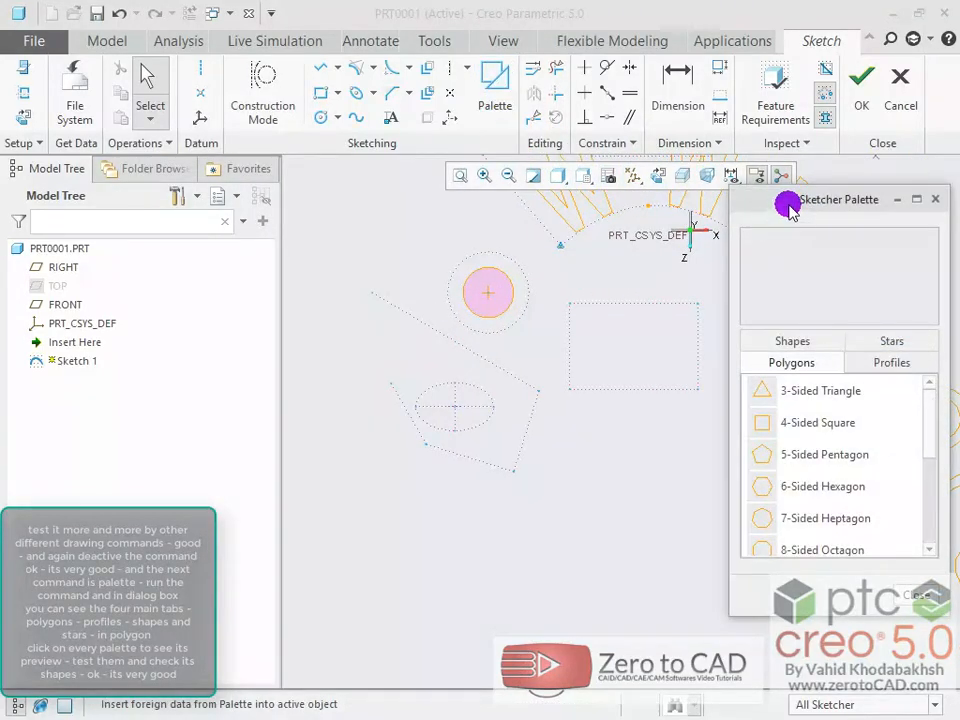
left_click_drag(786, 206, 772, 200)
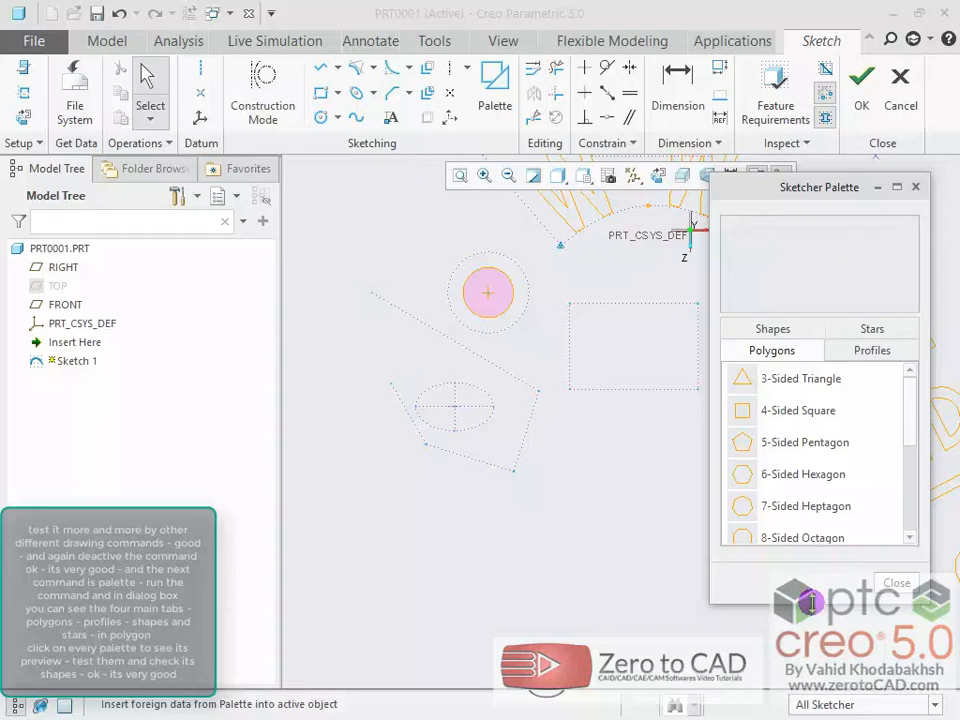
left_click_drag(810, 603, 810, 671)
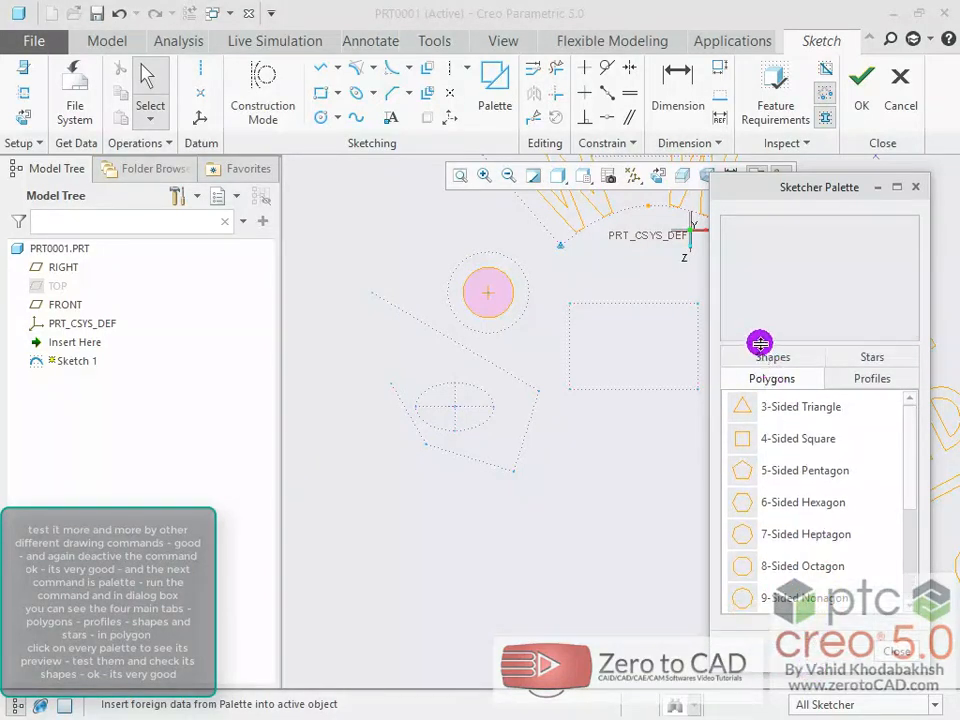
left_click_drag(760, 344, 761, 394)
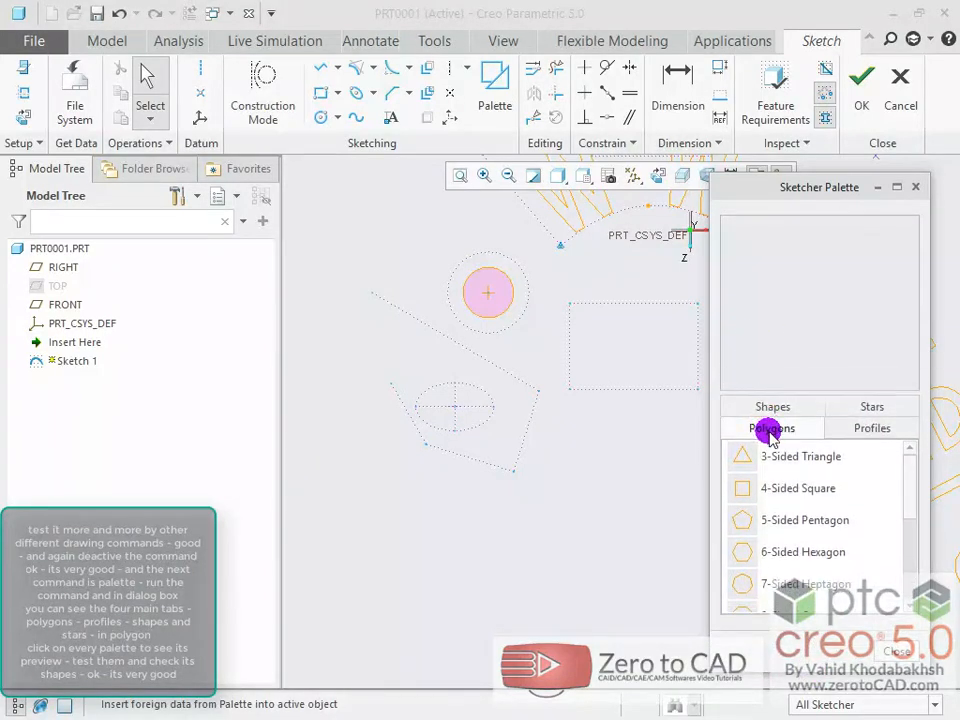
- Look through the palette's Profiles, Shapes and Stars categories and return to Polygons
left_click(862, 428)
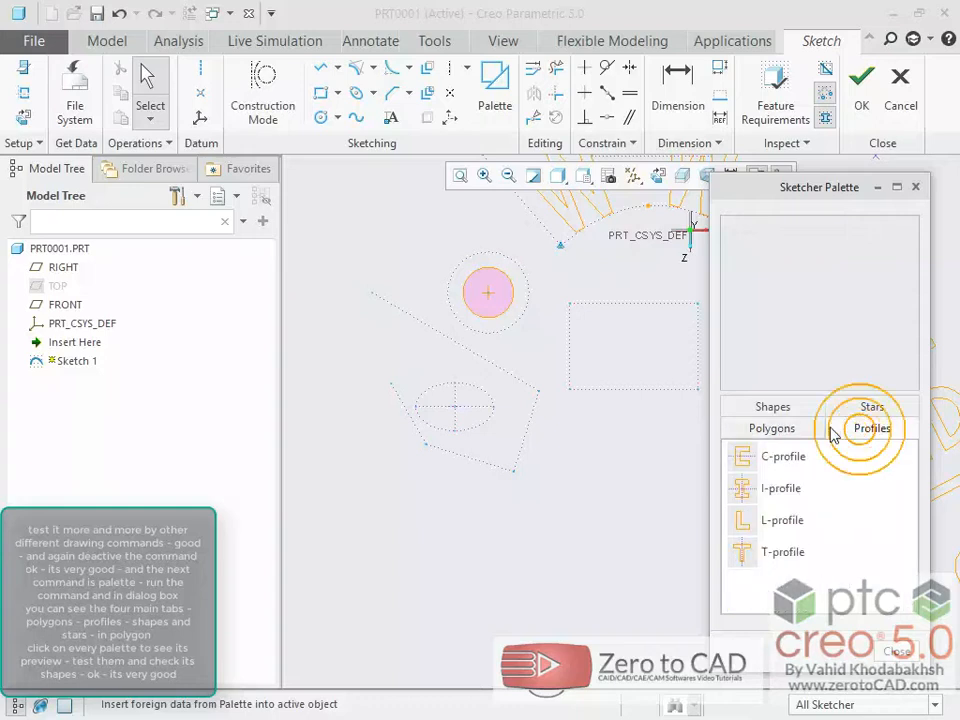
left_click(773, 406)
left_click(868, 428)
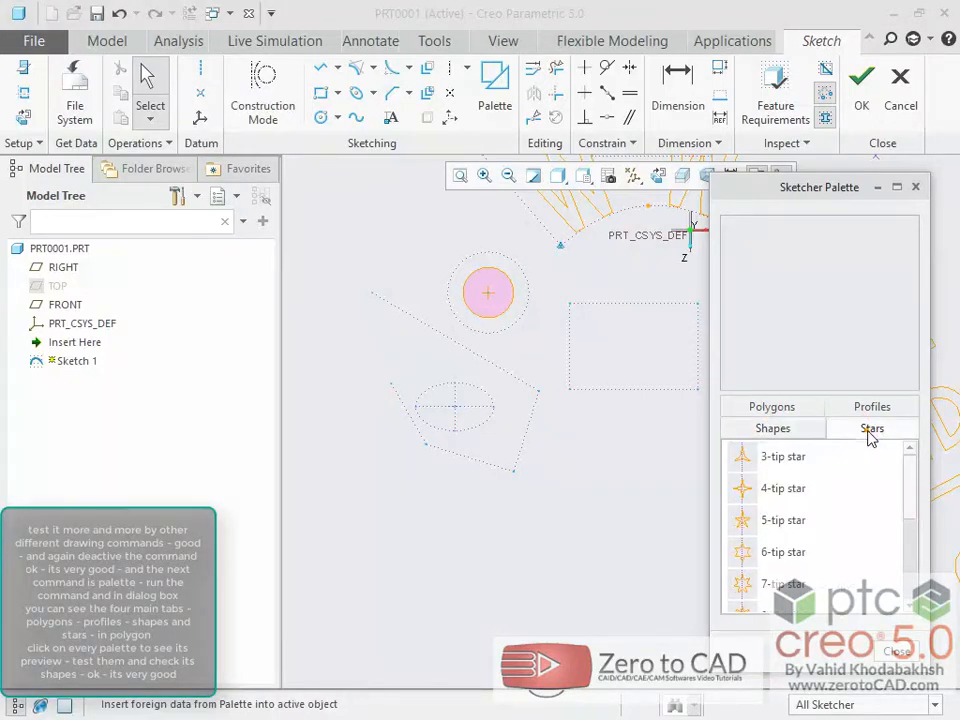
left_click(774, 407)
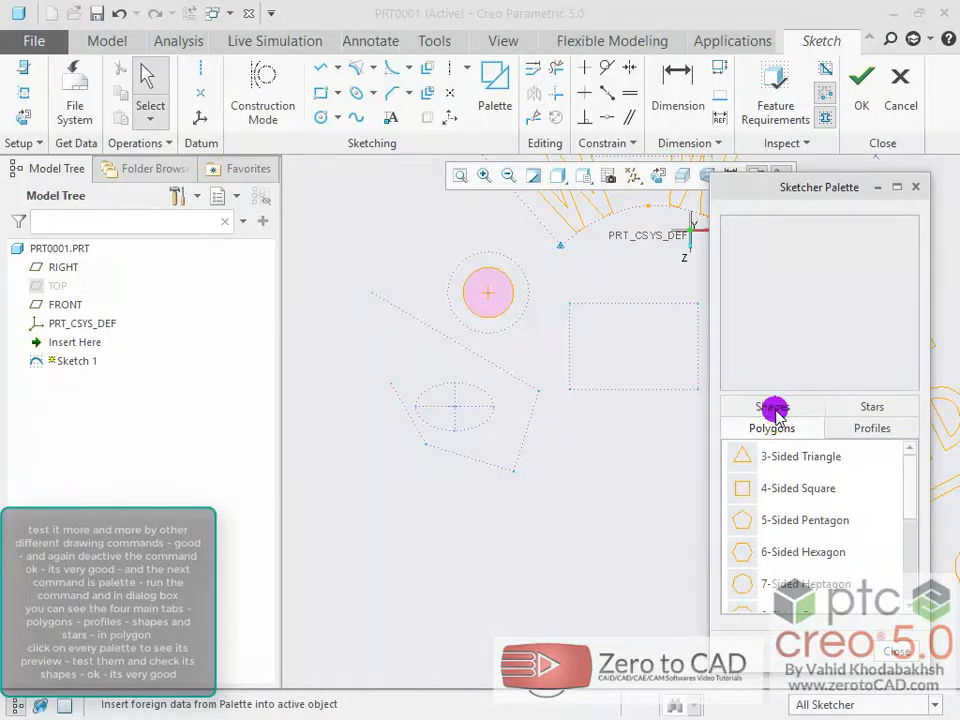
- Preview the palette's polygons one by one, from the 3-Sided Triangle to the 9-Sided Nonagon
left_click(790, 459)
left_click(792, 489)
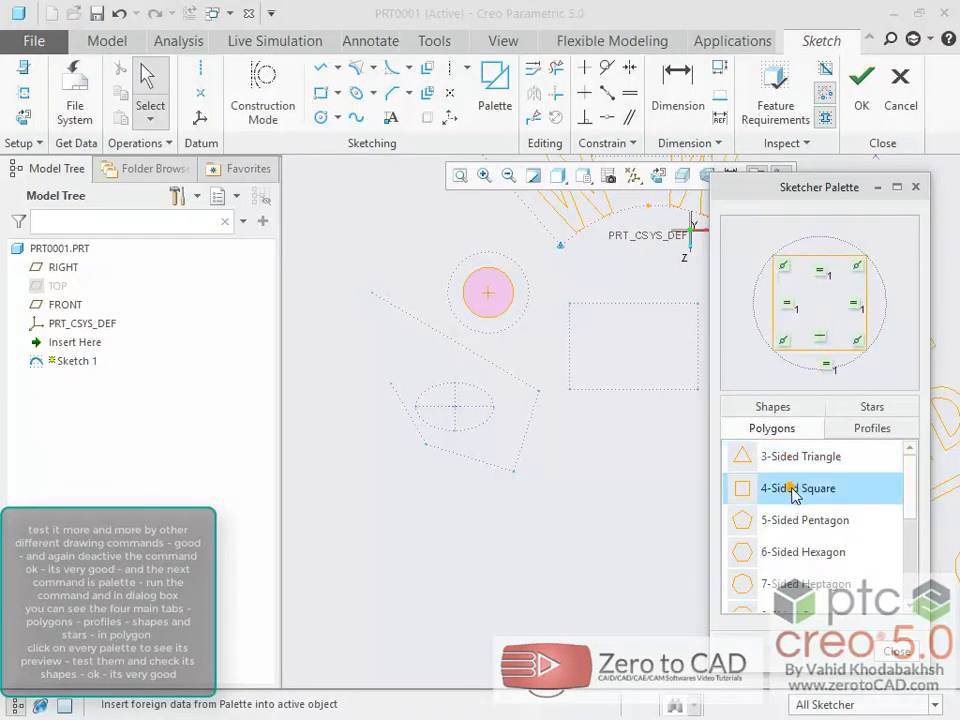
left_click(803, 519)
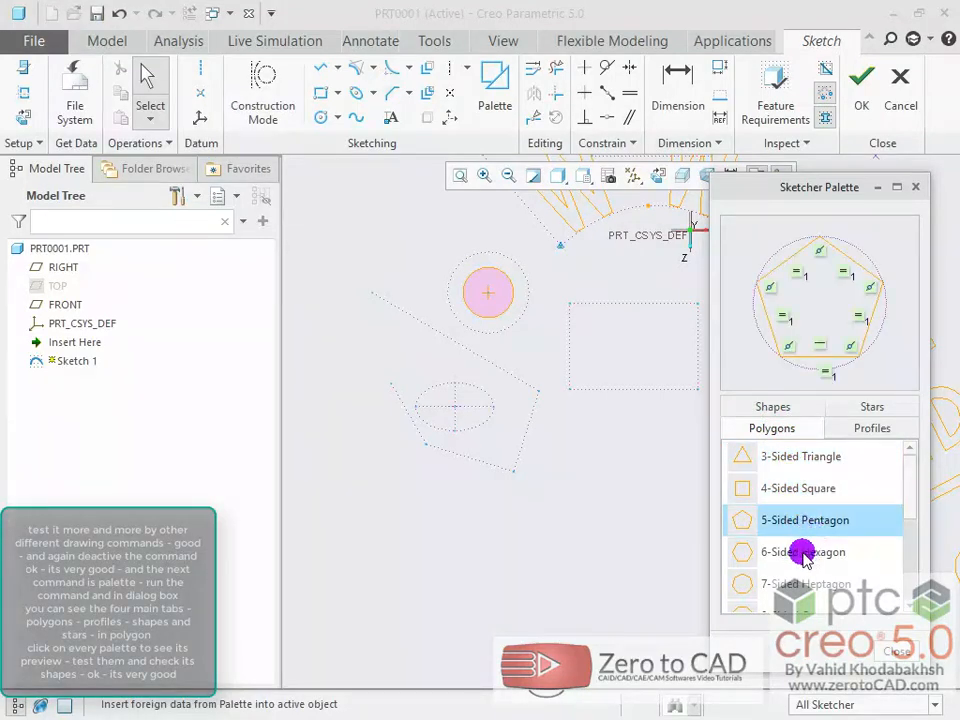
left_click(804, 556)
scroll(805, 553, "down", 3)
left_click(801, 492)
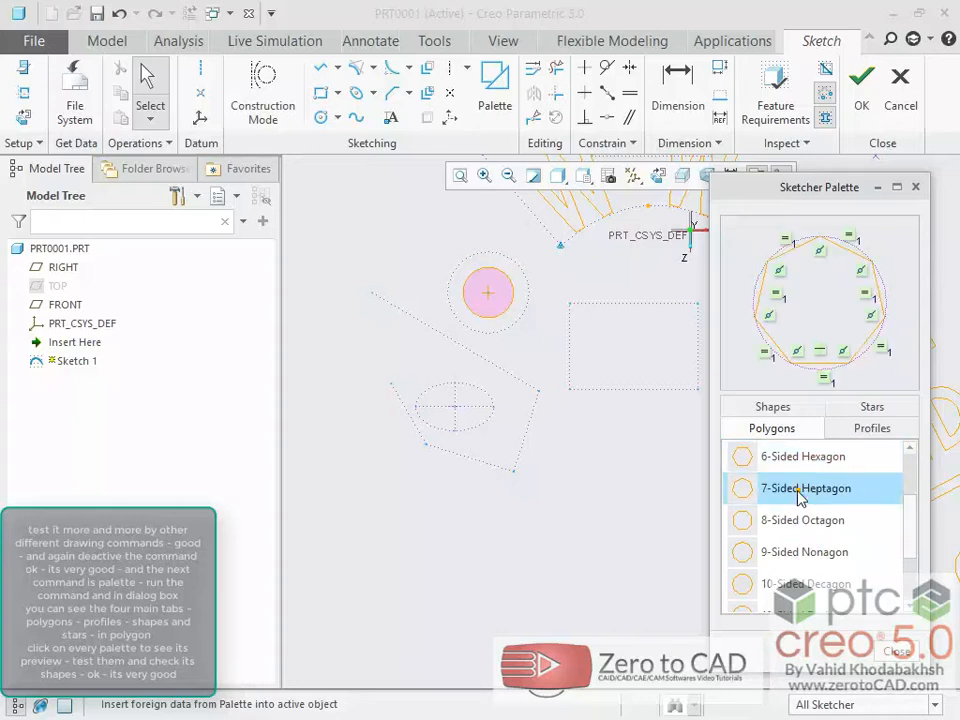
left_click(806, 521)
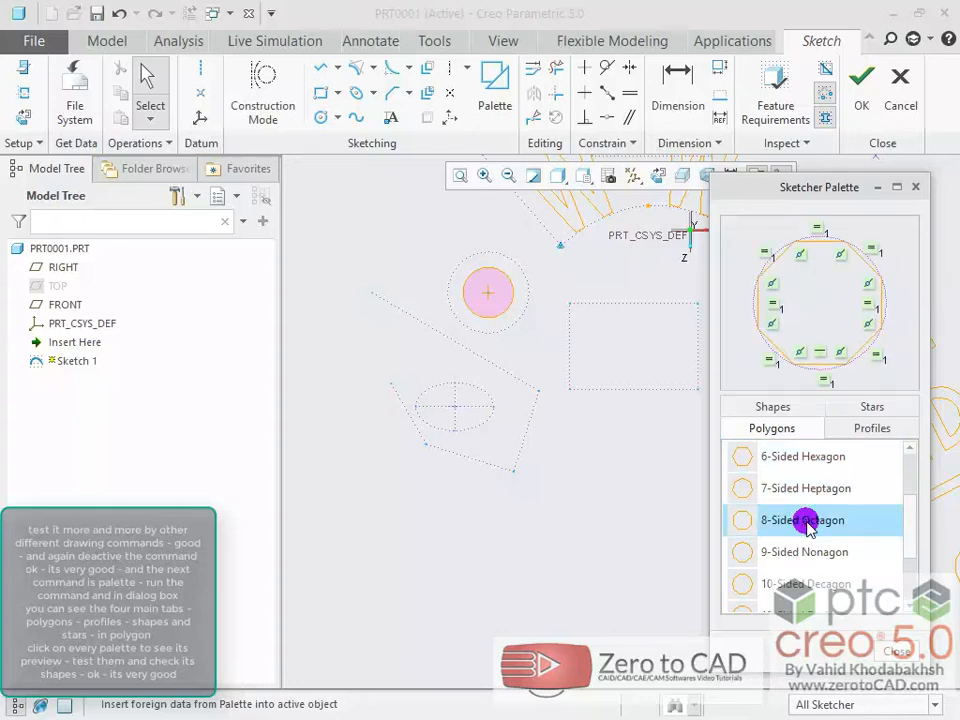
left_click(803, 556)
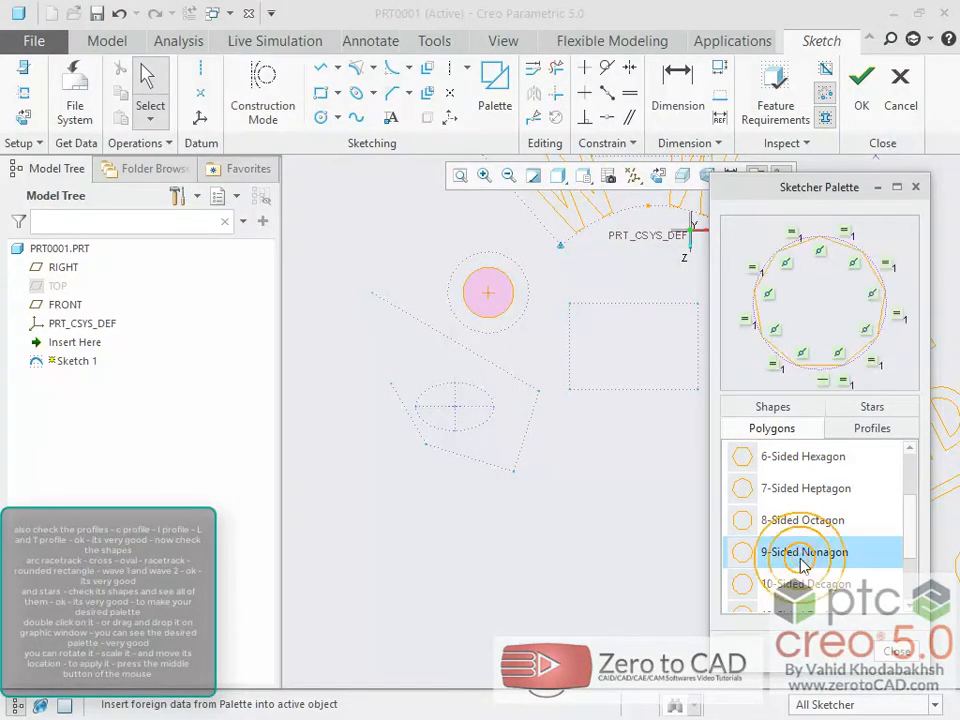
- Preview the C-profile, I-profile, L-profile and T-profile in the palette's Profiles category
left_click(870, 428)
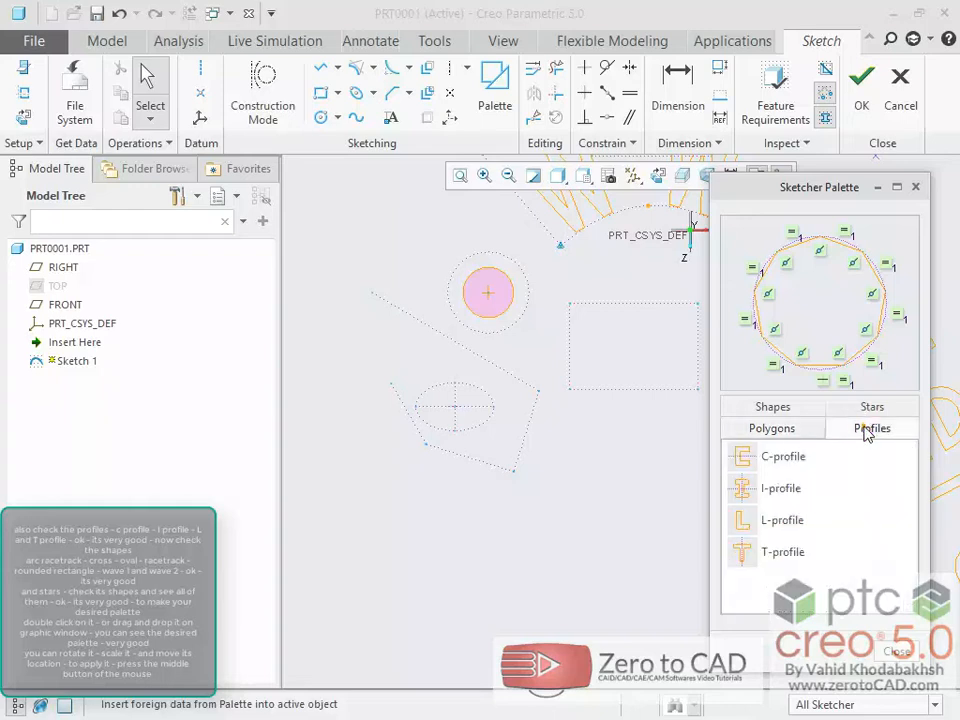
left_click(790, 460)
left_click(784, 489)
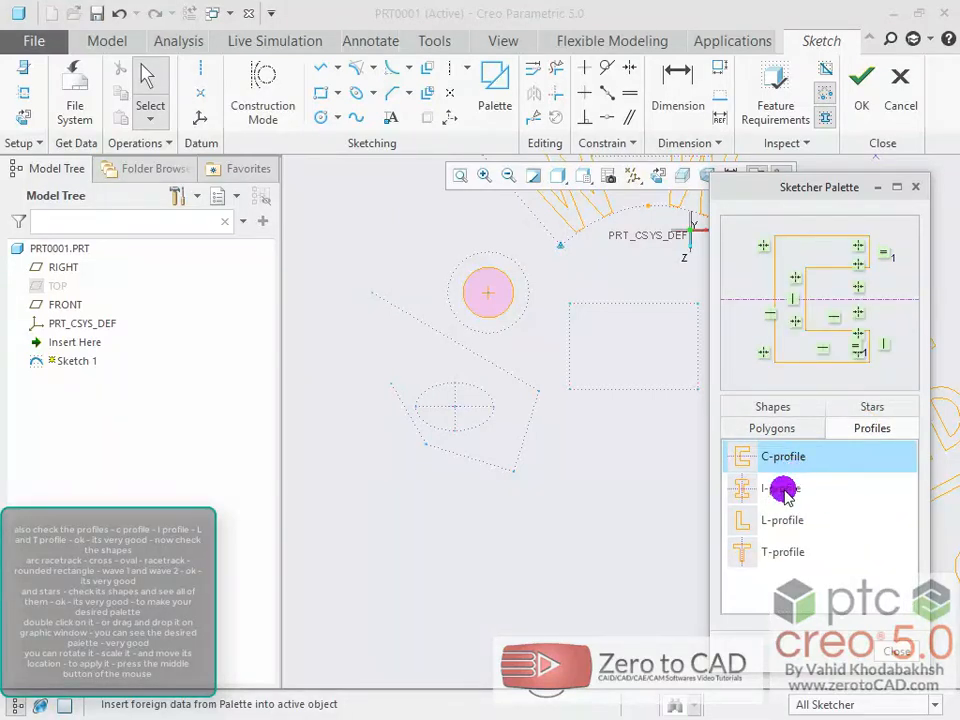
left_click(781, 520)
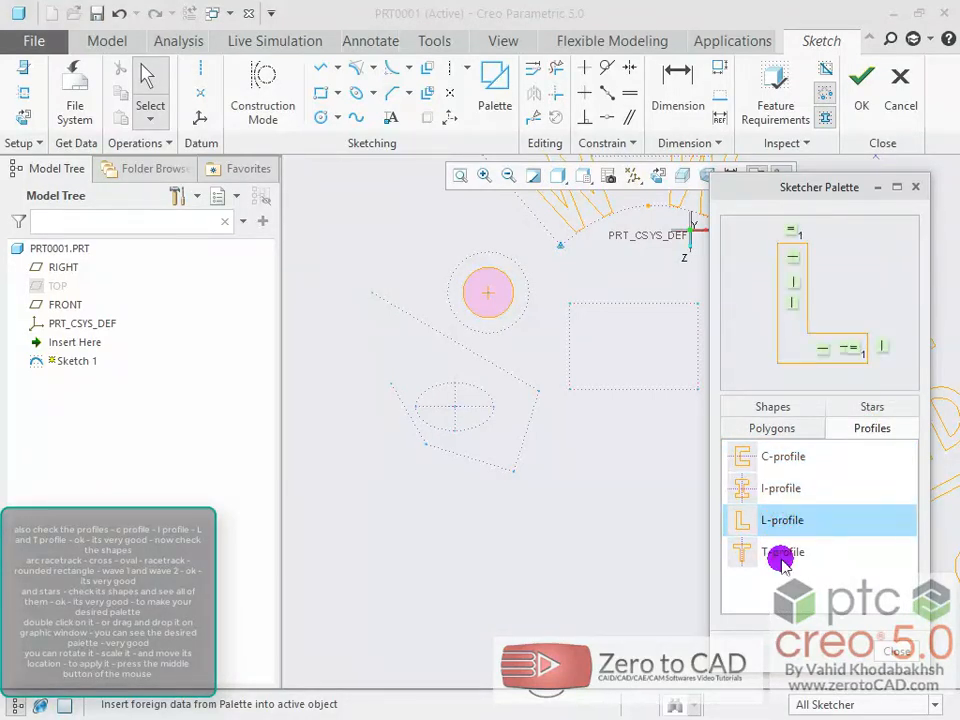
left_click(782, 559)
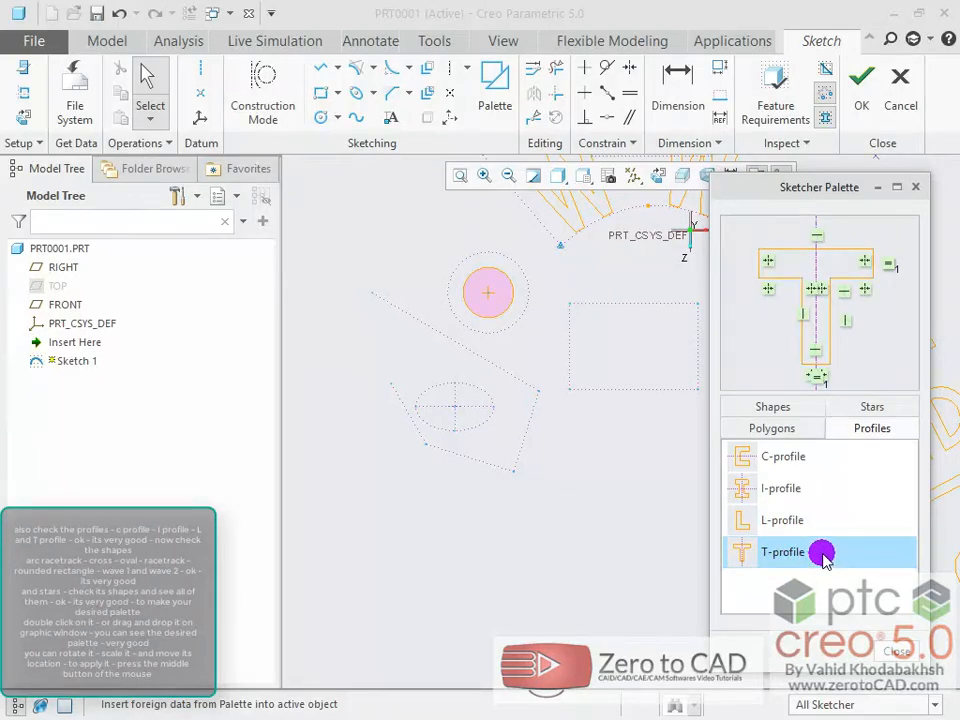
- Preview the palette's Shapes one by one, from Arc racetrack and Cross through Oval, Racetrack and Rounded rectangle to Wave 1 and Wave 2
left_click(773, 406)
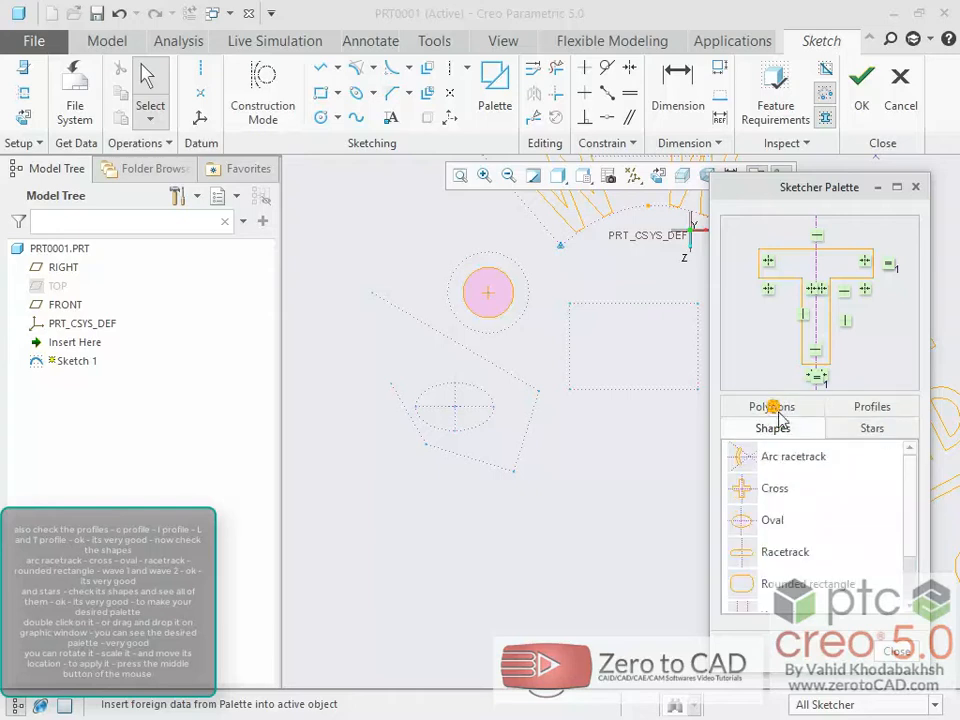
left_click(794, 460)
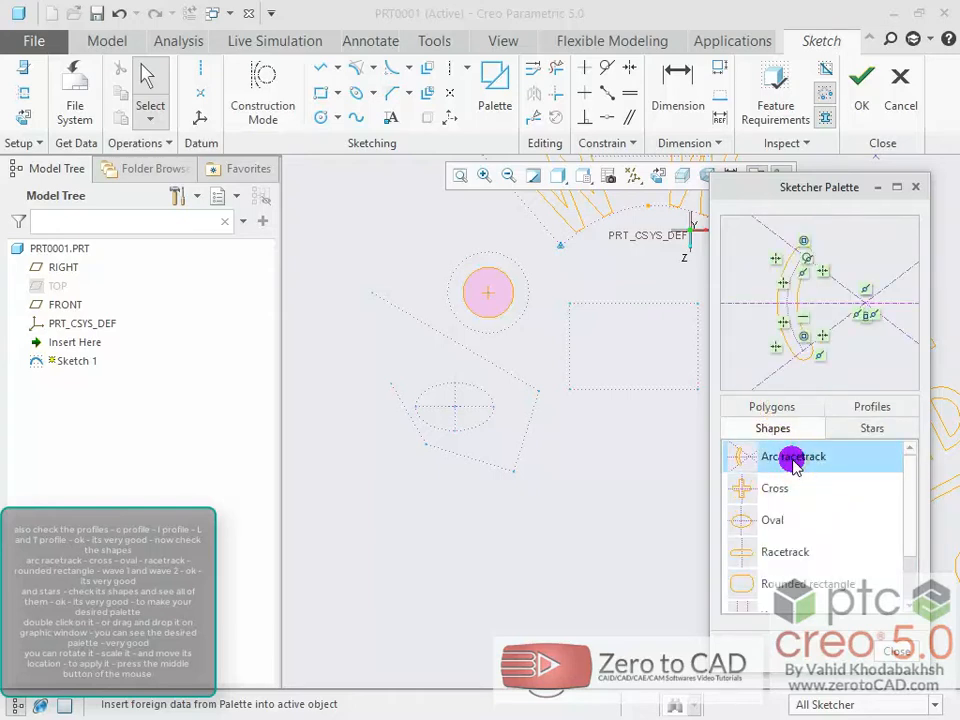
left_click(767, 487)
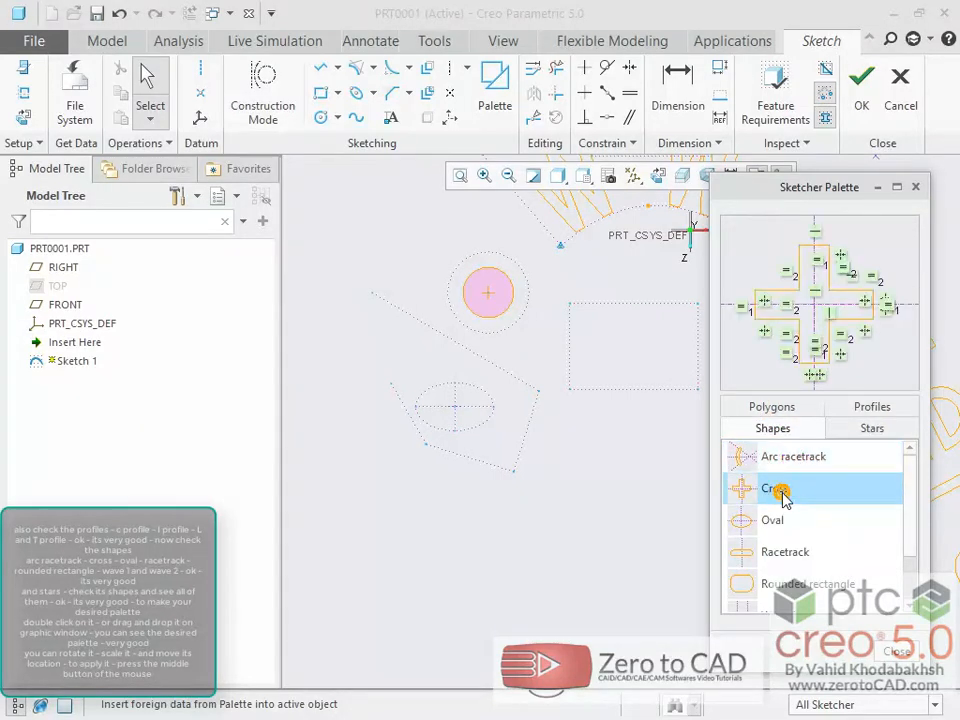
left_click(776, 521)
left_click(785, 552)
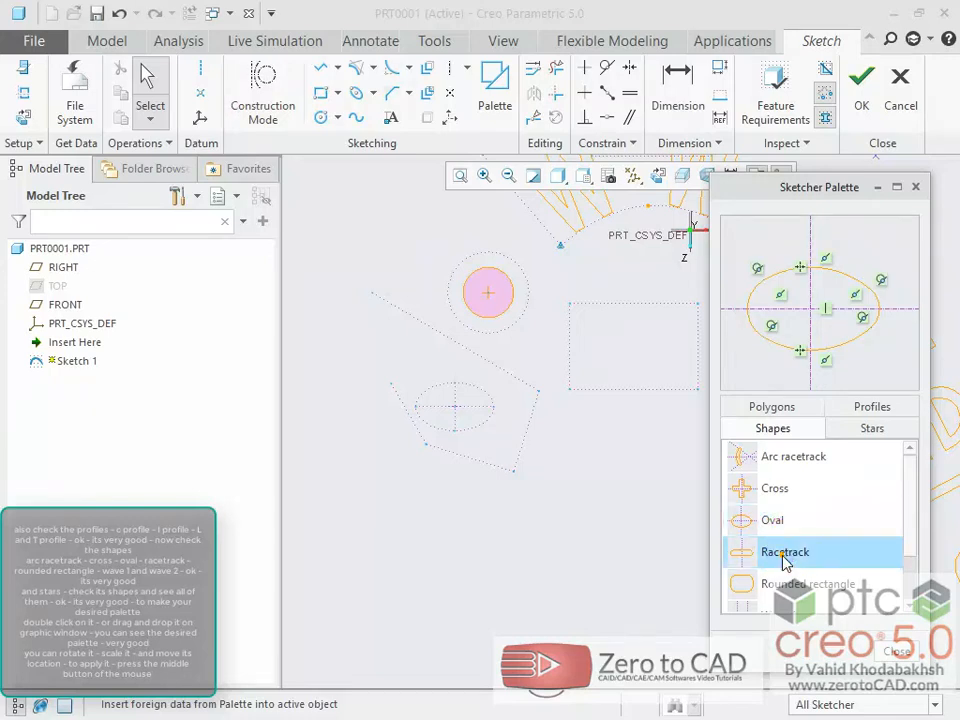
scroll(806, 538, "down", 2)
left_click(785, 520)
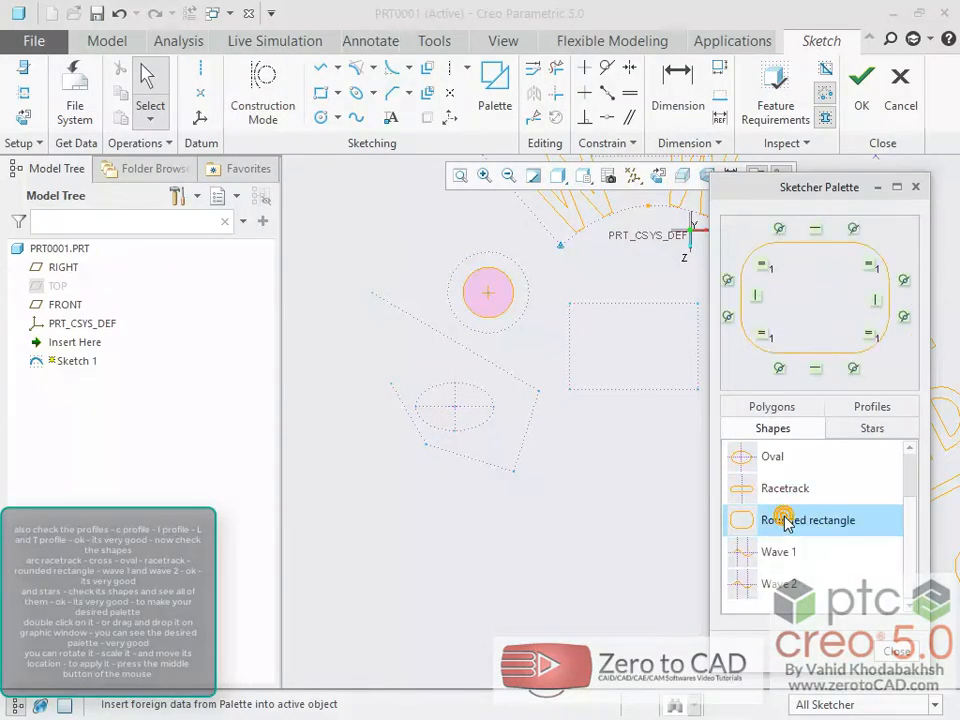
left_click(776, 553)
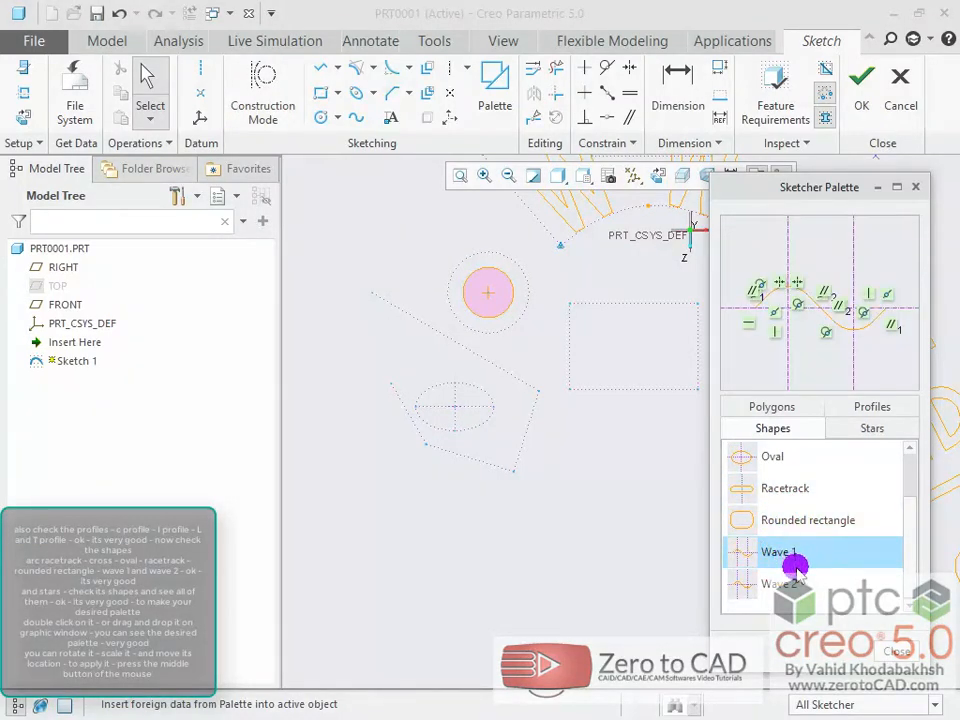
left_click(779, 588)
left_click(779, 587)
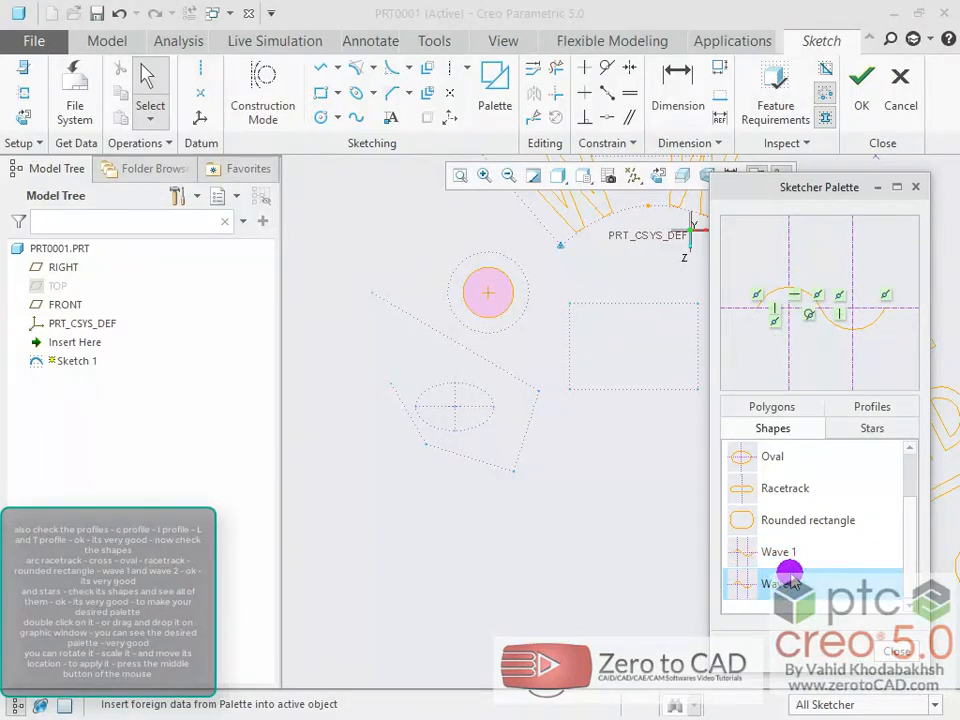
- Preview several stars in the palette's Stars category, from the 3-tip star to the 9-tip star
left_click(857, 434)
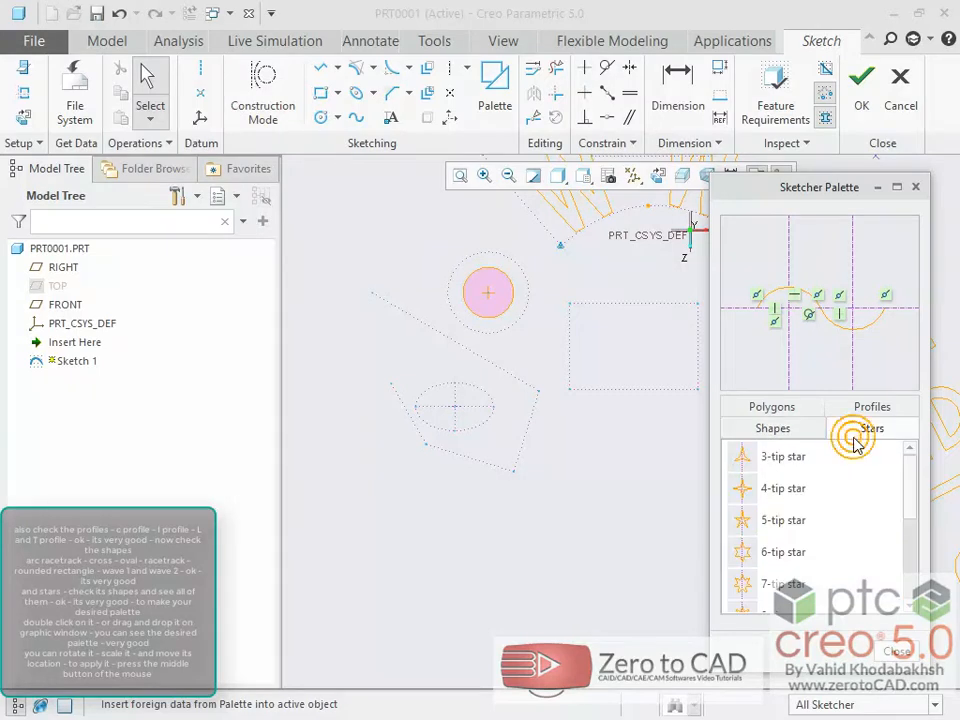
left_click(812, 460)
left_click(786, 492)
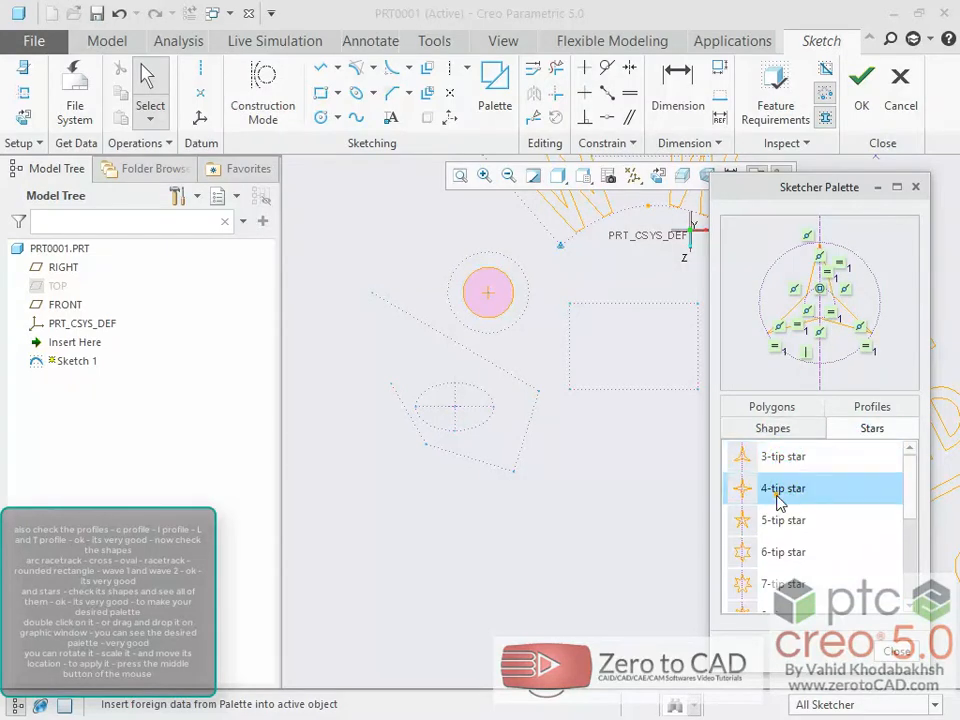
left_click(789, 518)
scroll(797, 521, "down", 1)
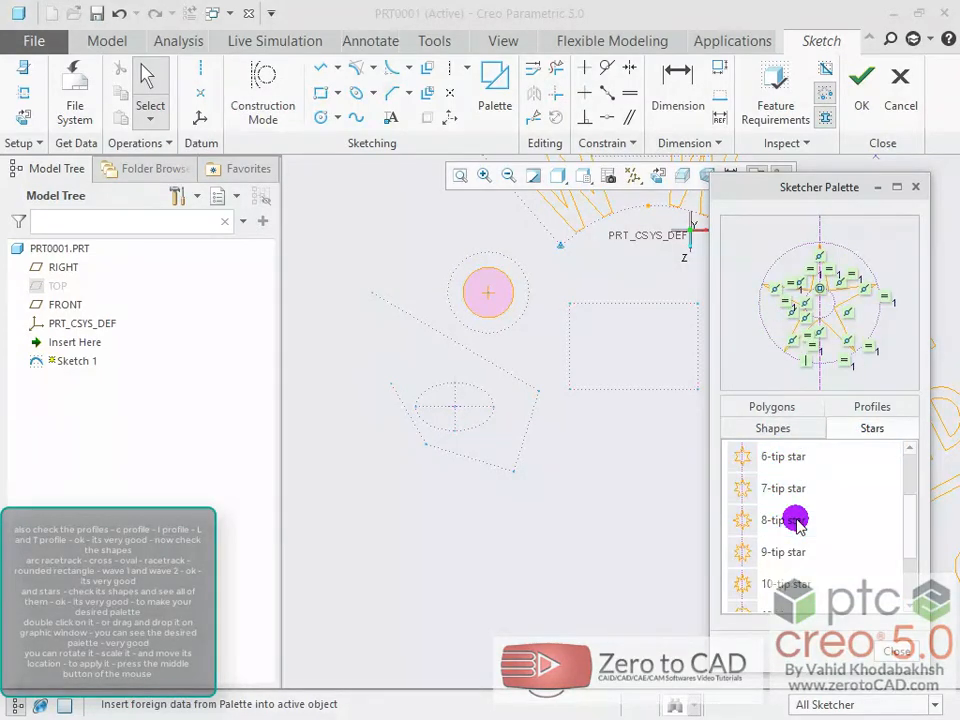
left_click(790, 490)
left_click(782, 520)
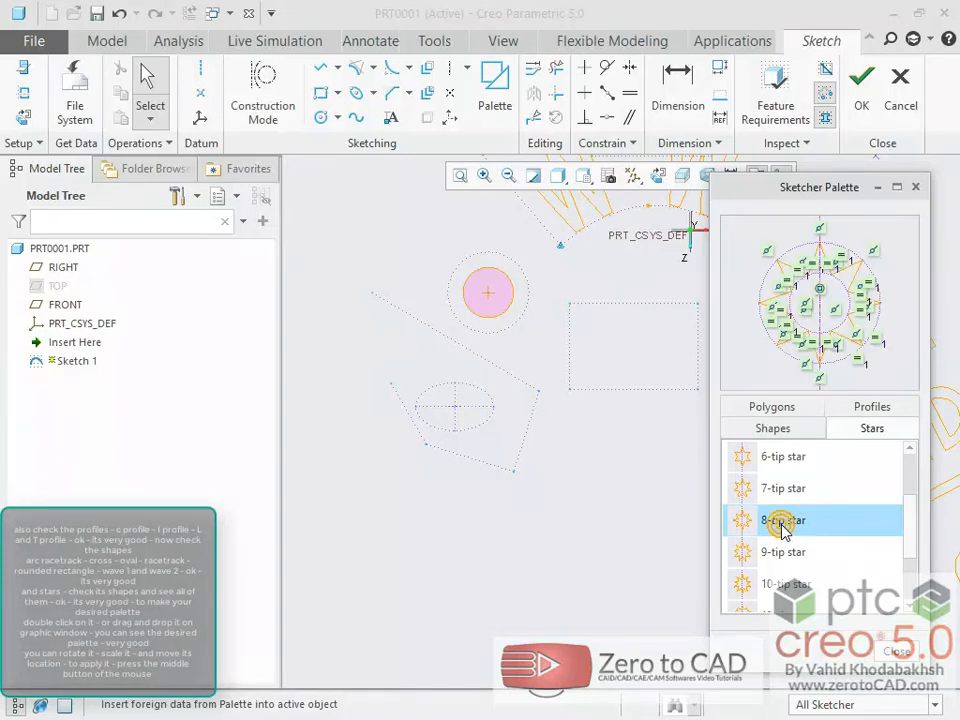
left_click(783, 552)
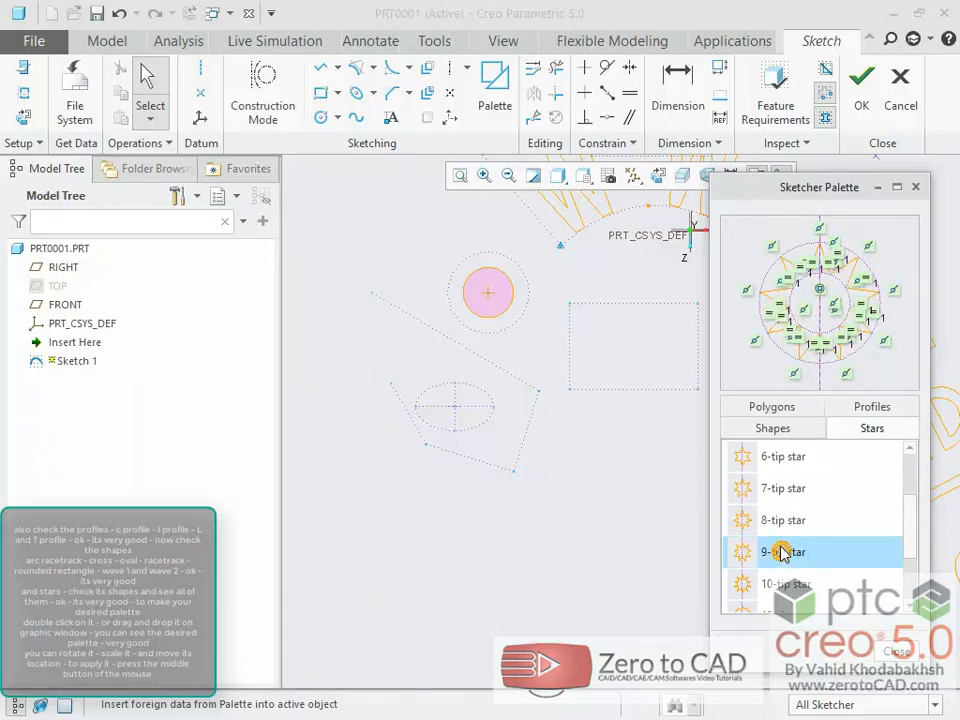
- Insert the Cross from the palette's Shapes category into the empty area below the dotted ellipse and lines
left_click(773, 429)
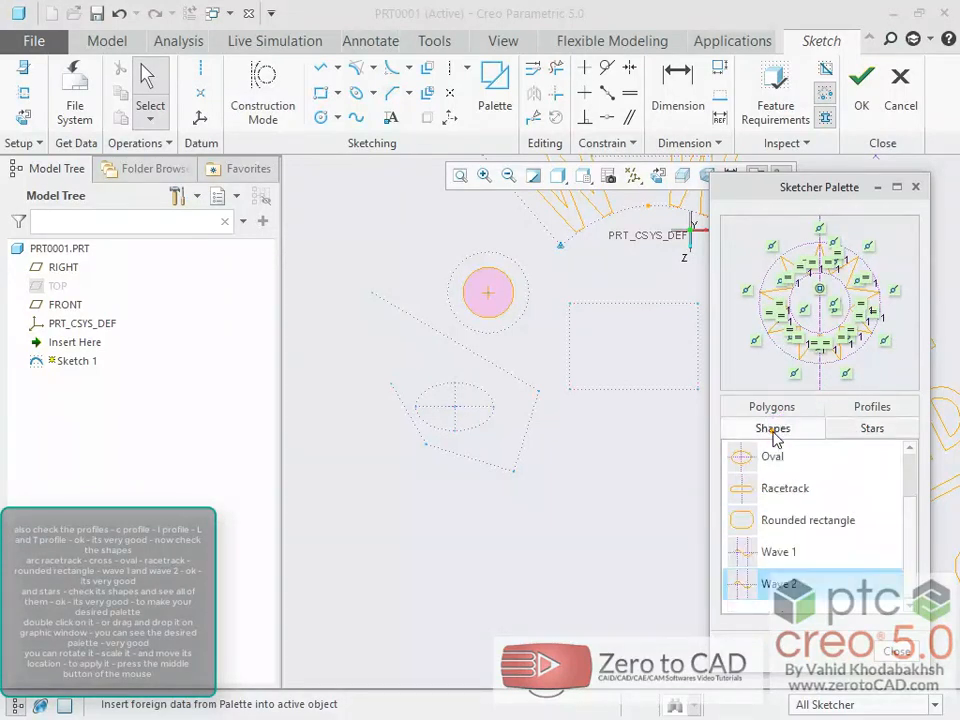
scroll(818, 495, "up", 2)
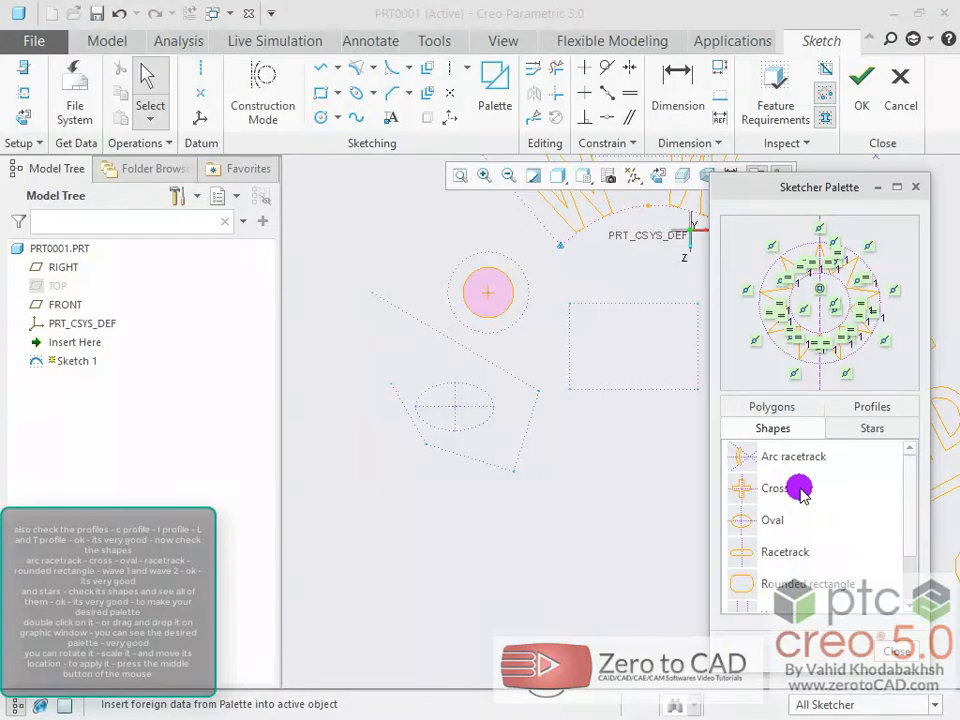
left_click_drag(745, 487, 578, 540)
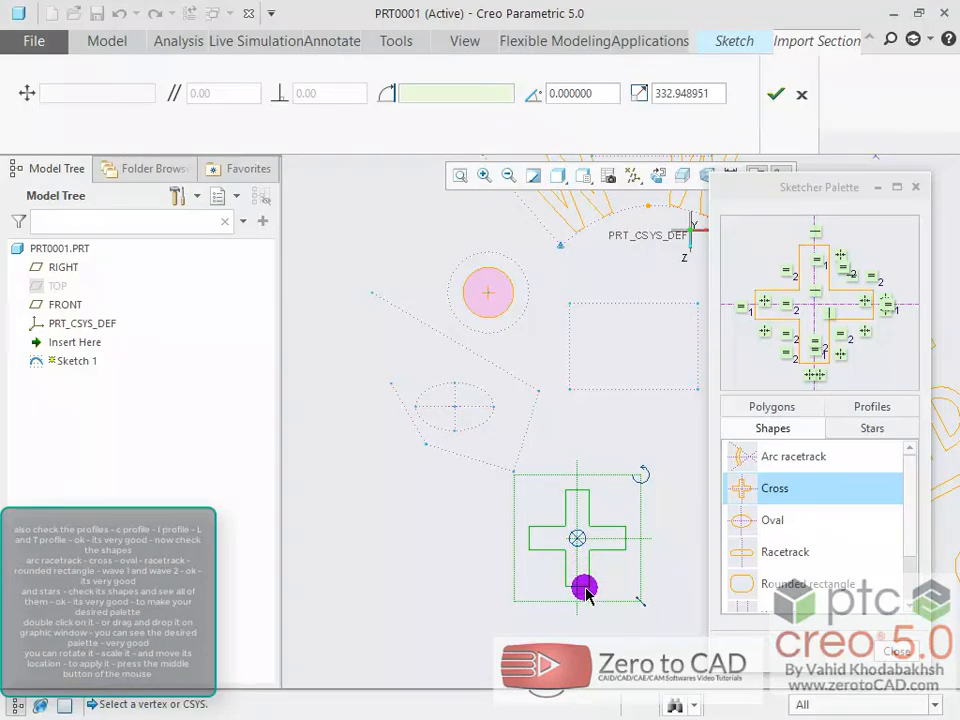
scroll(585, 619, "down", 3)
scroll(653, 611, "up", 5)
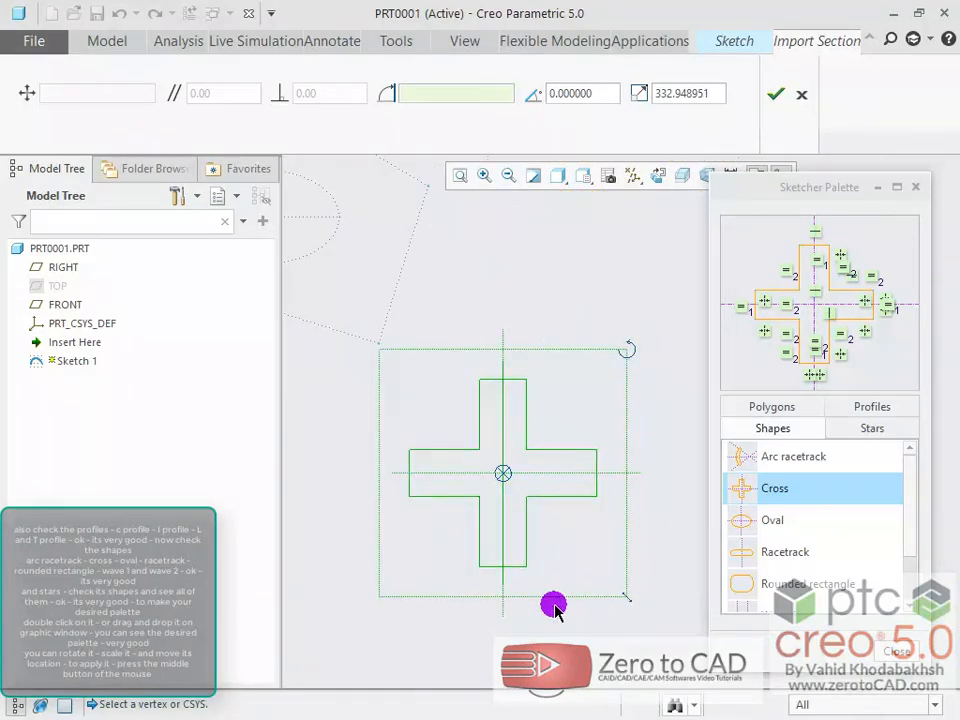
scroll(553, 605, "up", 2)
- Adjust the imported cross with its rotation and scaling handles to a scale of about 334.28, reposition it by its centre, and accept it
mouse_move(646, 286)
left_mouse_down()
mouse_move(594, 251)
mouse_move(587, 257)
mouse_move(637, 302)
left_mouse_up()
scroll(585, 358, "up", 2)
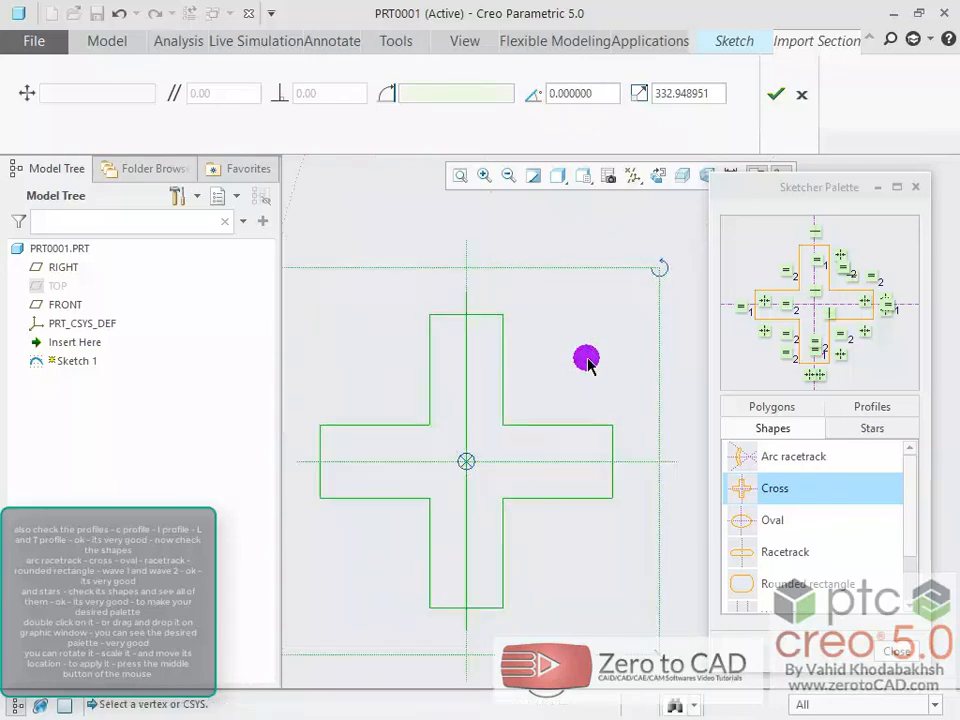
scroll(589, 358, "down", 3)
left_click_drag(623, 514, 606, 532)
mouse_move(525, 411)
left_mouse_down()
mouse_move(443, 468)
mouse_move(460, 461)
left_mouse_up()
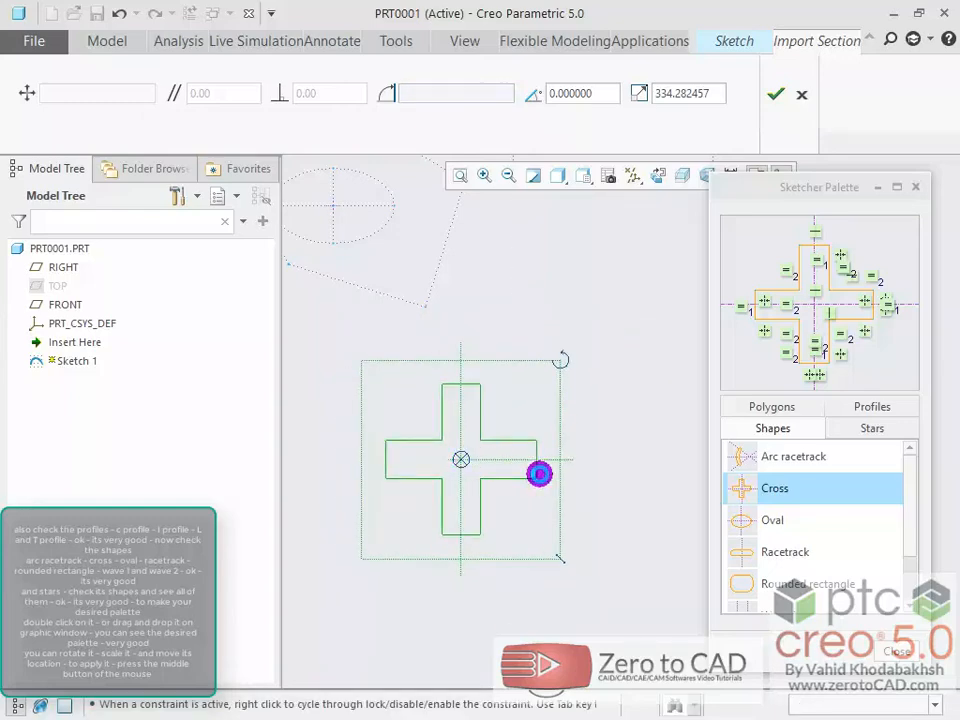
middle_click(606, 469)
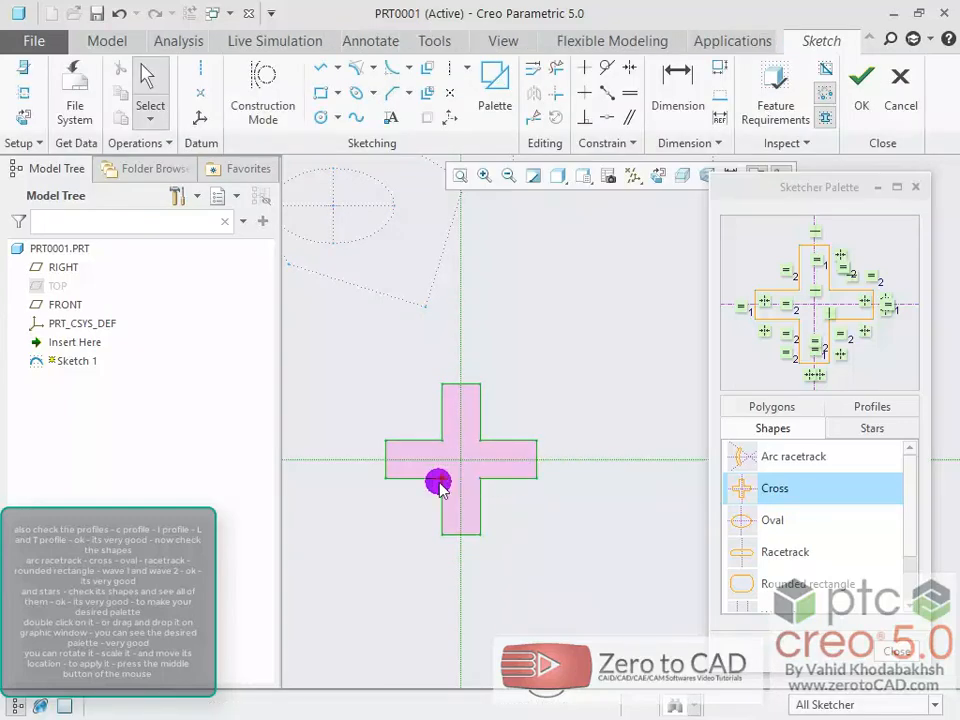
scroll(437, 480, "up", 5)
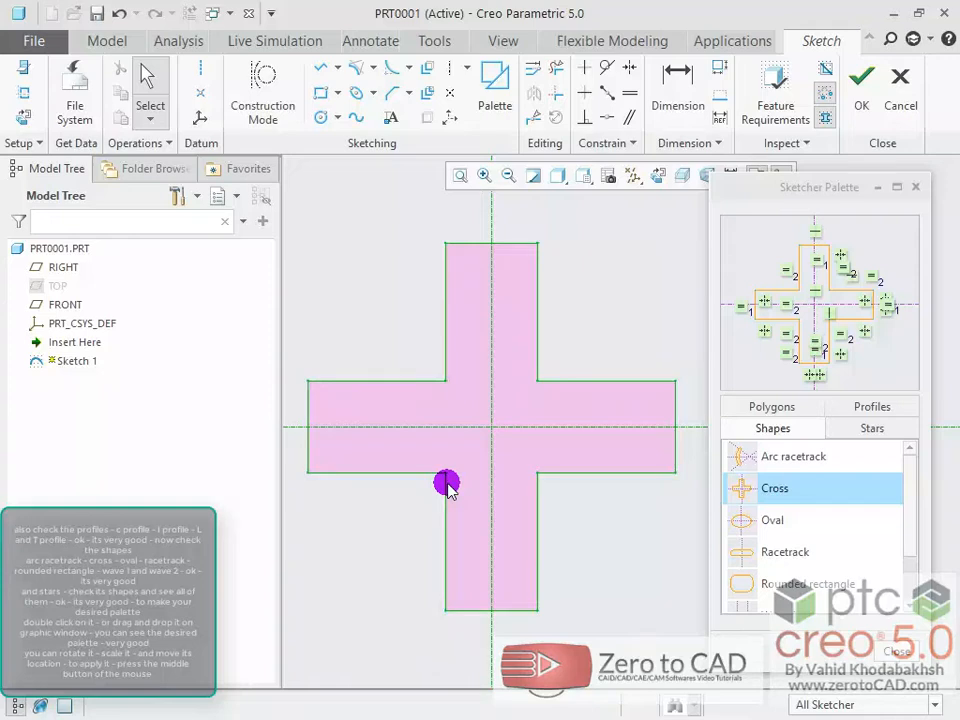
scroll(447, 485, "down", 1)
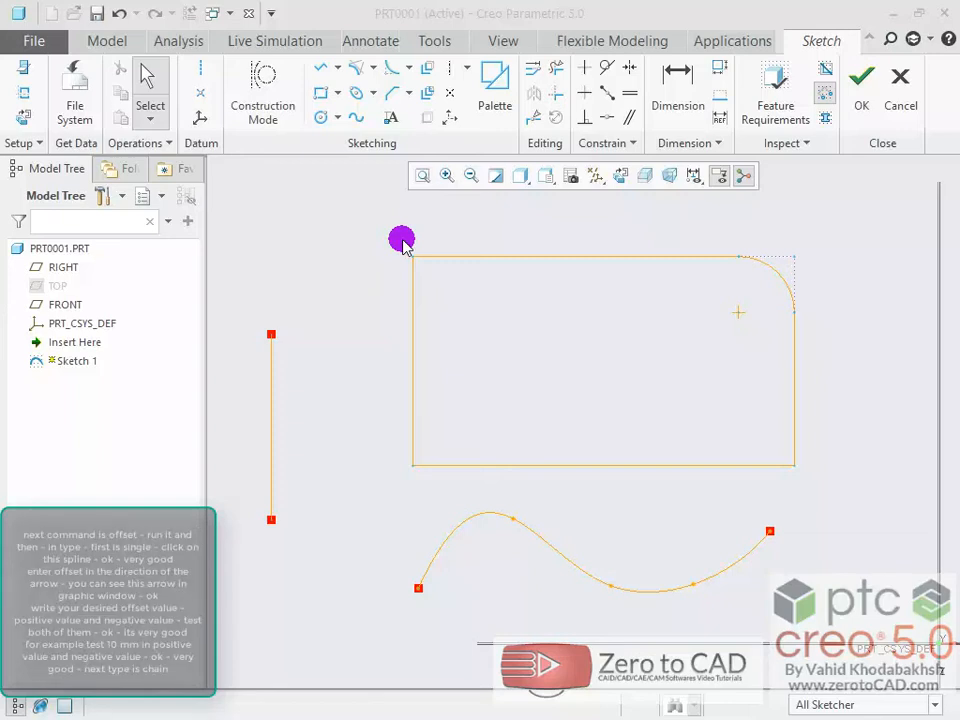
- Offset the spline with the Single type, once by 10 mm and once by -10 mm, to get a copy on each side
left_click(427, 72)
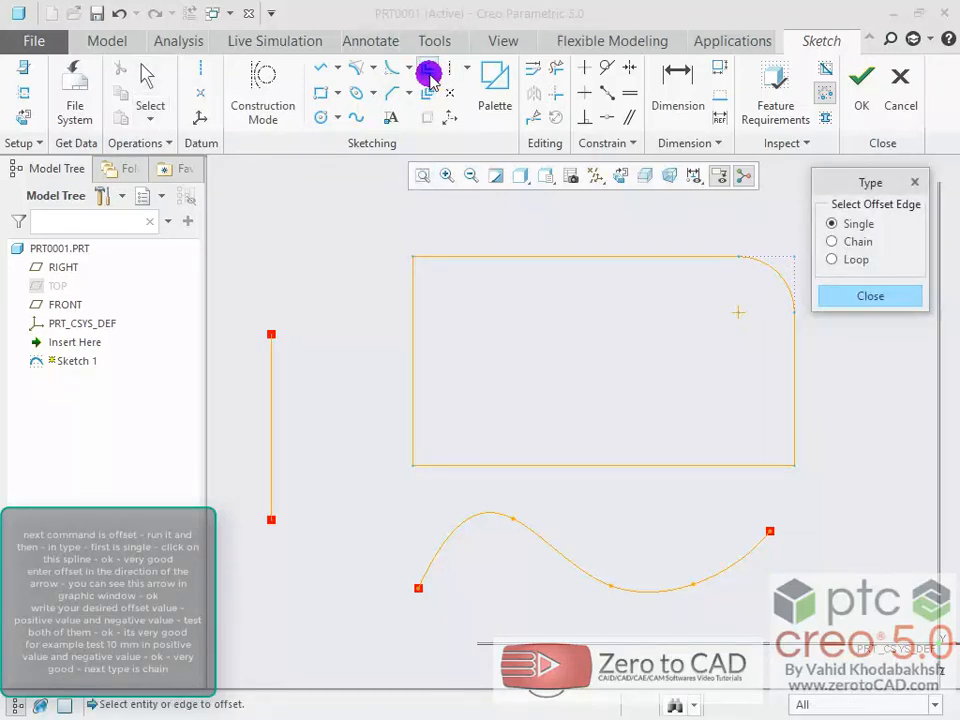
left_click(832, 224)
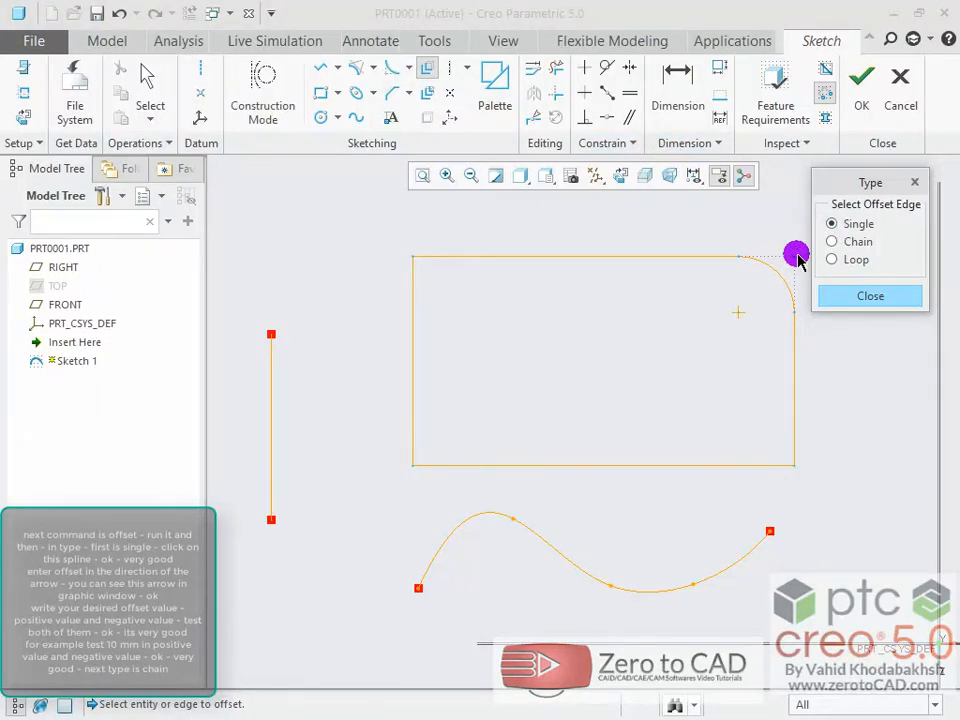
left_click(543, 543)
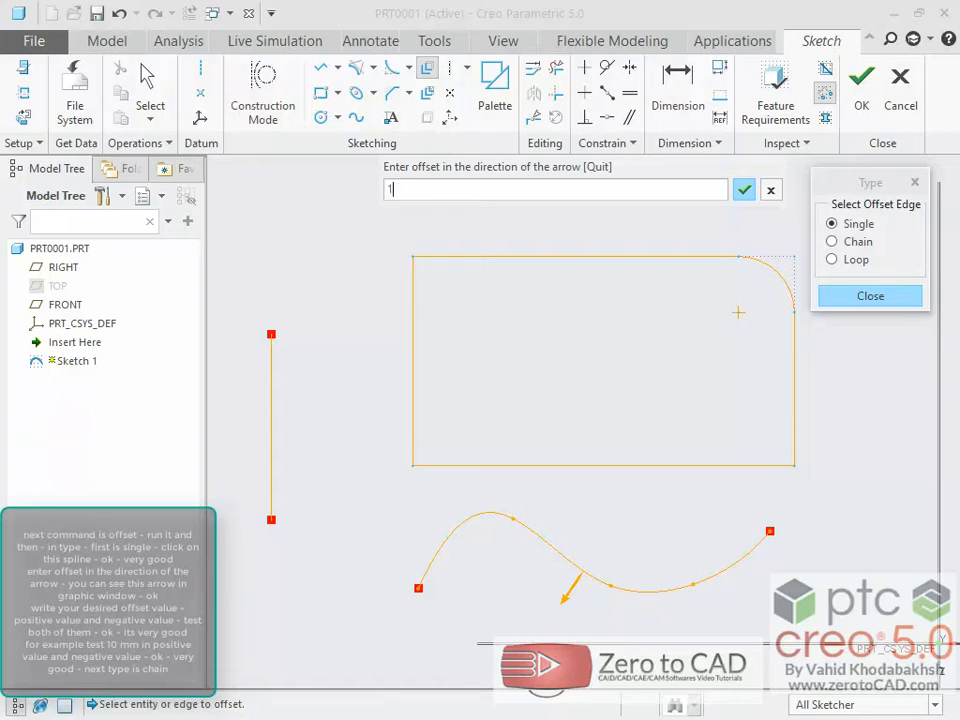
middle_click(540, 603)
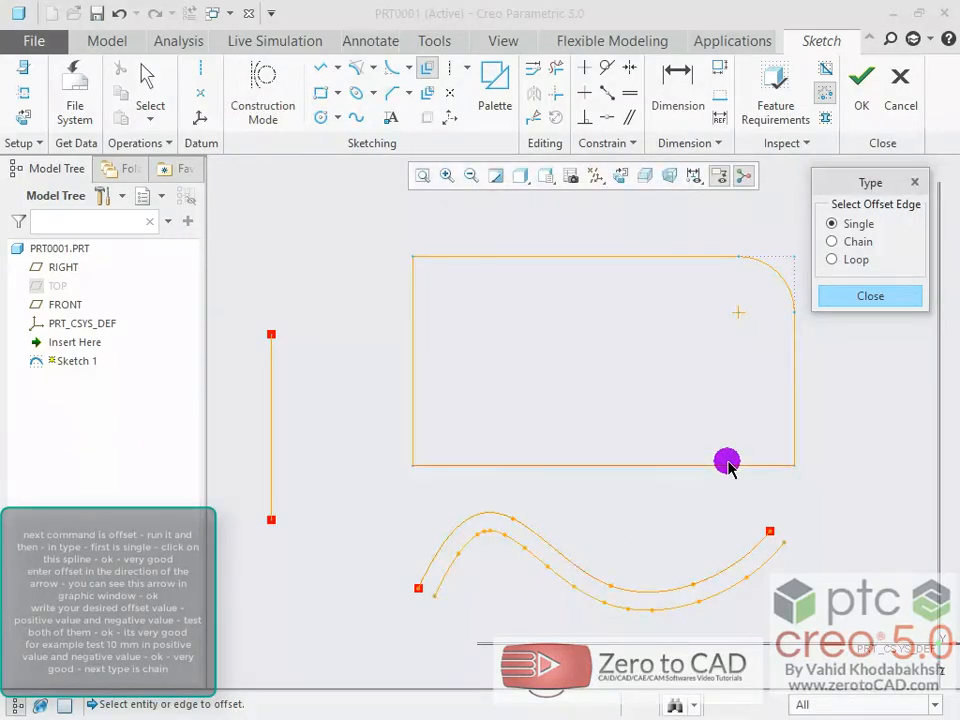
left_click(588, 577)
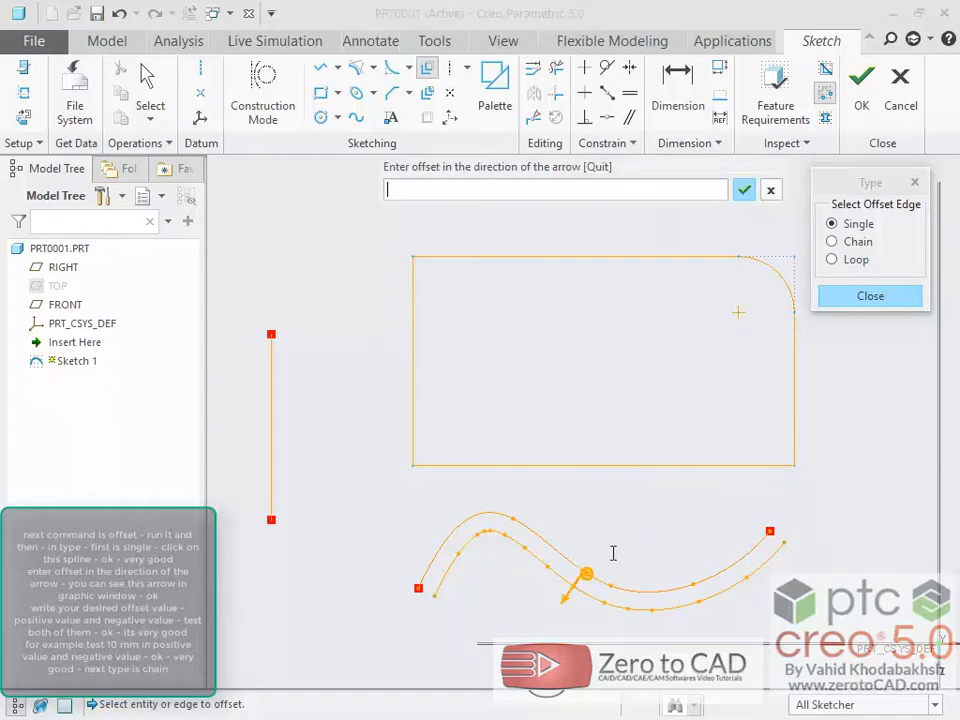
middle_click(620, 548)
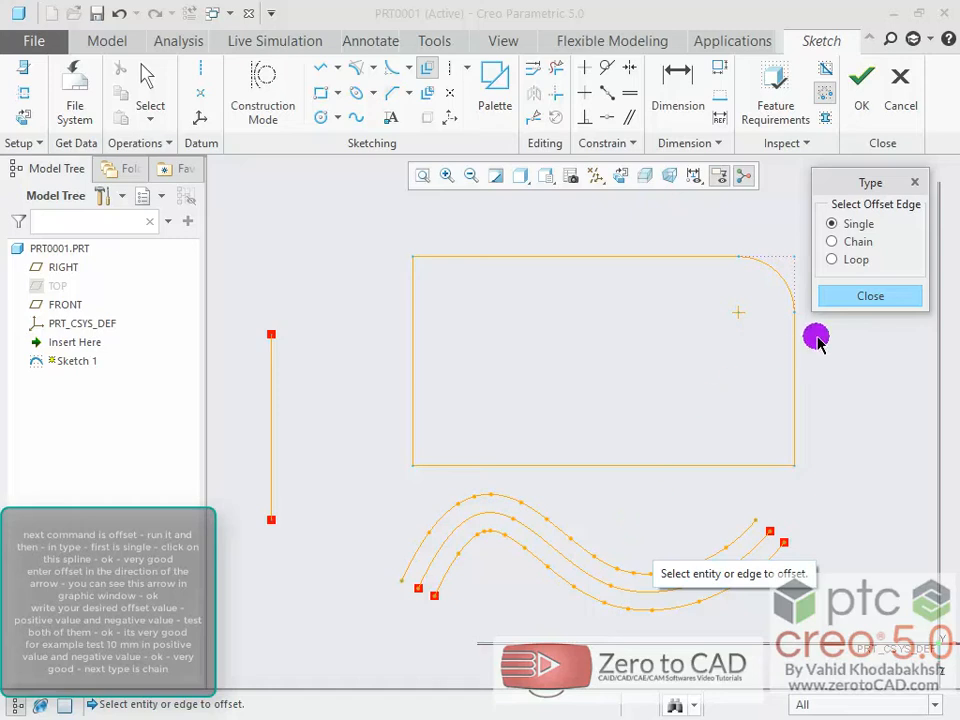
- Offset the rectangle's upper line and its rounded corner inward together, using the Chain type
left_click(834, 243)
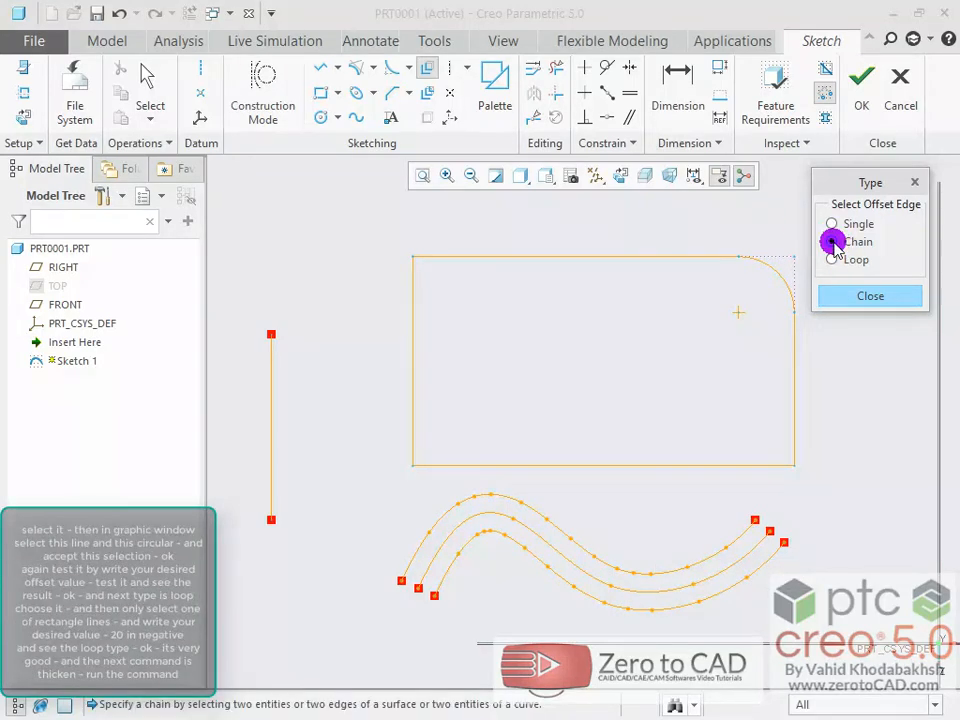
left_click(660, 258)
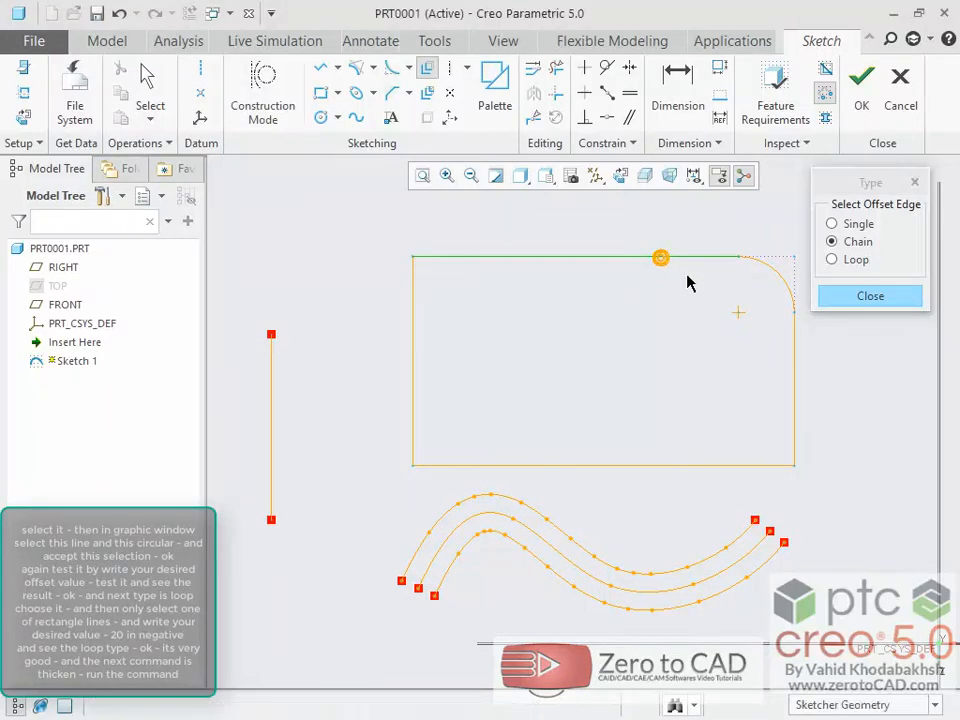
left_click(760, 263)
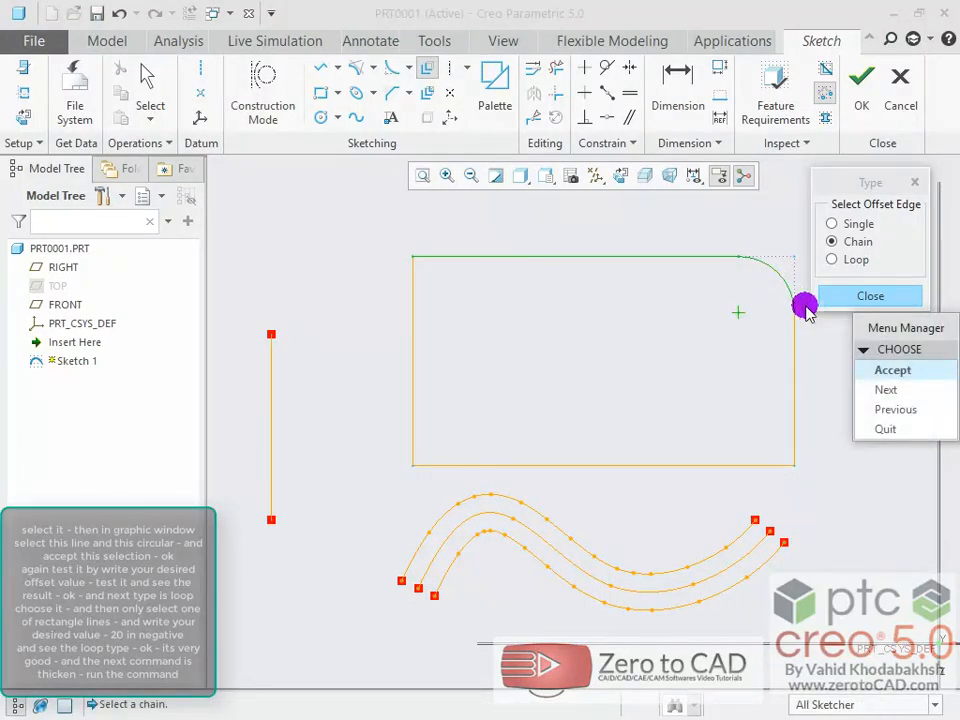
left_click(890, 372)
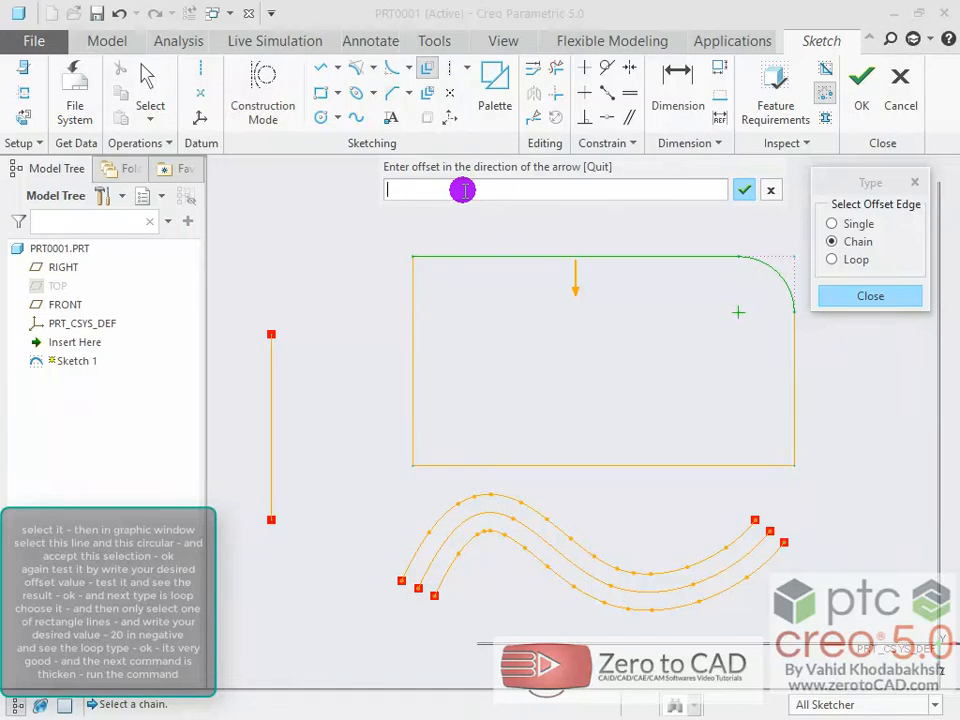
key("Return")
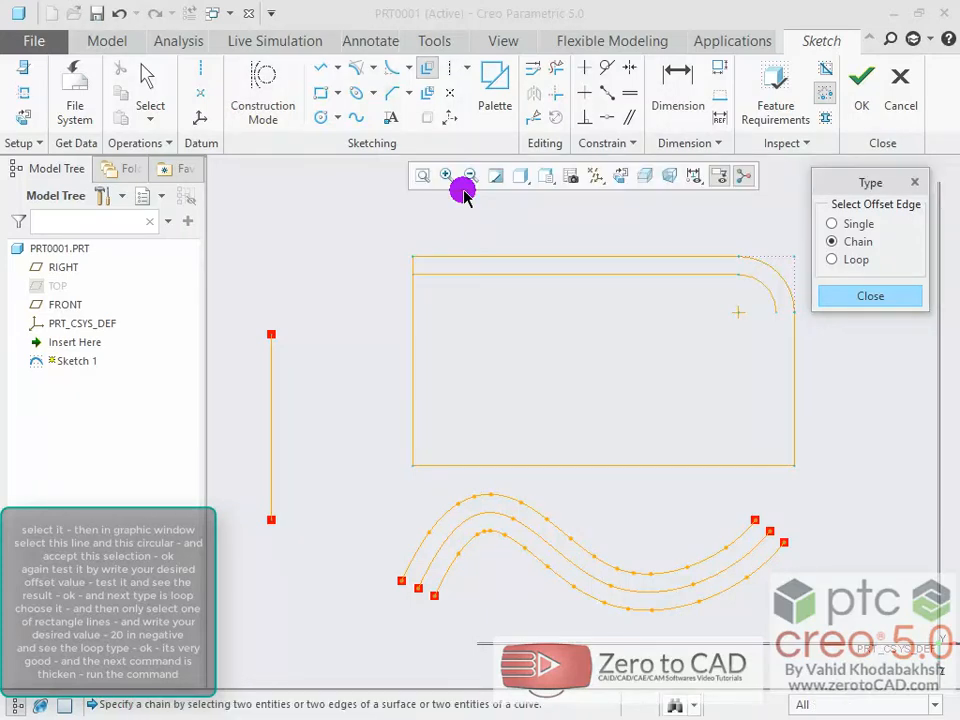
- Offset the whole rounded-corner rectangle outward by -20 mm, using the Loop type
left_click(830, 260)
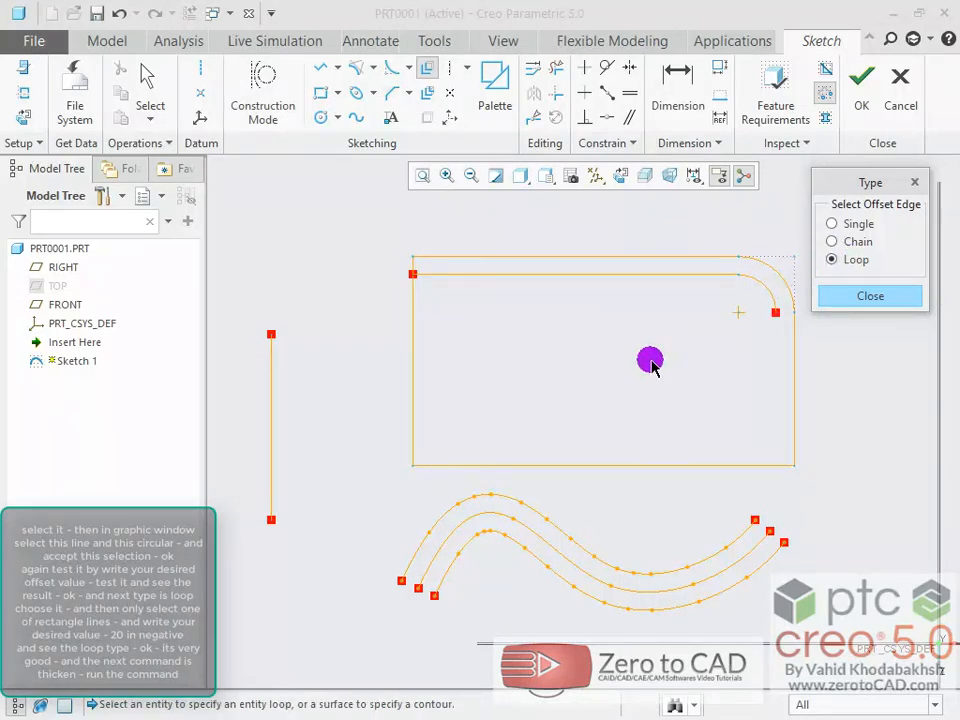
left_click(584, 464)
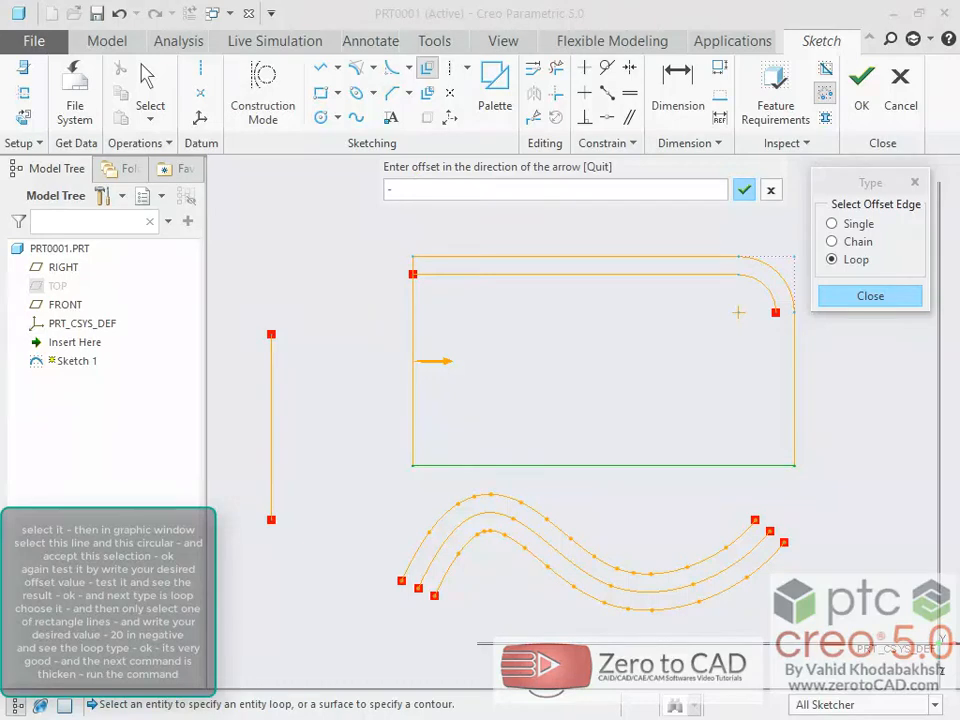
key("Return")
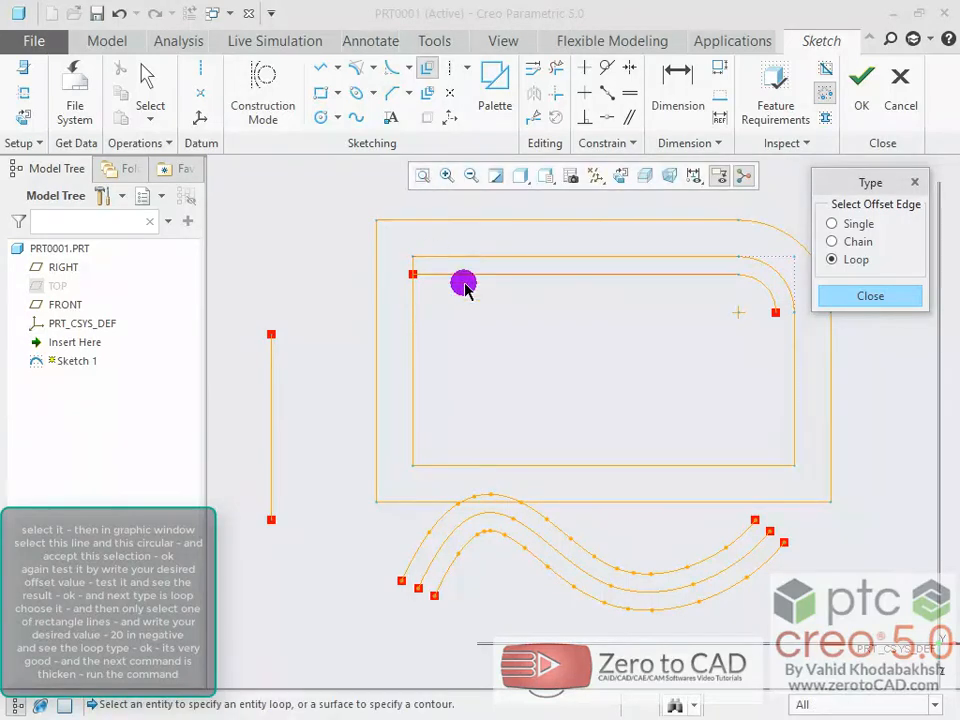
- Thicken the separate vertical line with the Single type and Open end caps, thickness 5 and offset 10, and undo the result
mouse_move(589, 339)
middle_mouse_down("shift")
mouse_move(563, 344)
mouse_move(540, 332)
mouse_move(668, 335)
middle_mouse_up("shift")
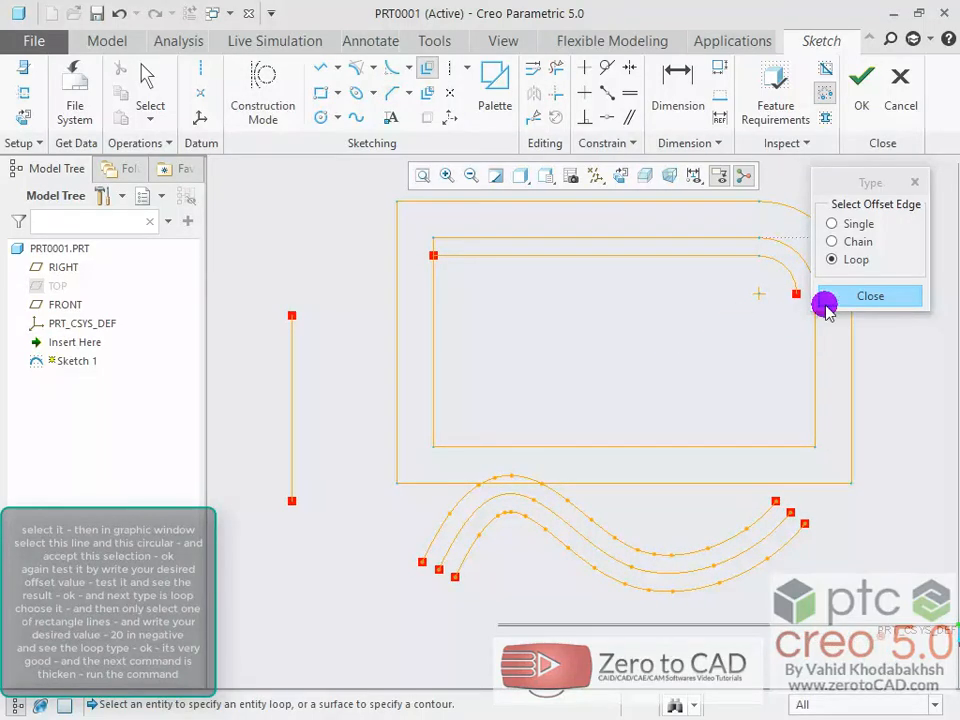
left_click(856, 295)
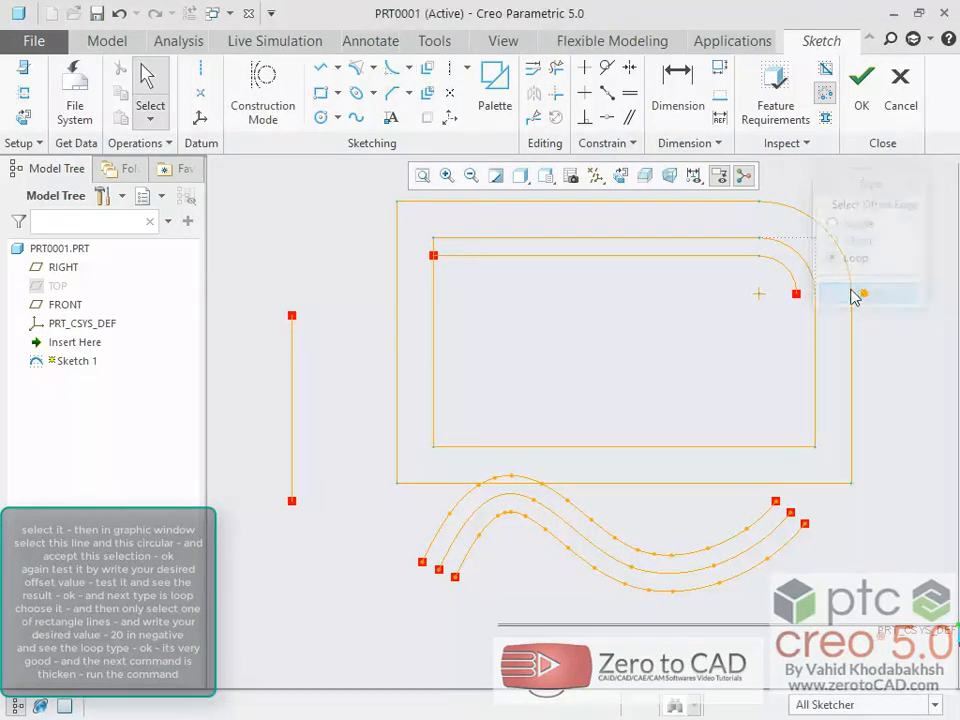
left_click(428, 93)
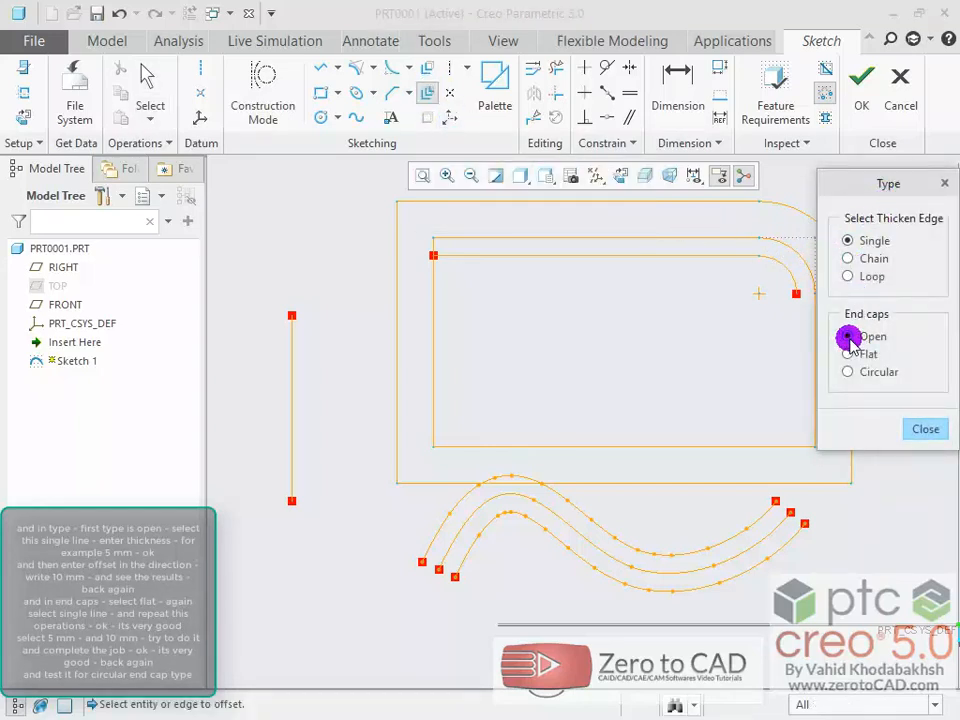
left_click(291, 388)
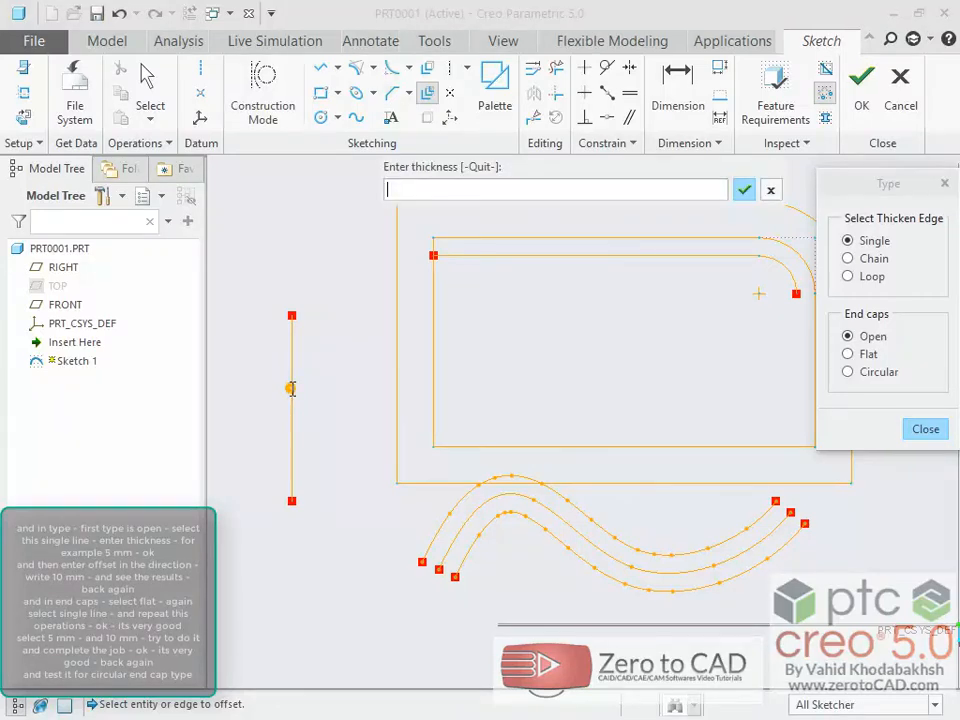
key("Return")
left_click(422, 188)
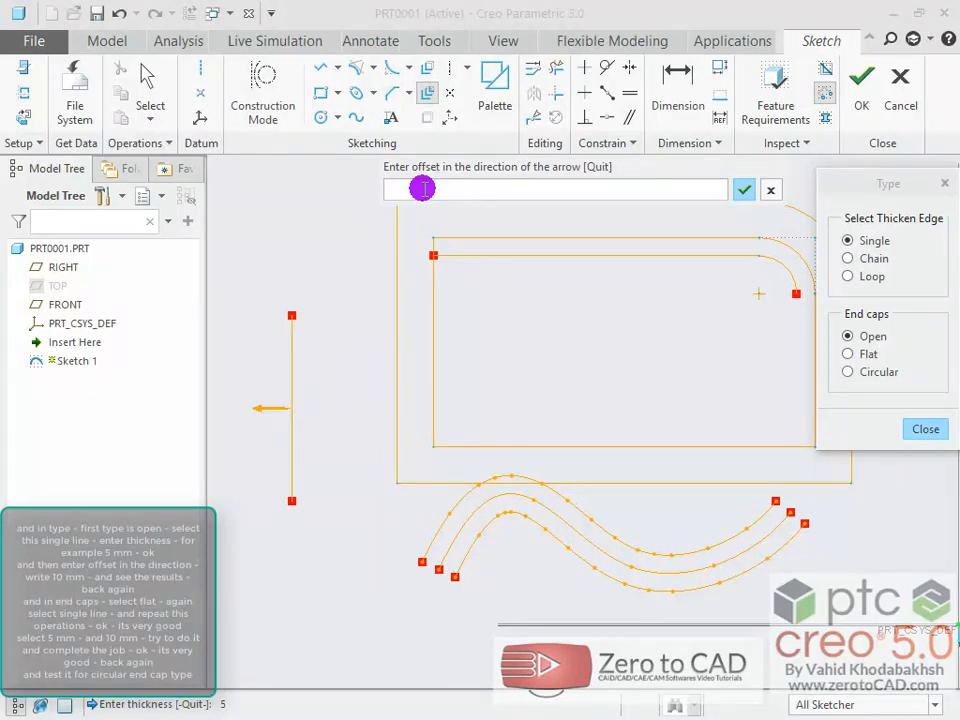
key("Return")
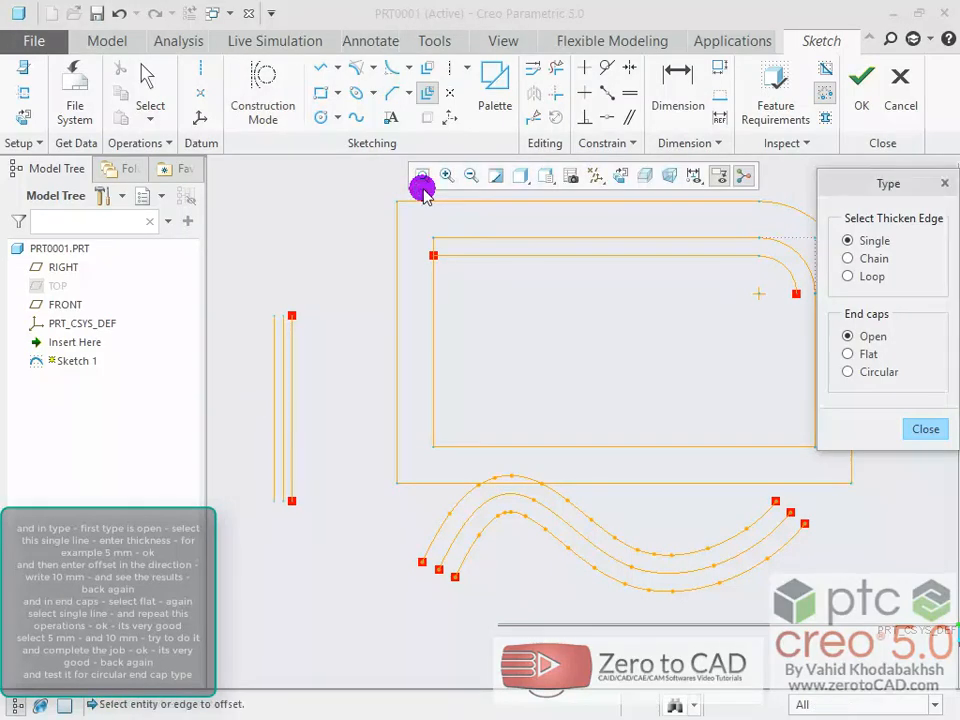
scroll(220, 415, "down", 2)
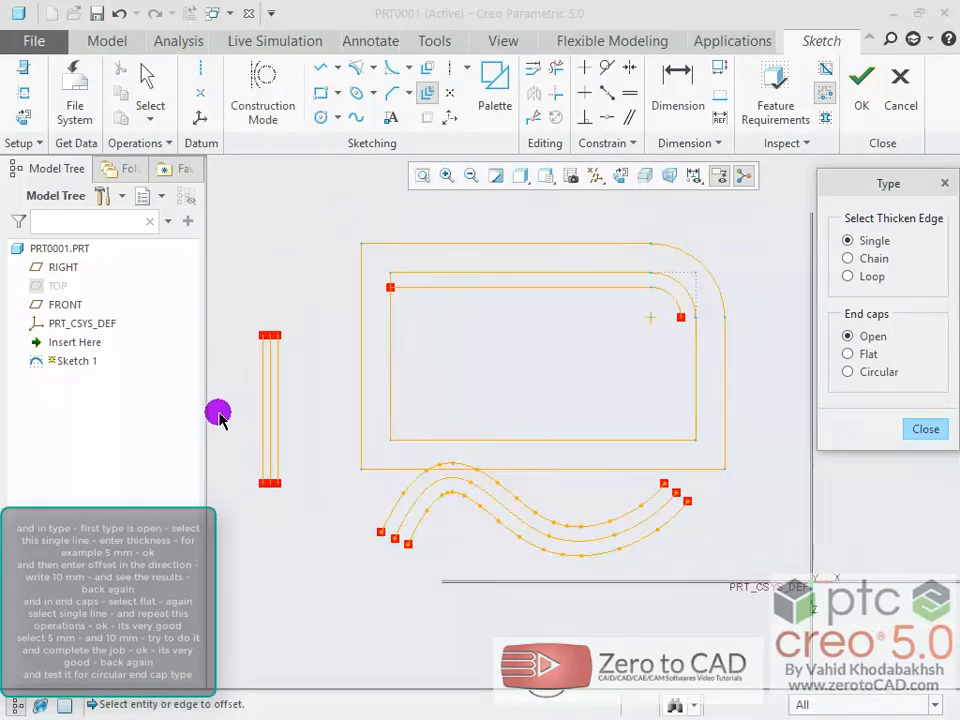
scroll(217, 411, "up", 5)
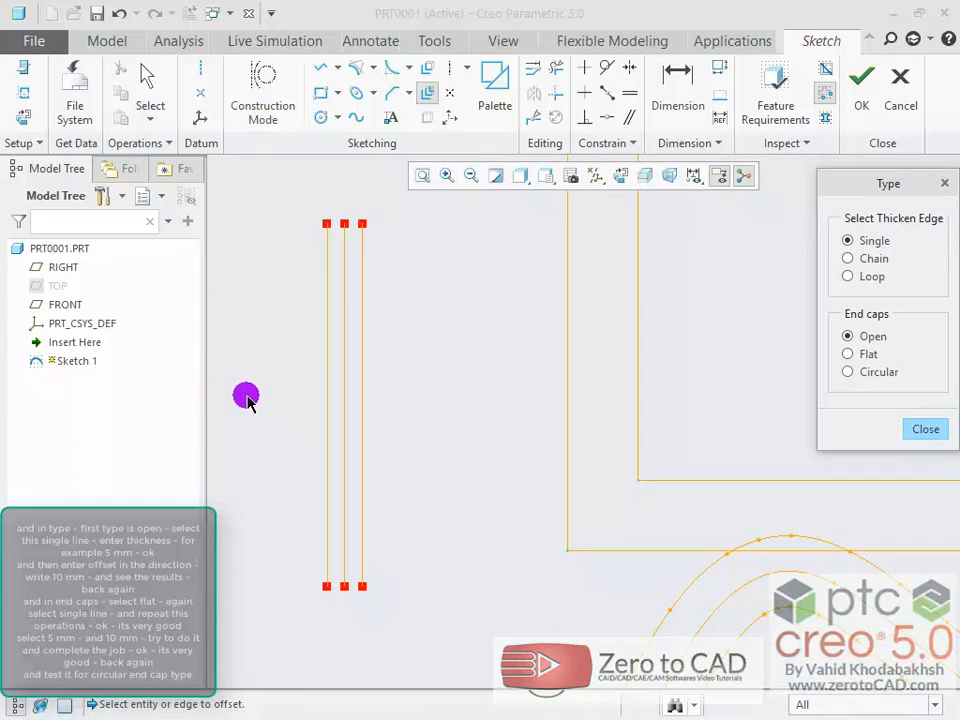
middle_click(811, 361)
key("ctrl+z")
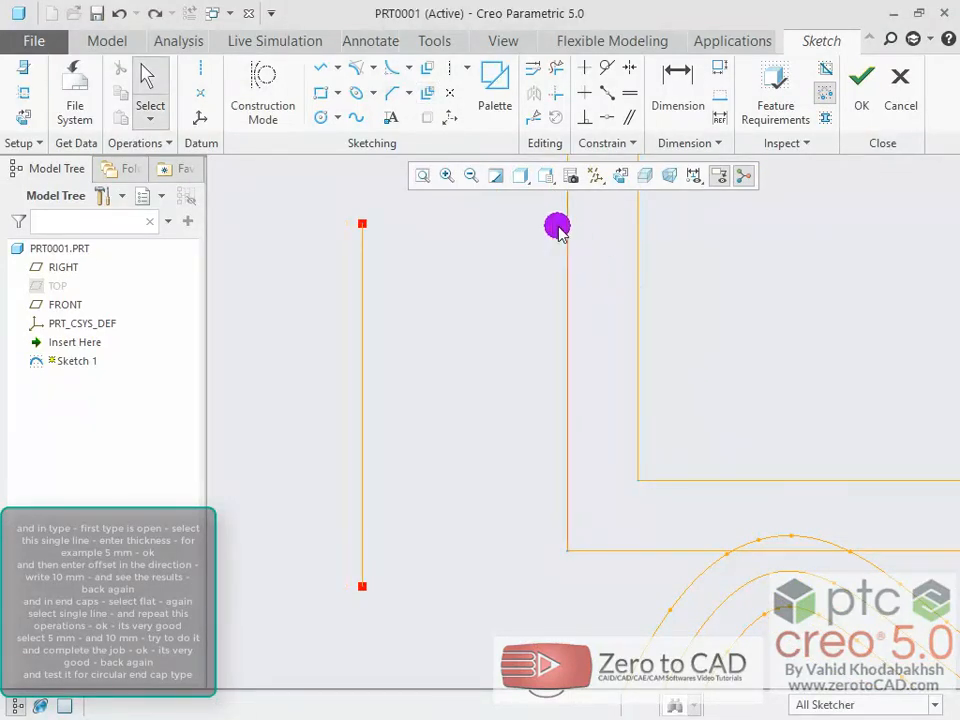
- Thicken the separate vertical line with Flat end caps, using a thickness of 15 and an offset of 5 in the arrow direction
left_click(408, 97)
left_click(864, 354)
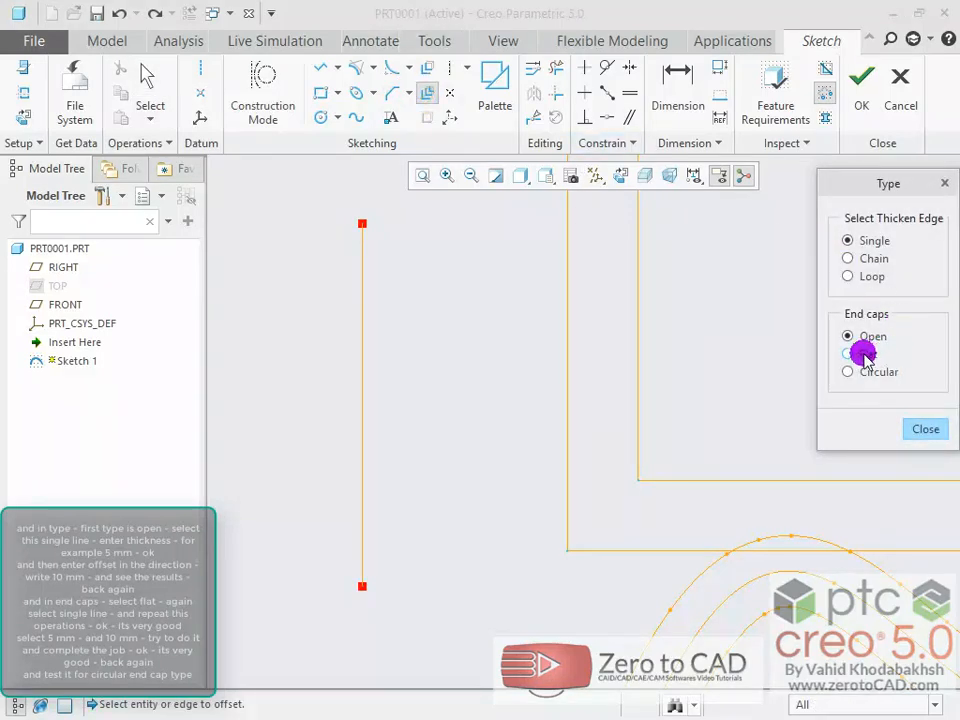
left_click(364, 344)
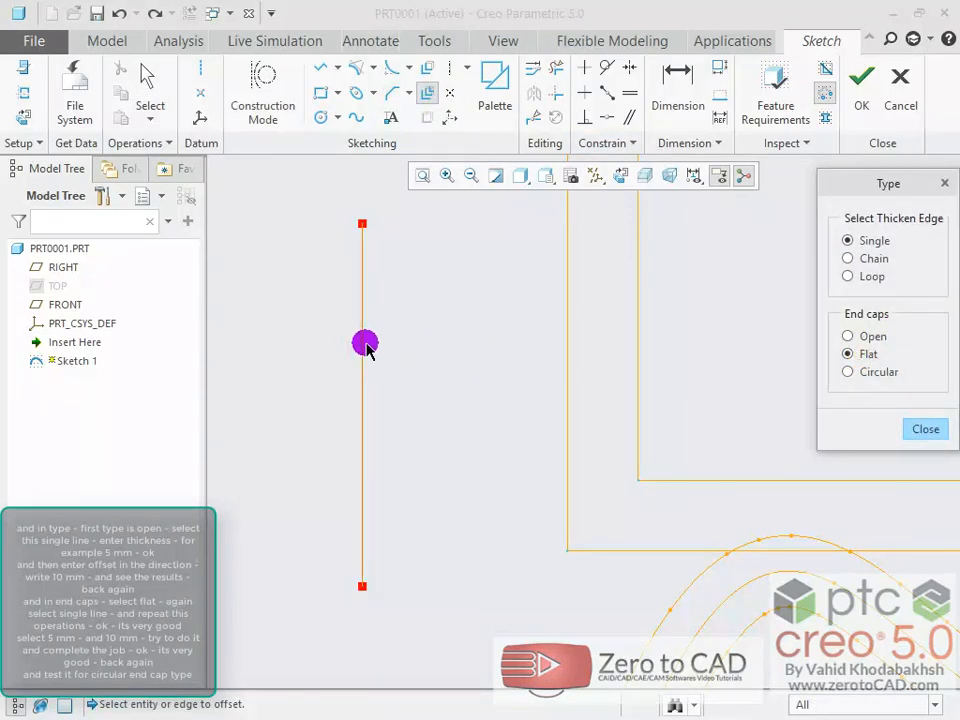
left_click(447, 331)
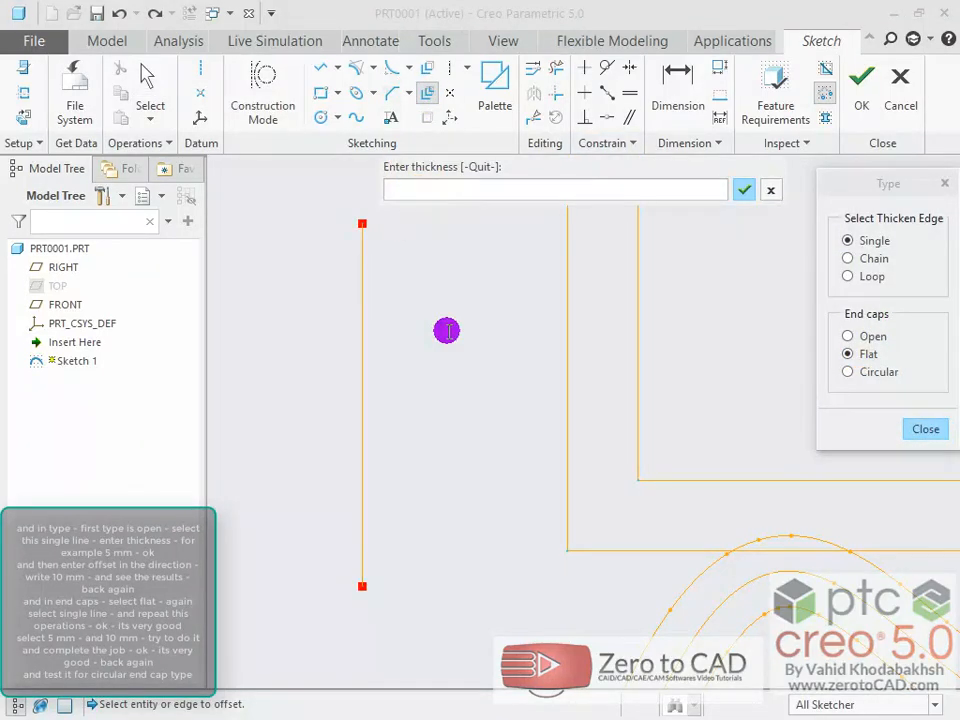
key("Return")
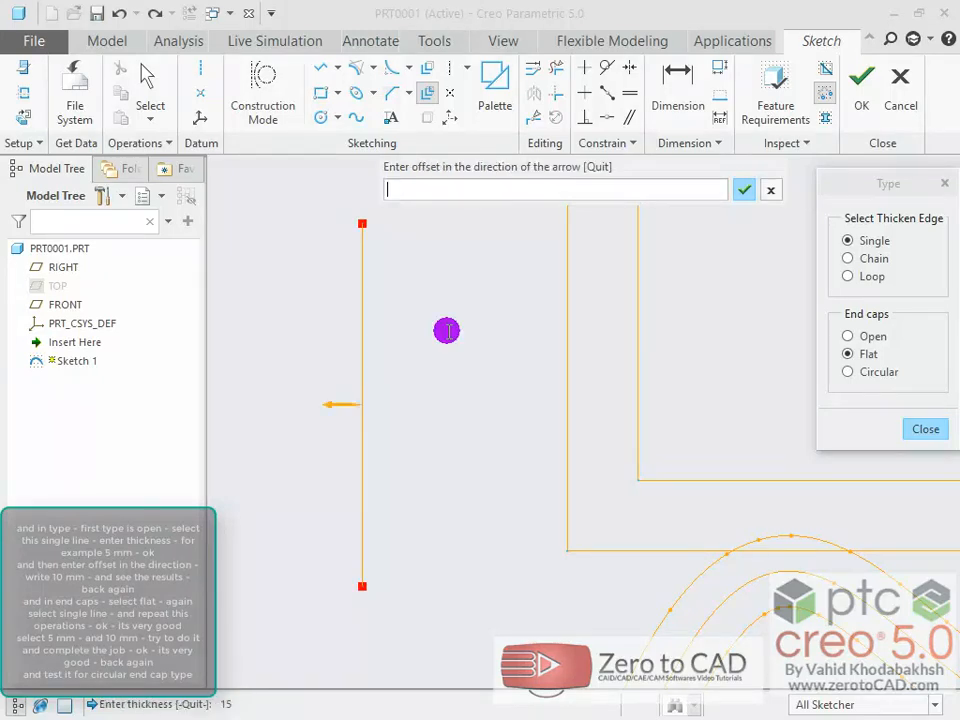
type("5")
key("Return")
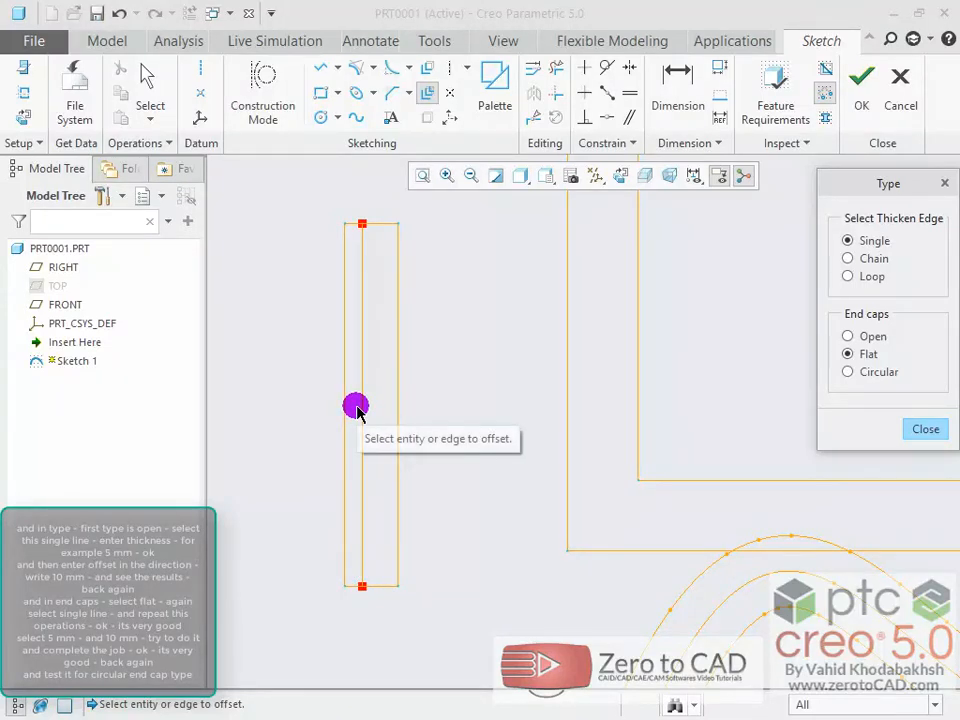
middle_click(455, 333)
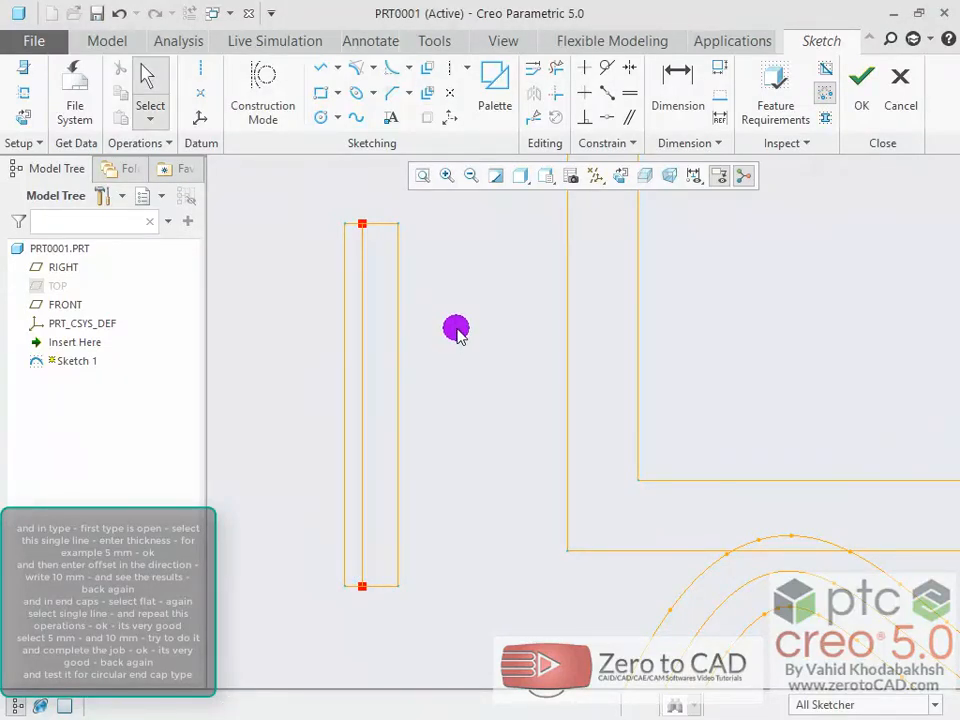
- Thicken the vertical line with Circular end caps and thickness 10, offset clear of the line on the arrow's side, and undo it
left_click(438, 105)
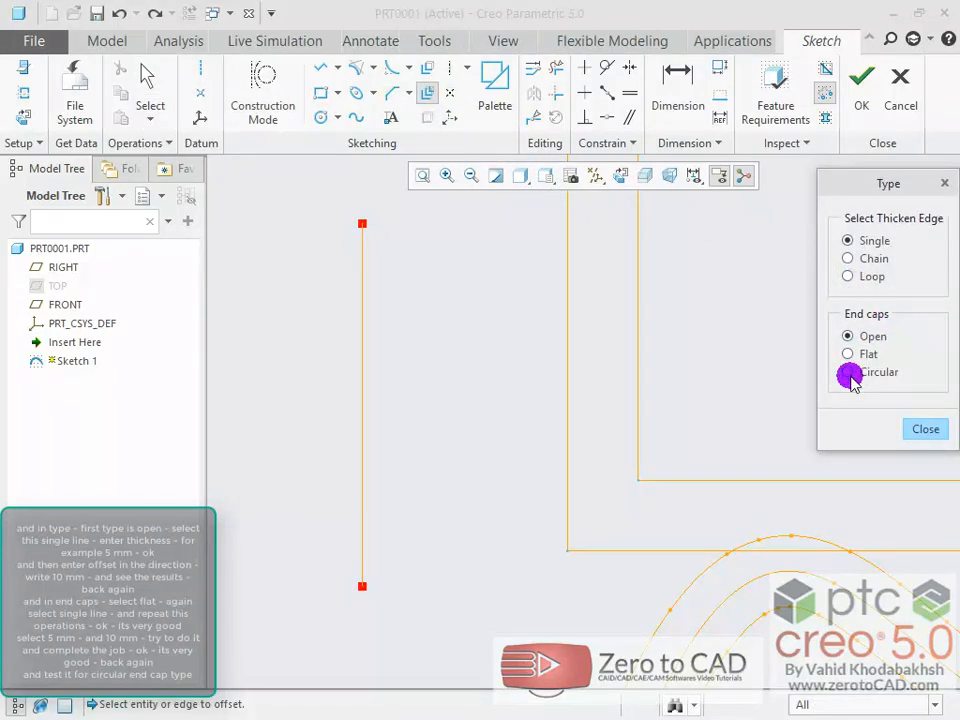
left_click(846, 372)
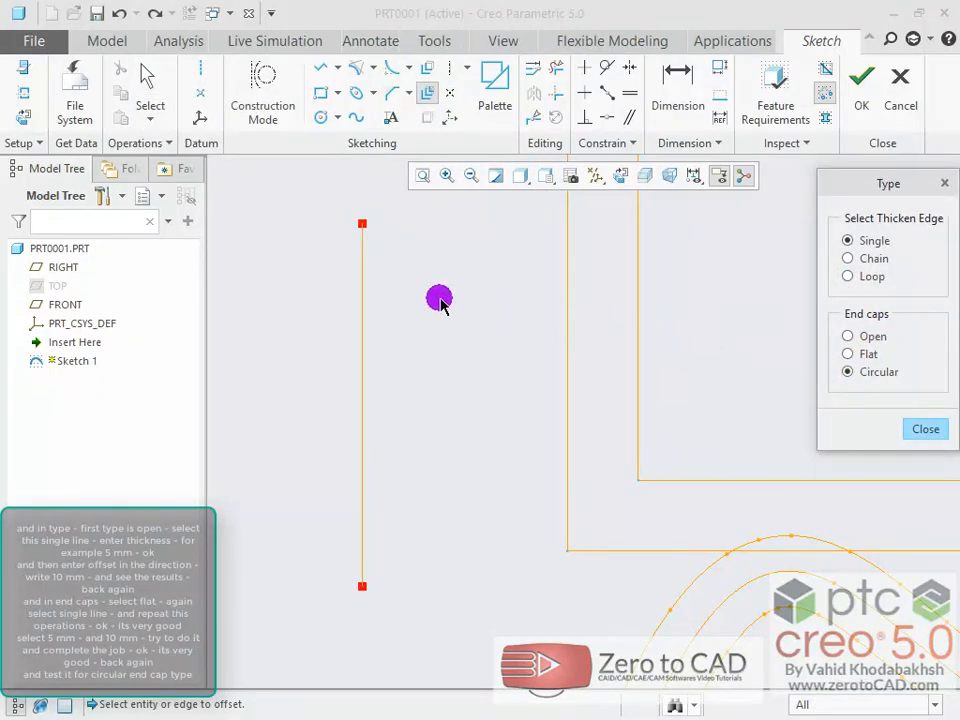
left_click(361, 289)
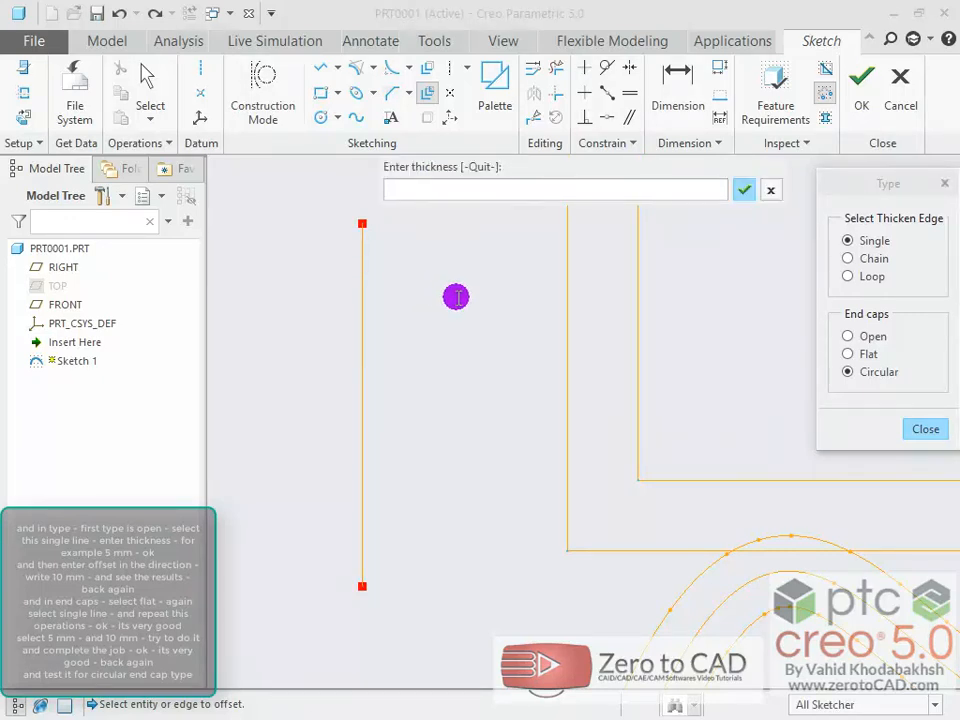
type("10")
key("Return")
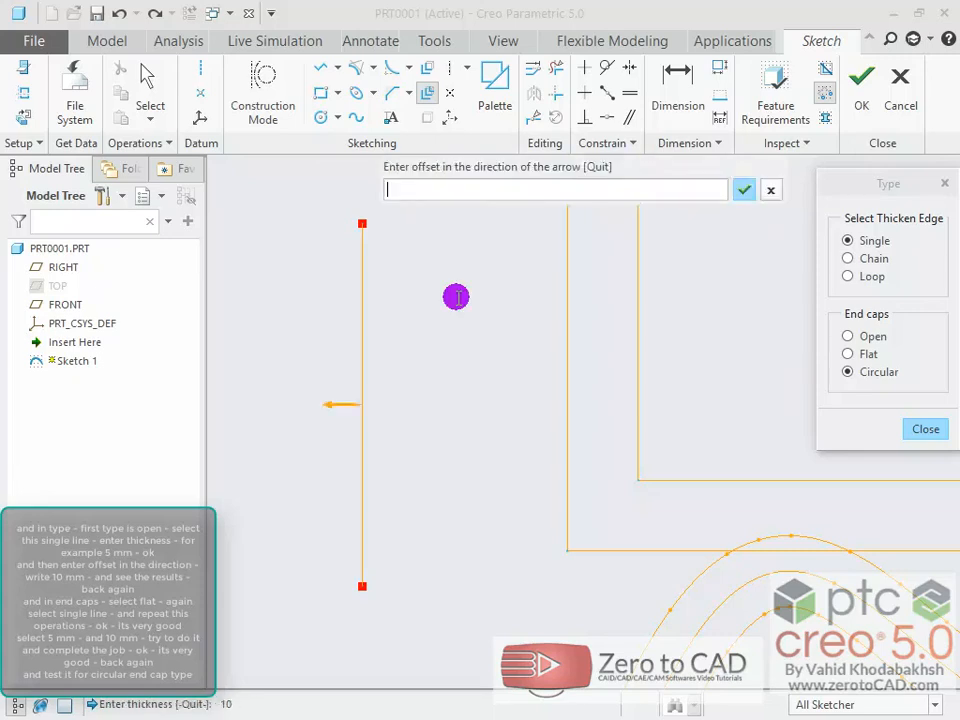
type("10")
key("Return")
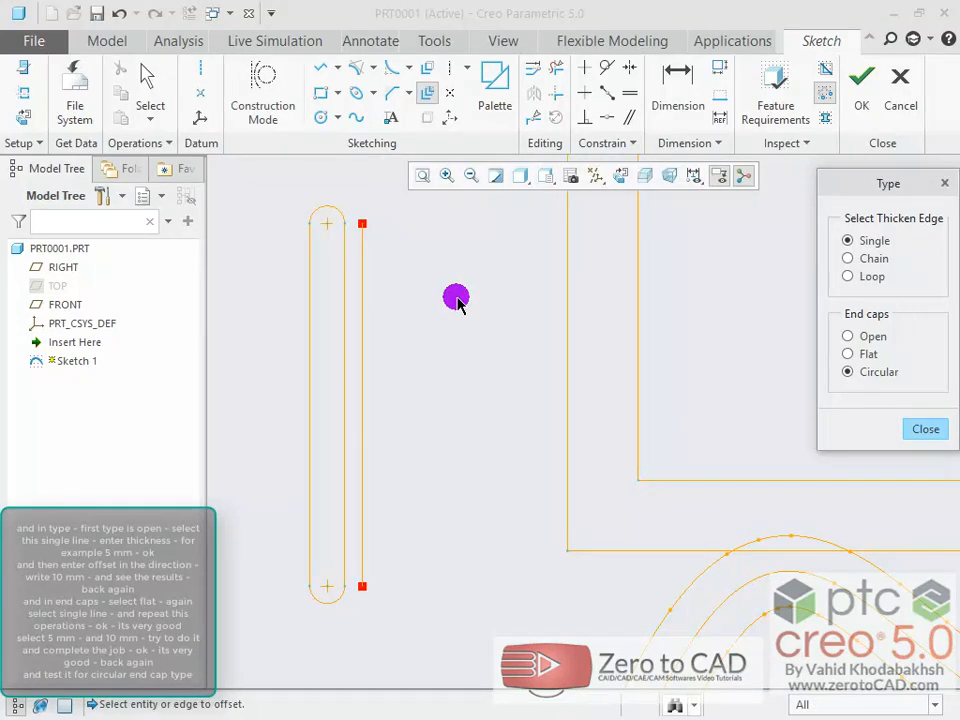
scroll(247, 368, "up", 1)
scroll(298, 369, "down", 1)
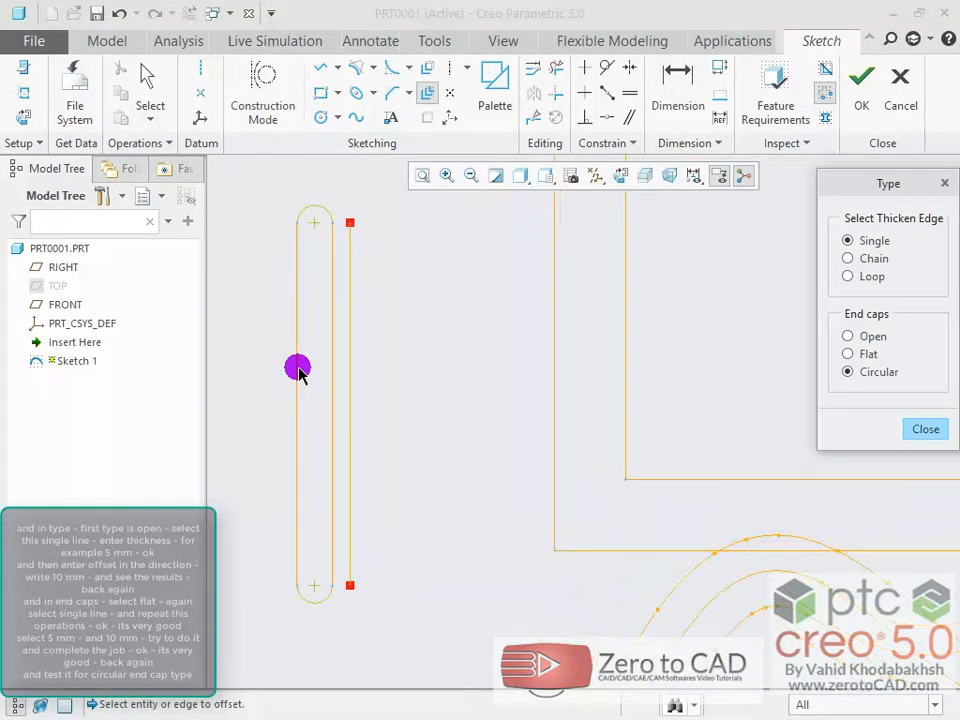
scroll(296, 366, "down", 1)
scroll(324, 364, "up", 1)
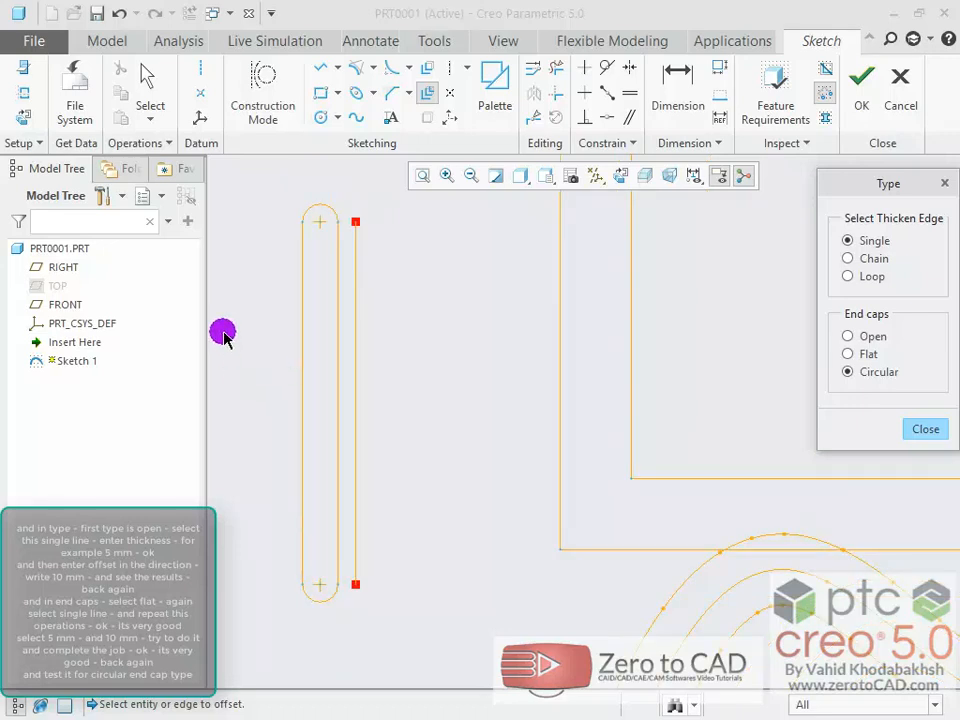
scroll(223, 337, "down", 1)
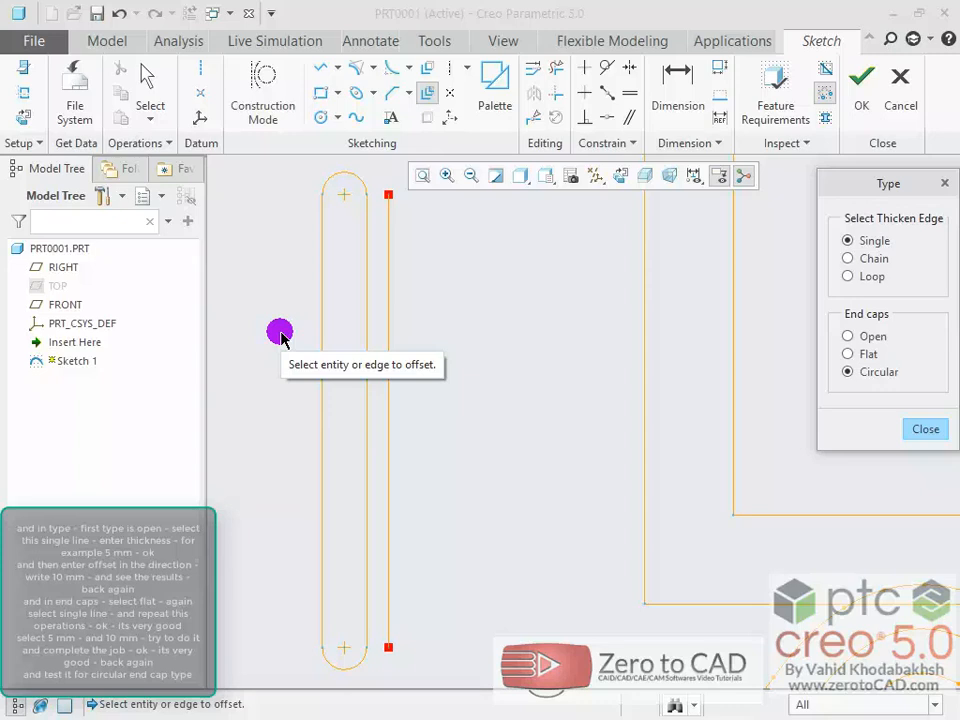
middle_click(280, 337)
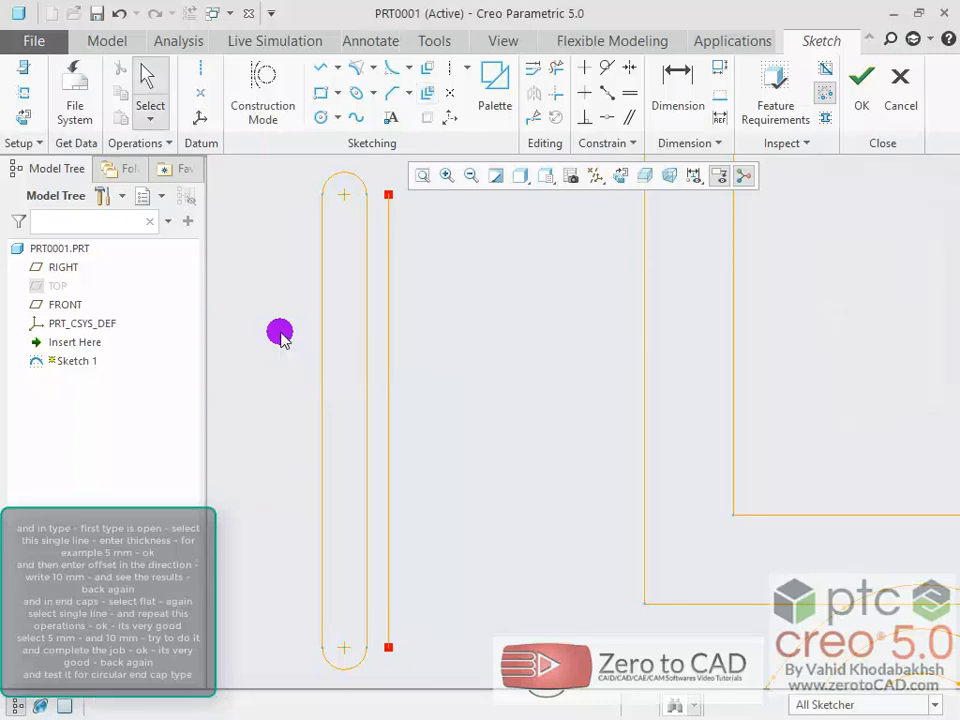
key("ctrl+z")
- Thicken the vertical line again with Circular end caps, using a thickness of 10 and an offset of 0
scroll(482, 326, "up", 2)
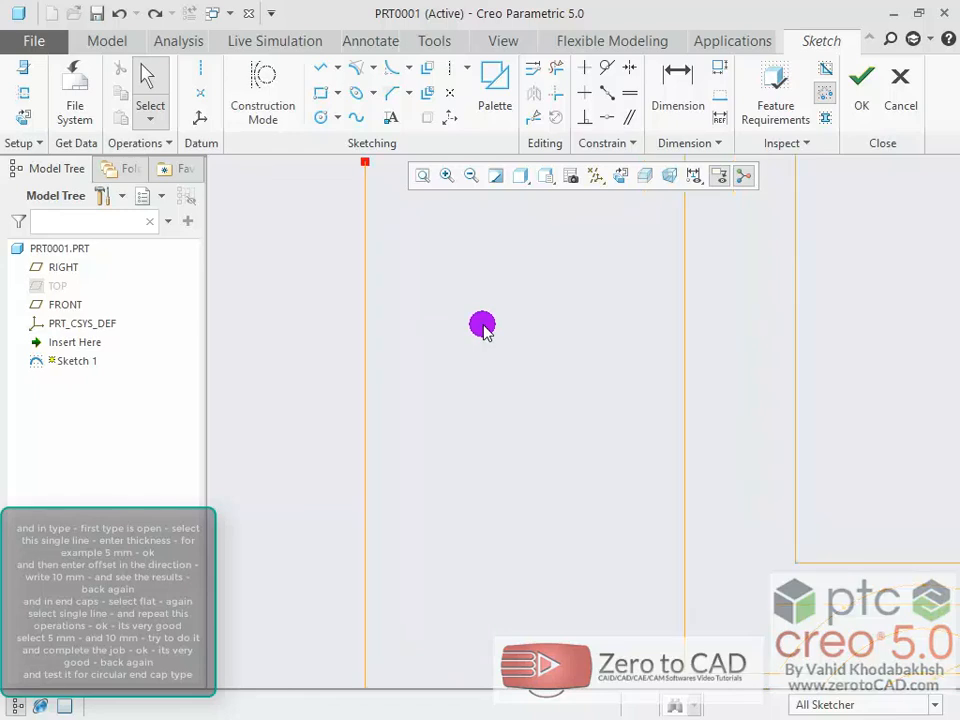
scroll(482, 326, "down", 3)
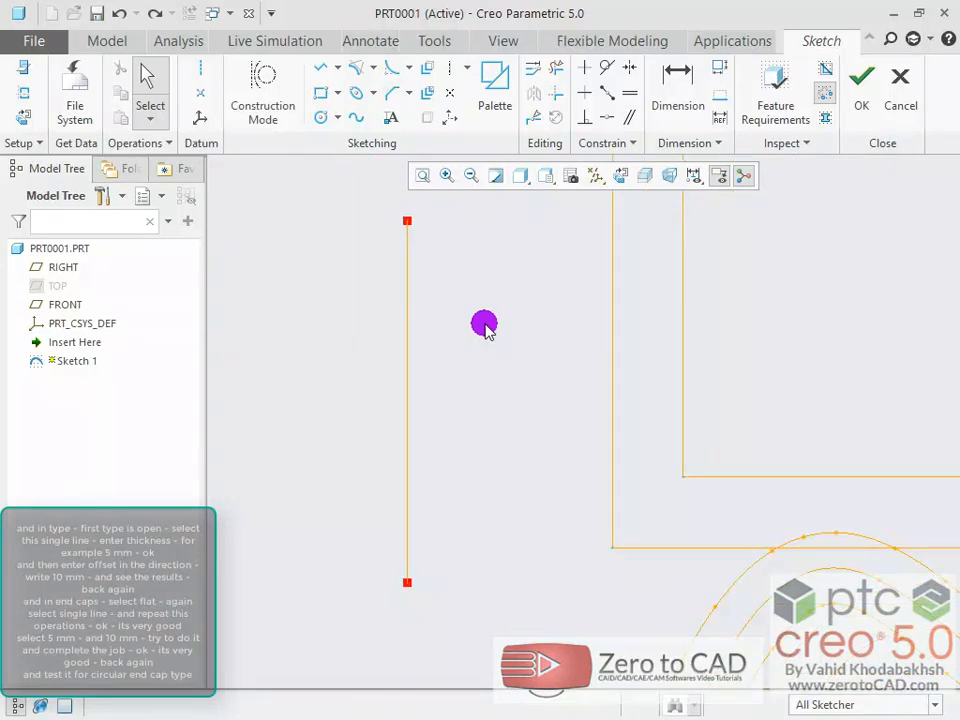
left_click(428, 93)
left_click(407, 347)
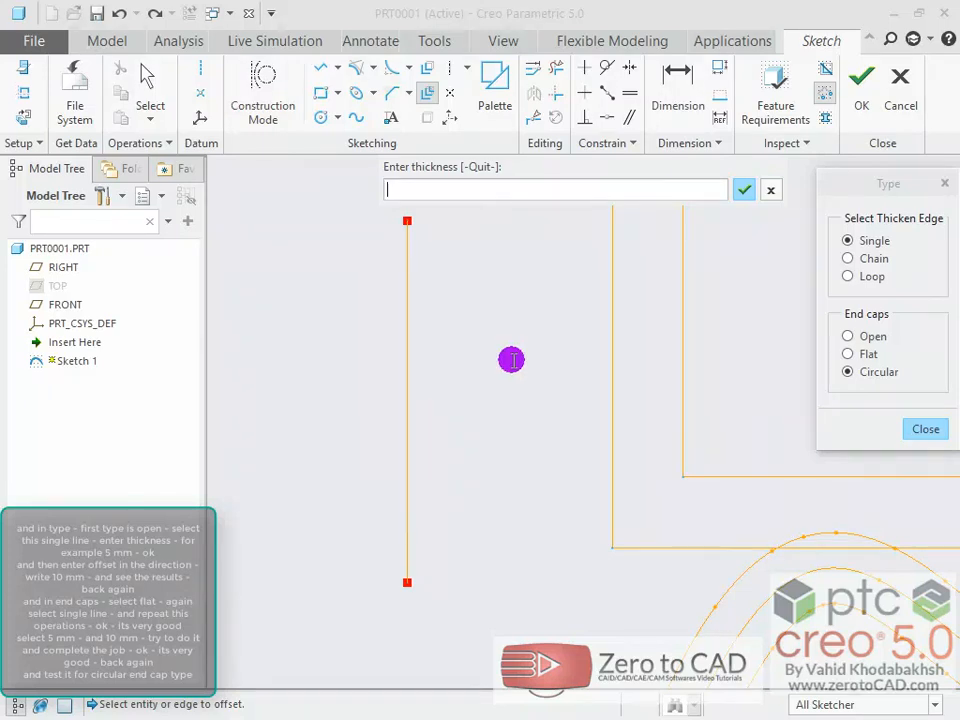
type("10")
key("Return")
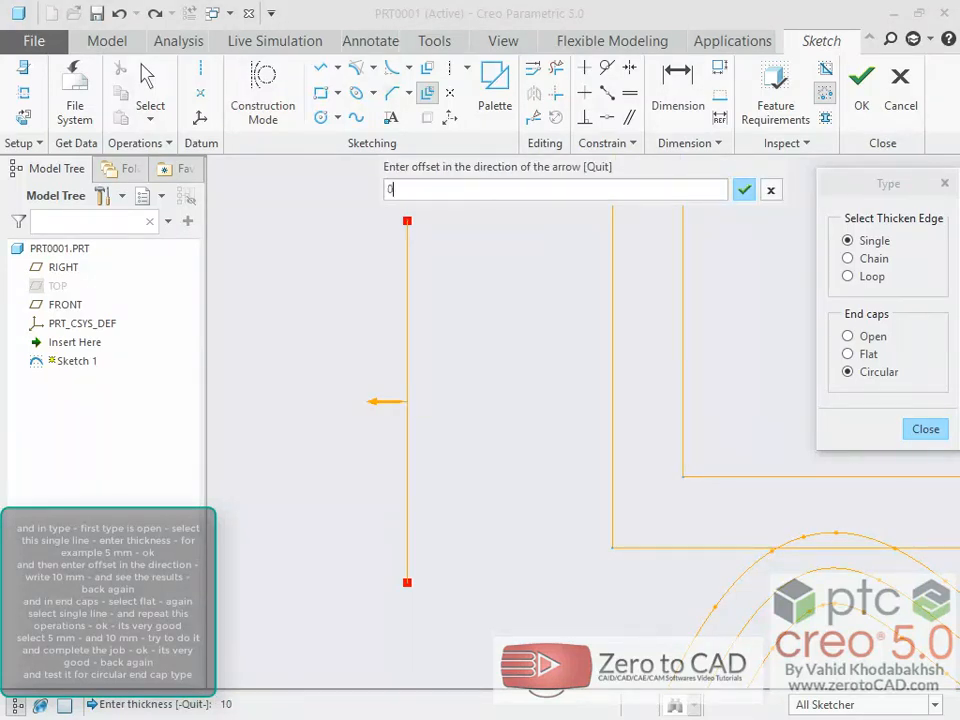
key("Return")
scroll(512, 311, "up", 3)
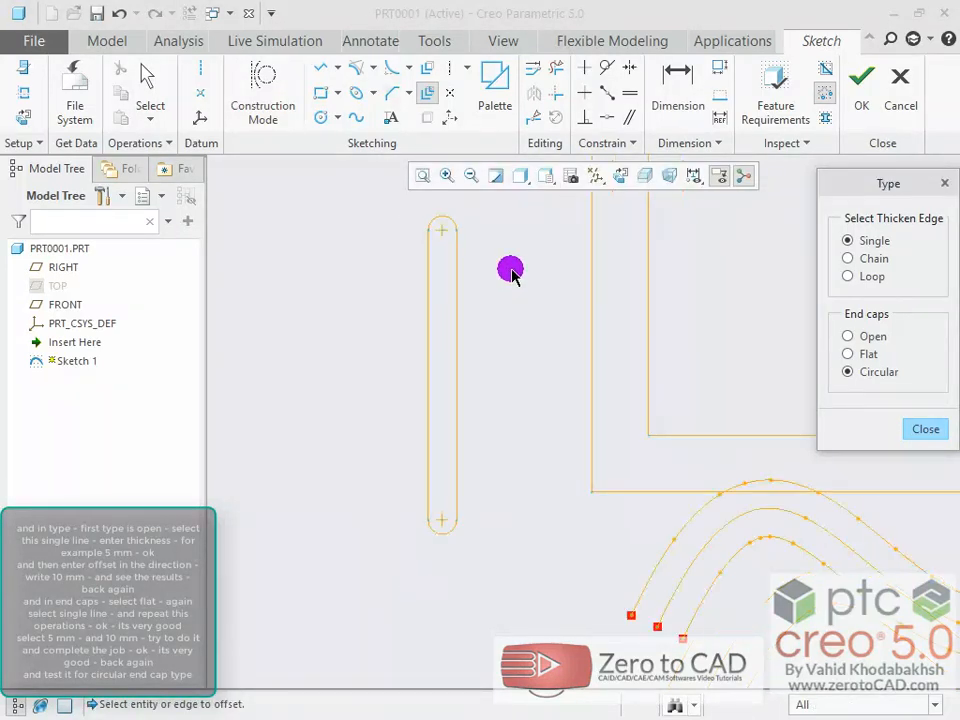
scroll(511, 274, "down", 1)
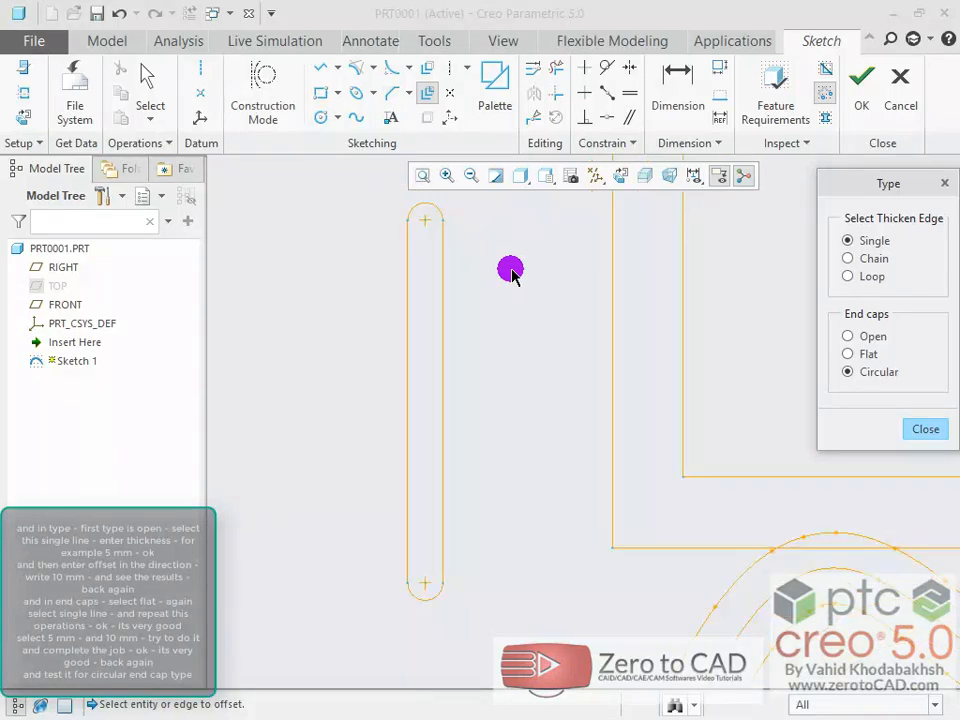
scroll(512, 273, "down", 3)
mouse_move(628, 279)
middle_mouse_down("shift")
mouse_move(430, 351)
mouse_move(435, 375)
mouse_move(507, 393)
middle_mouse_up("shift")
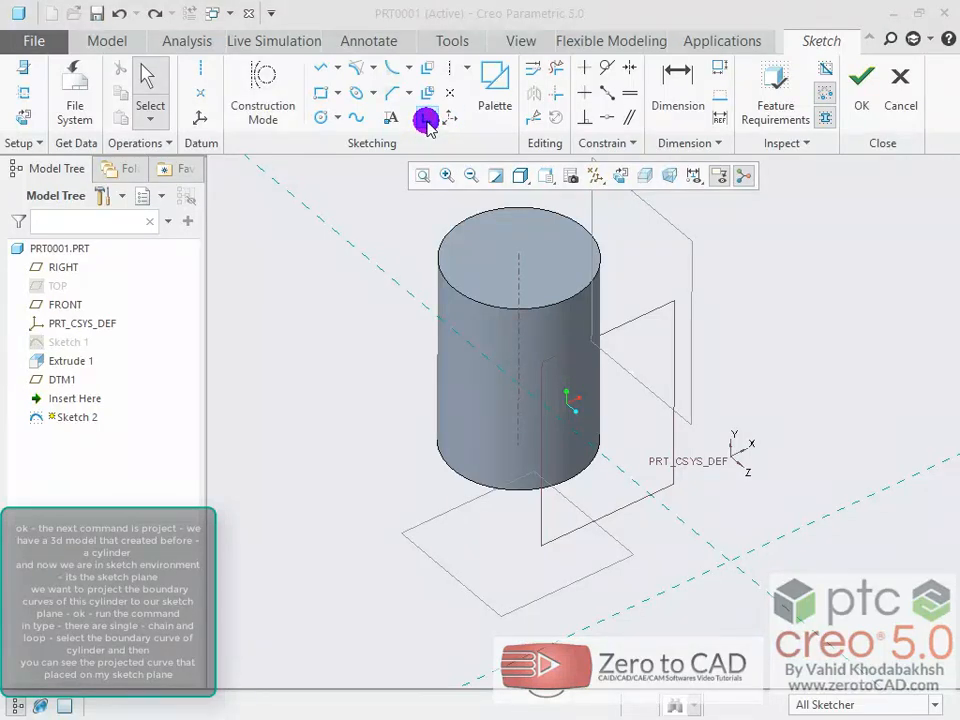
- Project both halves of the cylinder's upper circular edge onto the sketch plane with the Single type
left_click(340, 278)
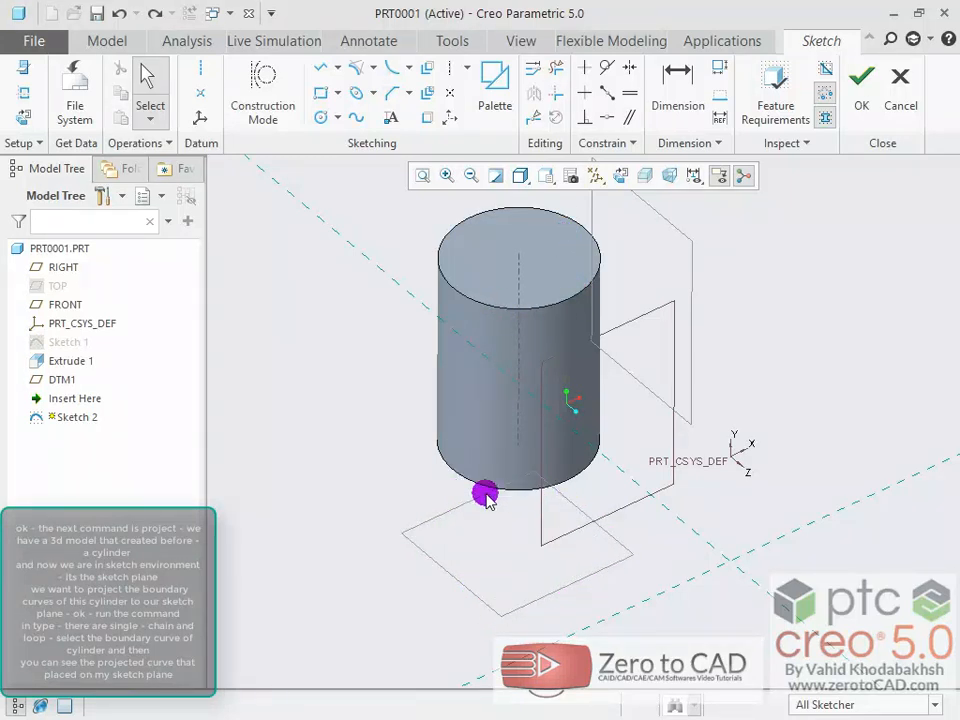
left_click(421, 120)
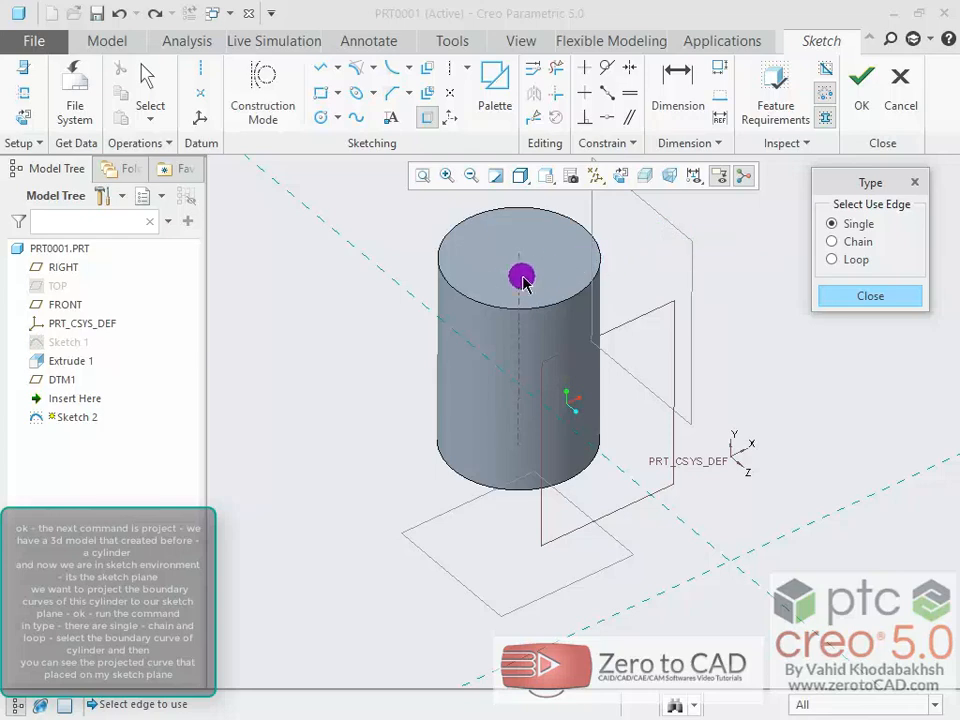
left_click(491, 305)
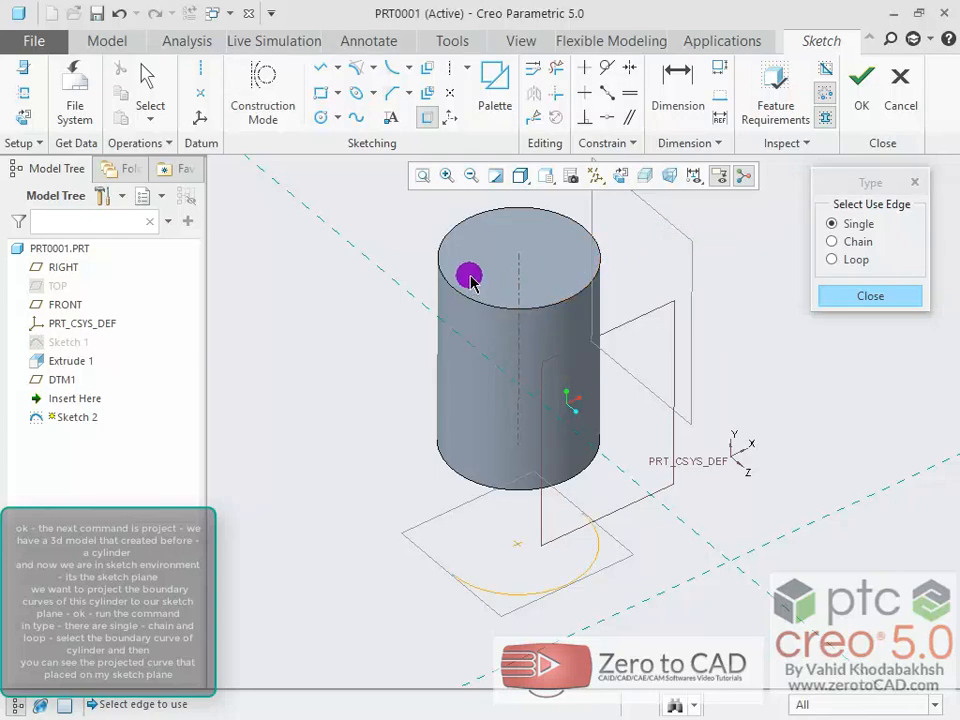
left_click(448, 237)
scroll(537, 580, "up", 3)
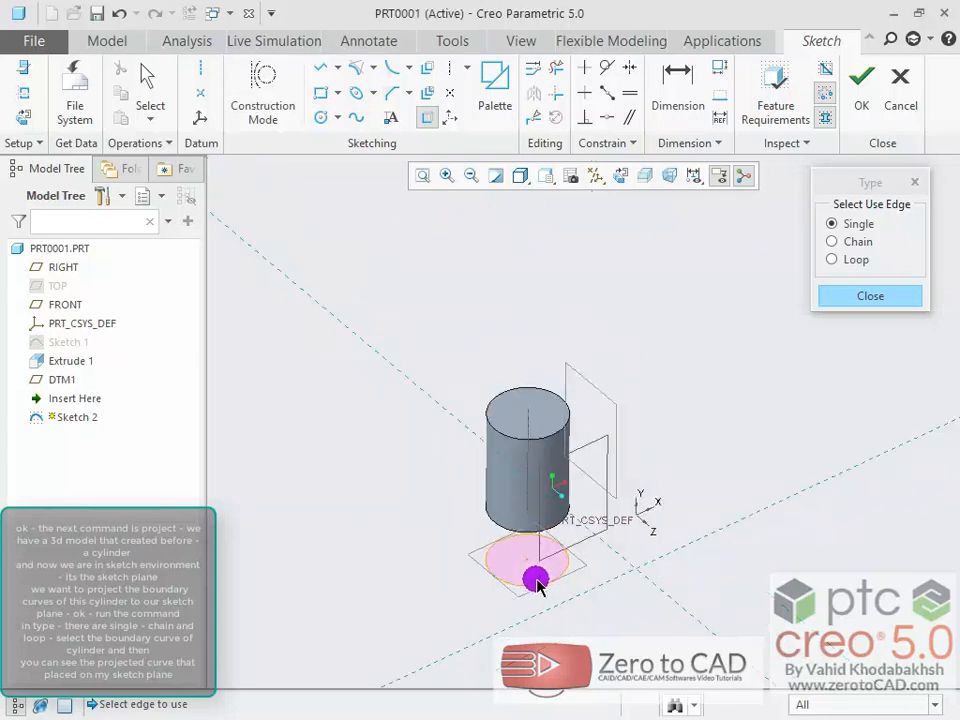
scroll(537, 585, "down", 5)
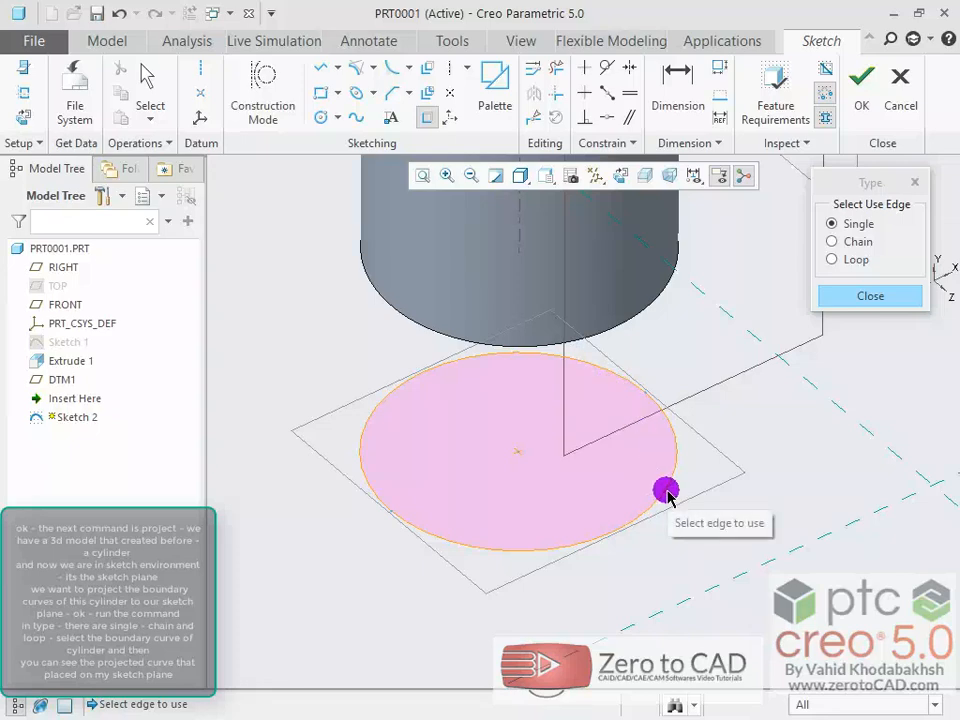
scroll(665, 490, "up", 5)
scroll(737, 322, "down", 4)
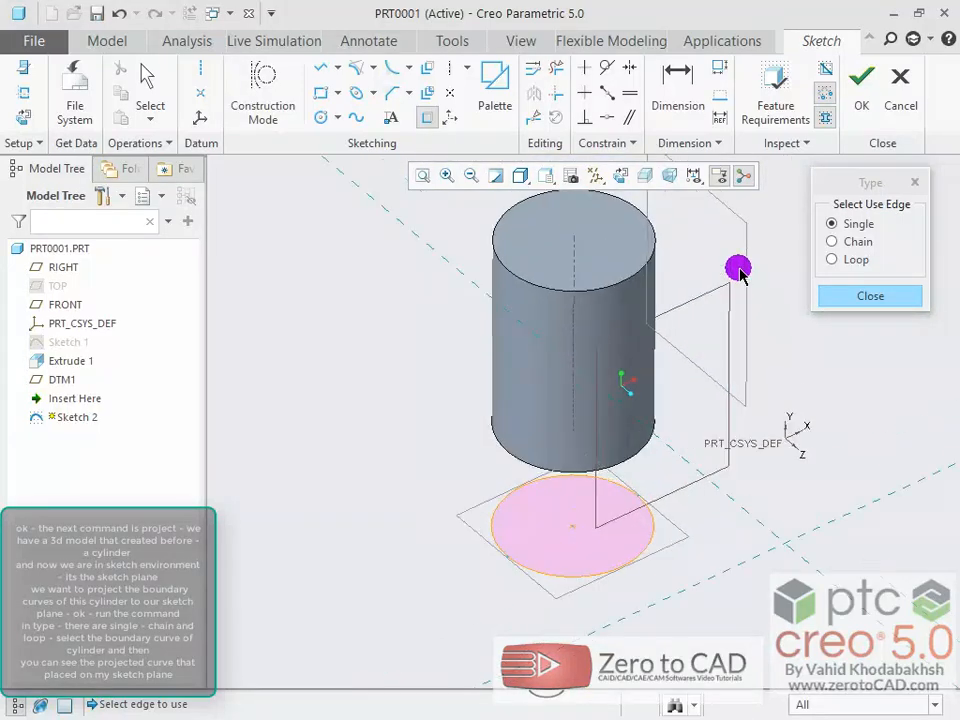
scroll(745, 325, "up", 1)
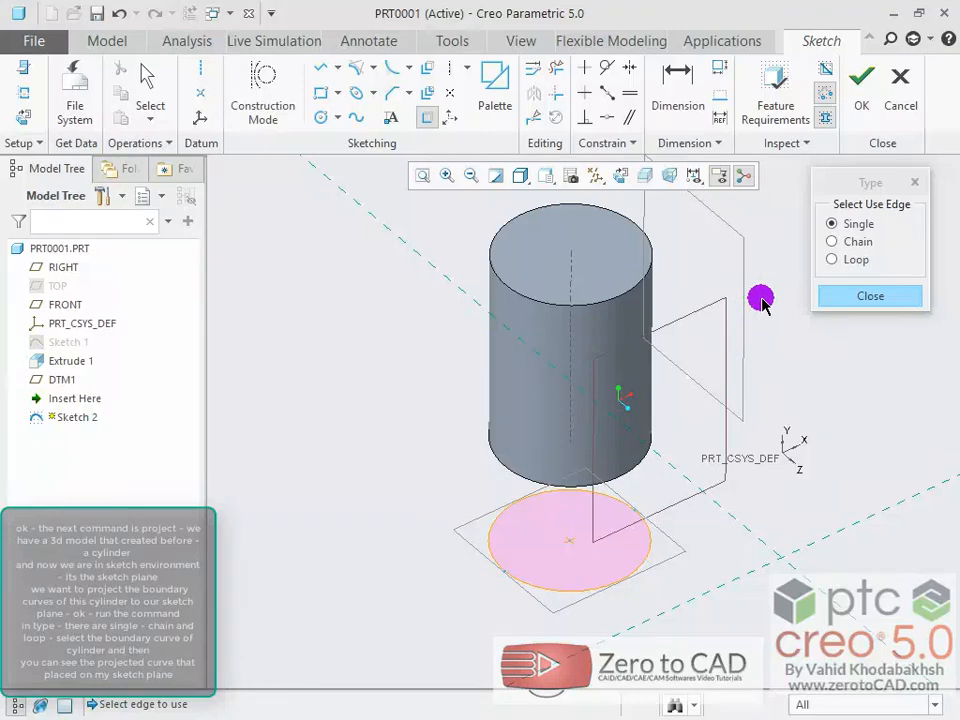